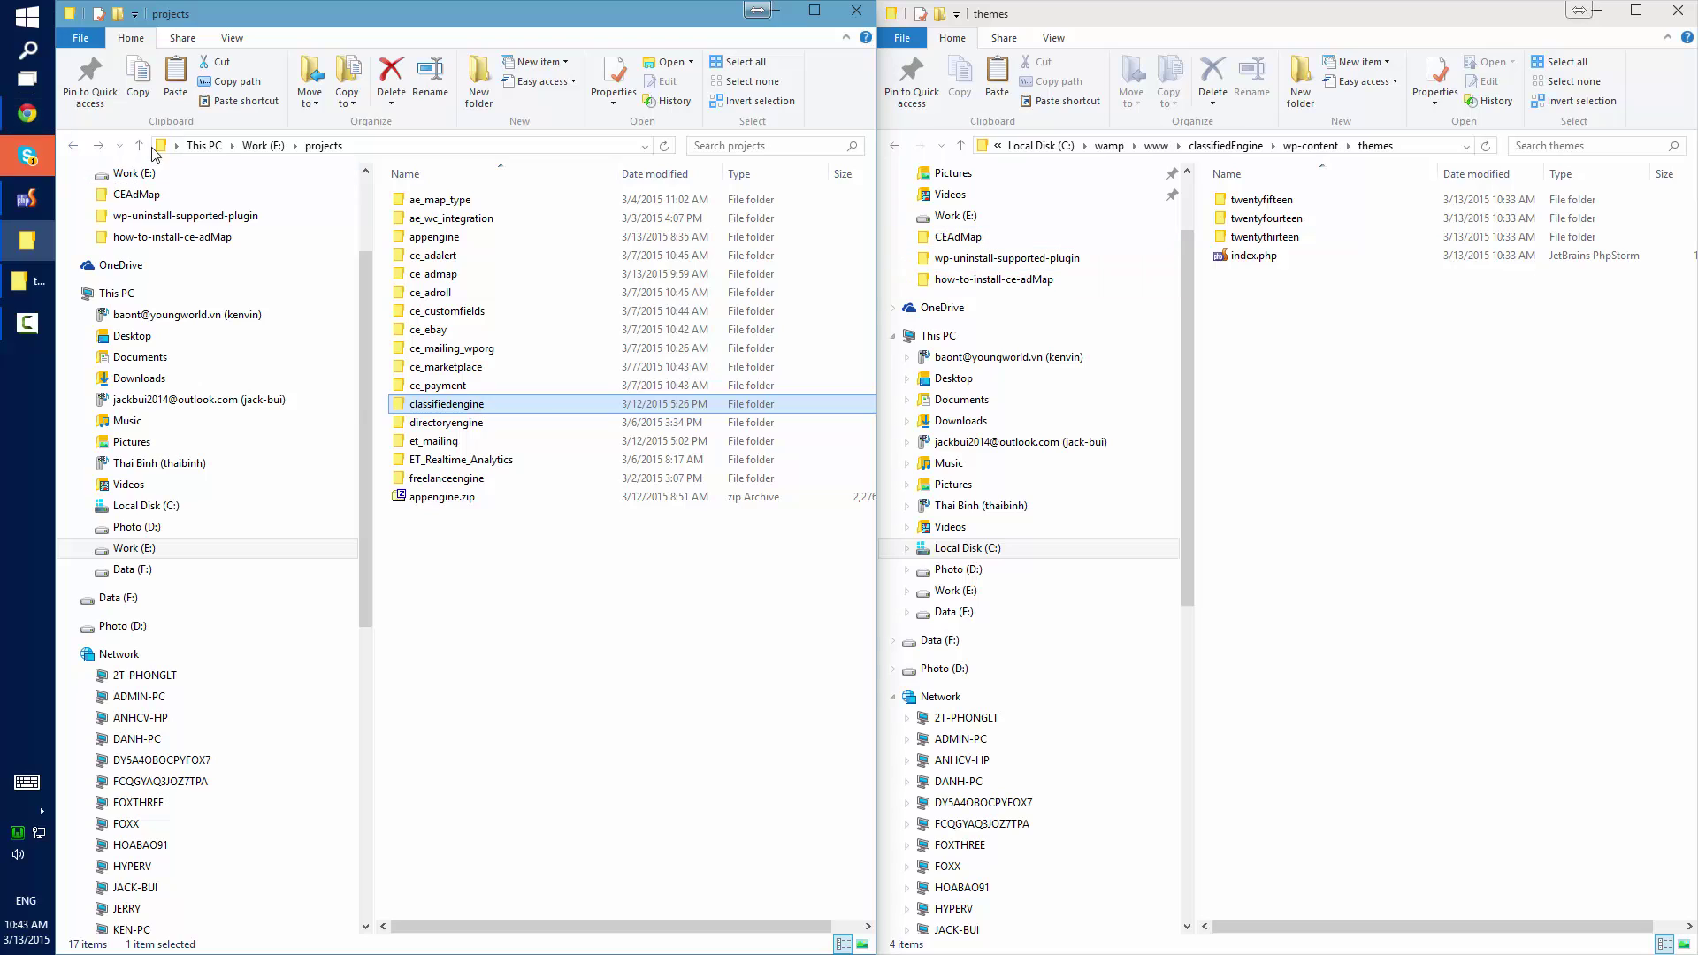
Copy the classifiedengine folder from projects into classifiedEngine's wp-content\themes folder.
right_click(431, 406)
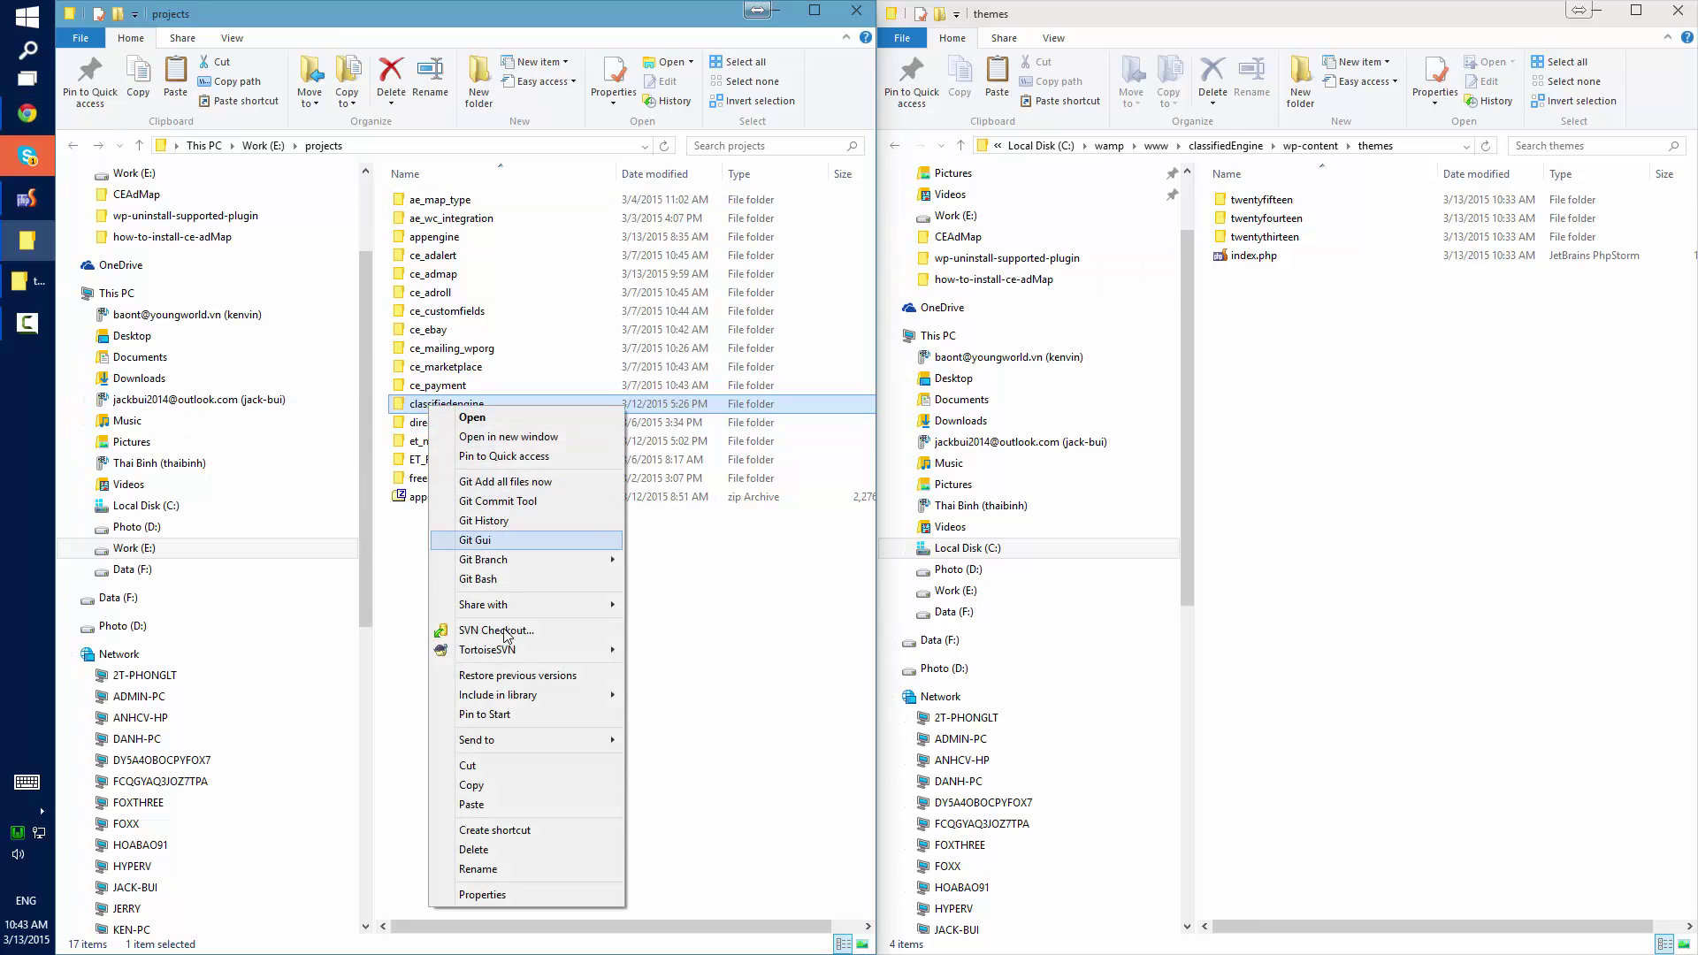
click(495, 785)
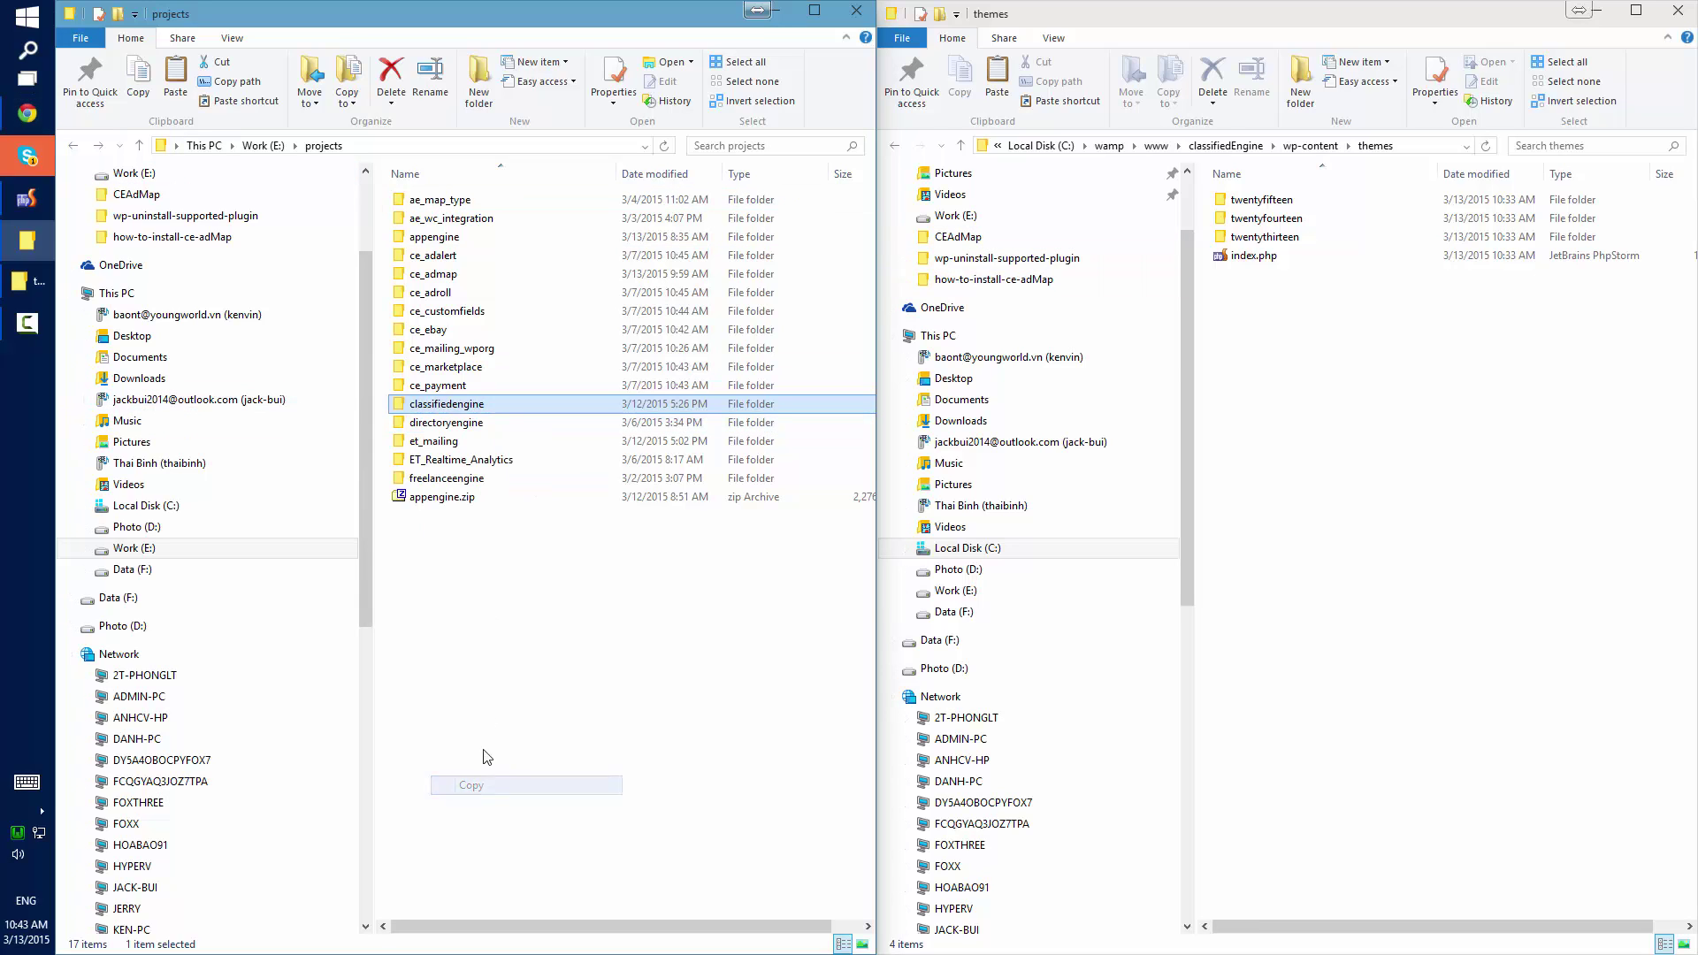
click(1229, 146)
double_click(1243, 220)
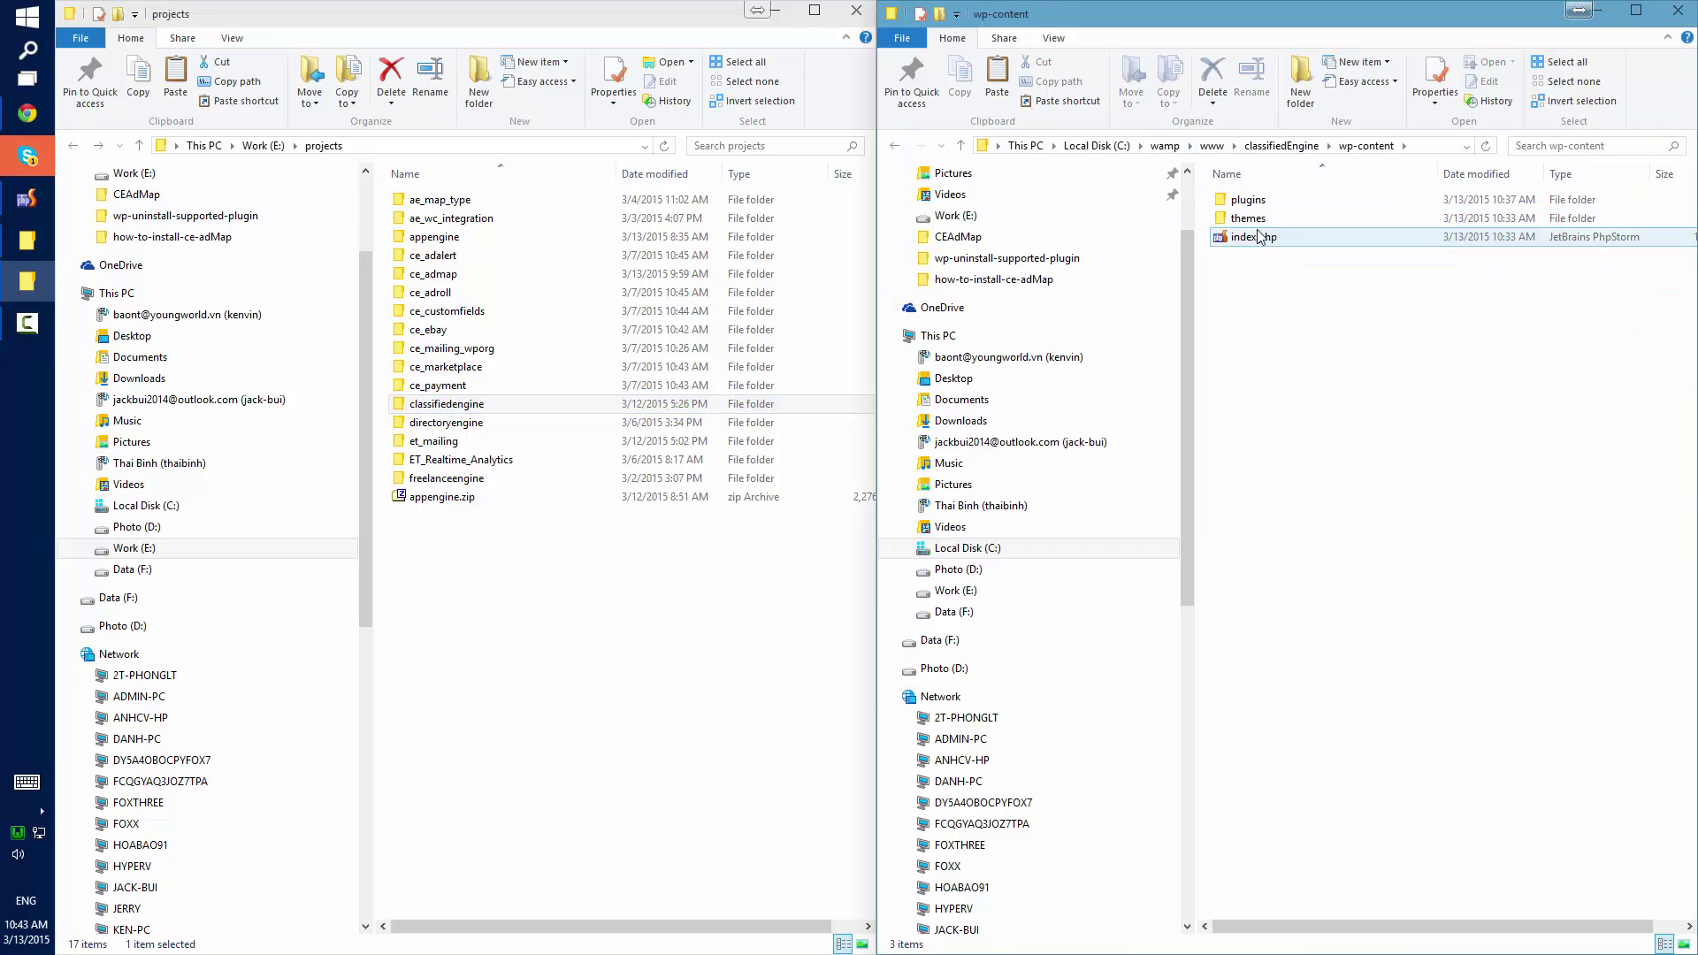
double_click(1255, 220)
right_click(1279, 333)
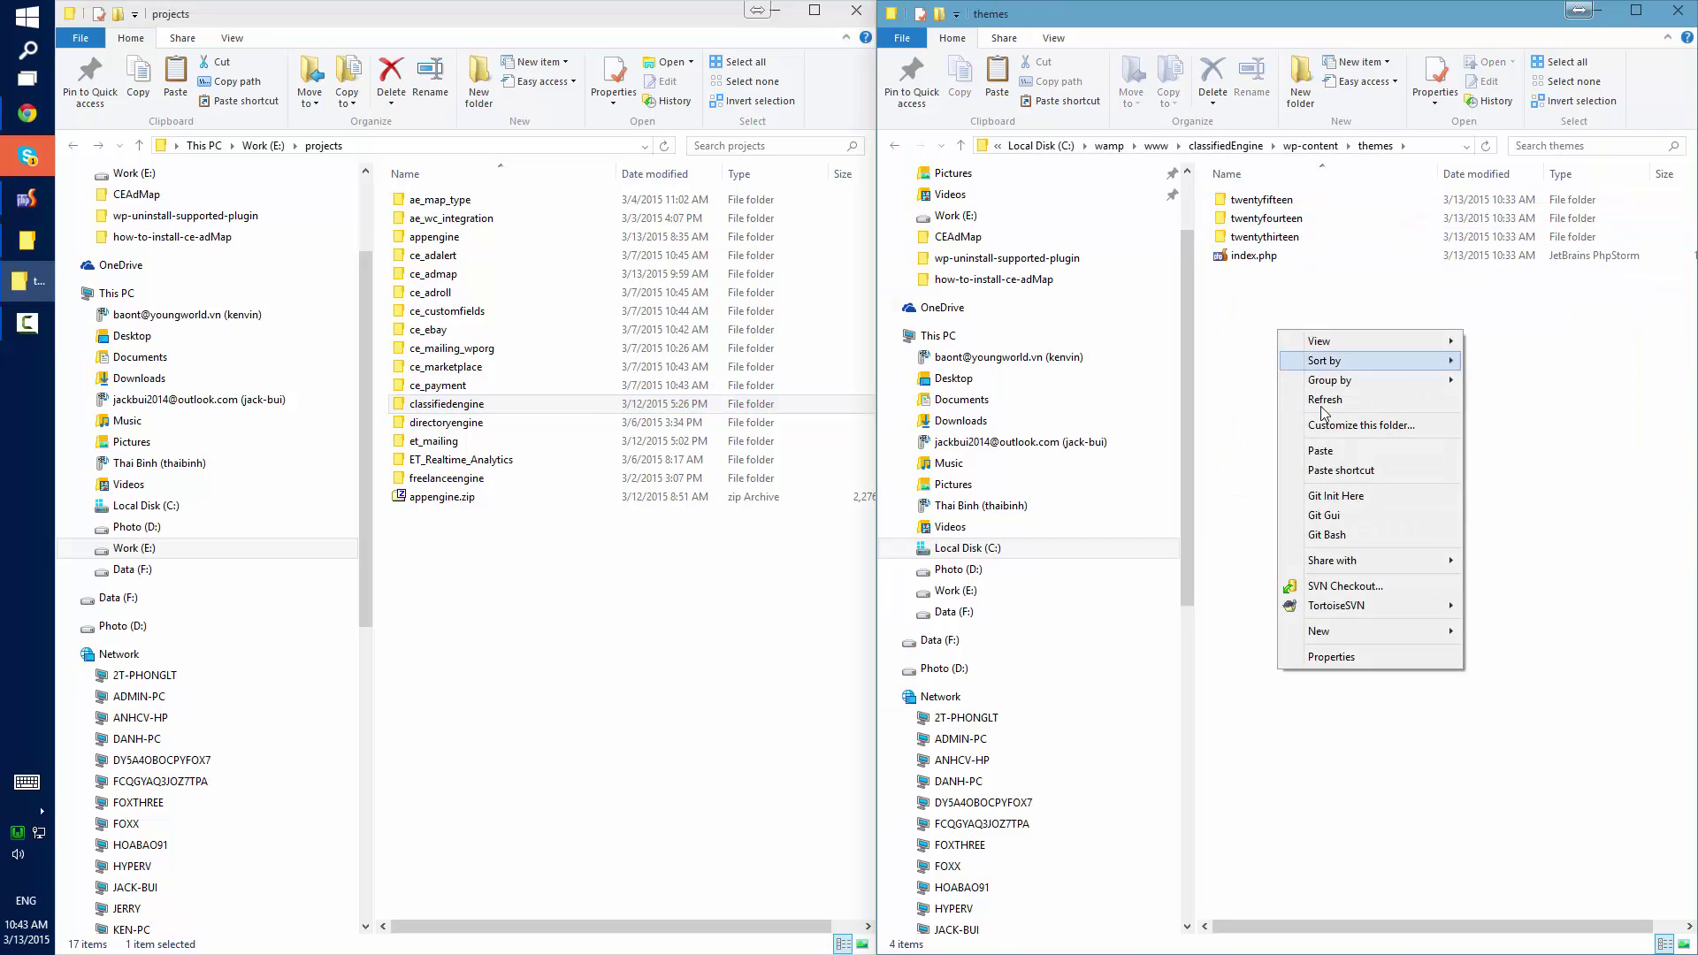
click(1327, 452)
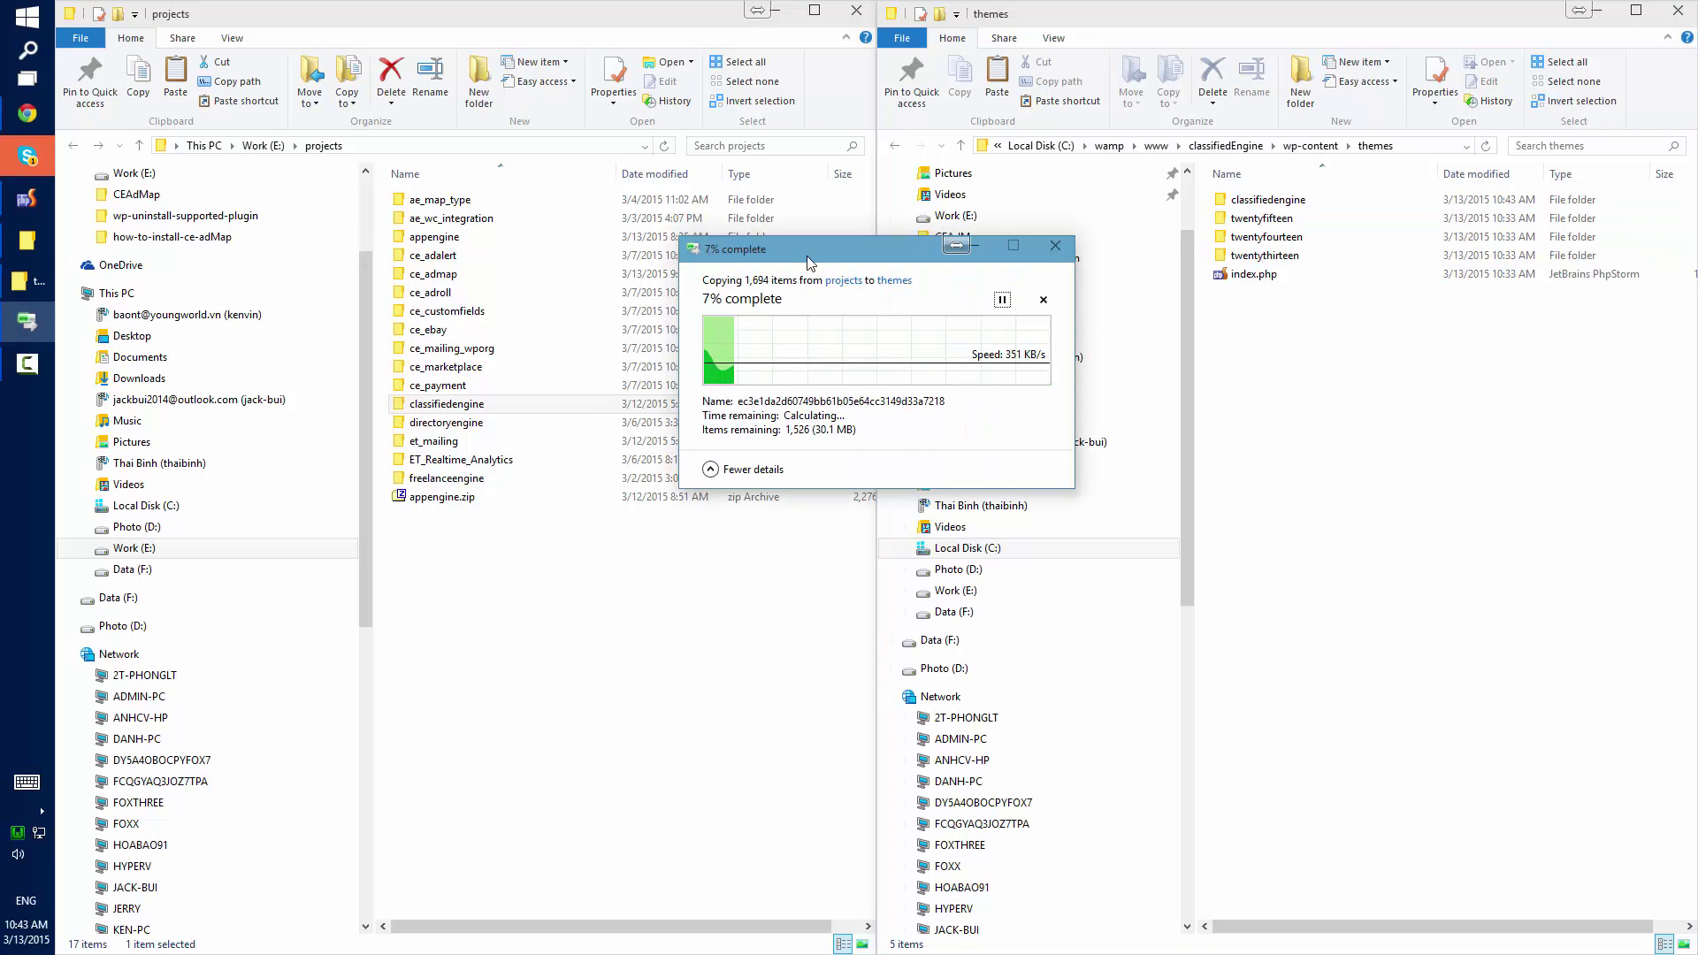
drag(819, 258, 1344, 326)
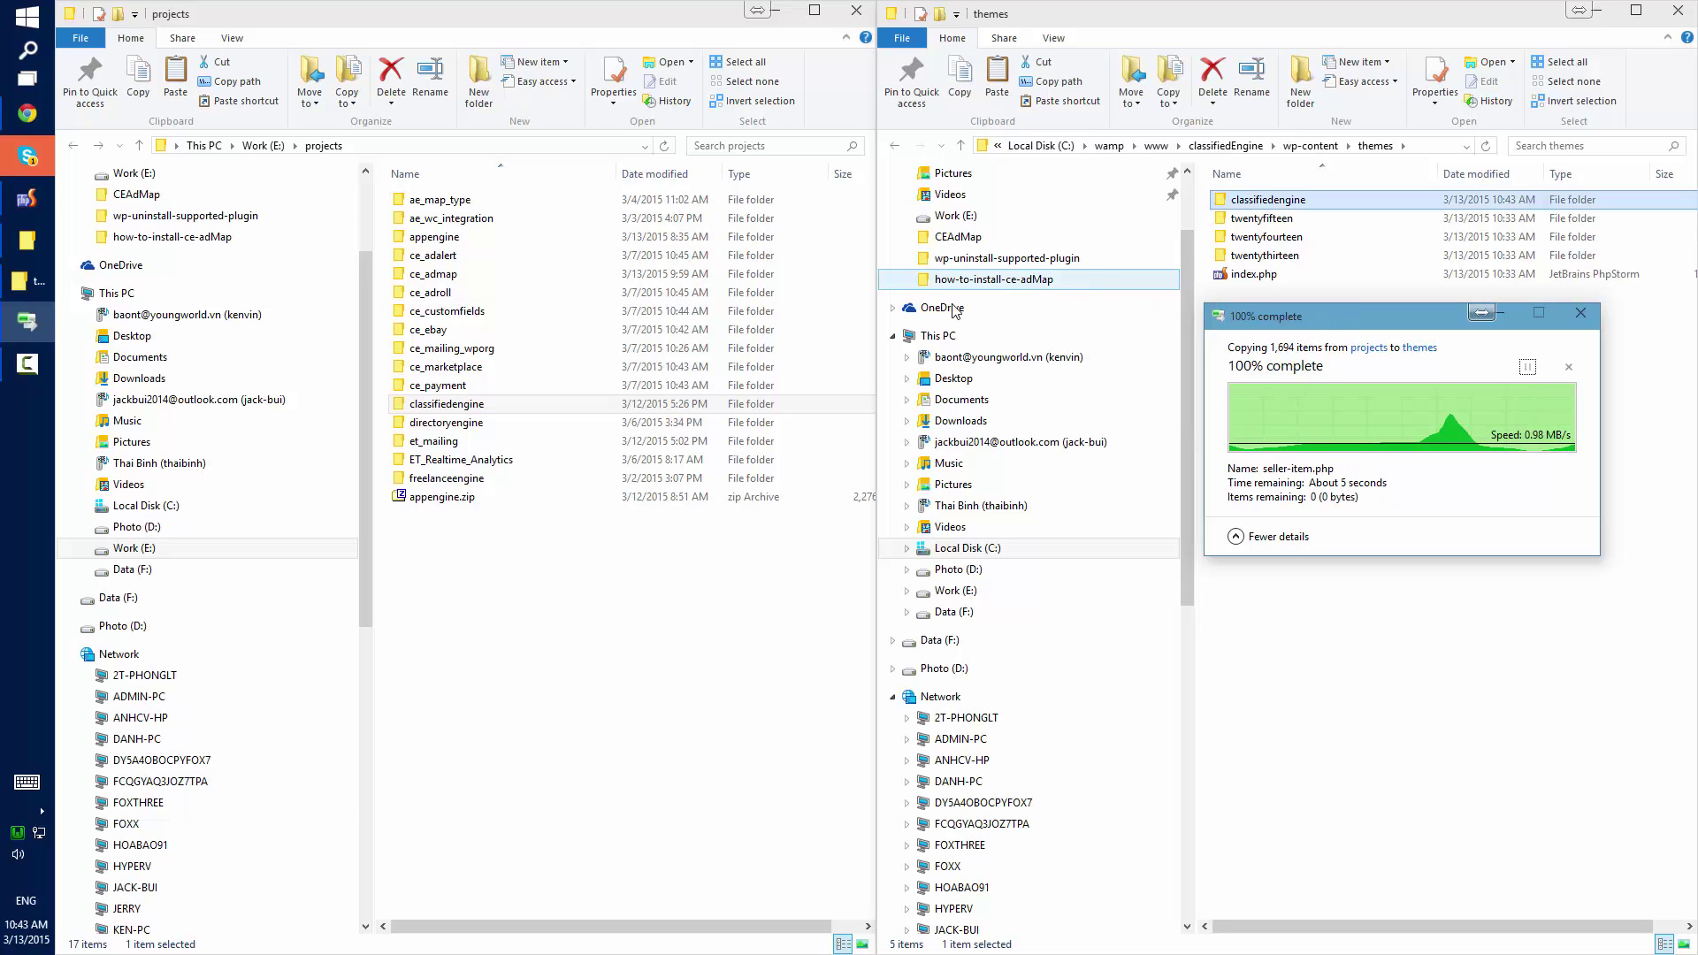
click(27, 113)
Reload the Manage Themes list and activate the ClassifiedEngine theme.
click(339, 11)
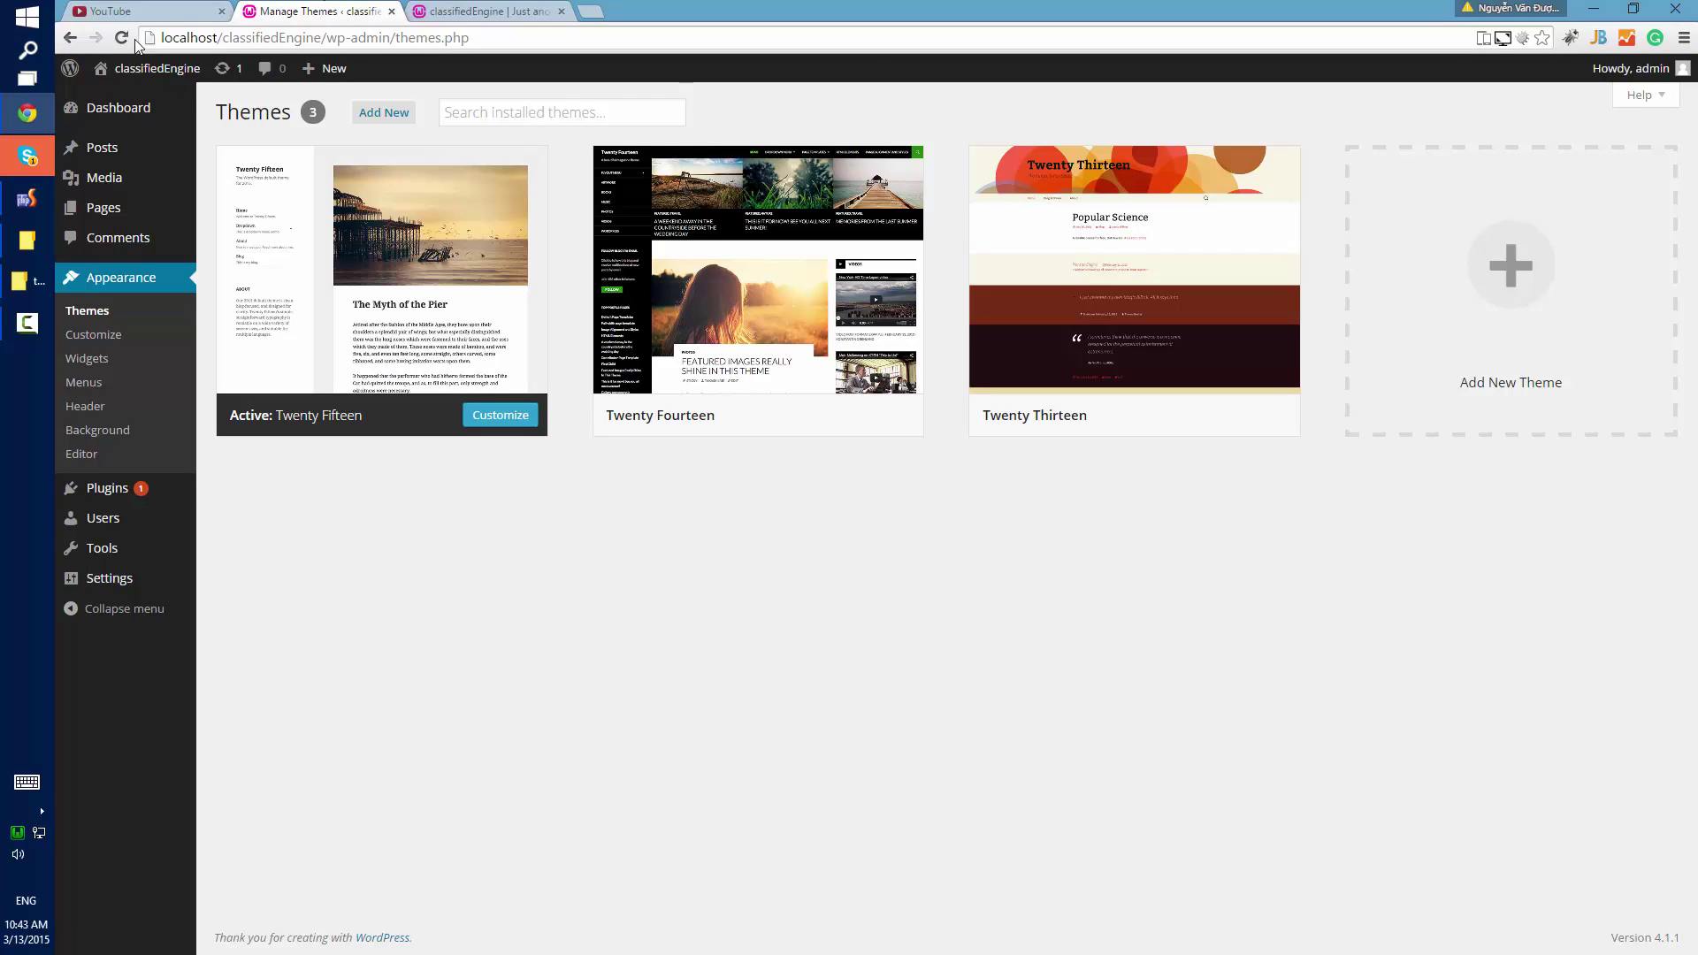
key(F5)
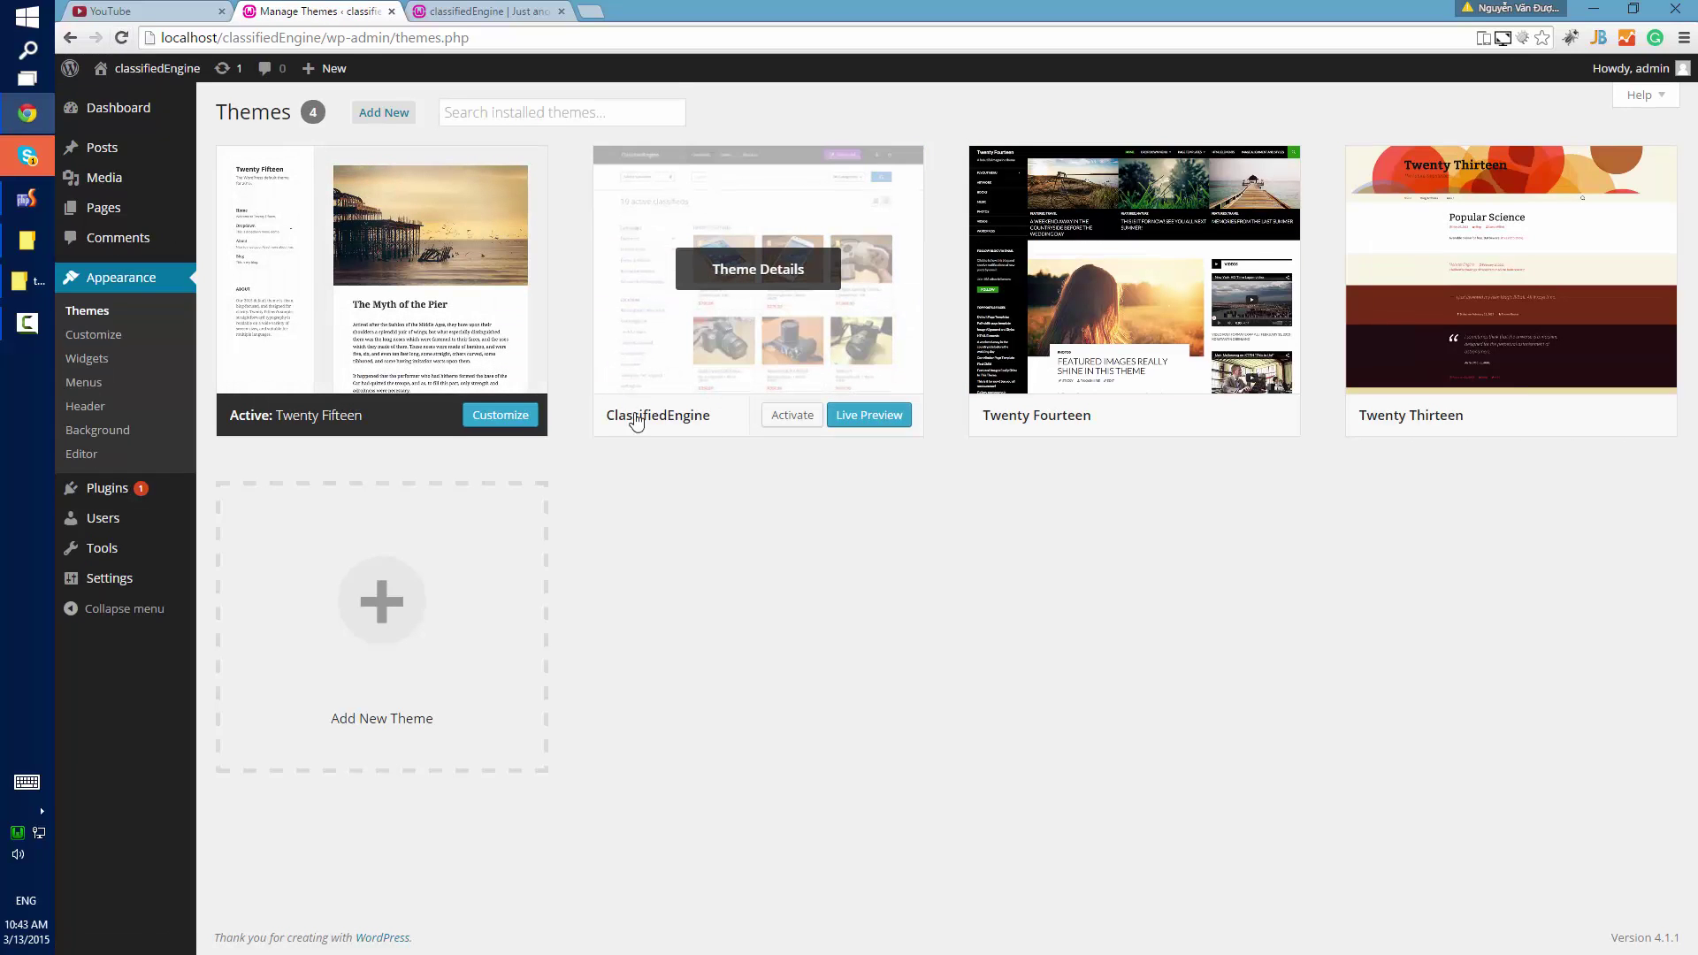
click(787, 416)
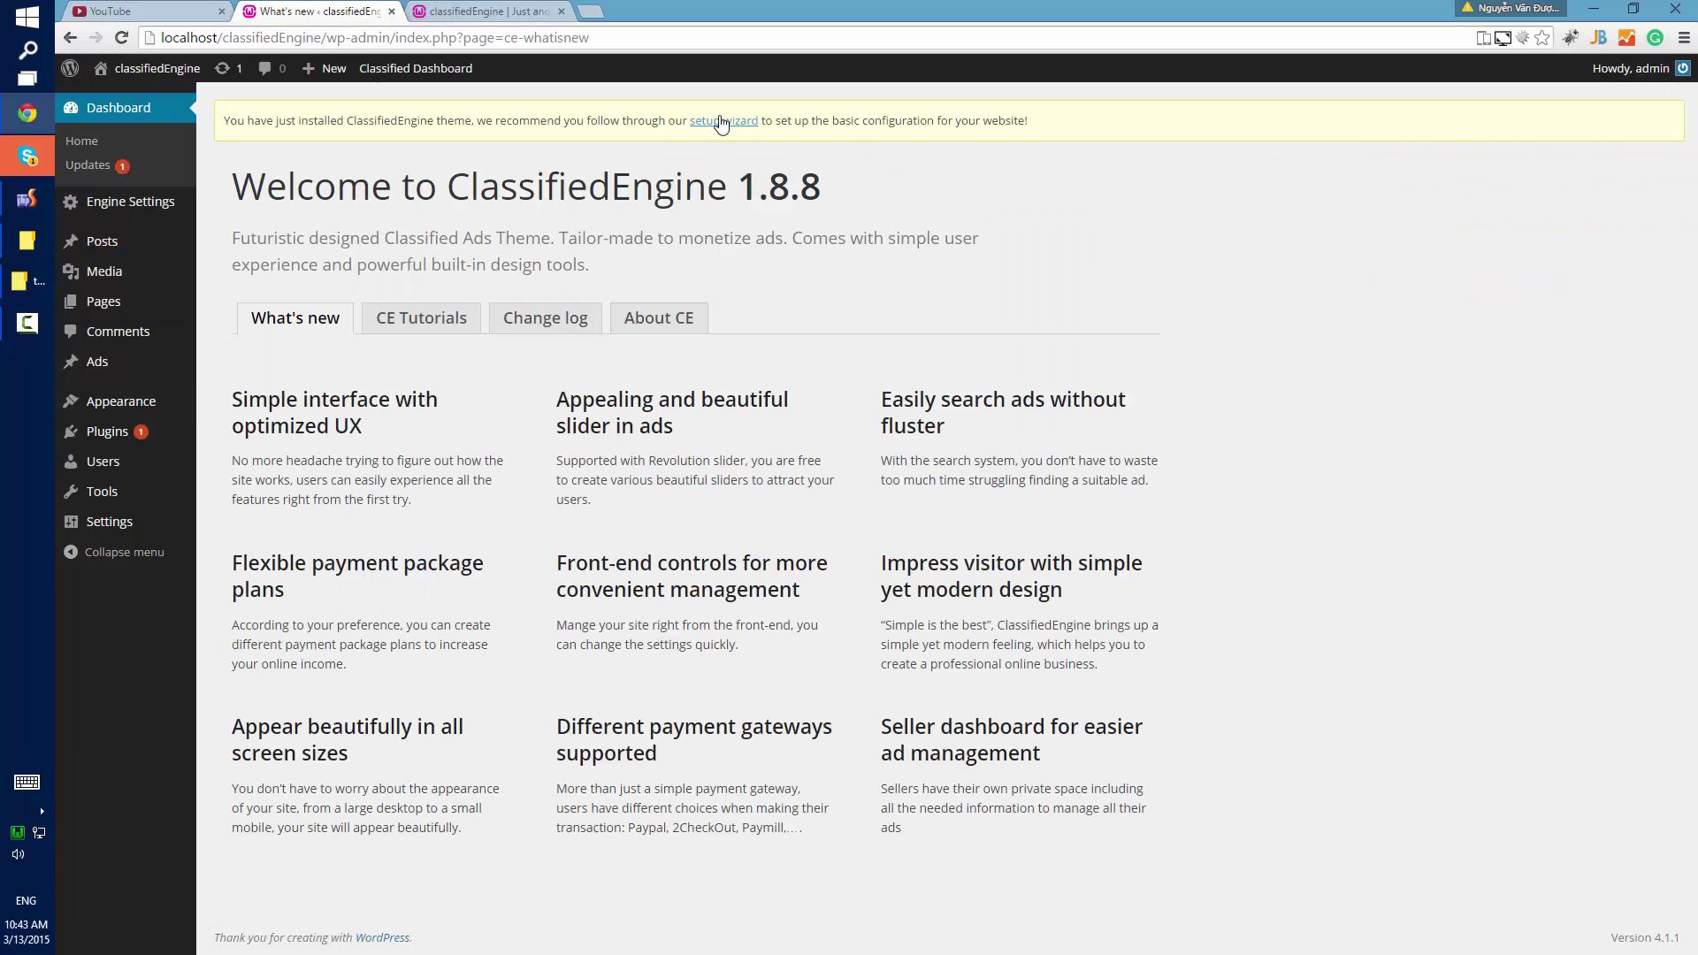
Check the site front end, then launch the ClassifiedEngine setup wizard and start the tour.
click(518, 16)
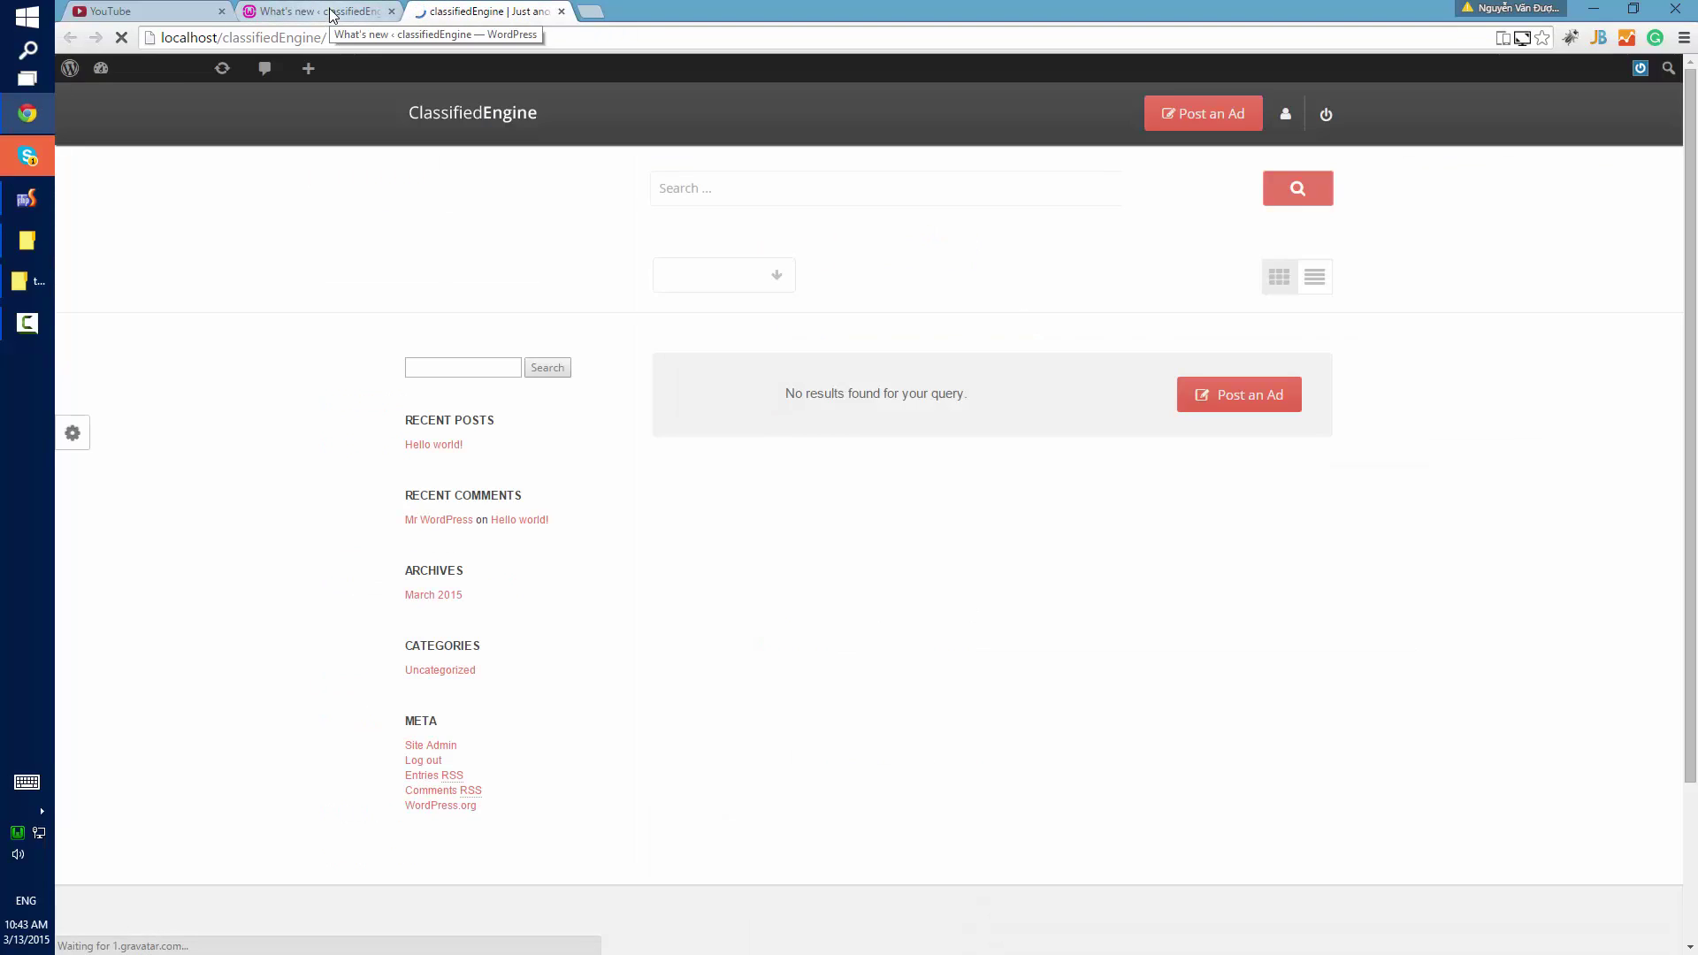
click(329, 15)
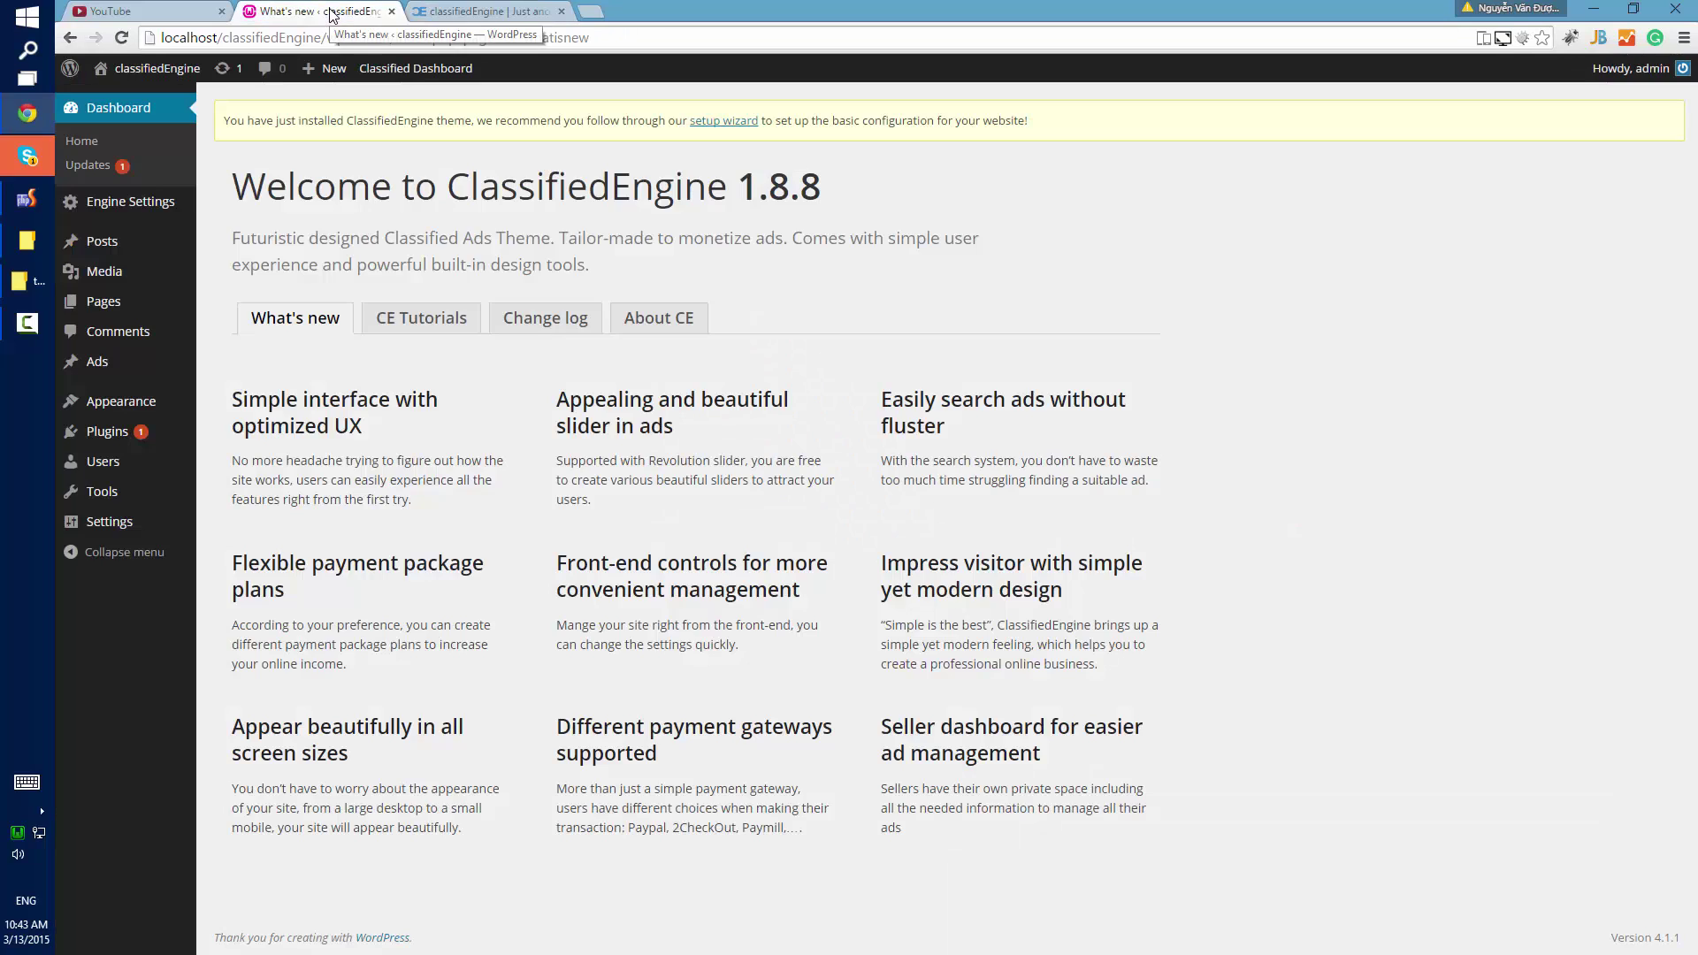
click(750, 122)
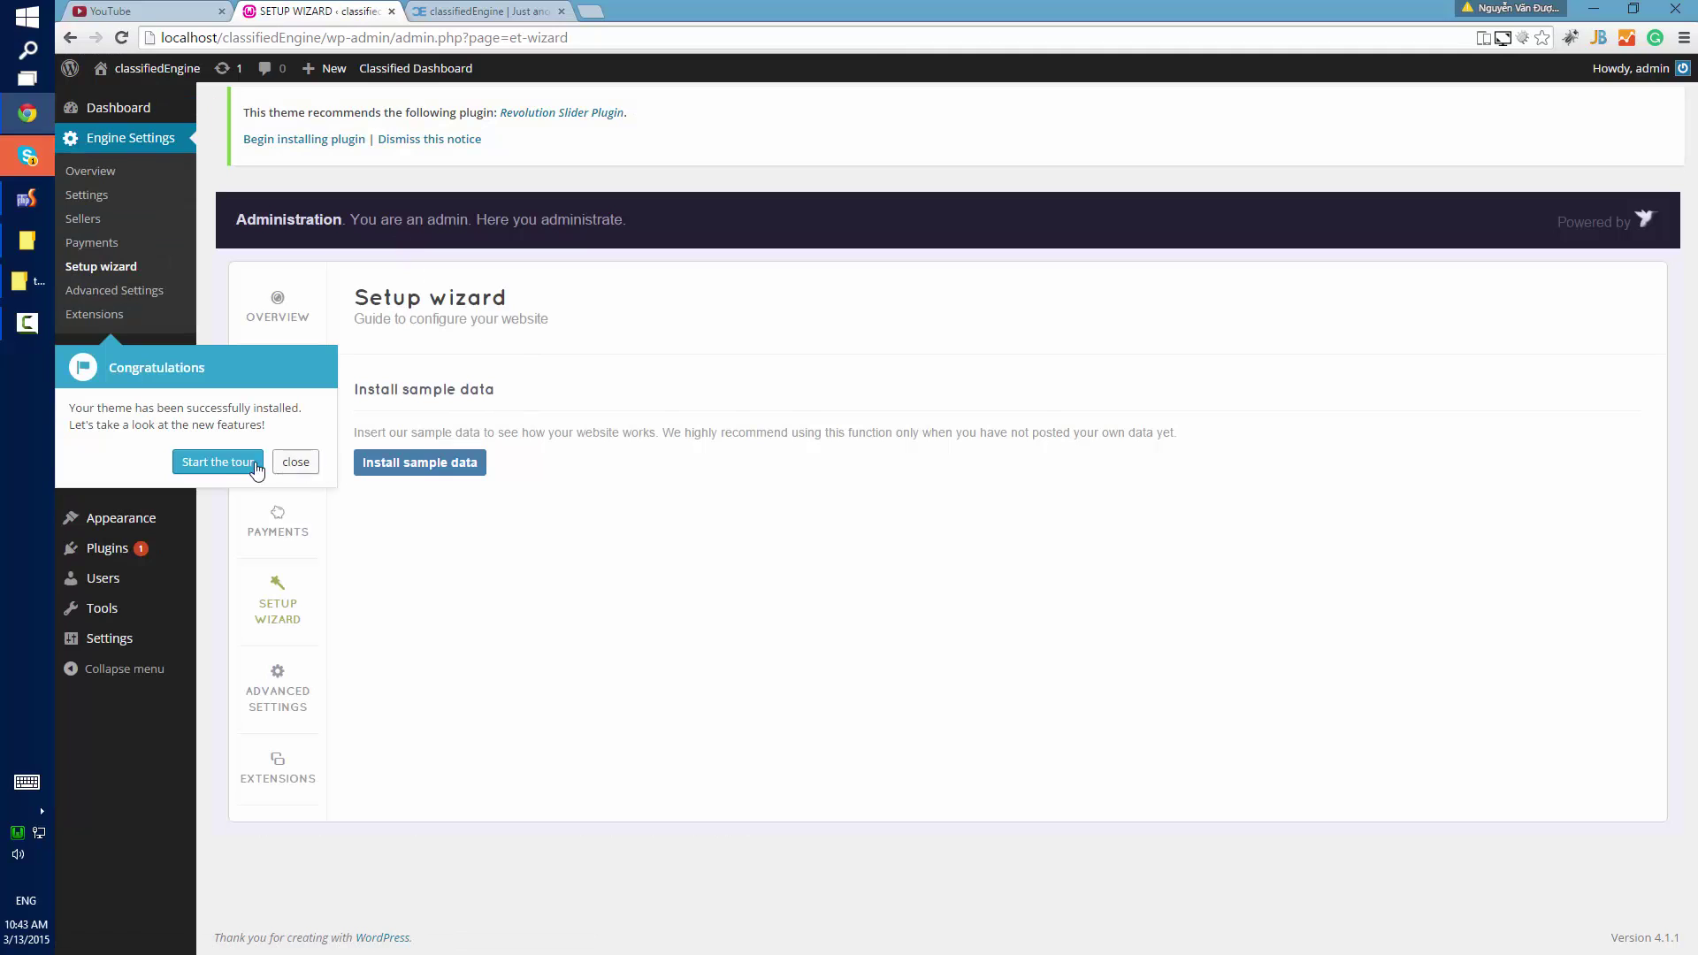
click(254, 465)
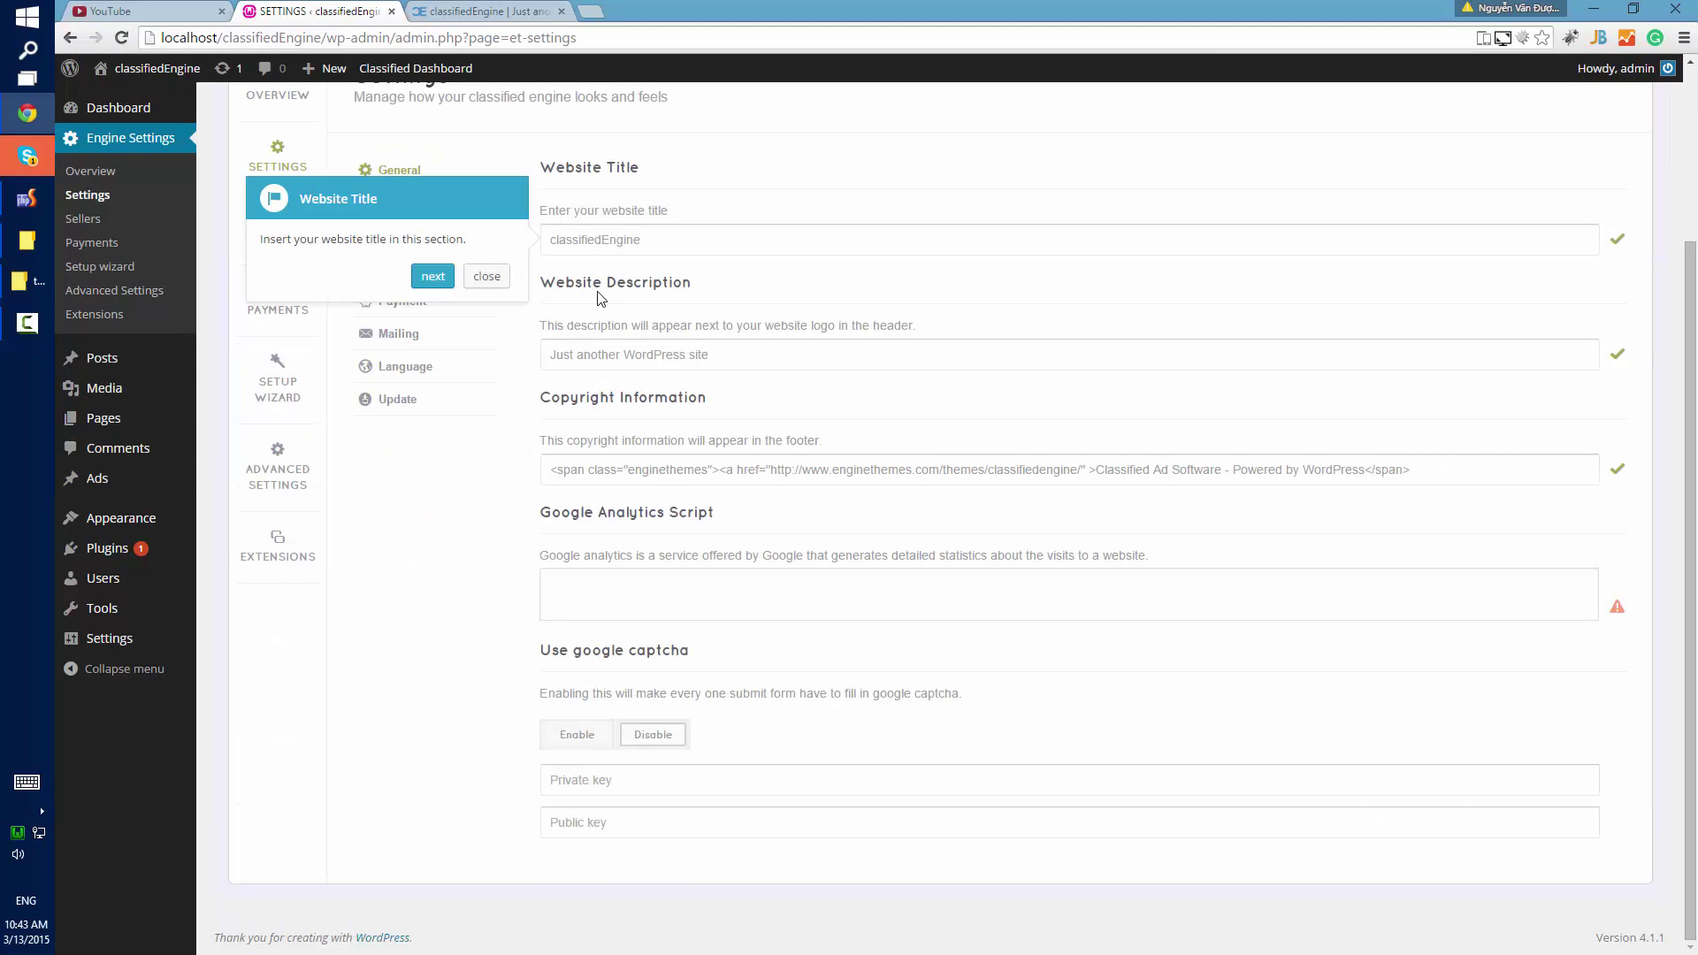
Change the website title to 'My Classified Engine' and the description to 'For better ad site'.
double_click(593, 247)
key(BackSpace)
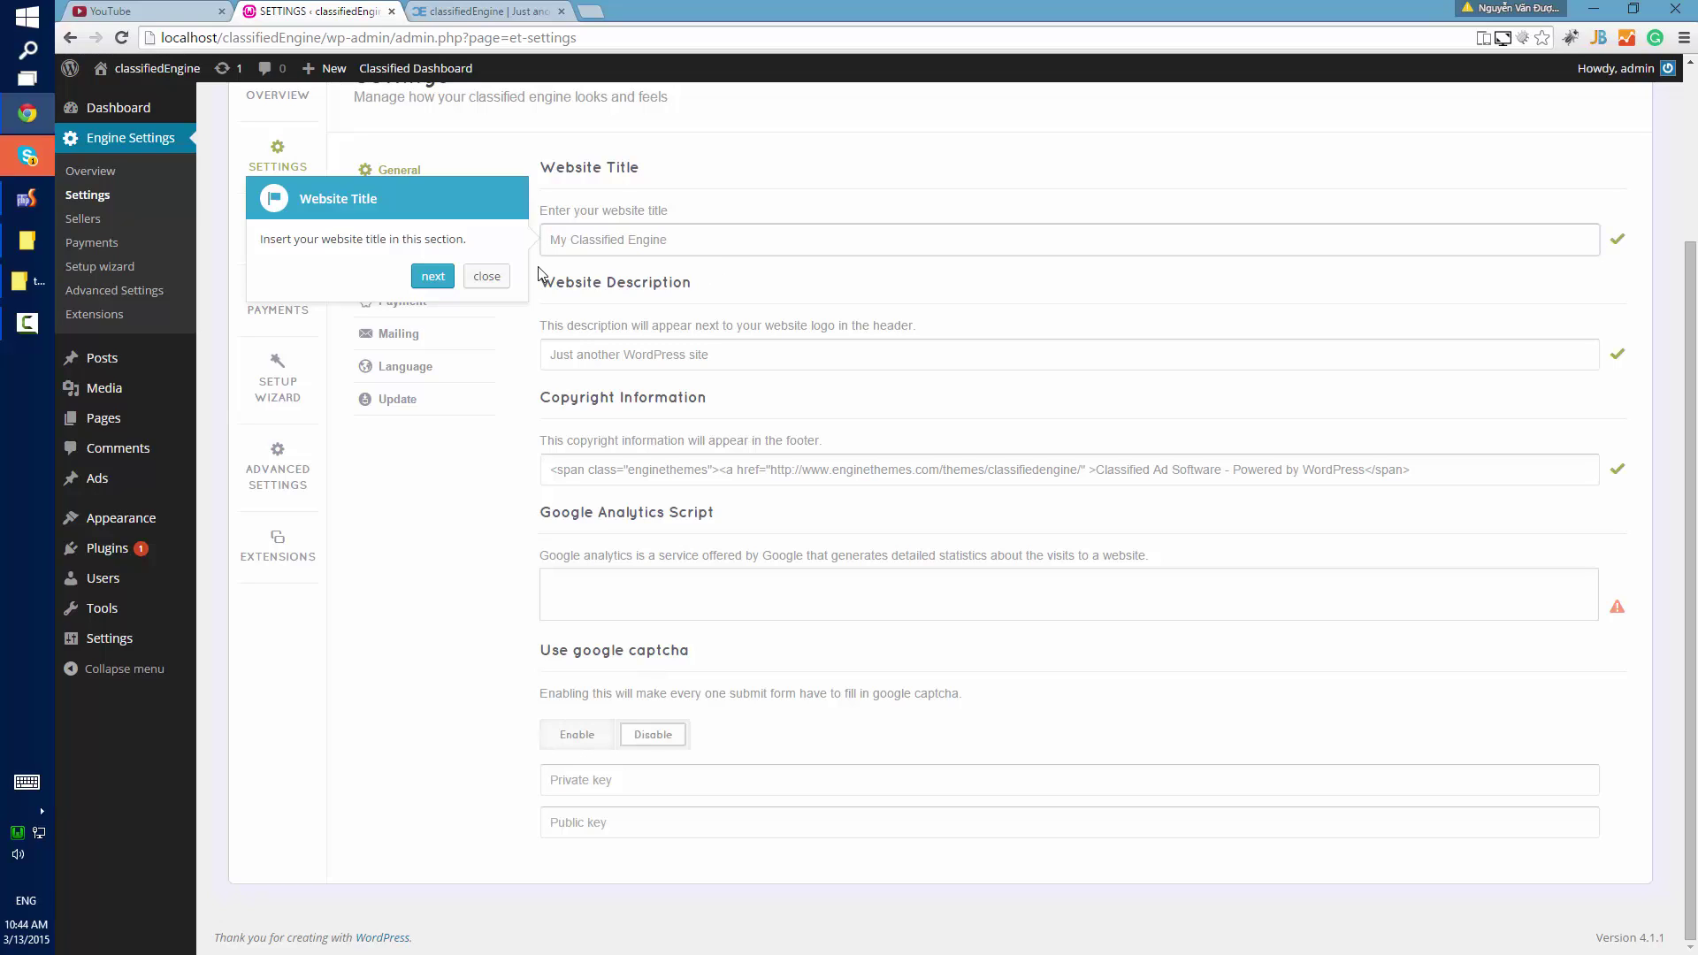
click(432, 276)
triple_click(698, 356)
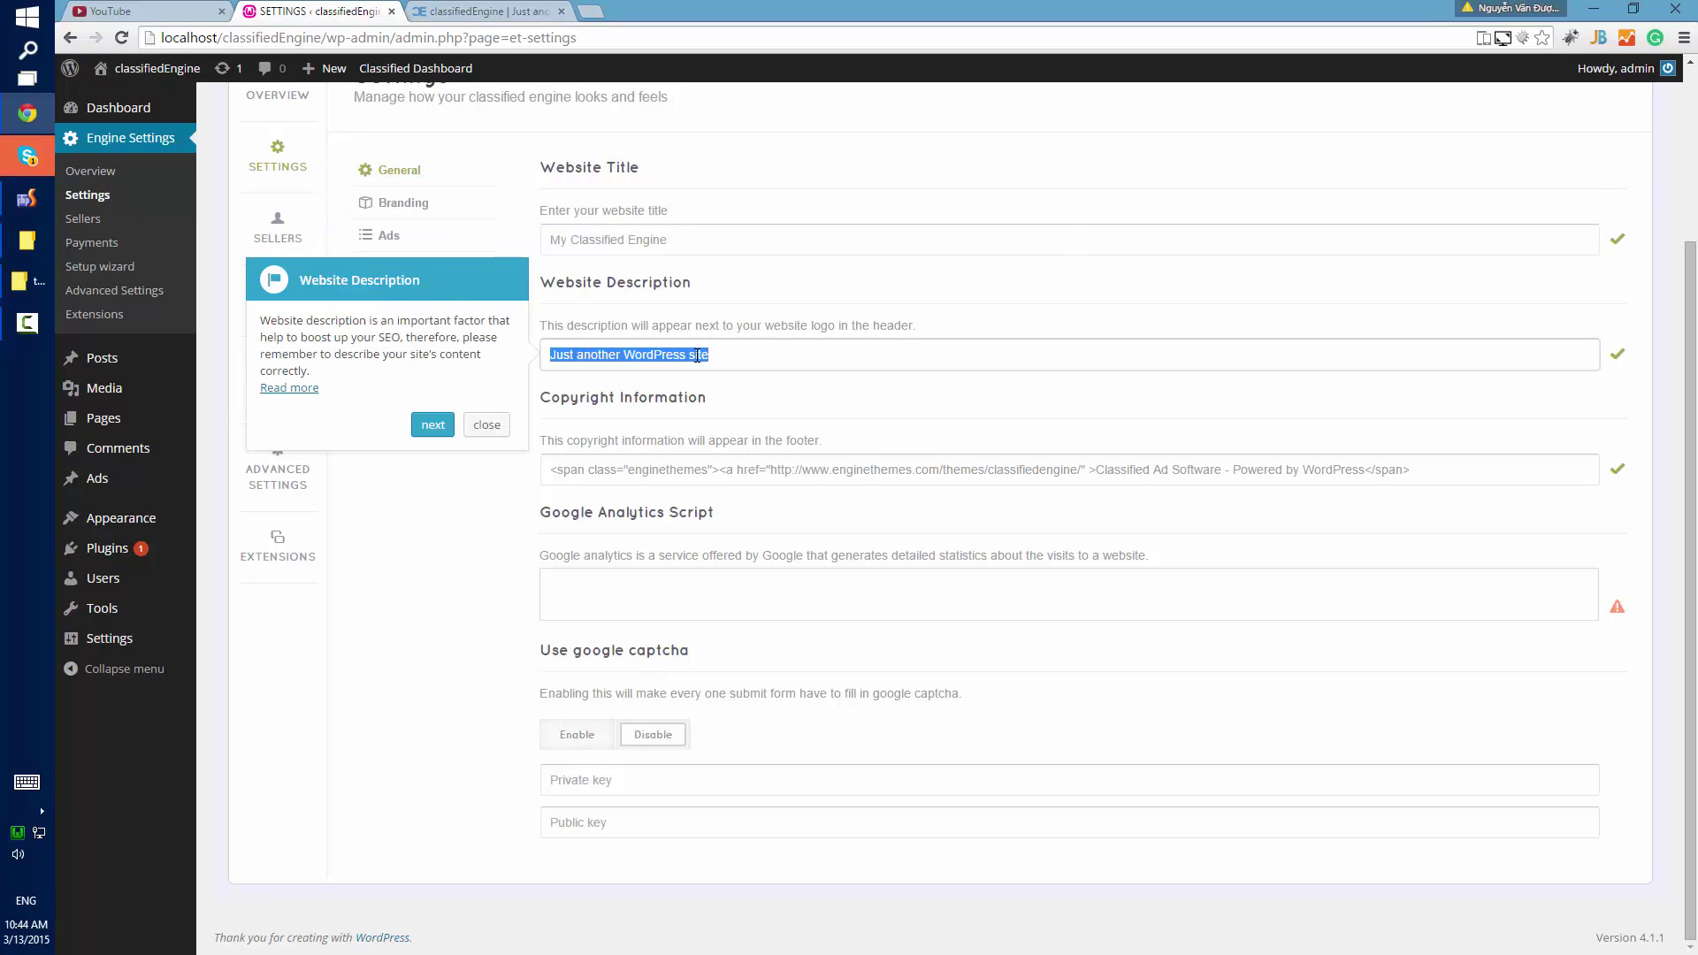
text(For better ad site.)
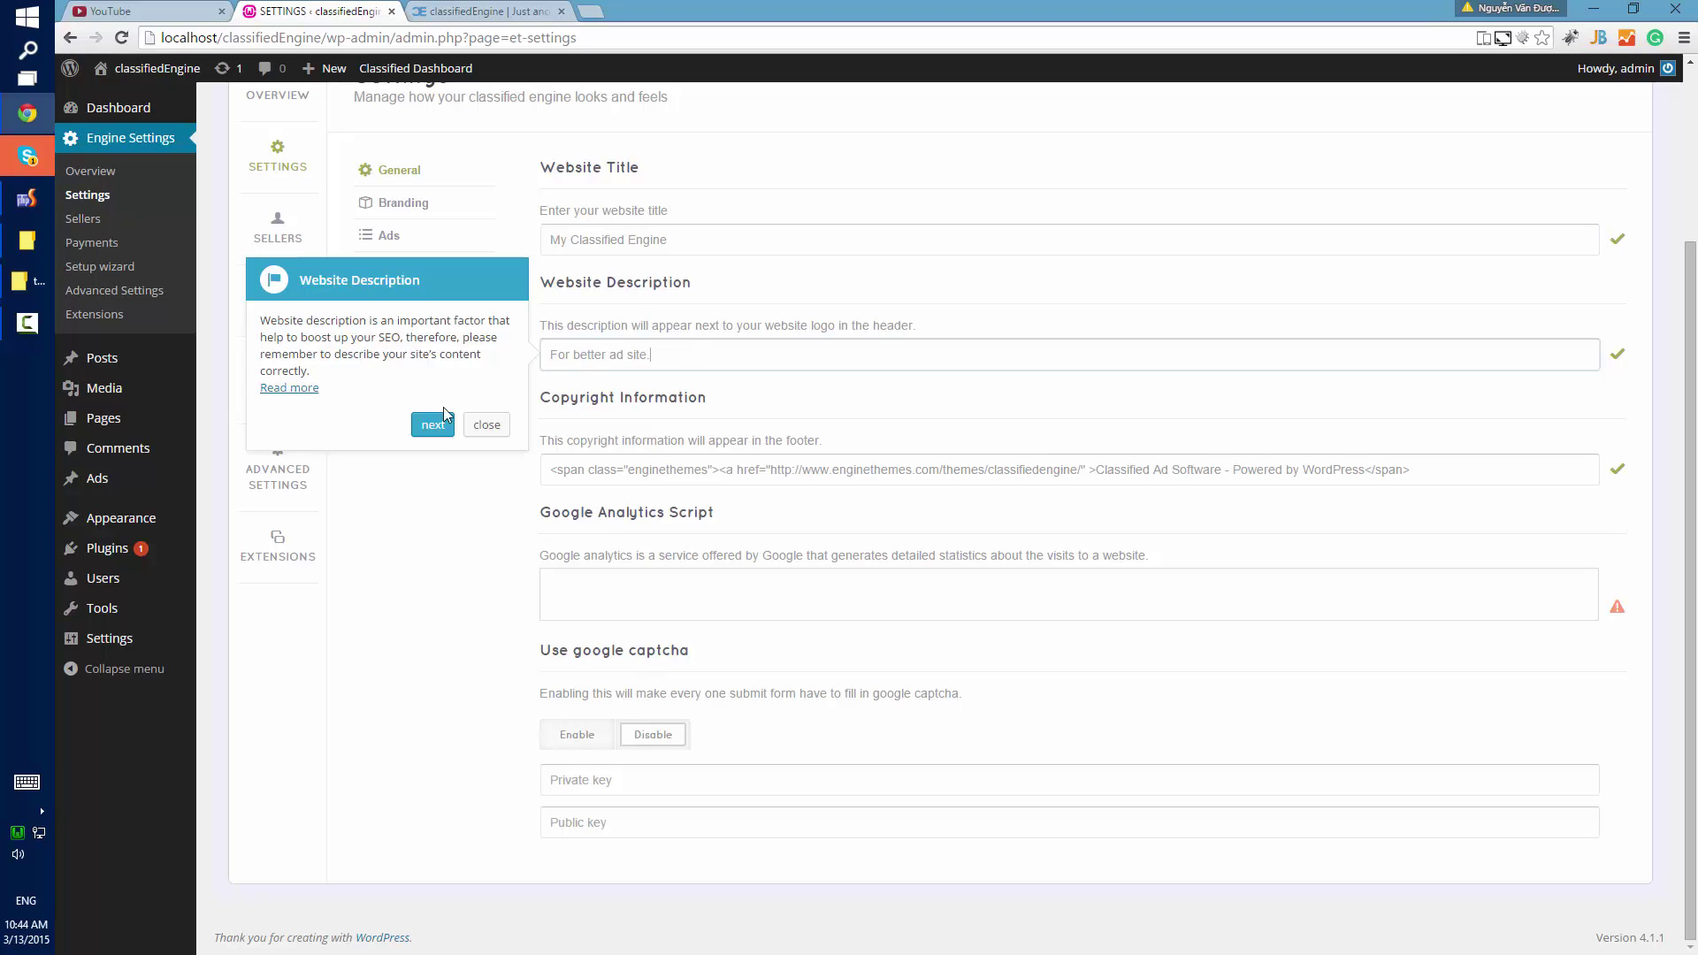
Advance to the Google Analytics tip and open Google Analytics to get a tracking script.
click(445, 421)
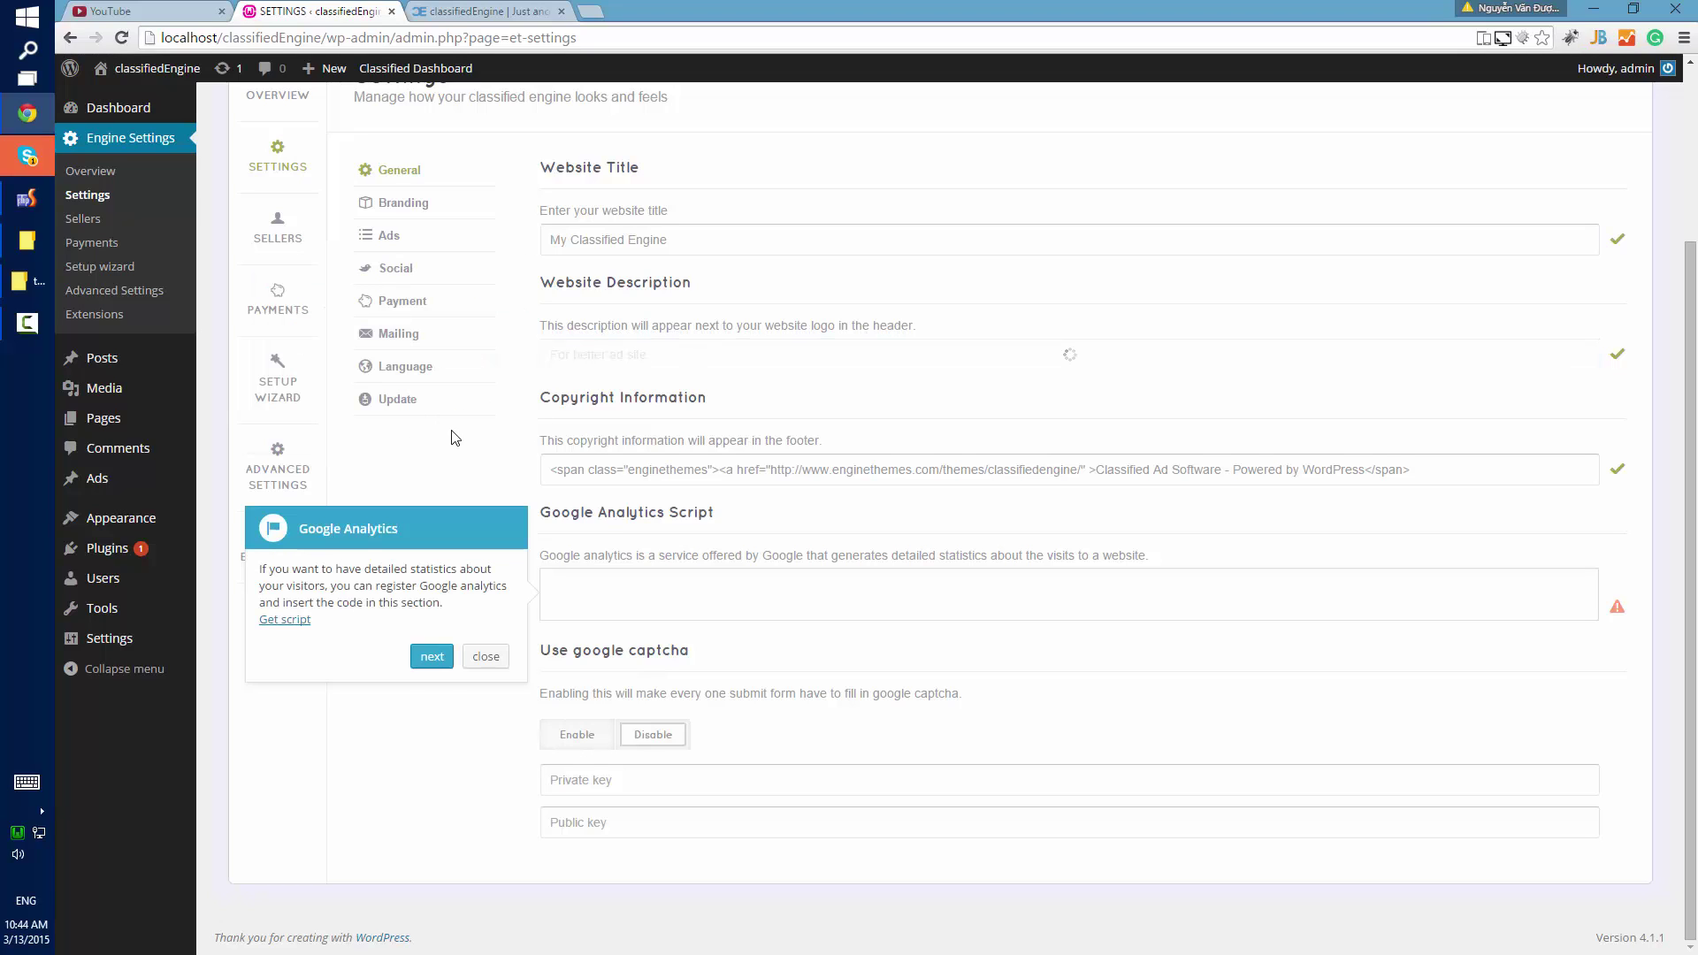
click(585, 588)
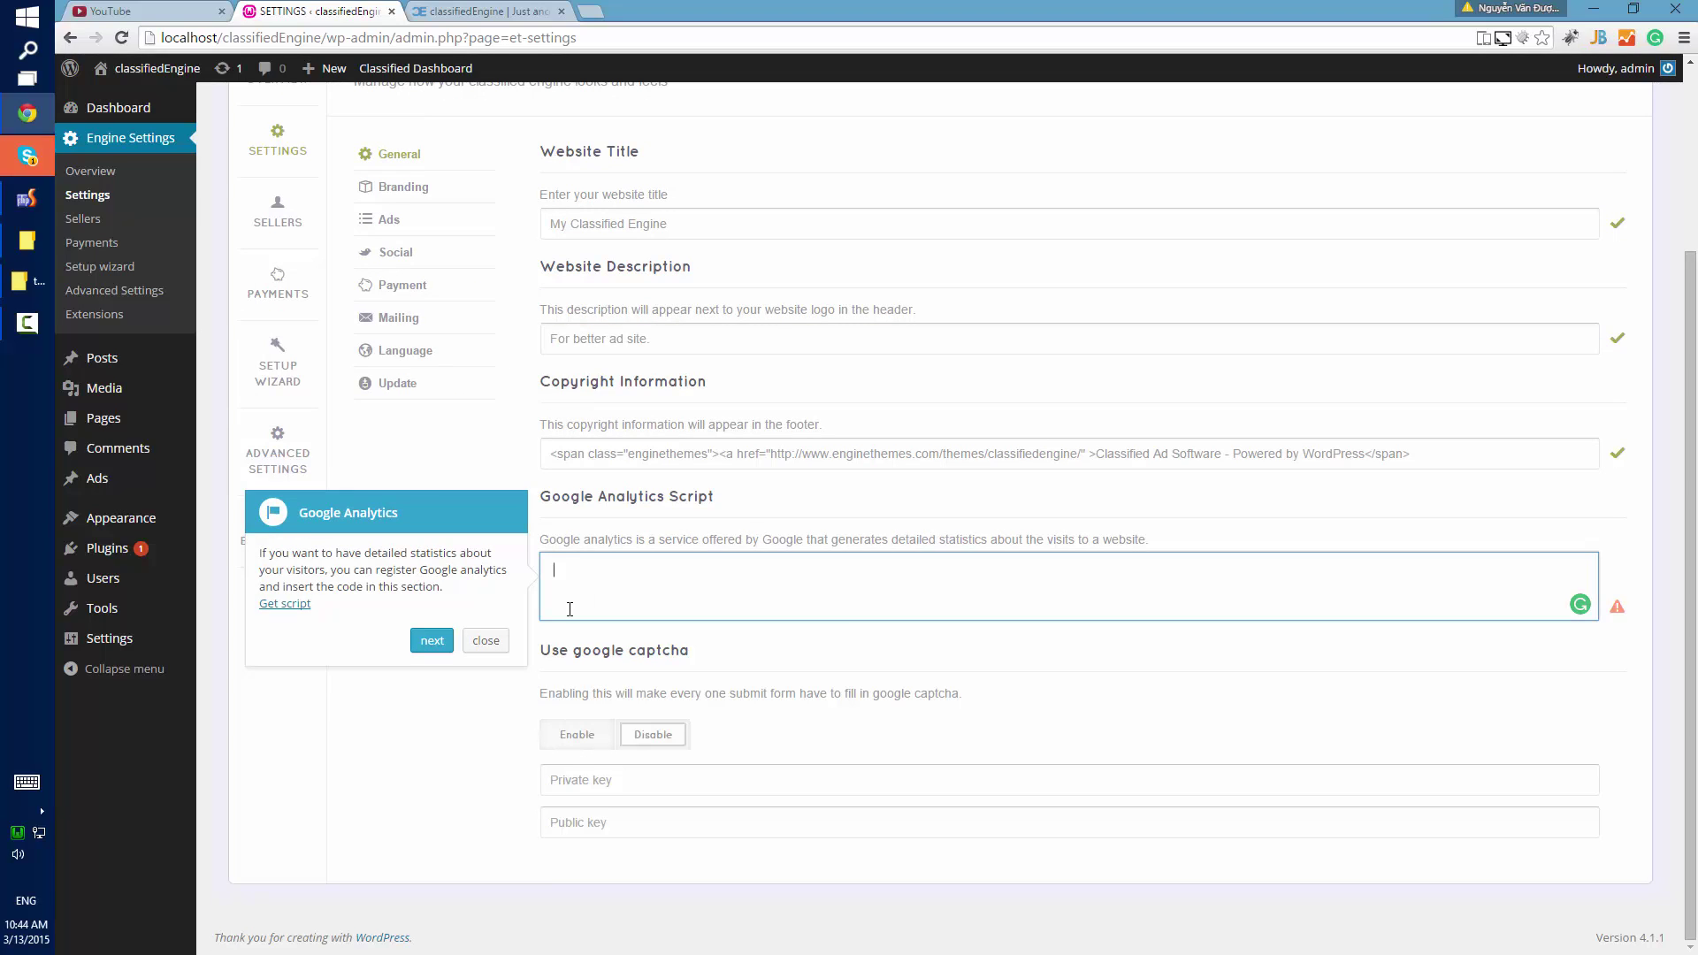
click(285, 603)
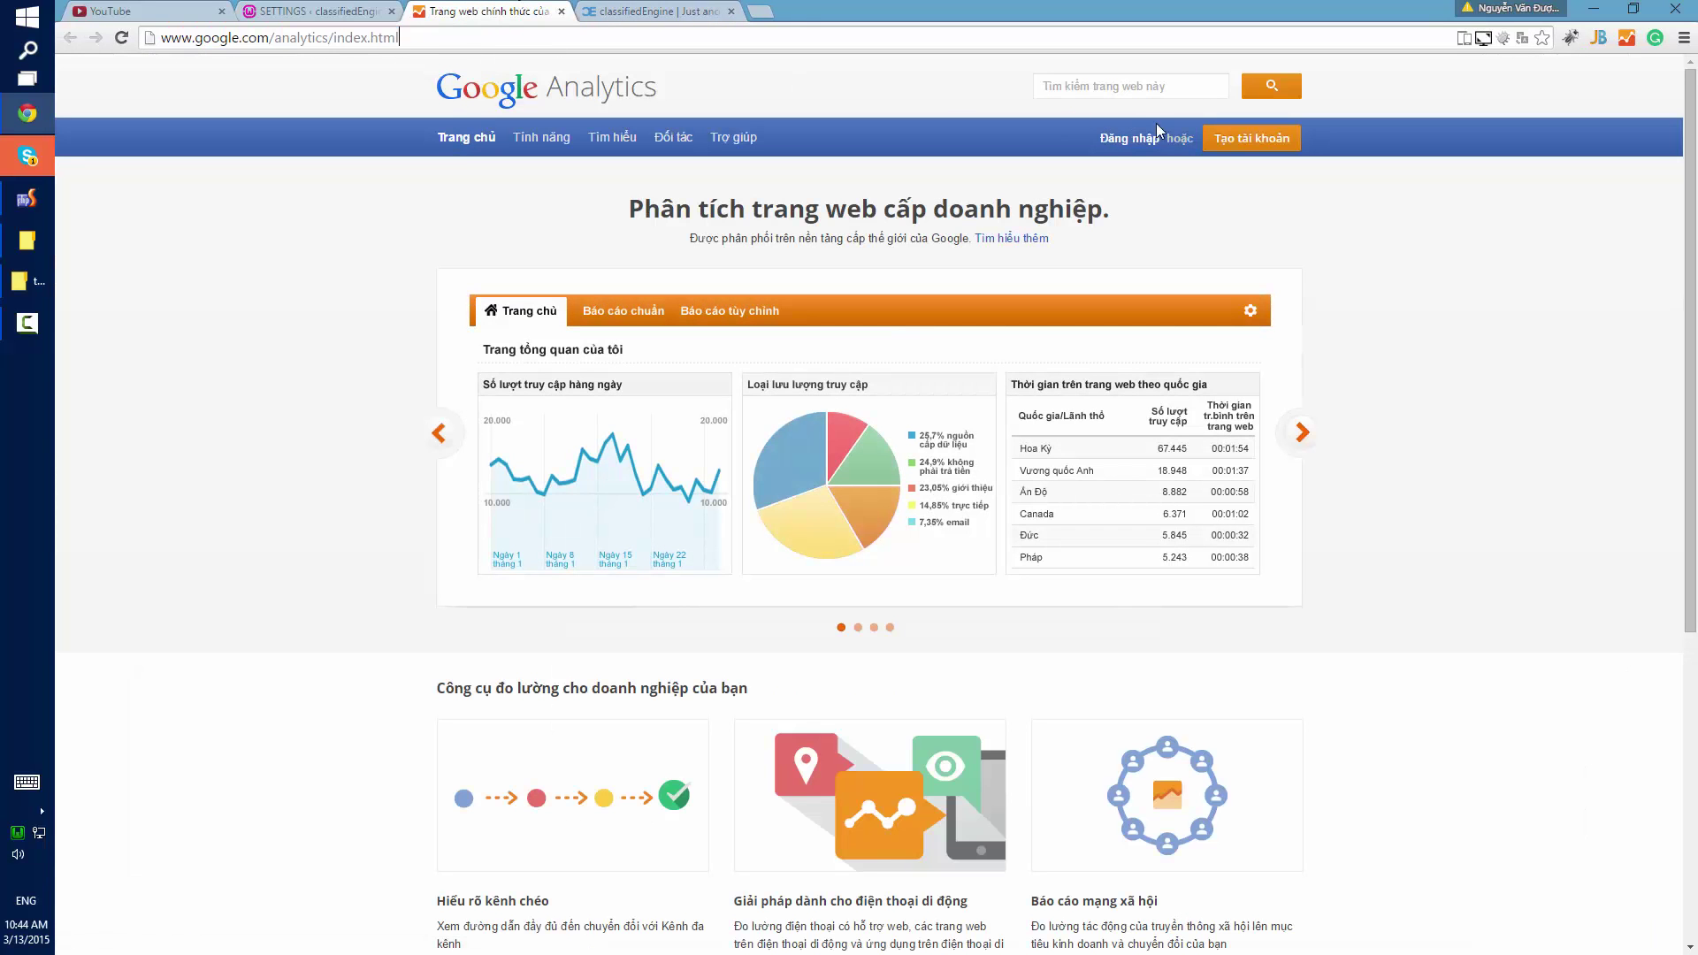
click(1121, 146)
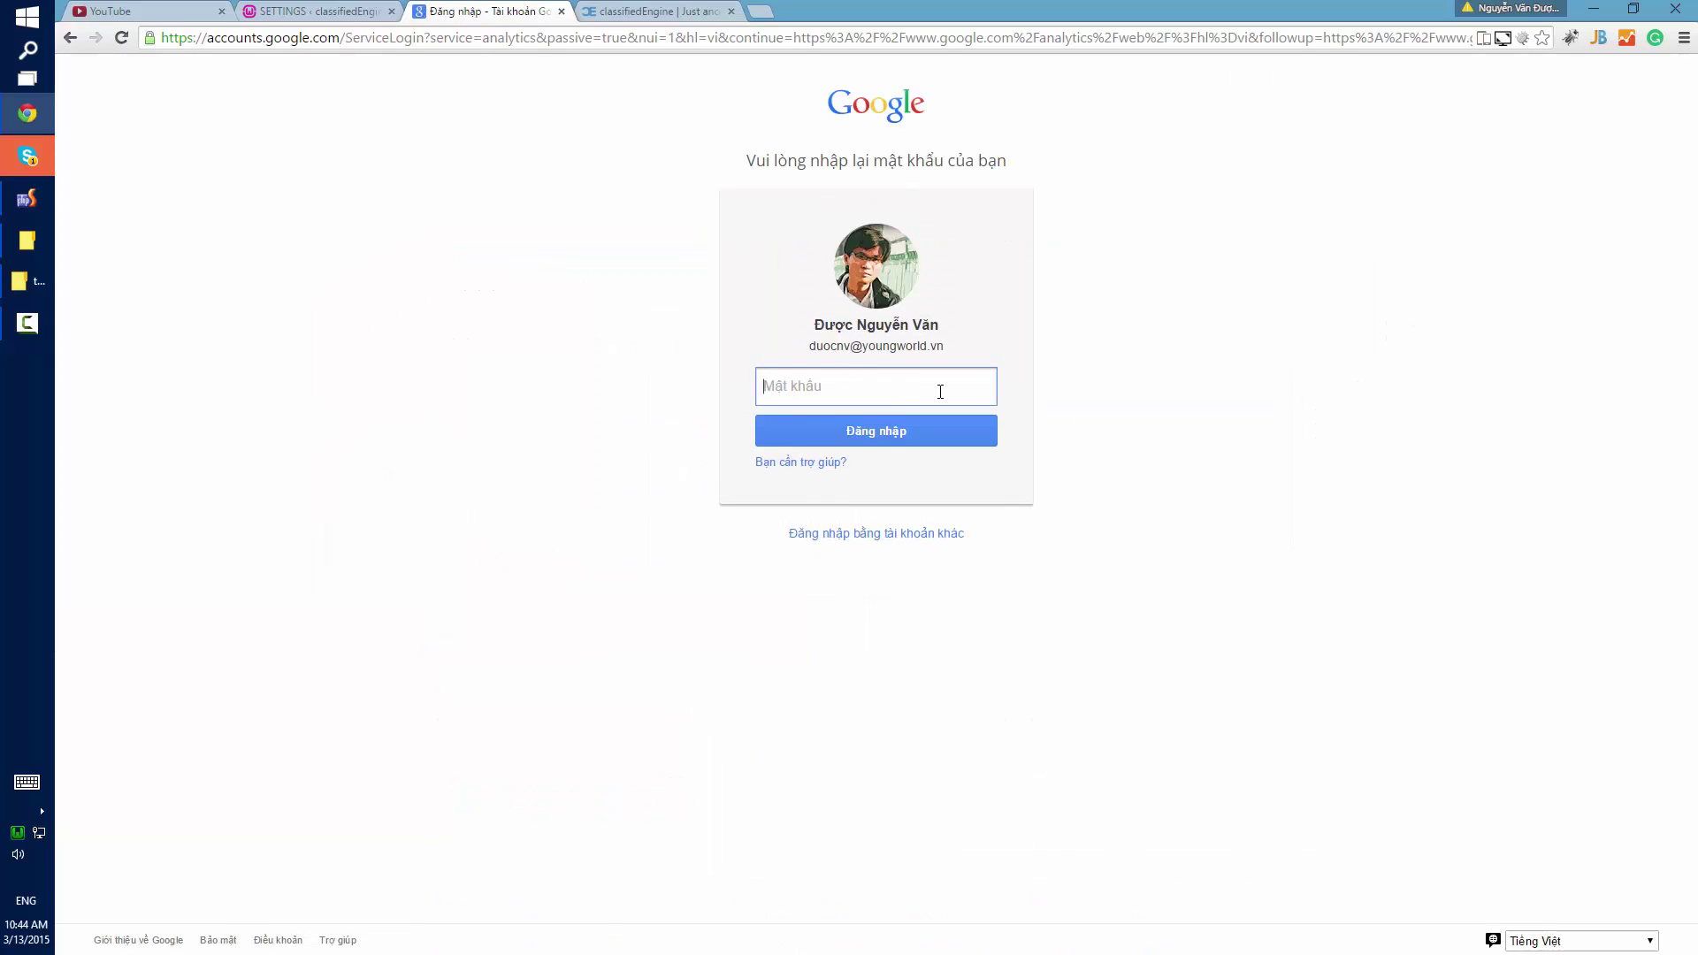
key(ctrl+w)
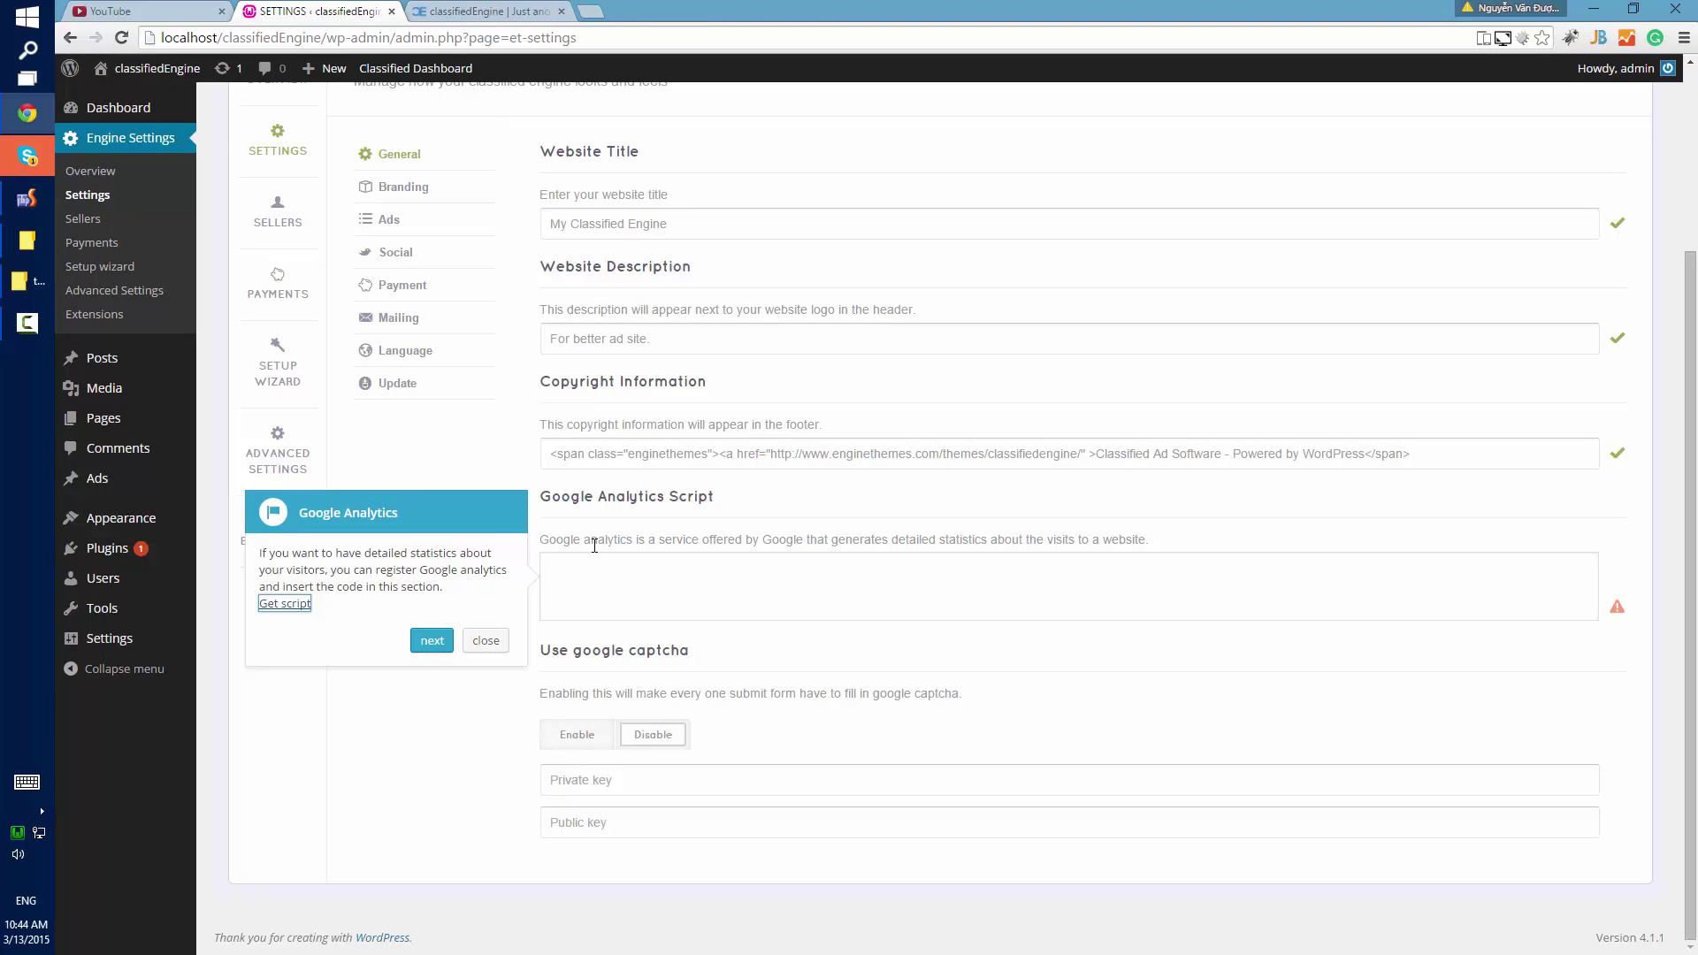
Advance to the Use Google Captcha tip and open the reCAPTCHA admin site via Get key.
click(432, 641)
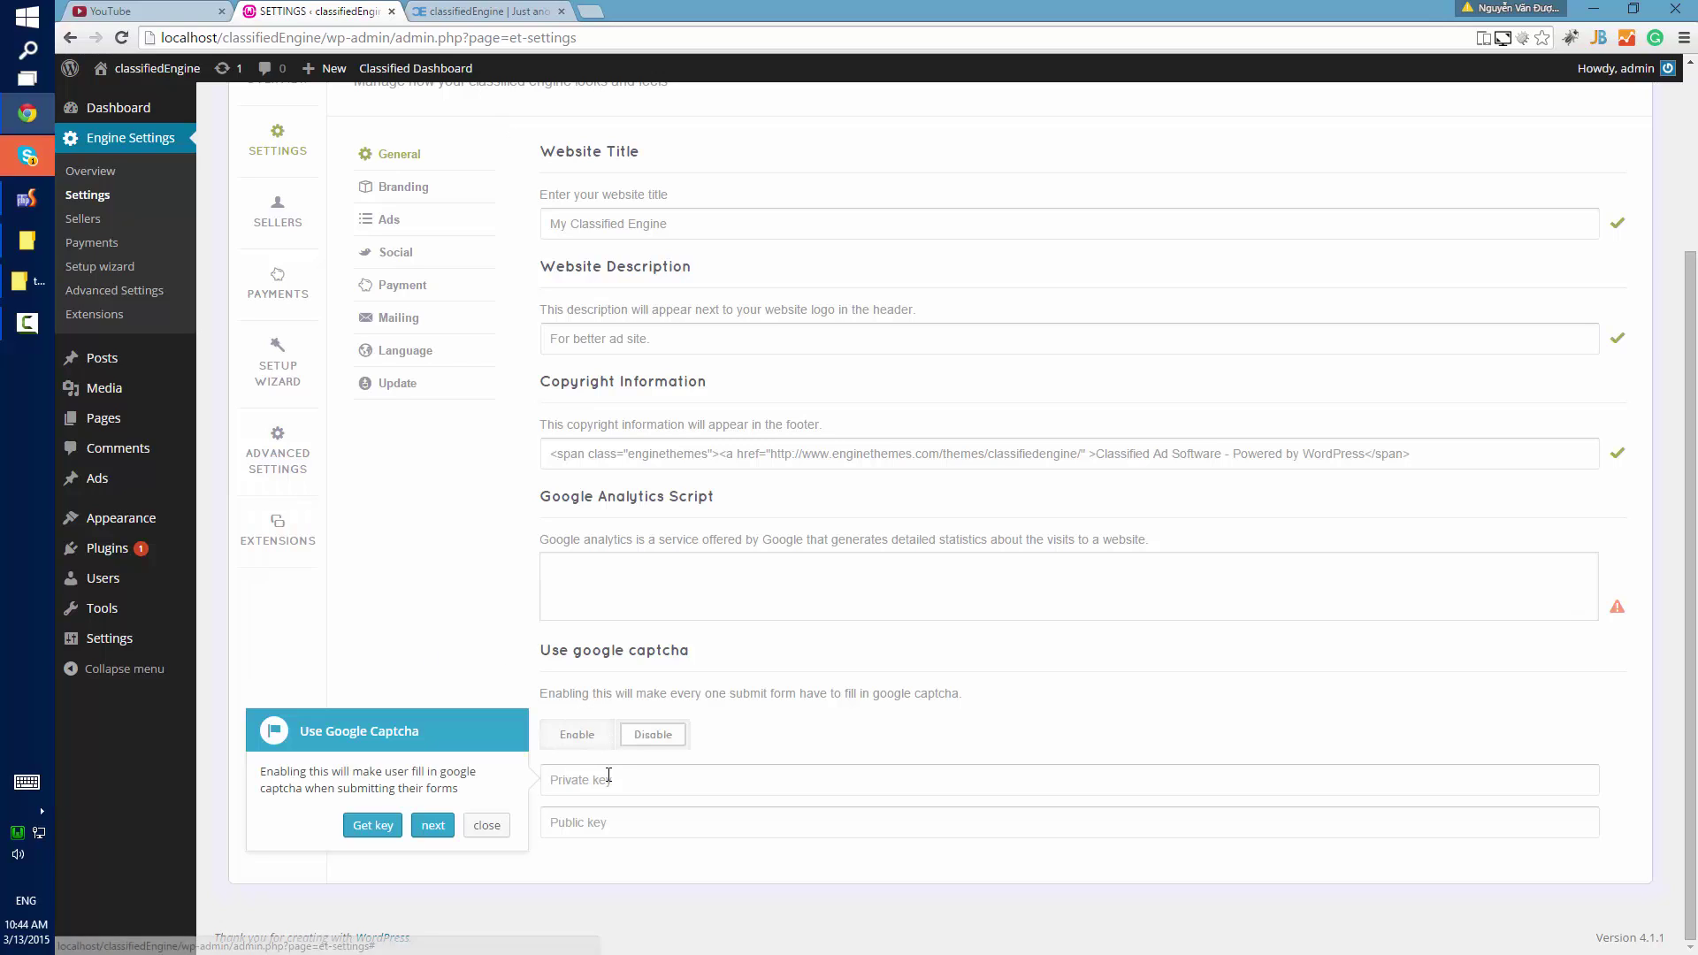
click(425, 740)
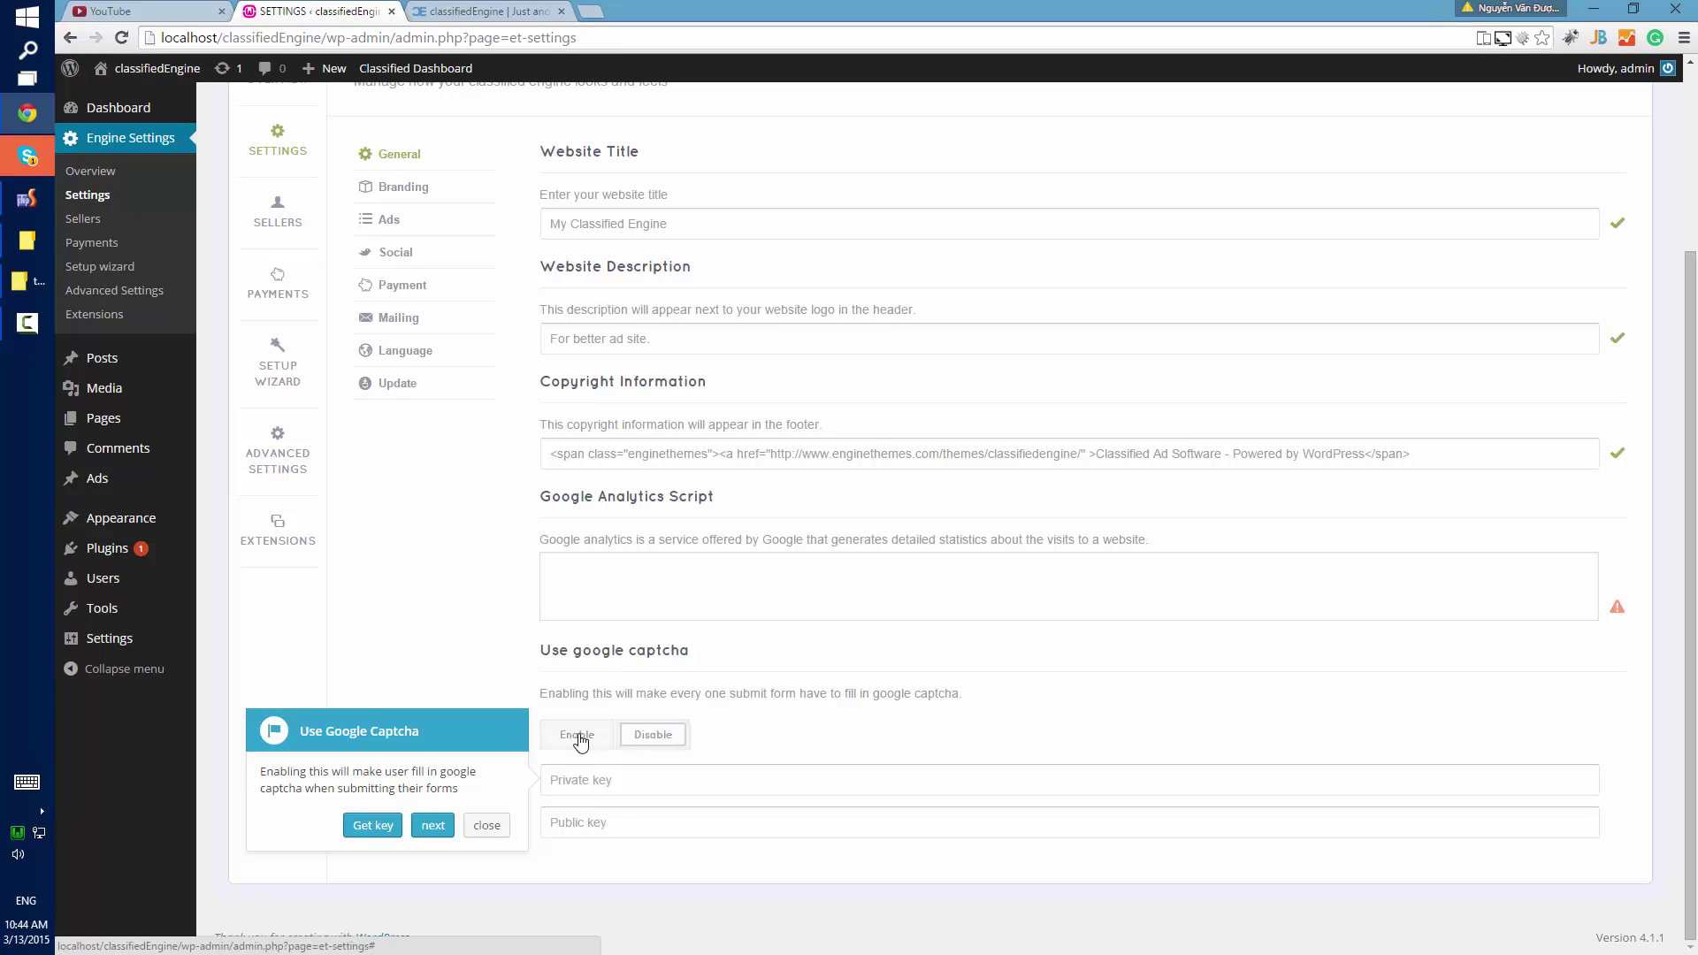
click(596, 779)
click(576, 822)
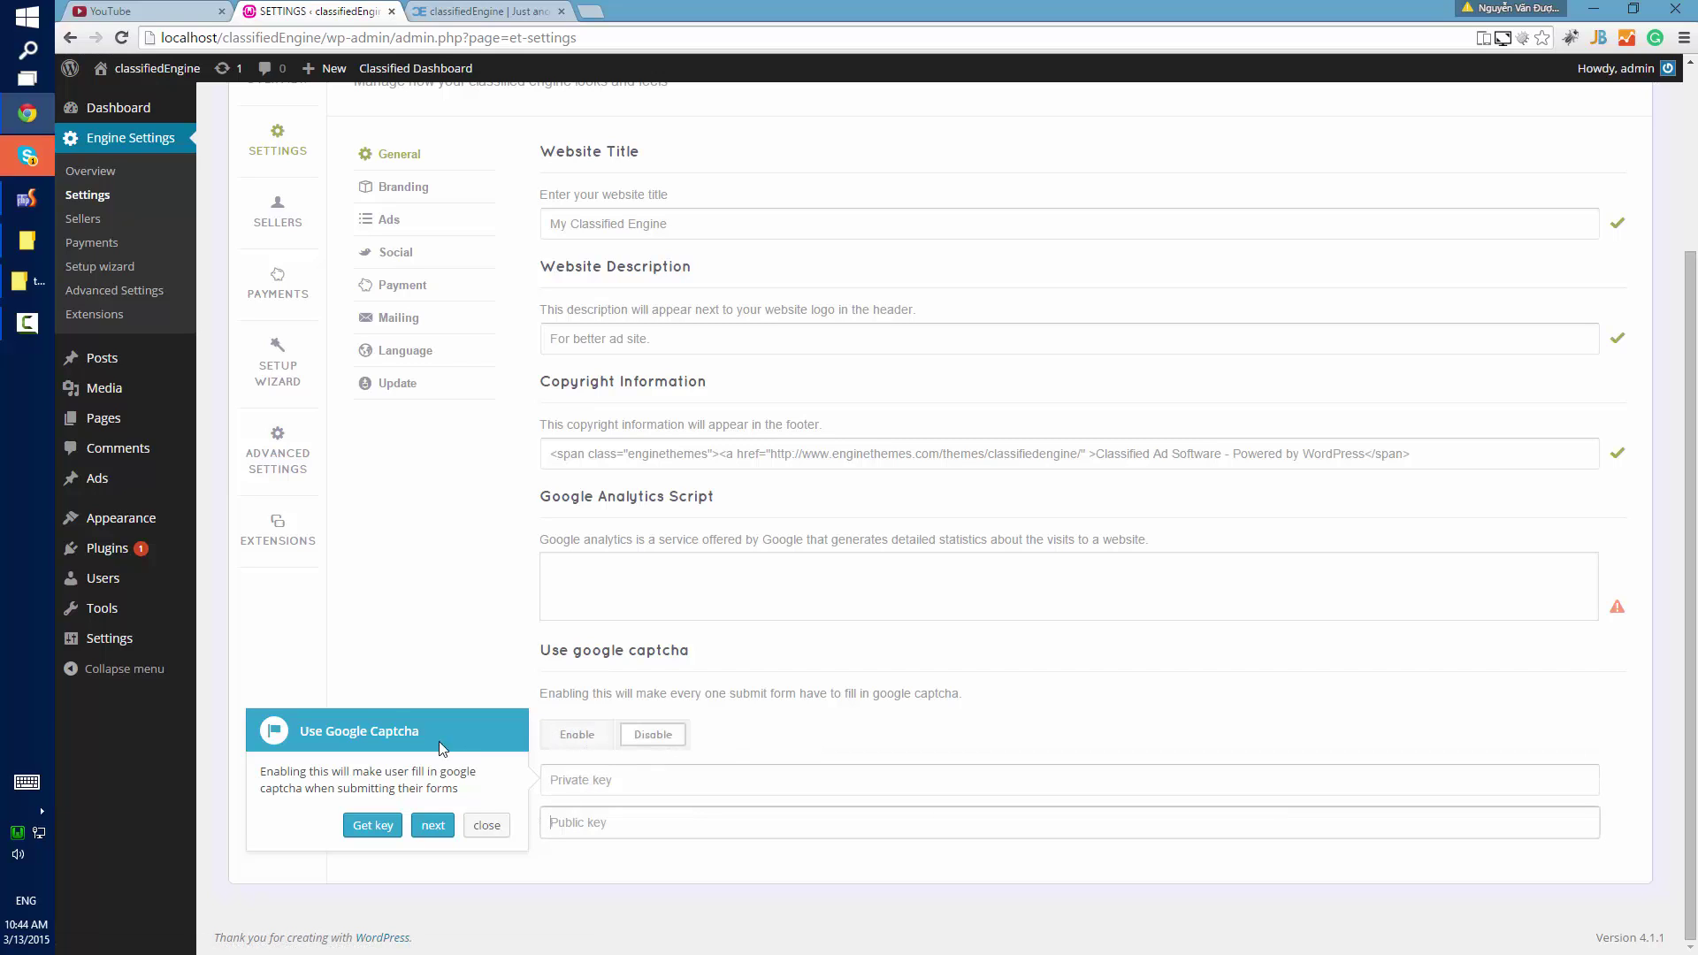
click(372, 825)
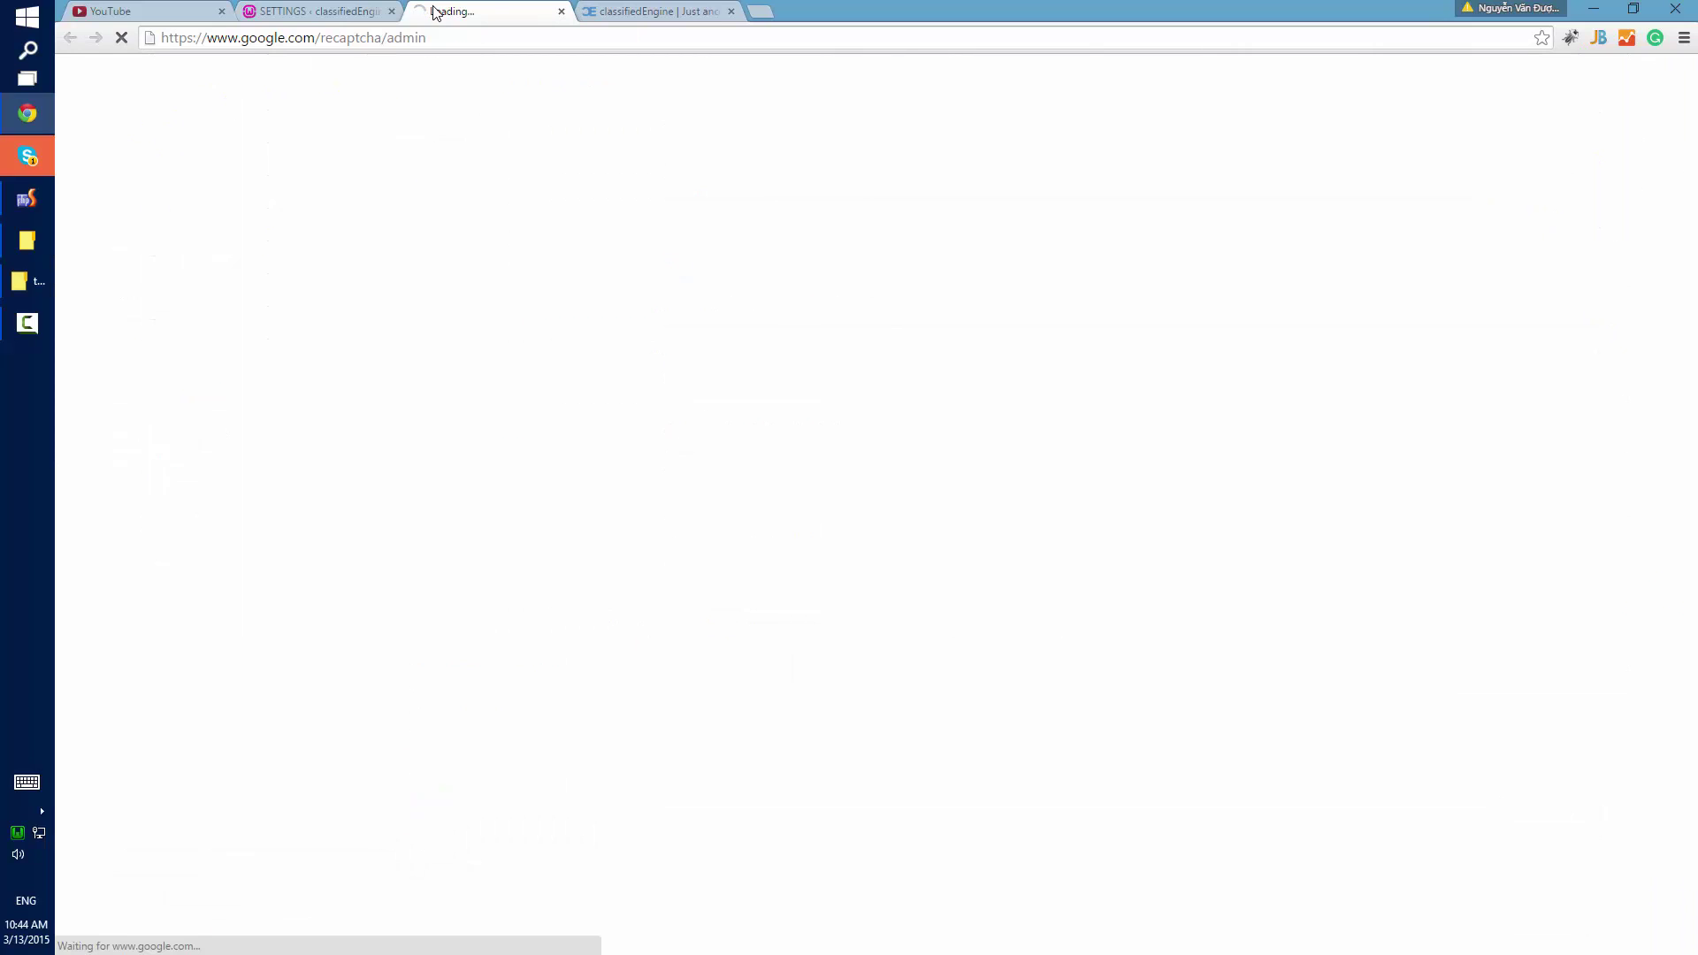
click(566, 41)
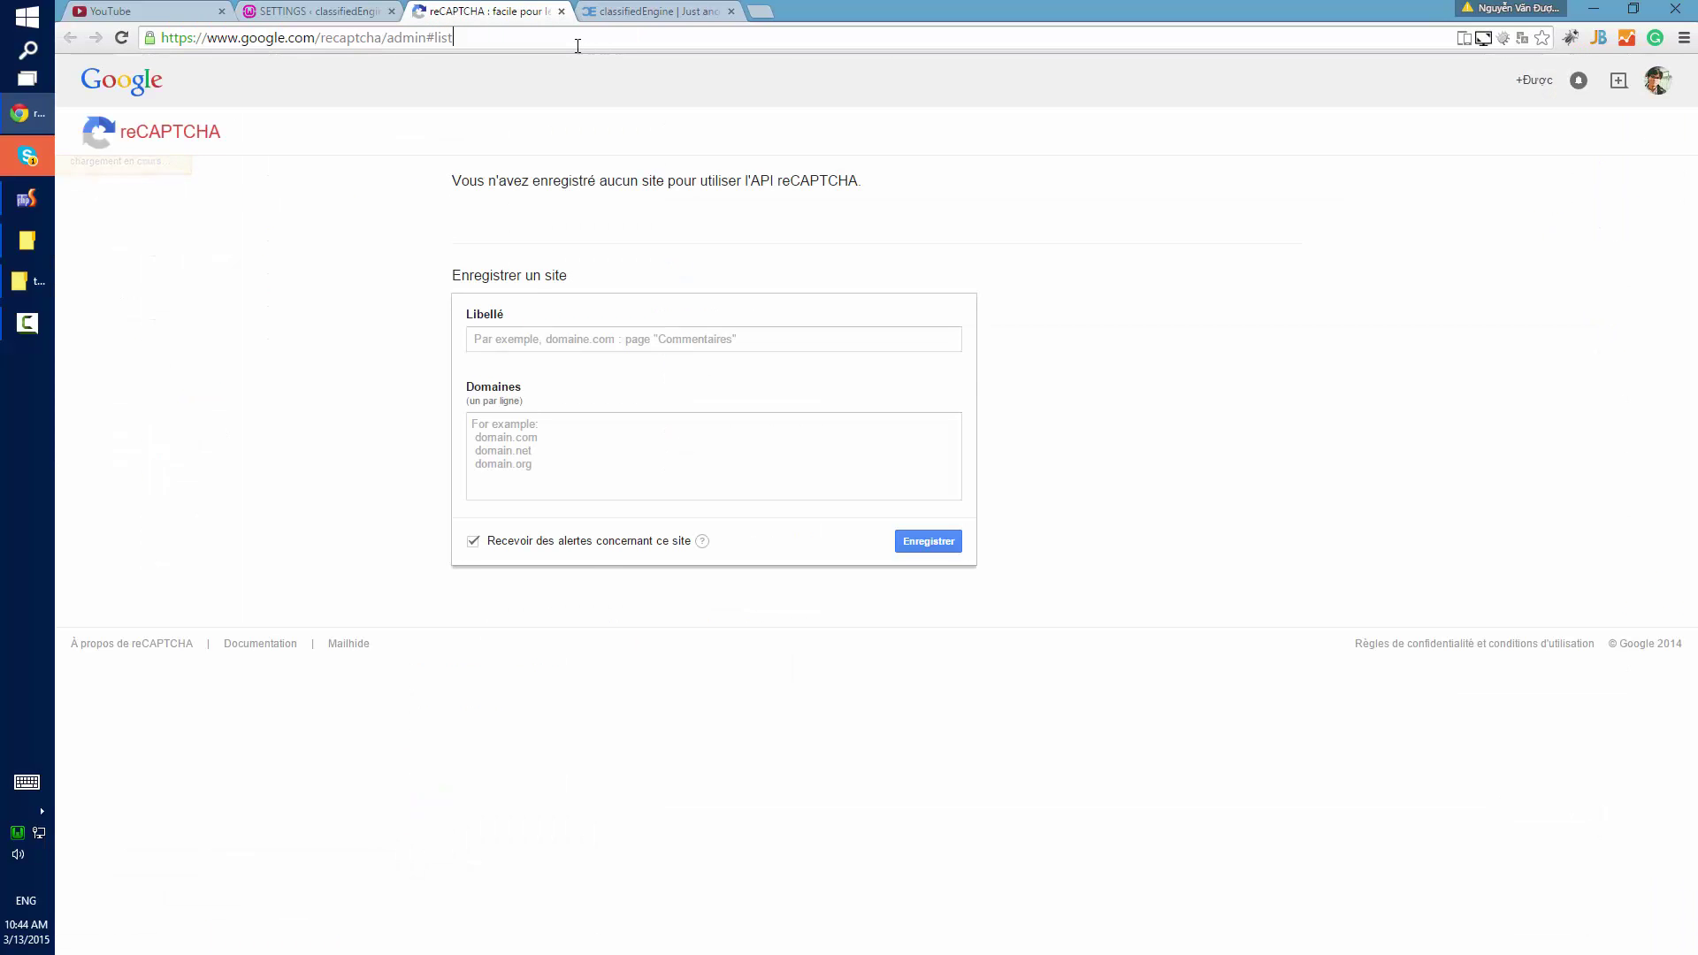
click(590, 341)
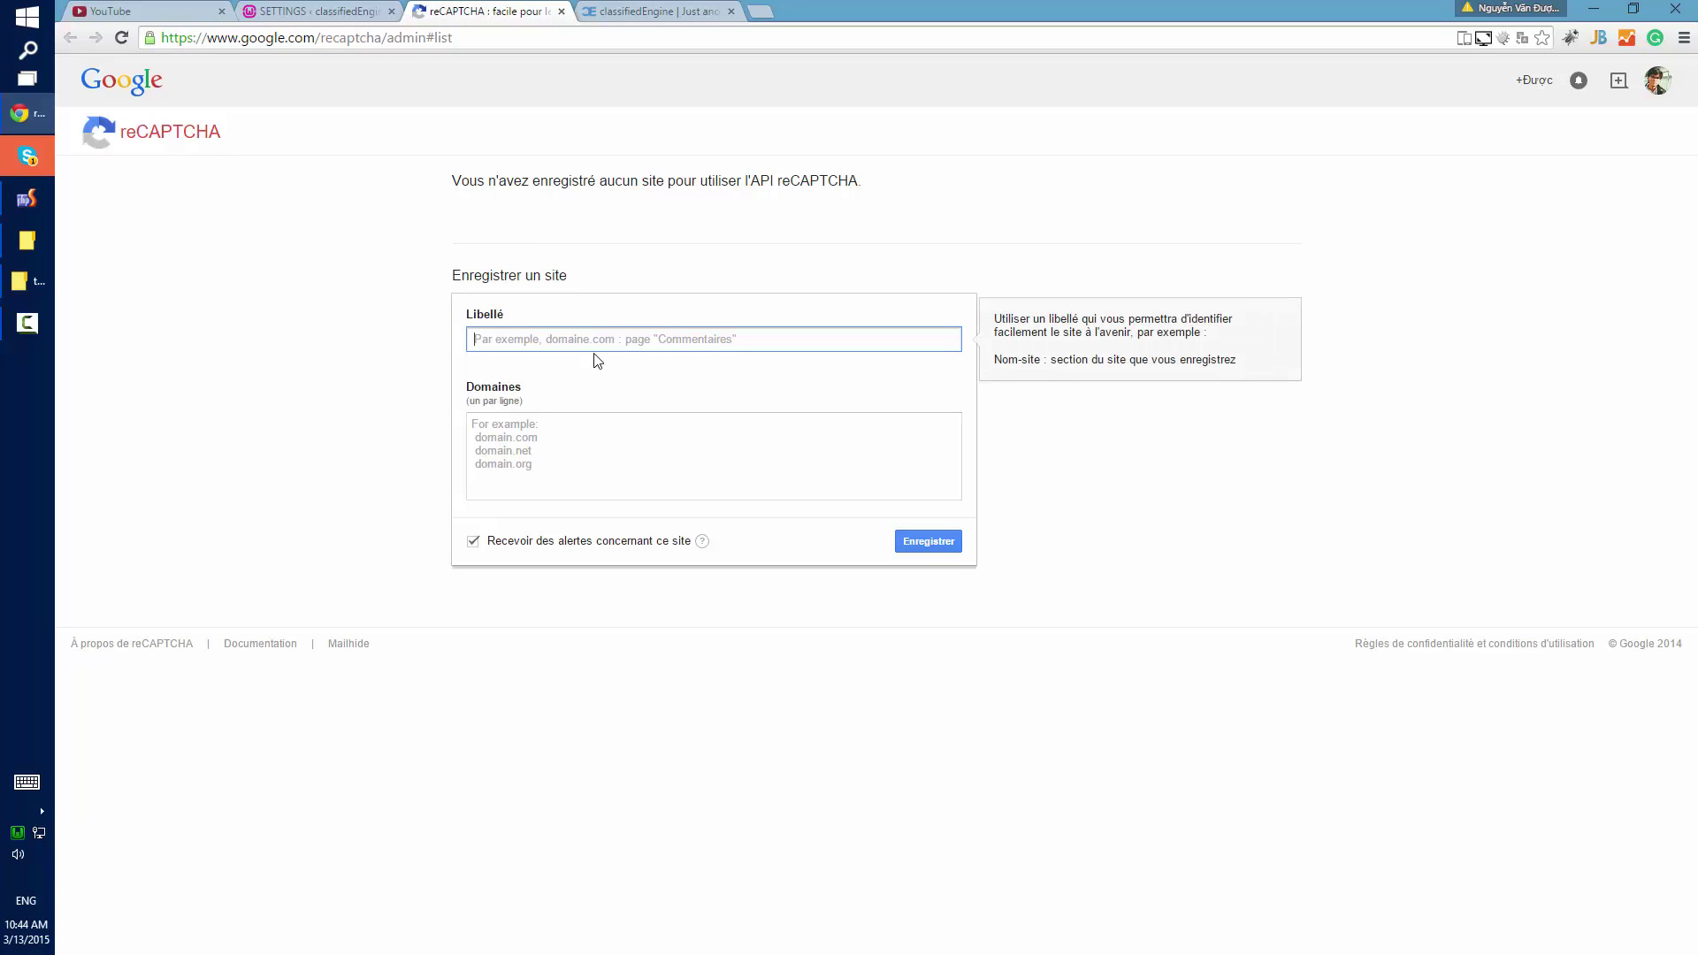
text(http)
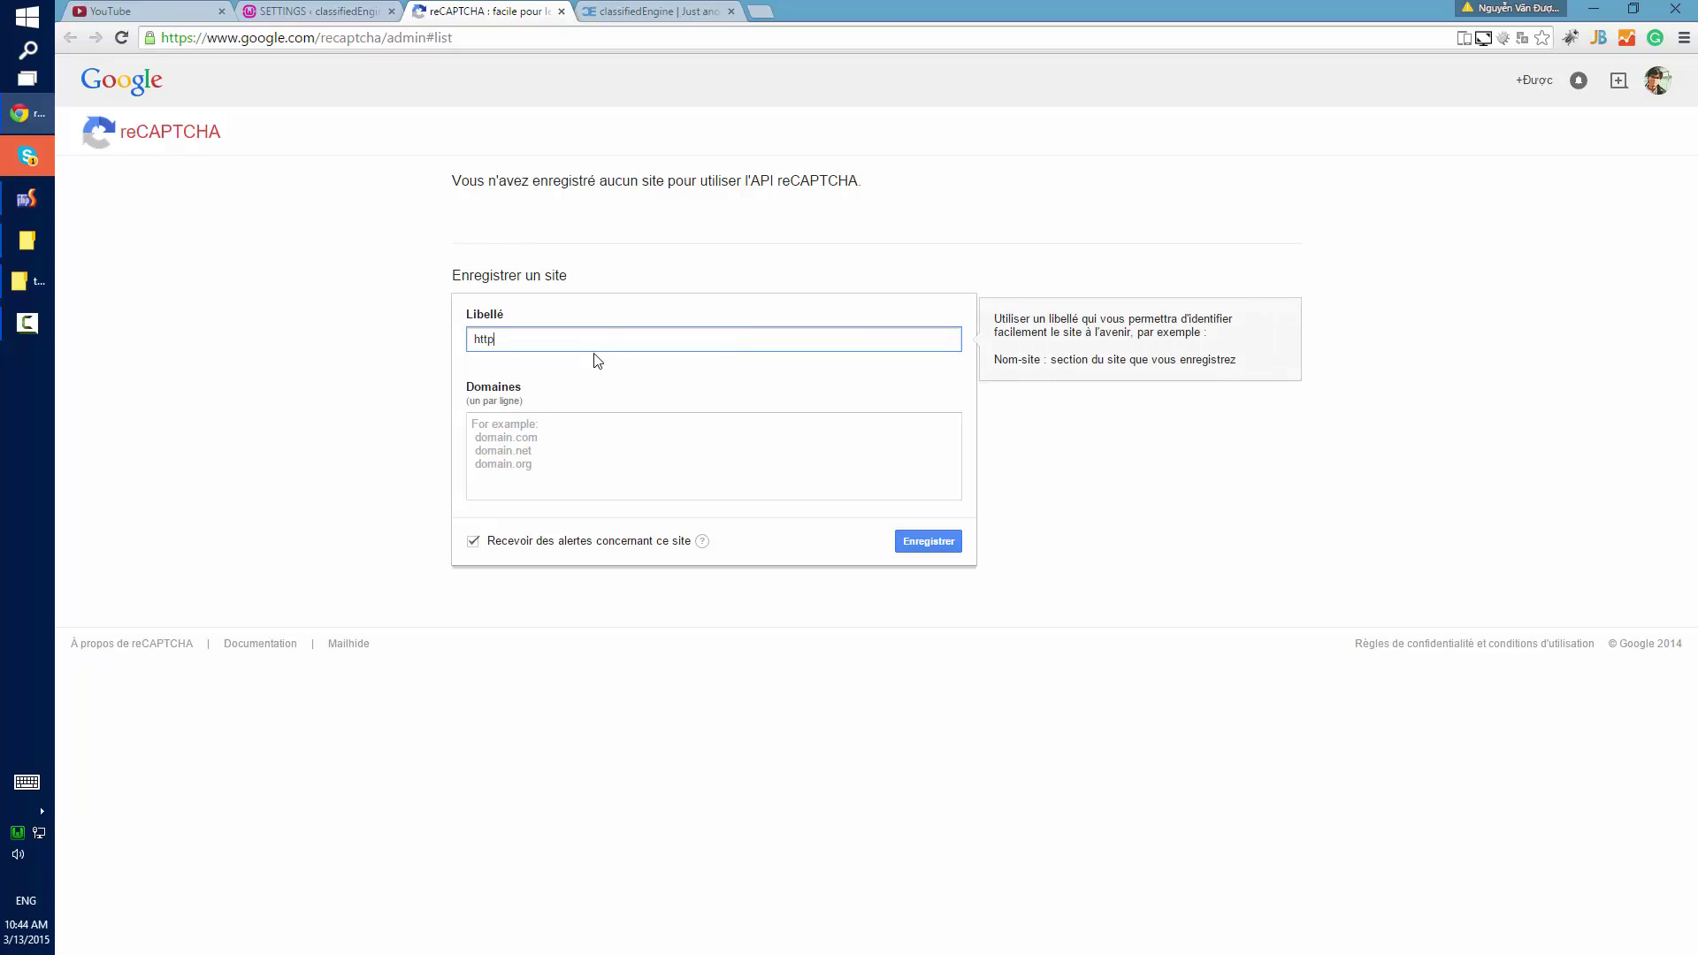
text(://wordpresskite.com)
key(Tab)
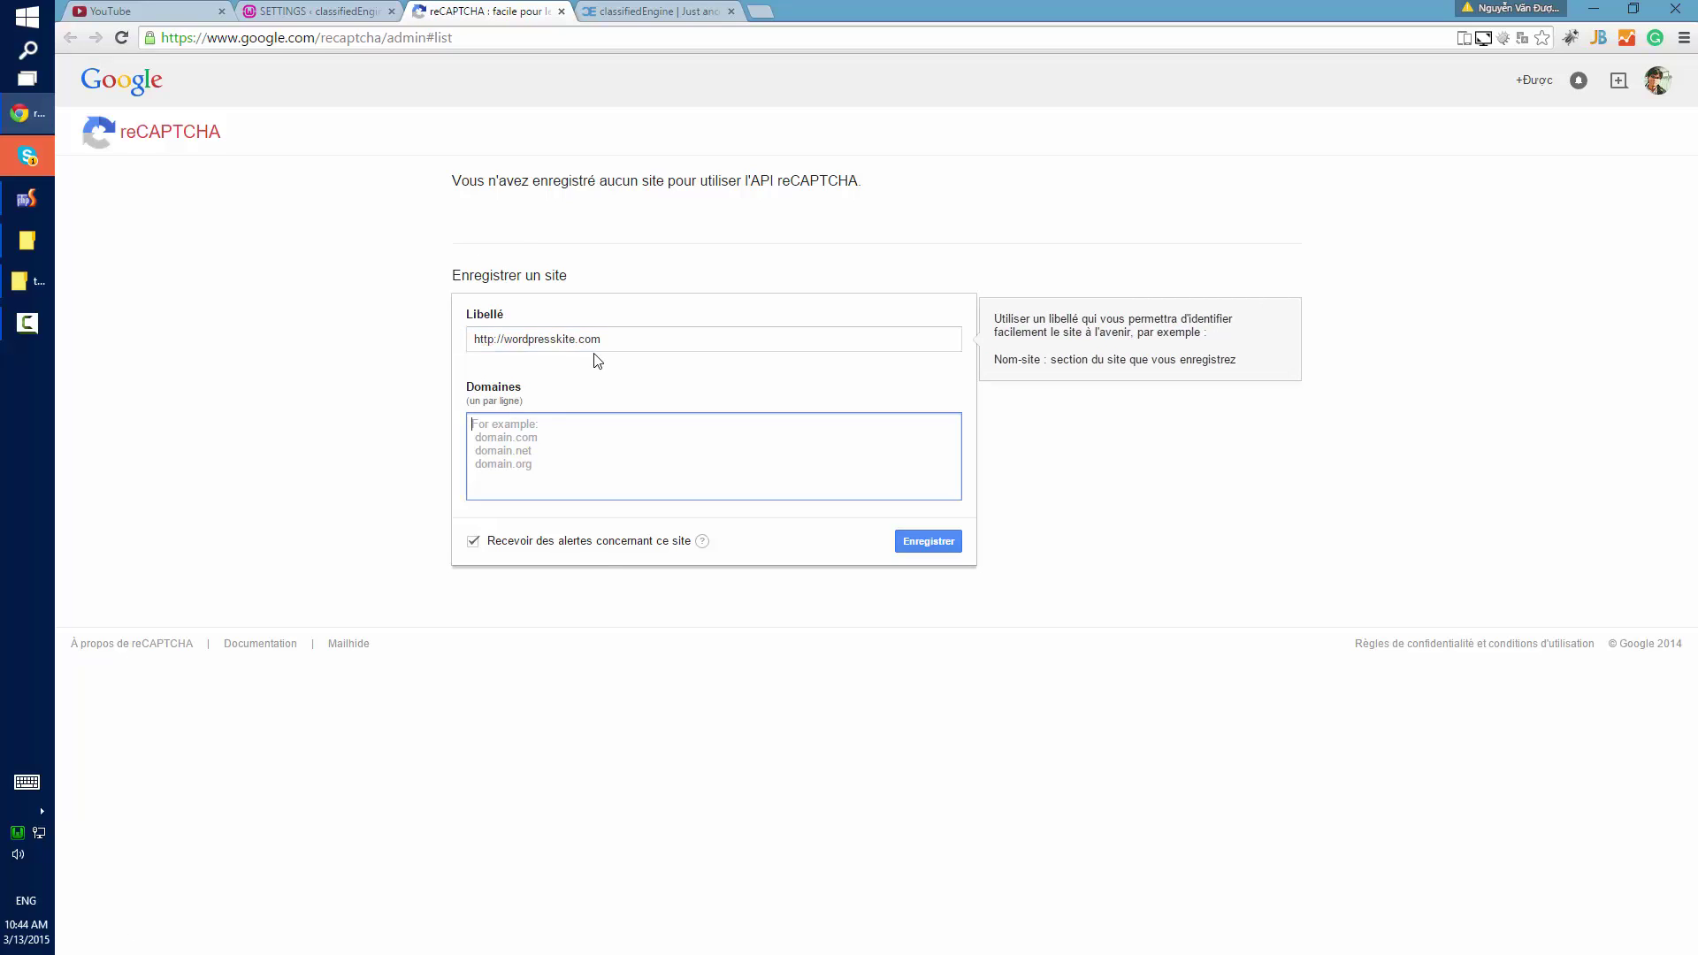
drag(602, 339, 504, 340)
key(ctrl+c)
click(547, 451)
key(ctrl+v)
click(947, 547)
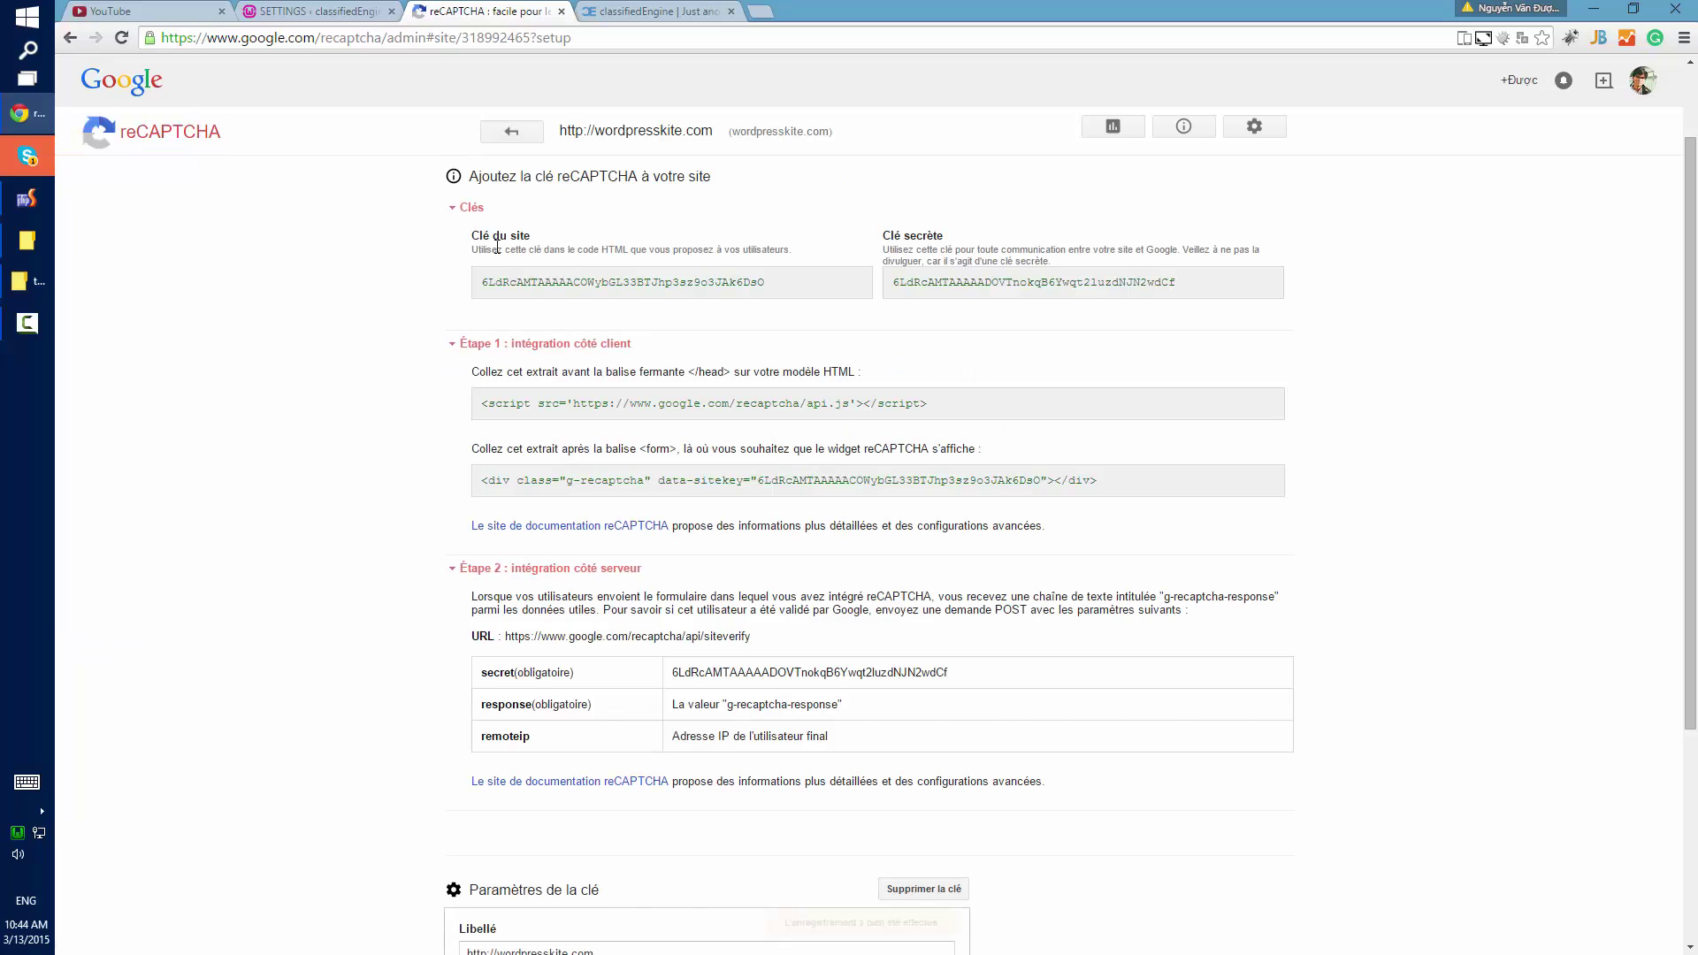
Paste the reCAPTCHA site key into WordPress's captcha private key field and copy the secret key.
double_click(542, 388)
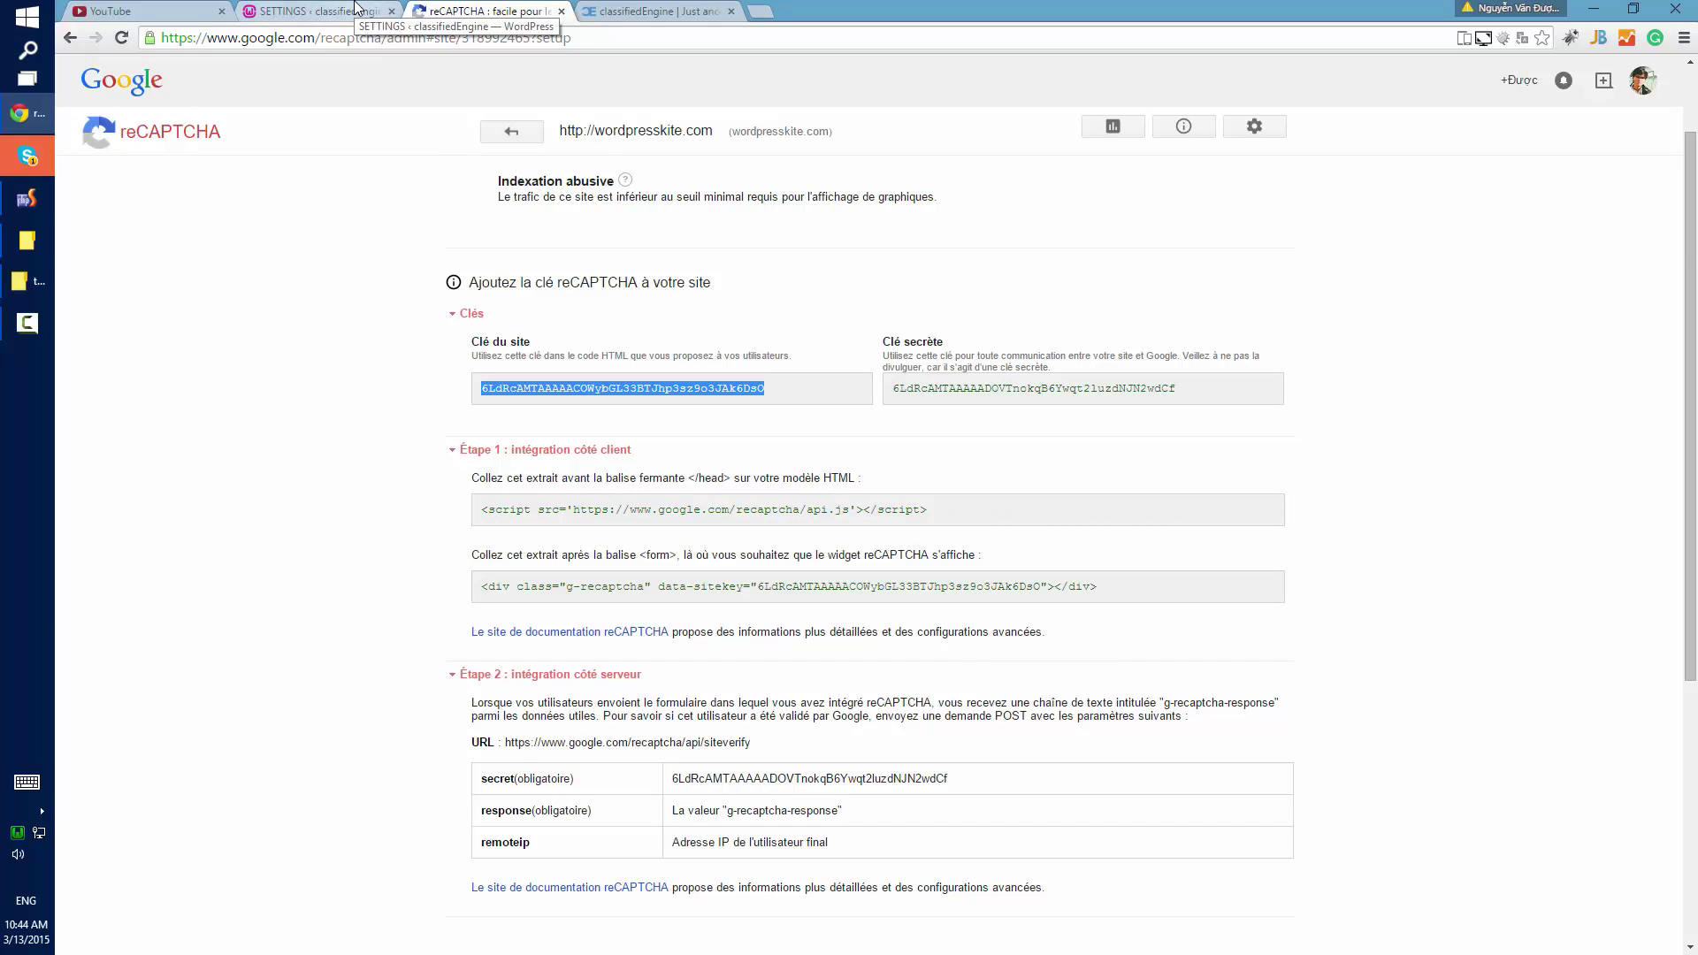
click(354, 7)
click(629, 778)
key(ctrl+v)
key(ctrl+Tab)
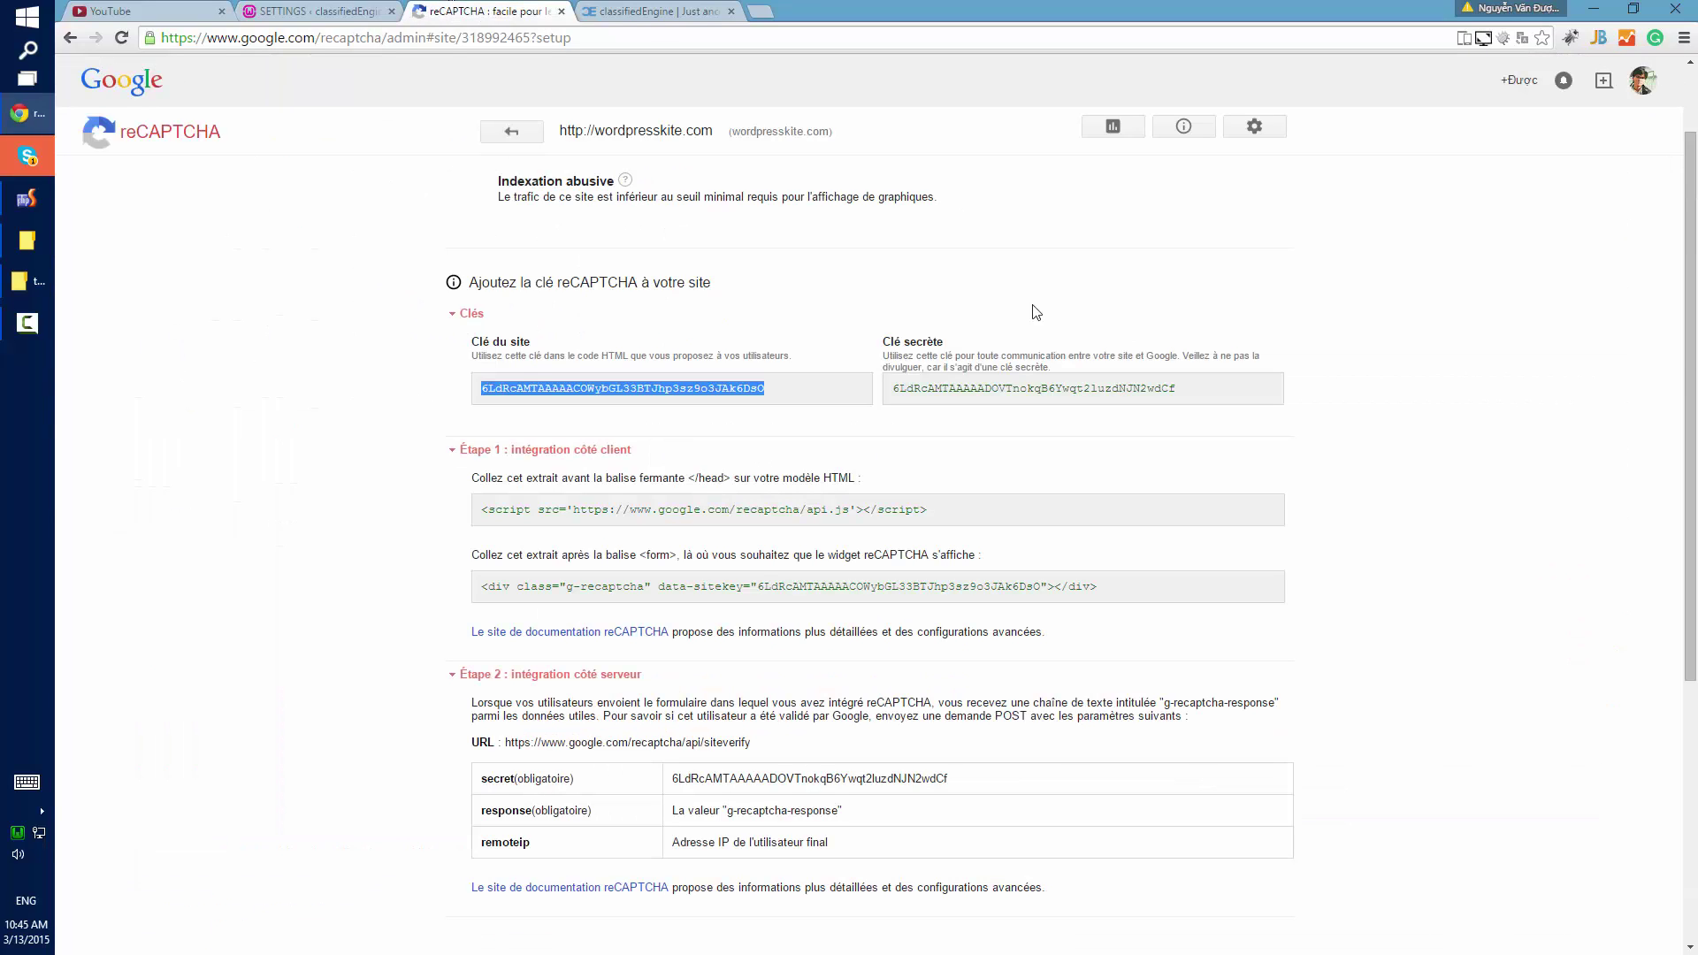
double_click(940, 388)
click(311, 9)
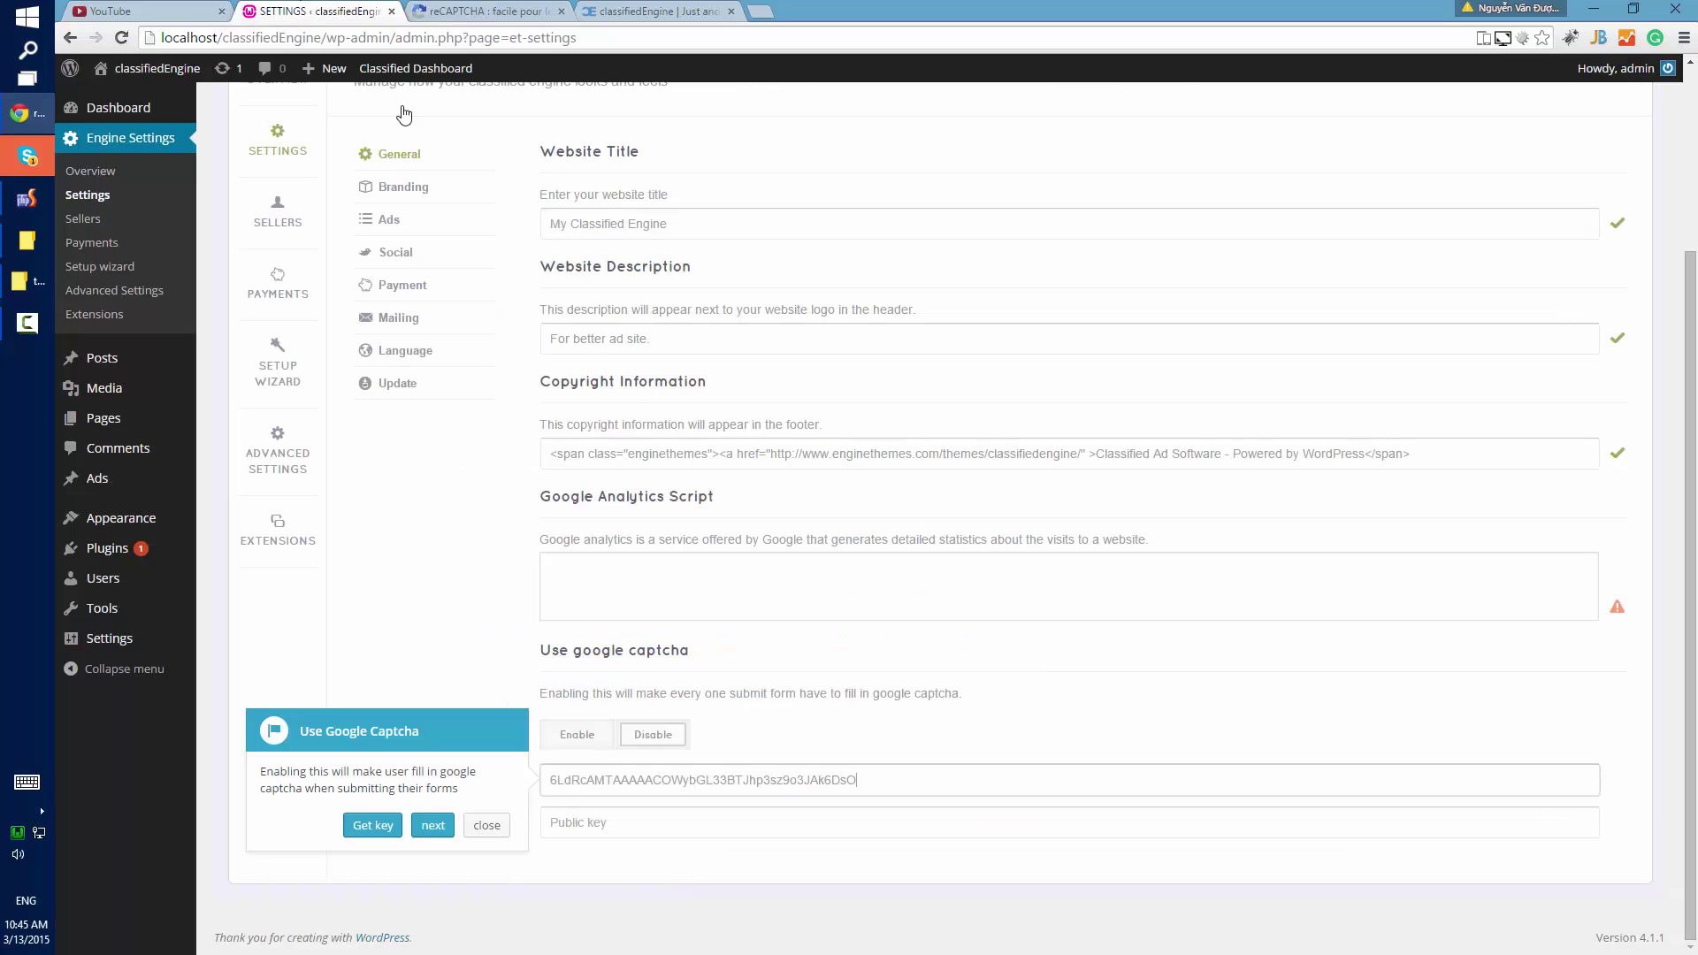
Paste the secret key into the captcha public key field and advance the tour to the logo step.
click(598, 832)
key(ctrl+v)
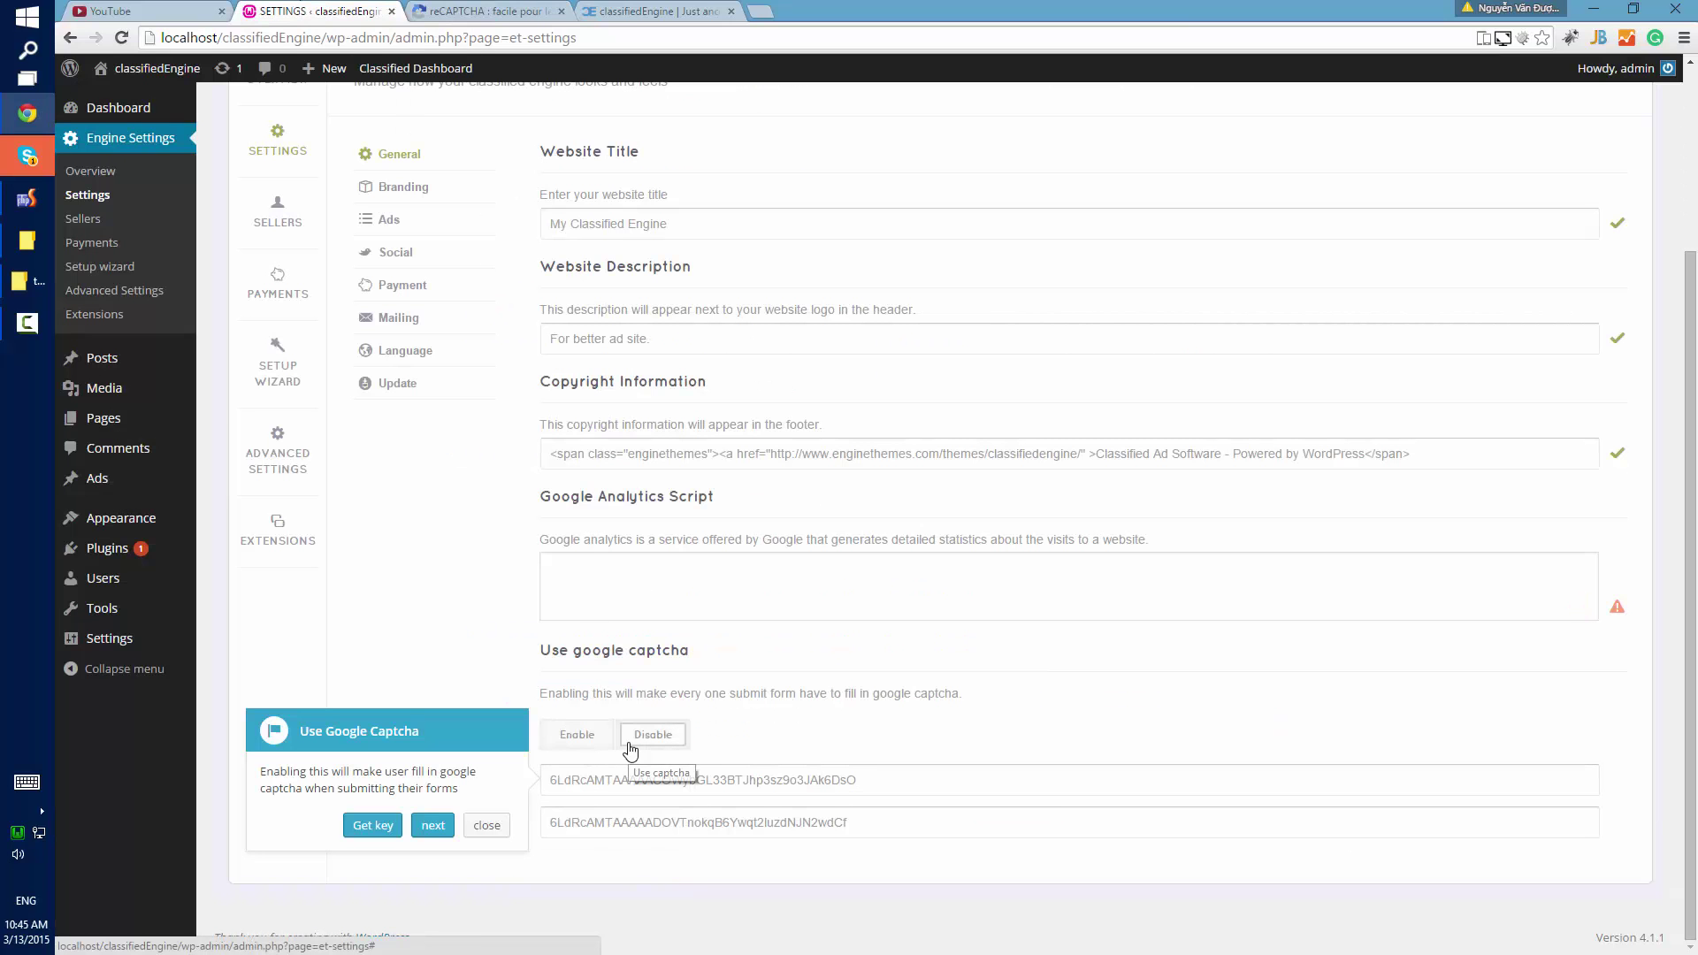
click(575, 10)
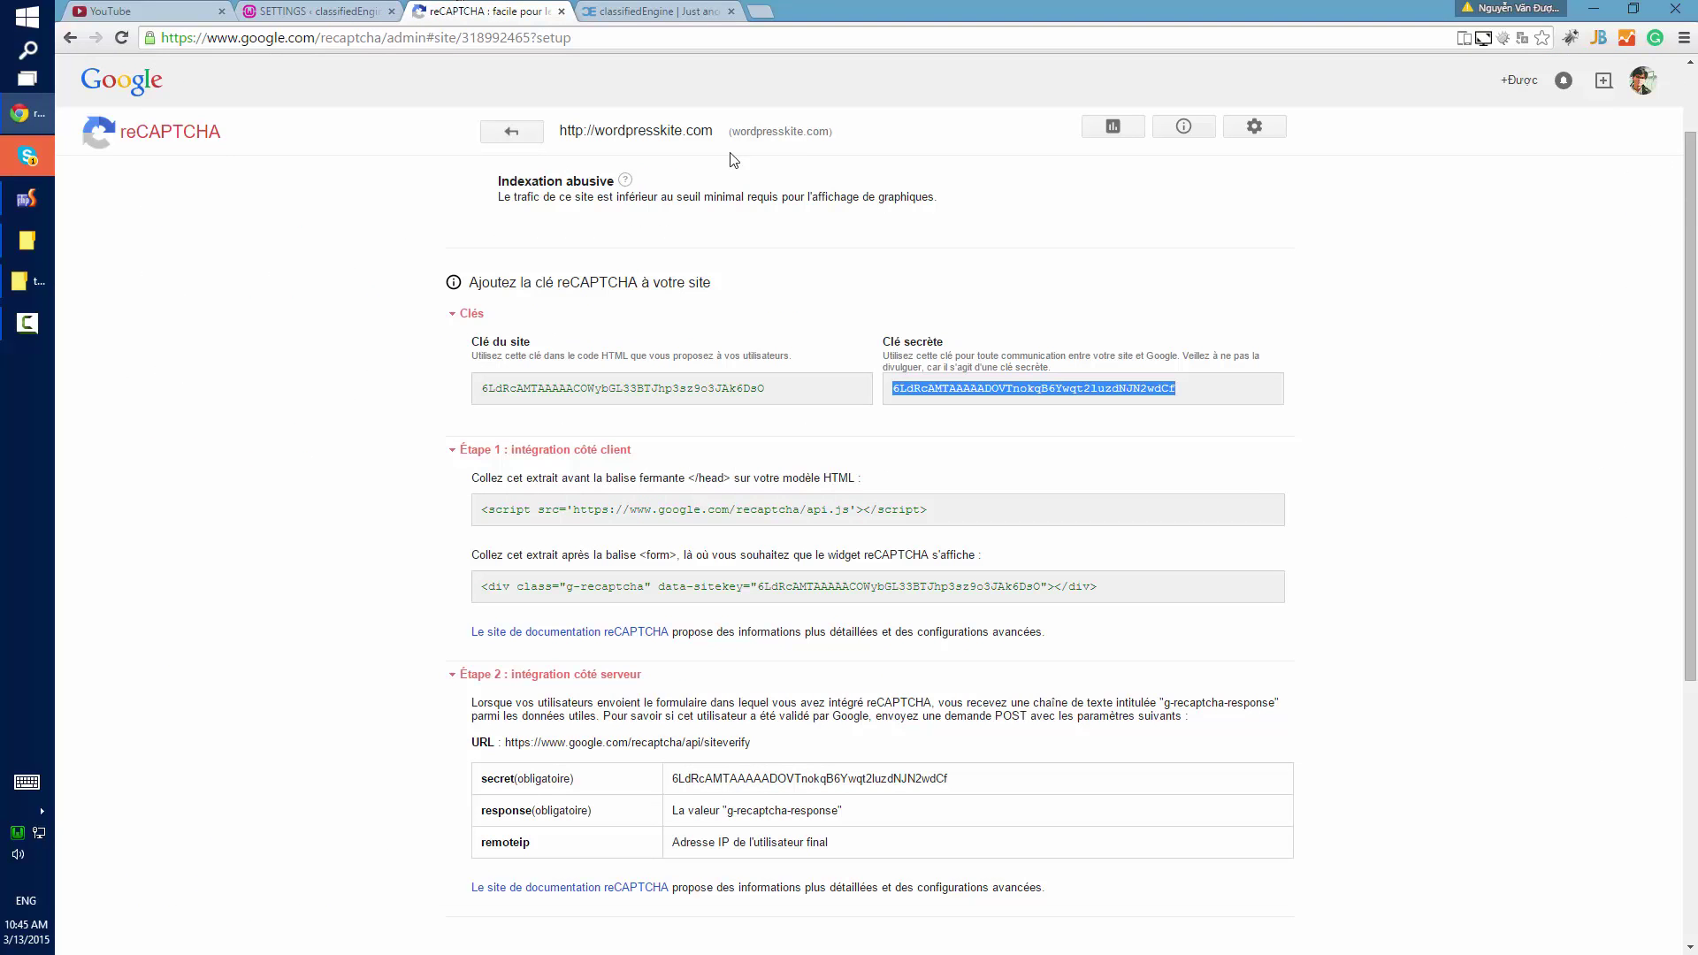
click(312, 10)
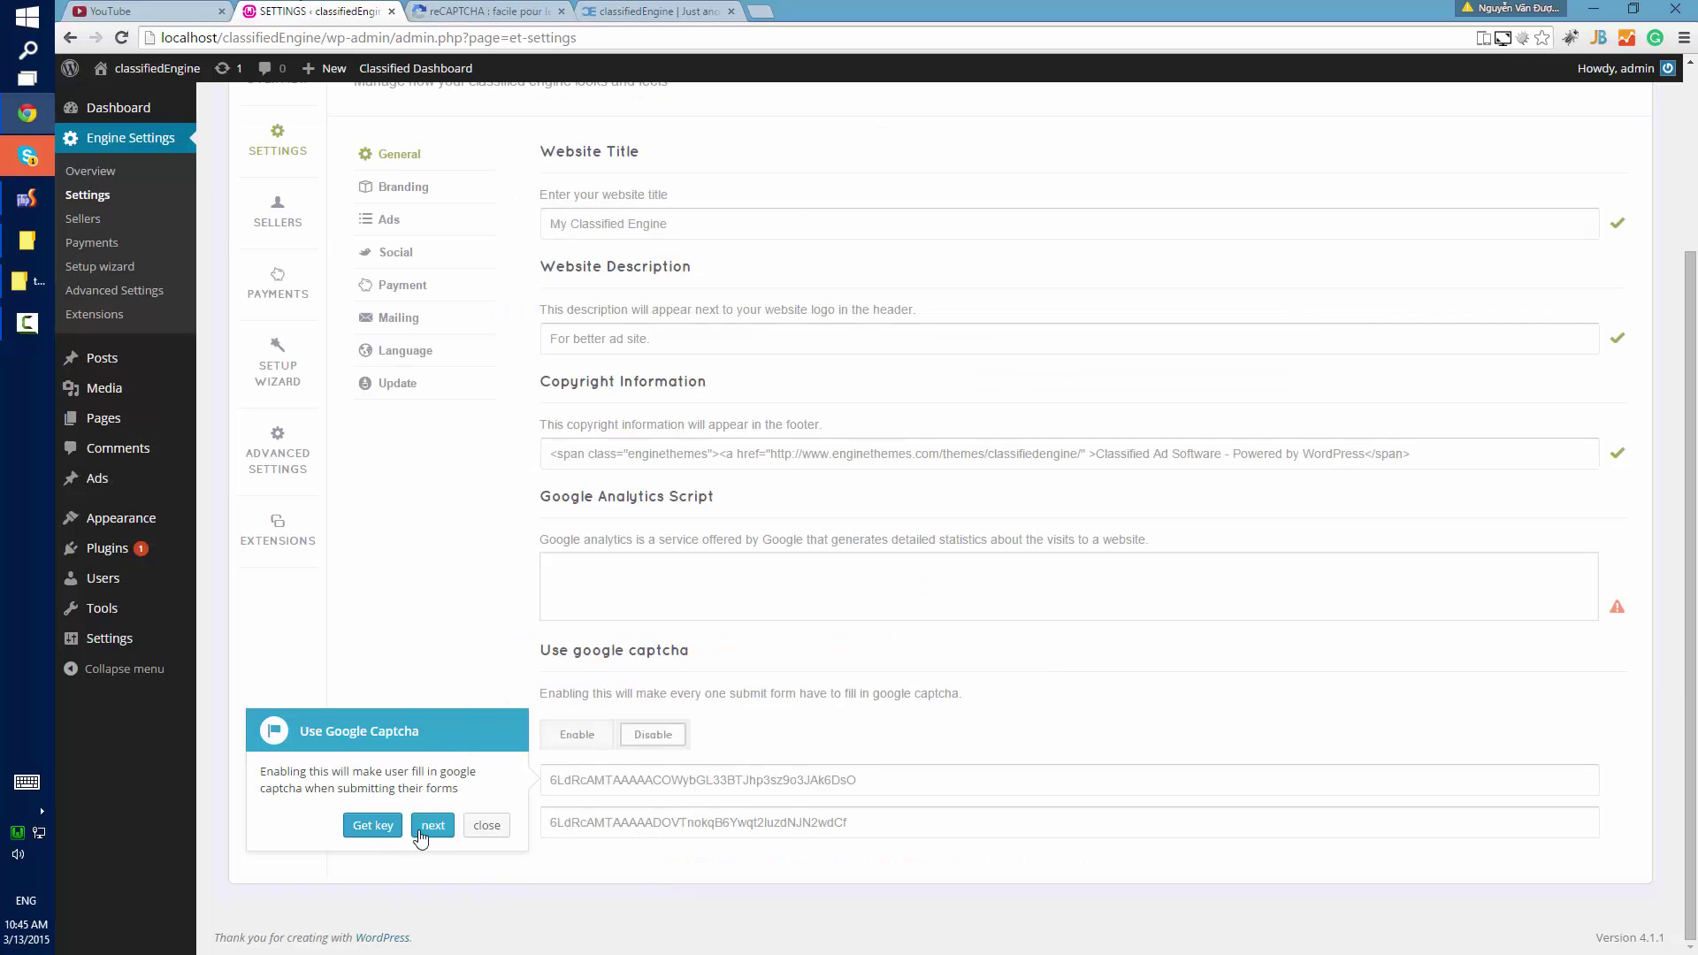
click(421, 830)
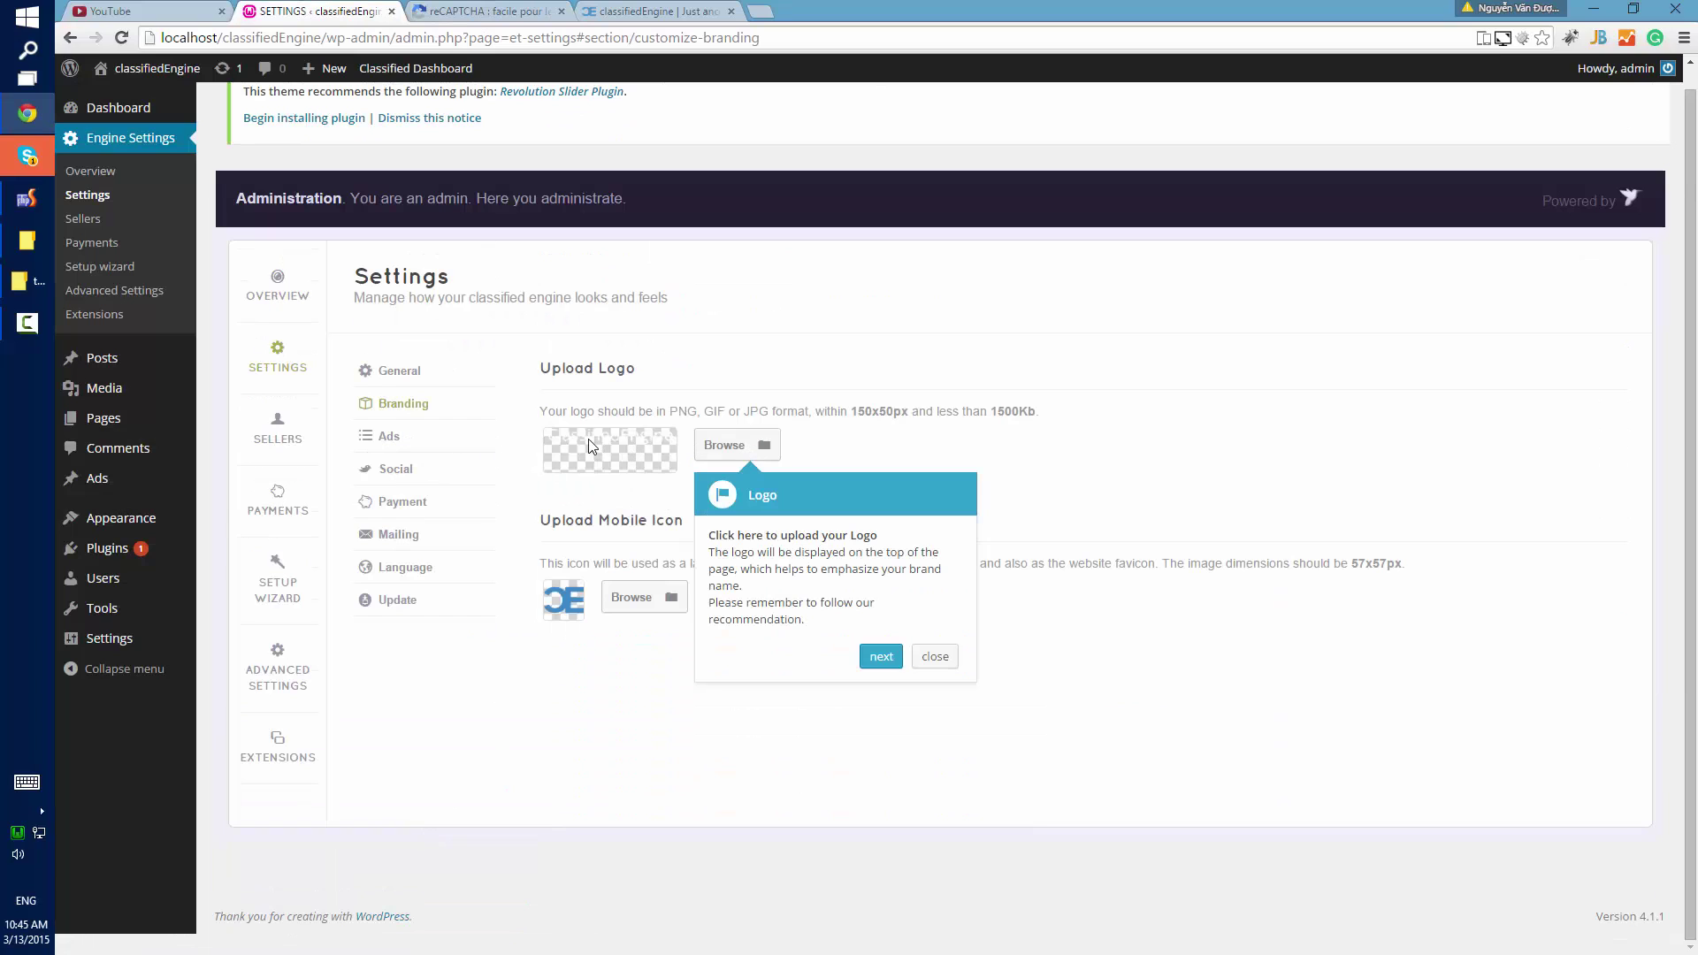
Skip past the logo and mobile icon tips and add Electric as an ad category.
click(880, 656)
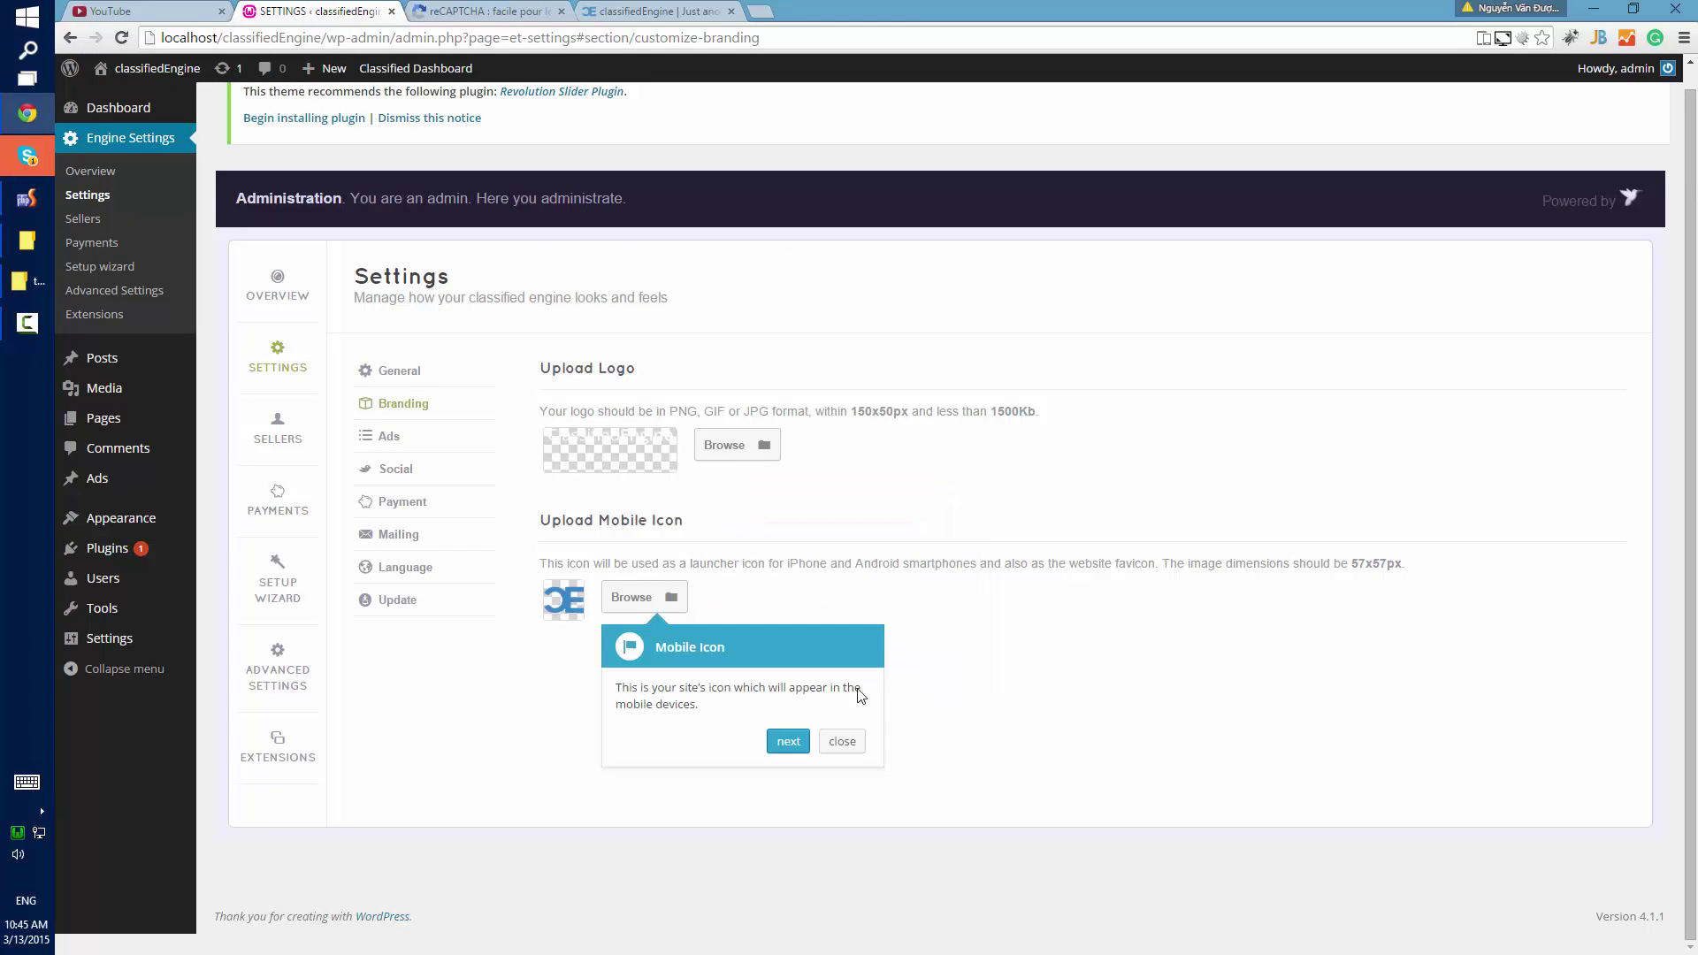
click(788, 750)
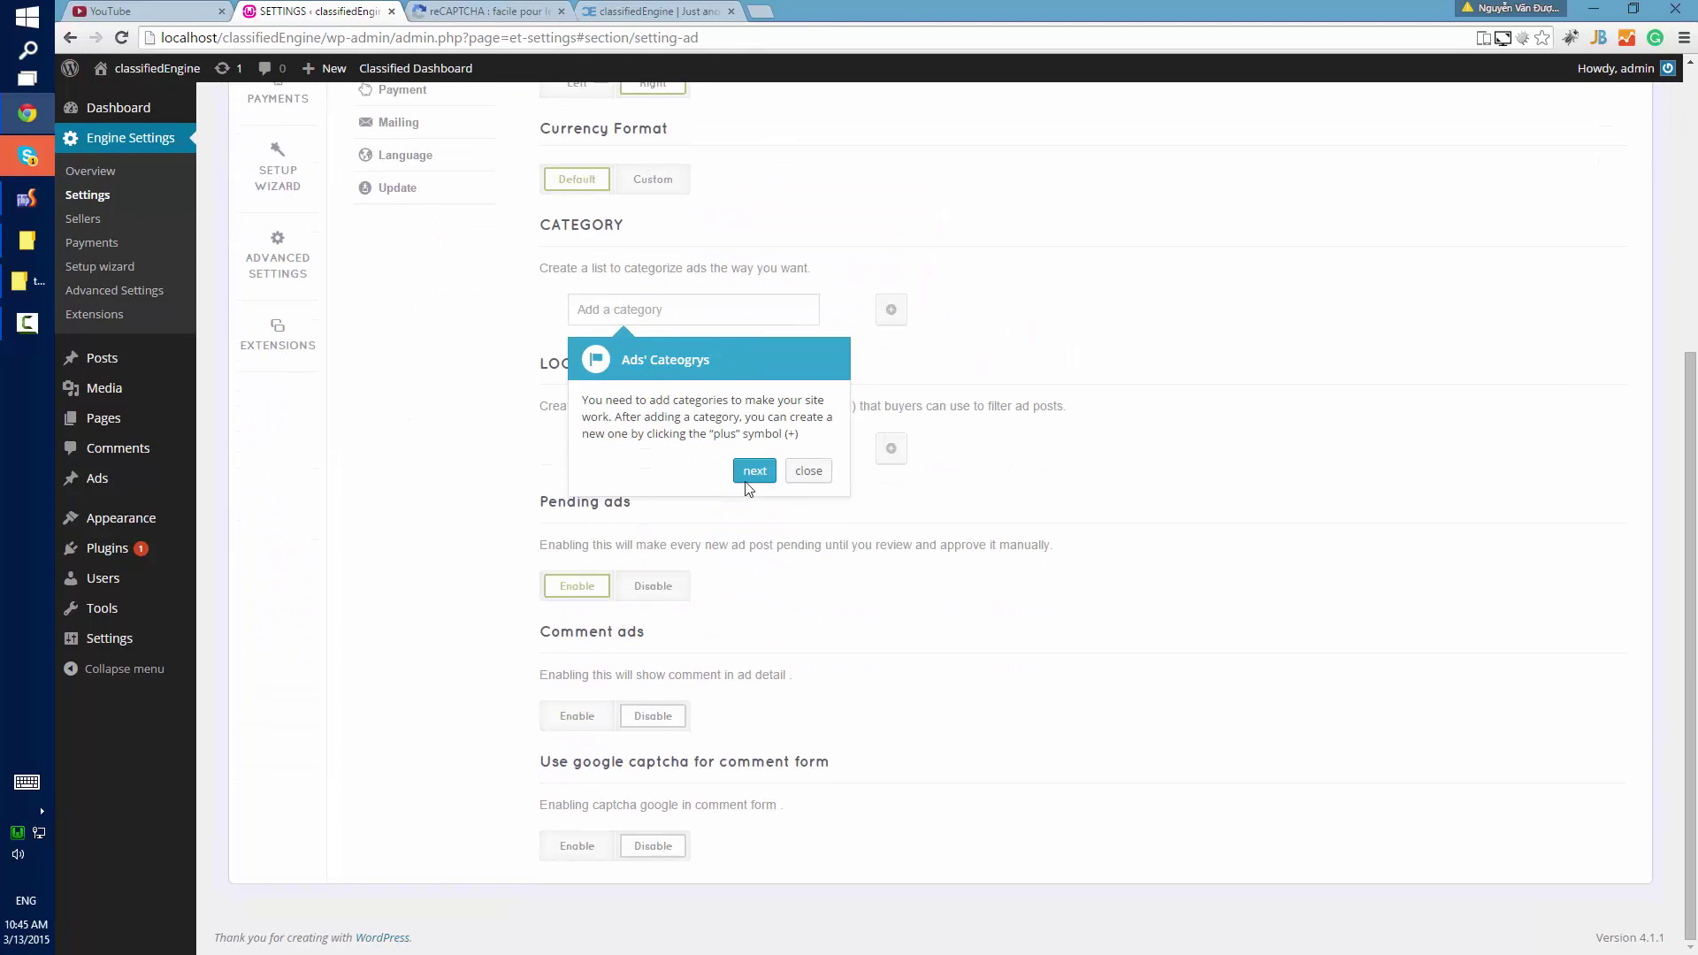
click(679, 310)
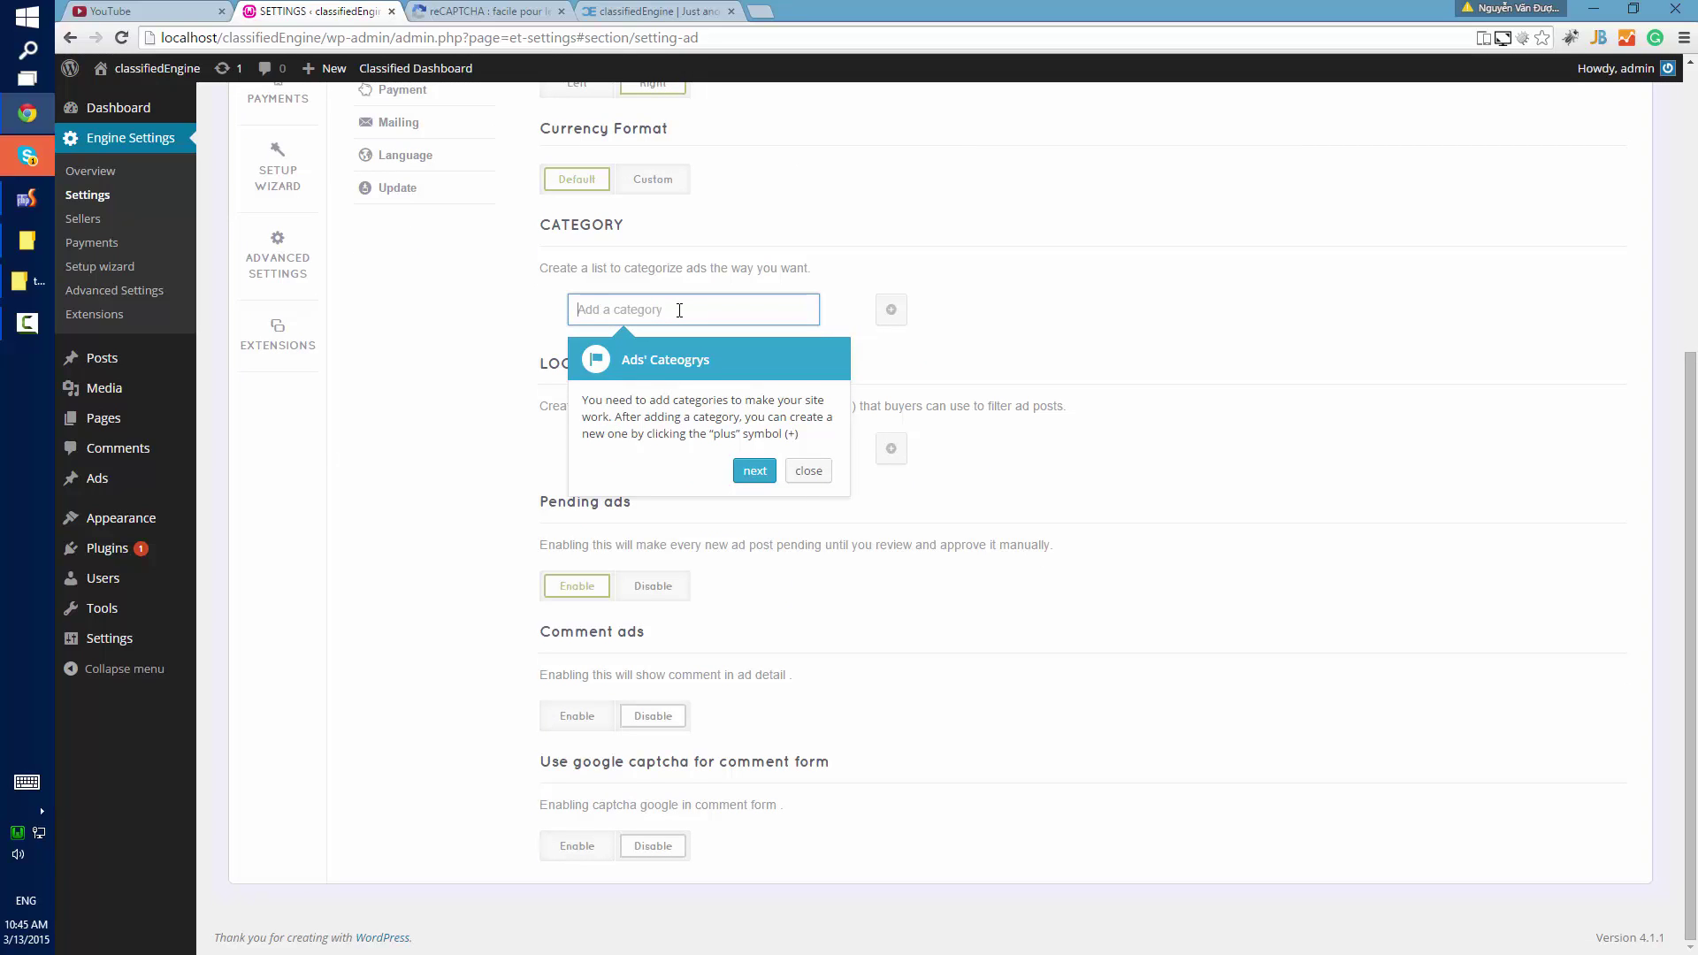
text(Electric)
click(886, 318)
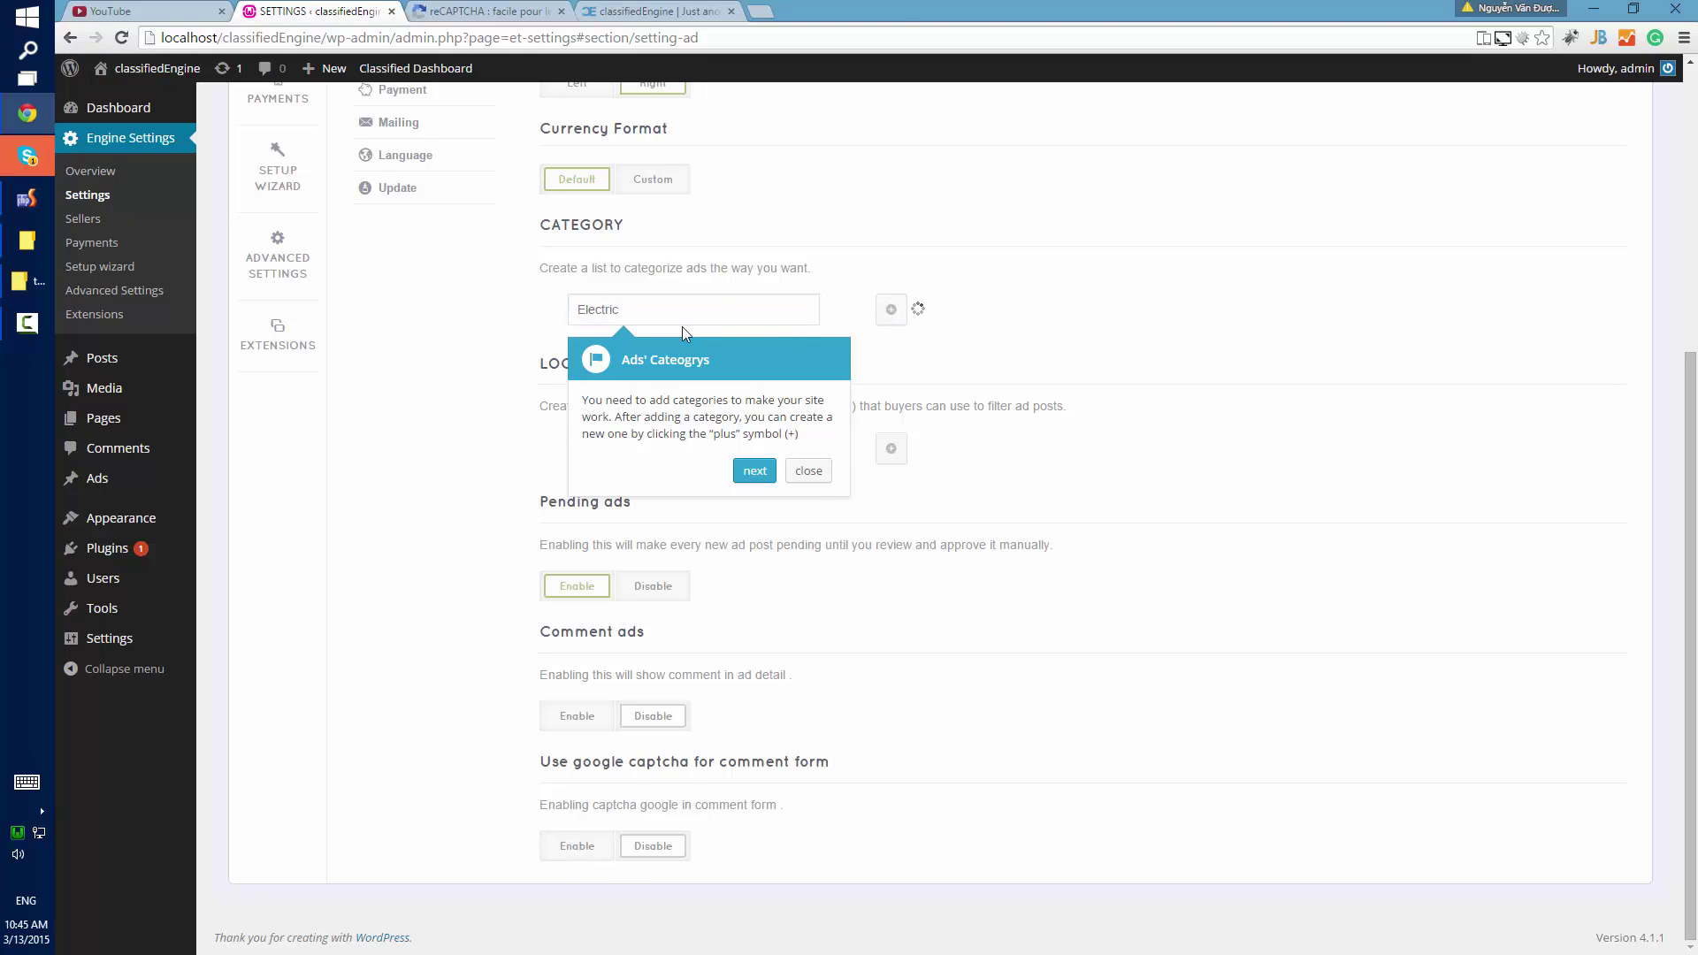
scroll(979, 387, down, 1)
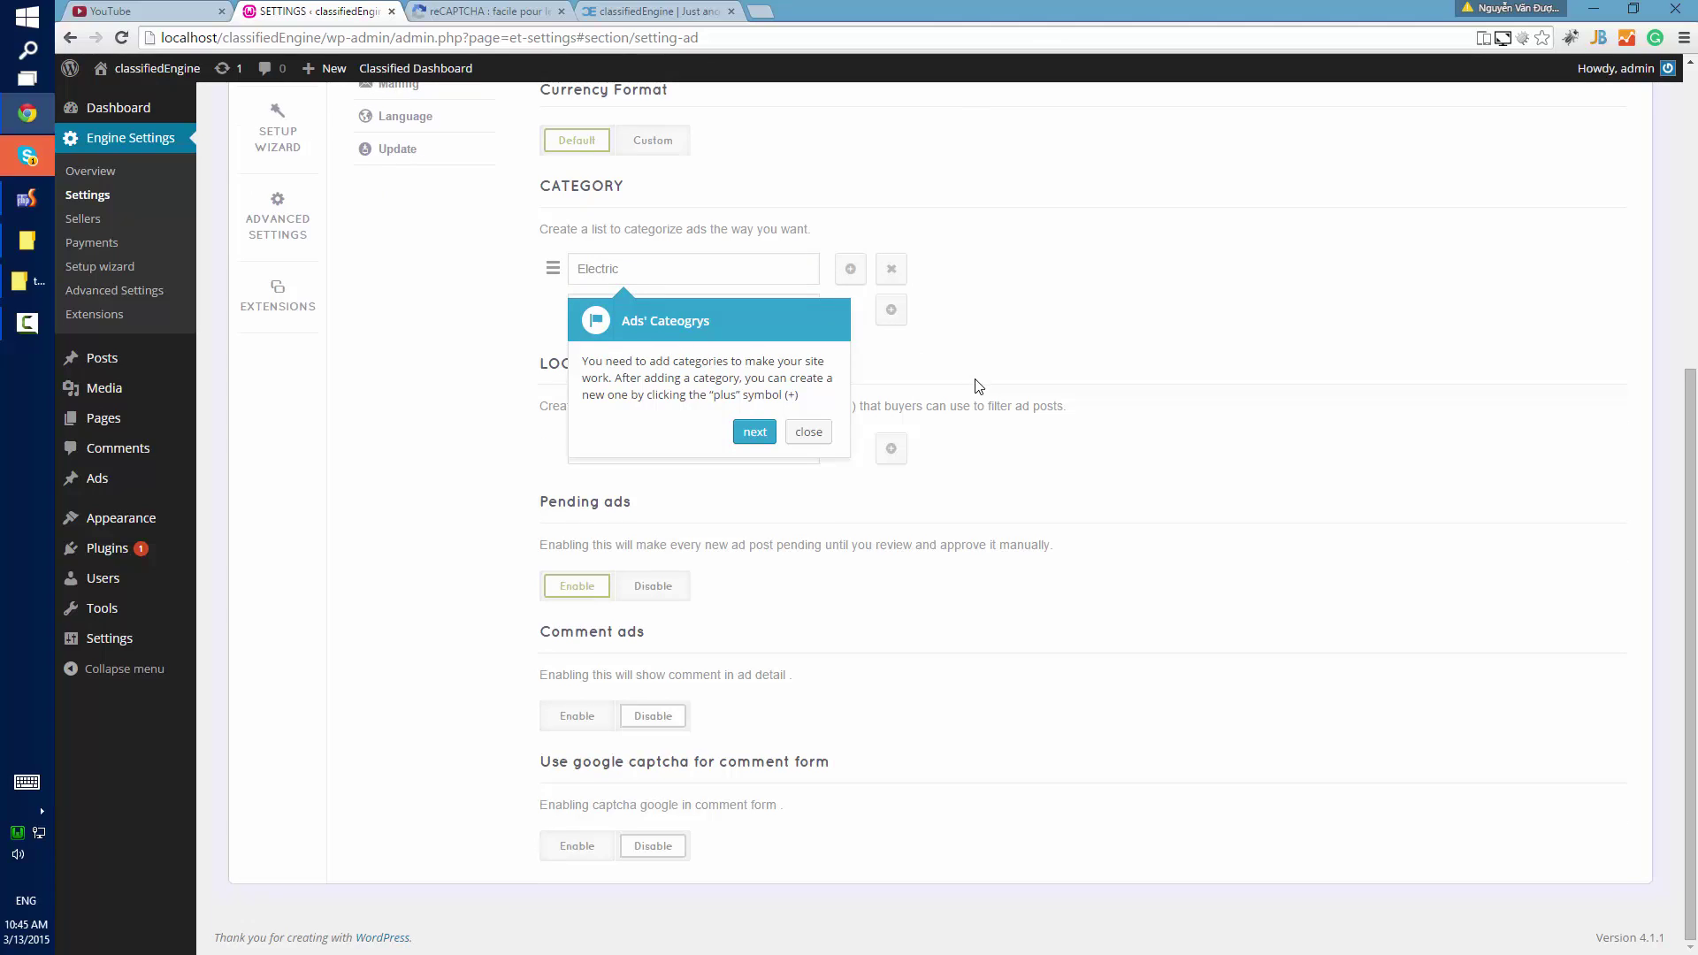
Add Việt Nam as a new ad location.
click(755, 432)
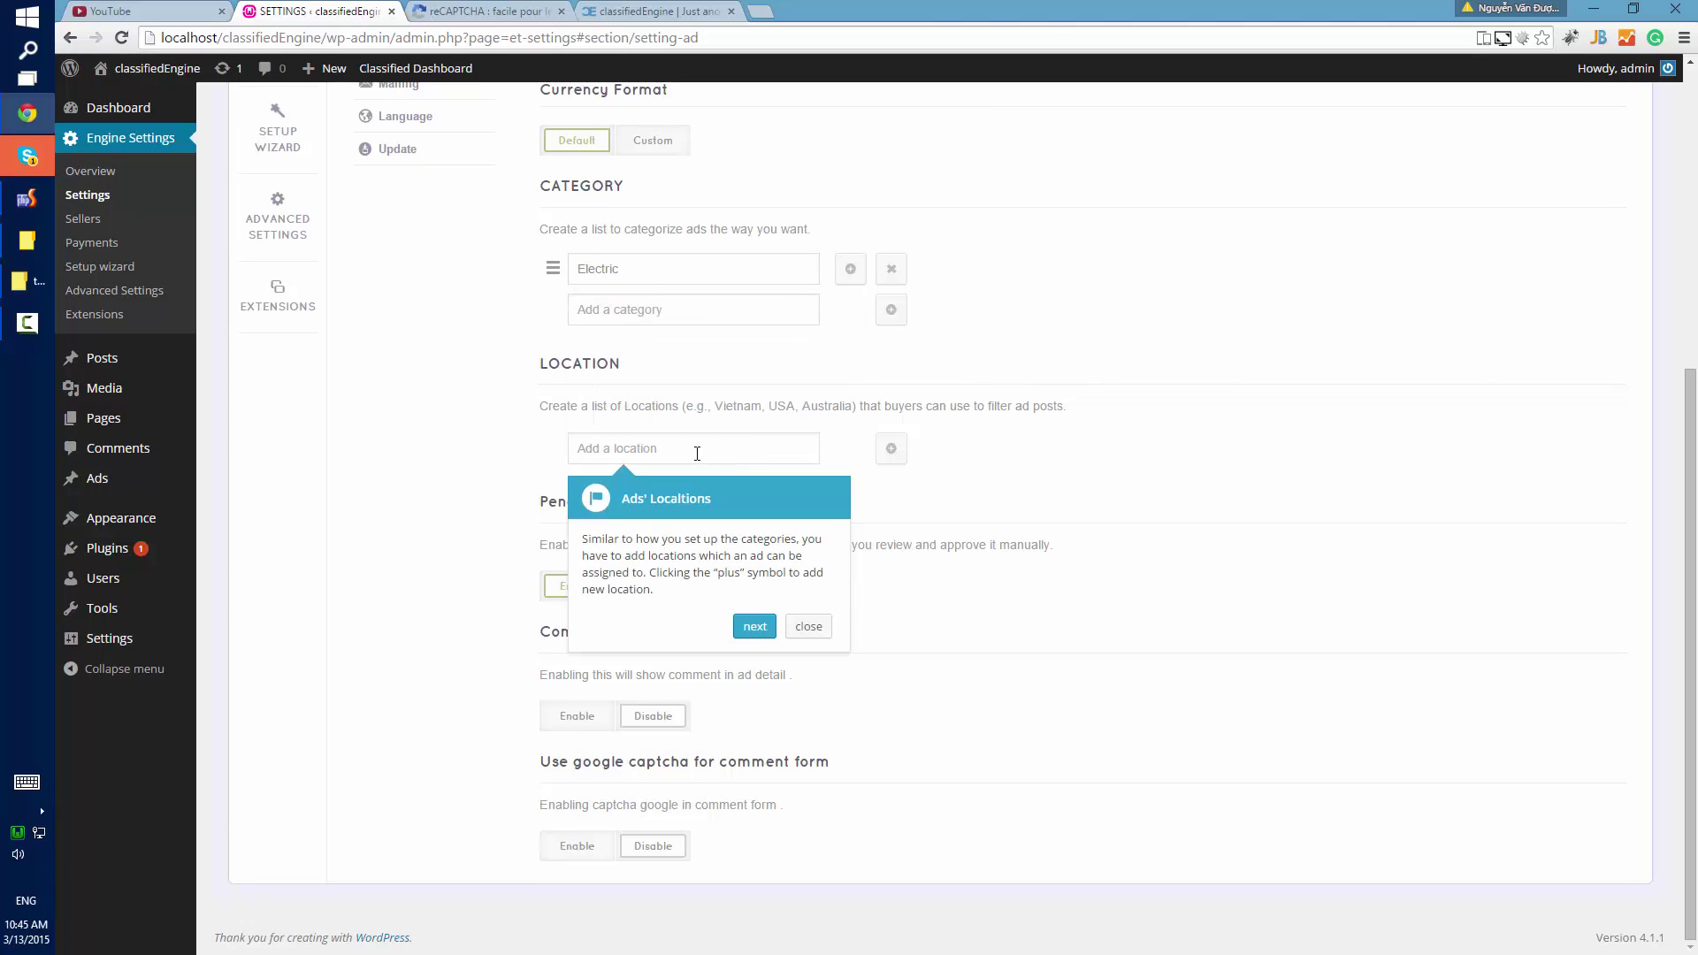
click(731, 444)
text(V)
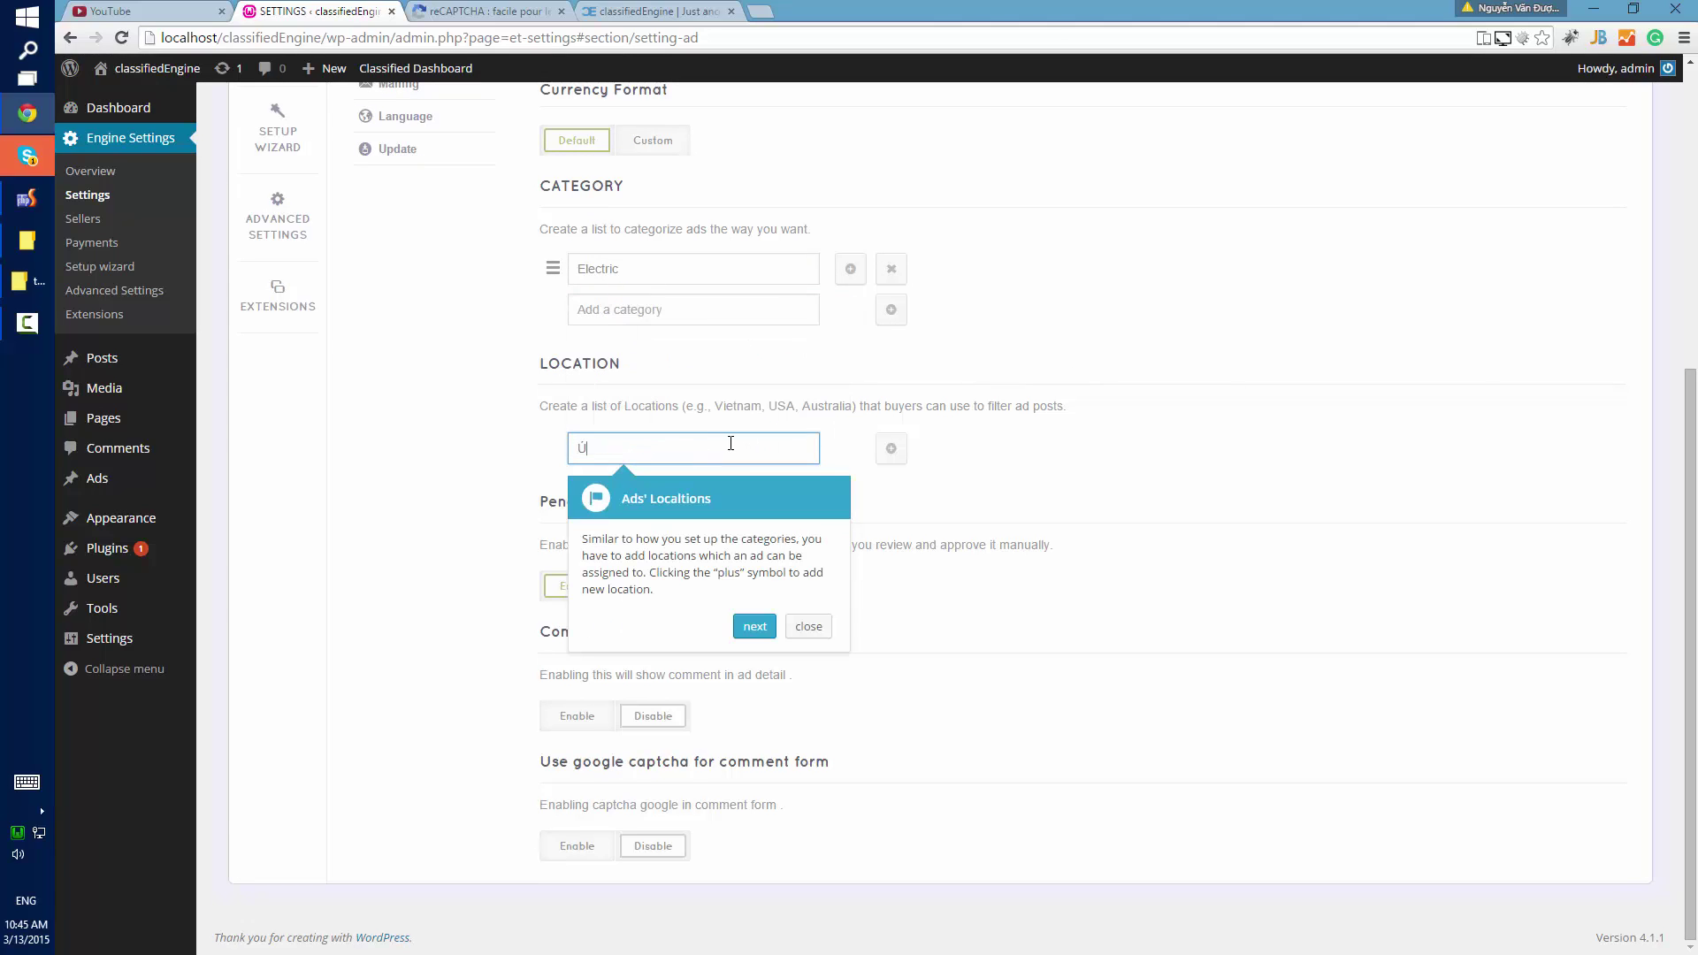
key(BackSpace)
text(VIE)
click(891, 448)
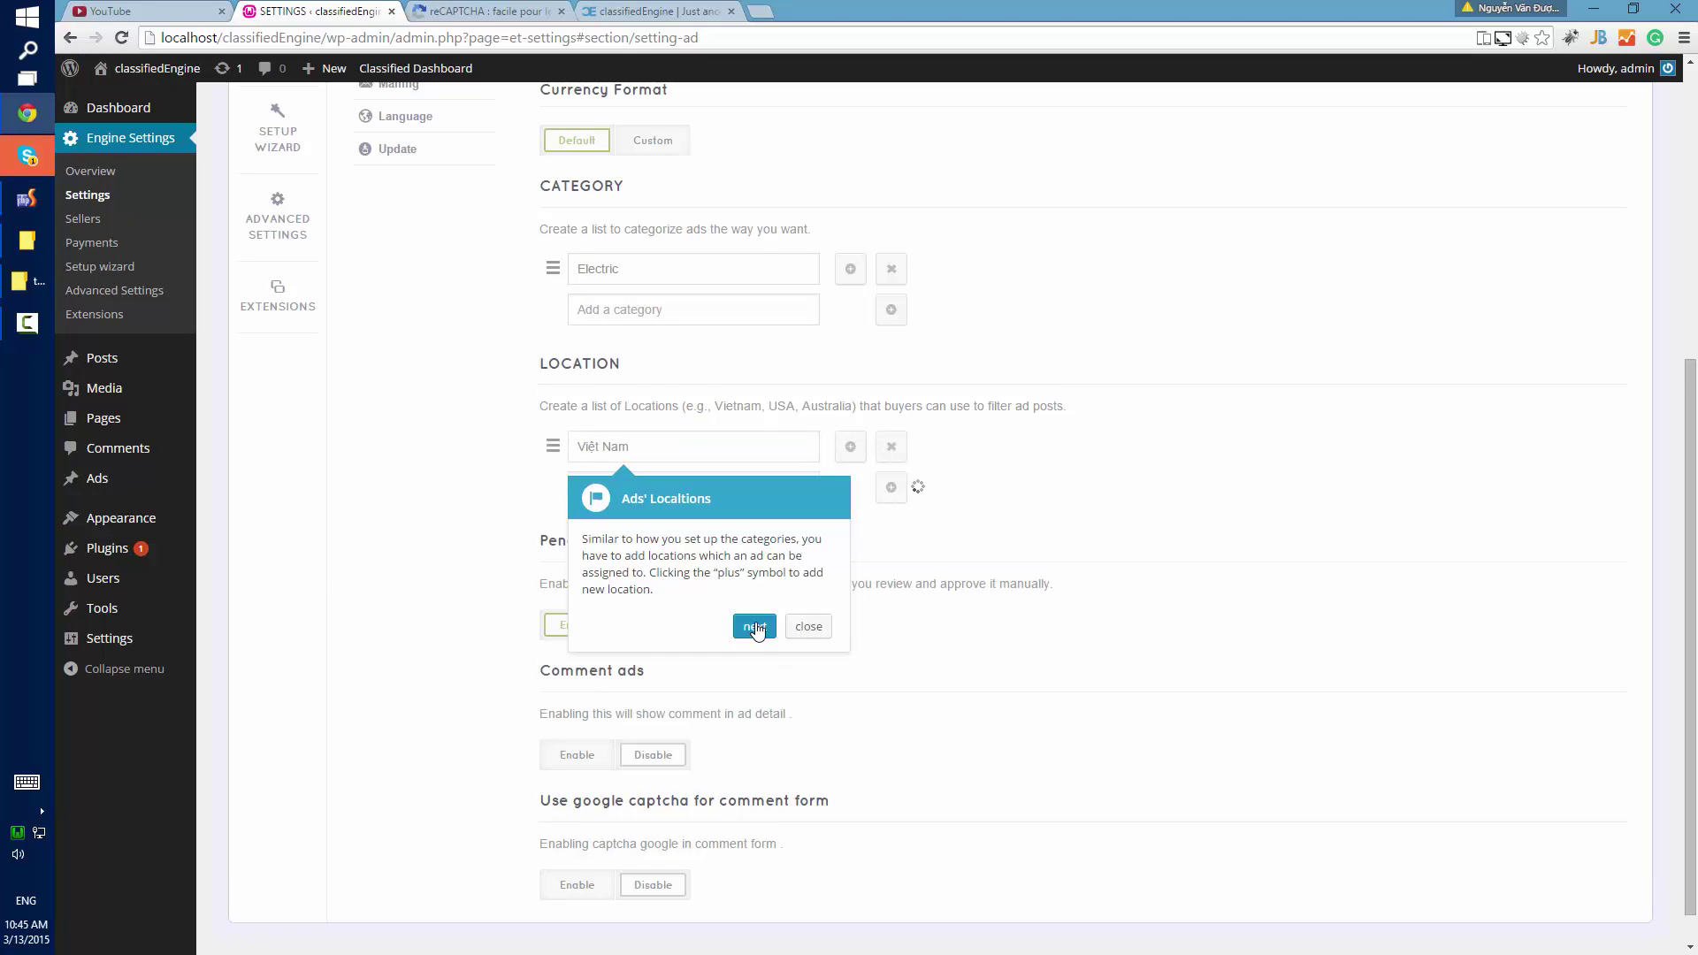
Advance past pending and comment ads to Facebook login and open the app ID guide.
click(754, 626)
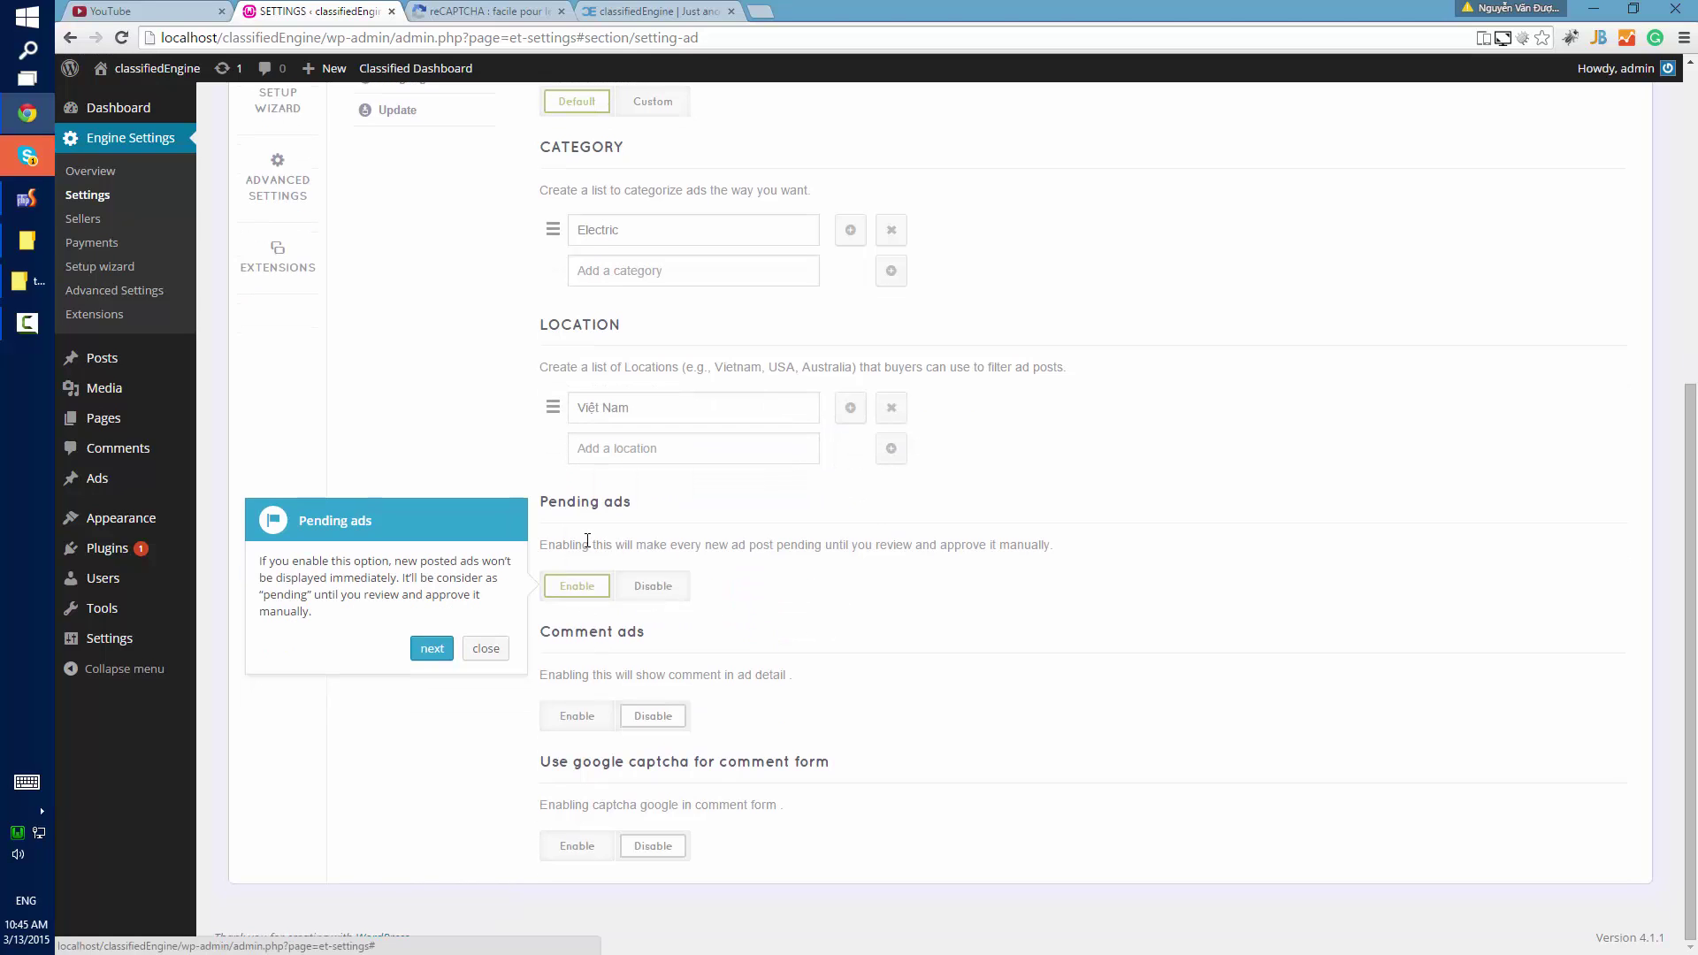
click(431, 648)
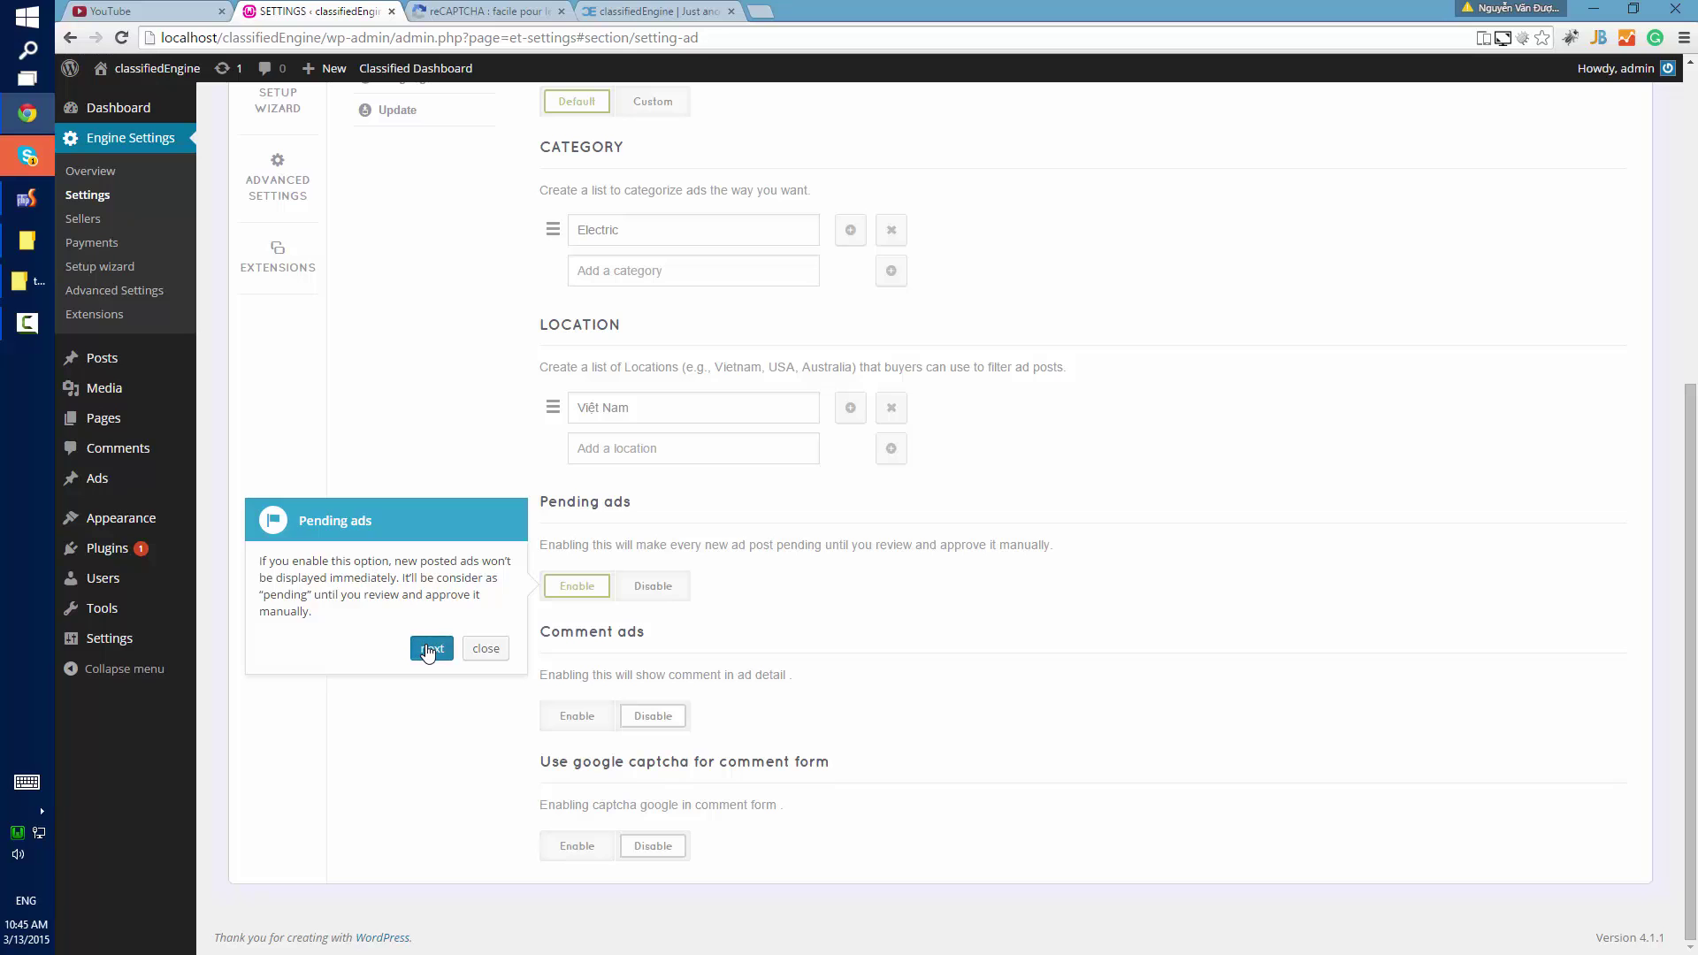
click(431, 750)
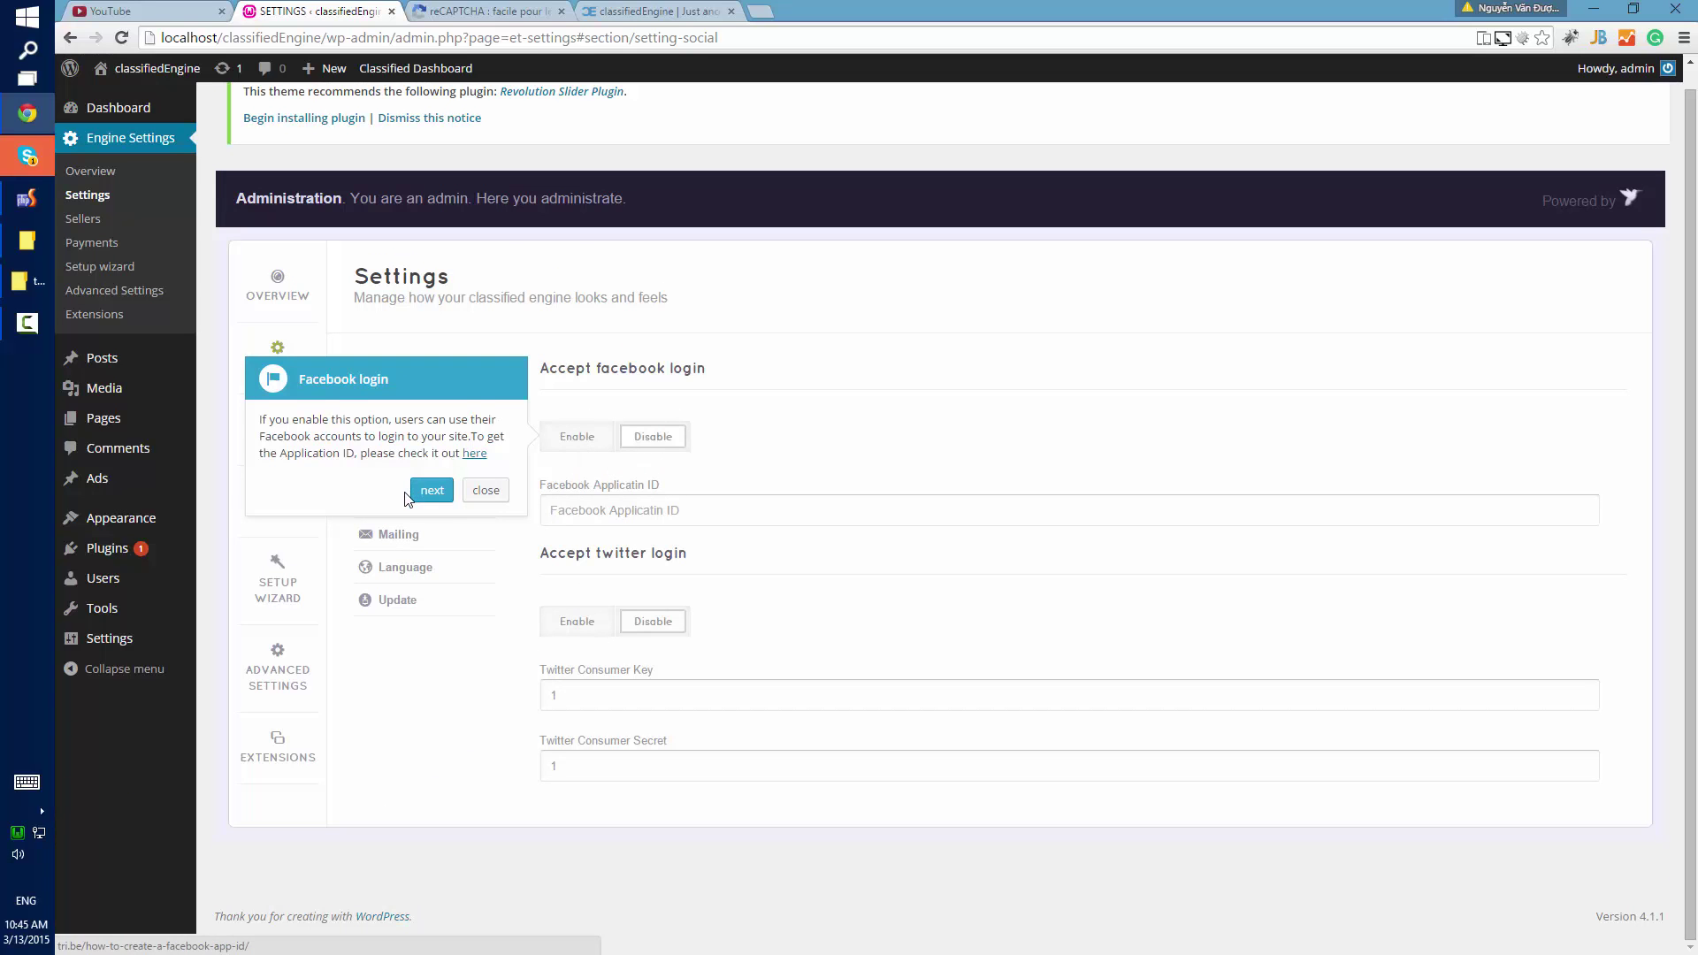
click(687, 517)
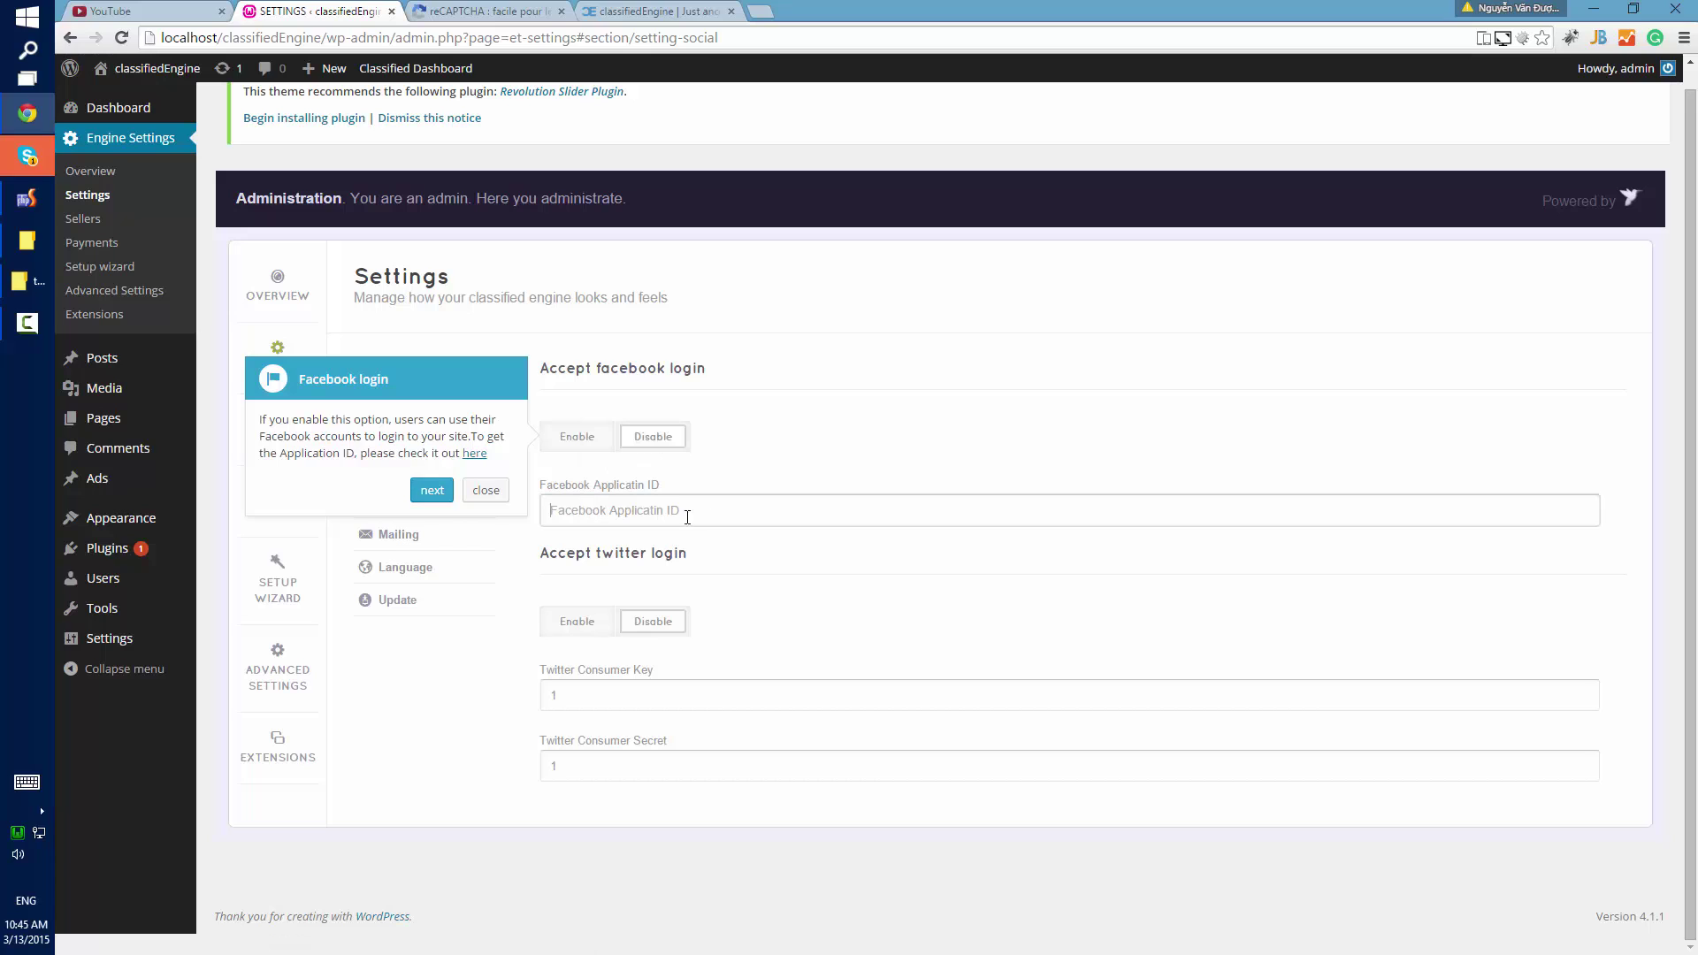
middle_click(474, 453)
Skim the Facebook app guide, then close it plus the classifiedEngine and reCAPTCHA tabs.
click(667, 9)
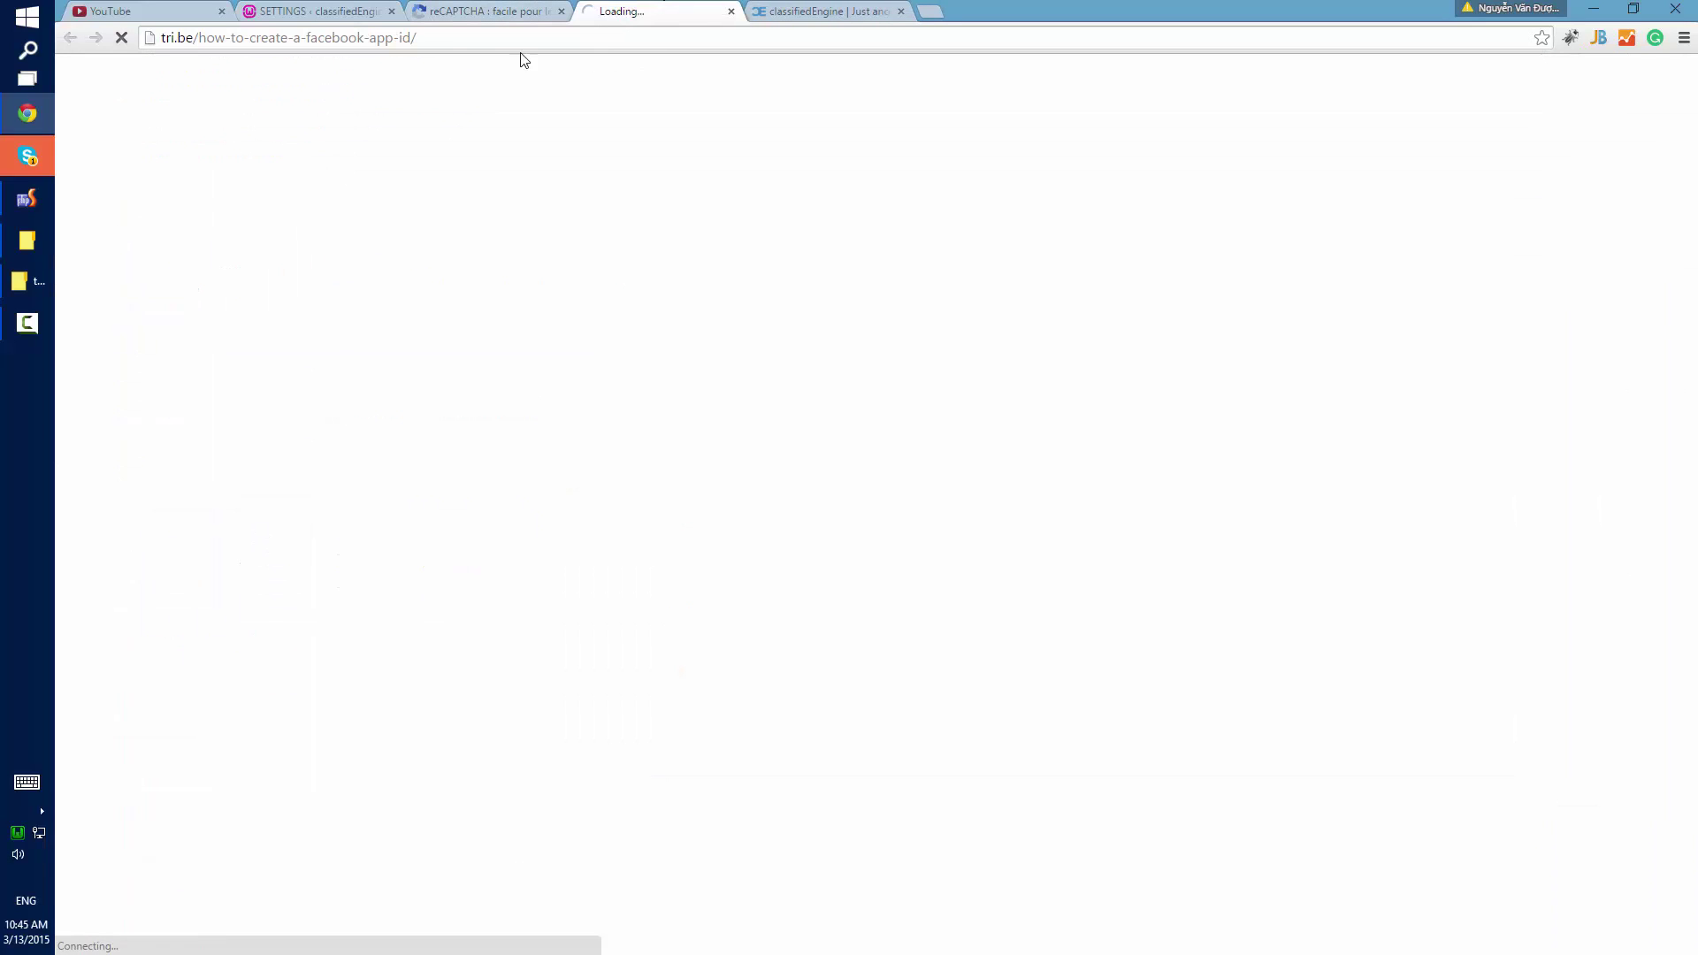
drag(417, 37, 301, 38)
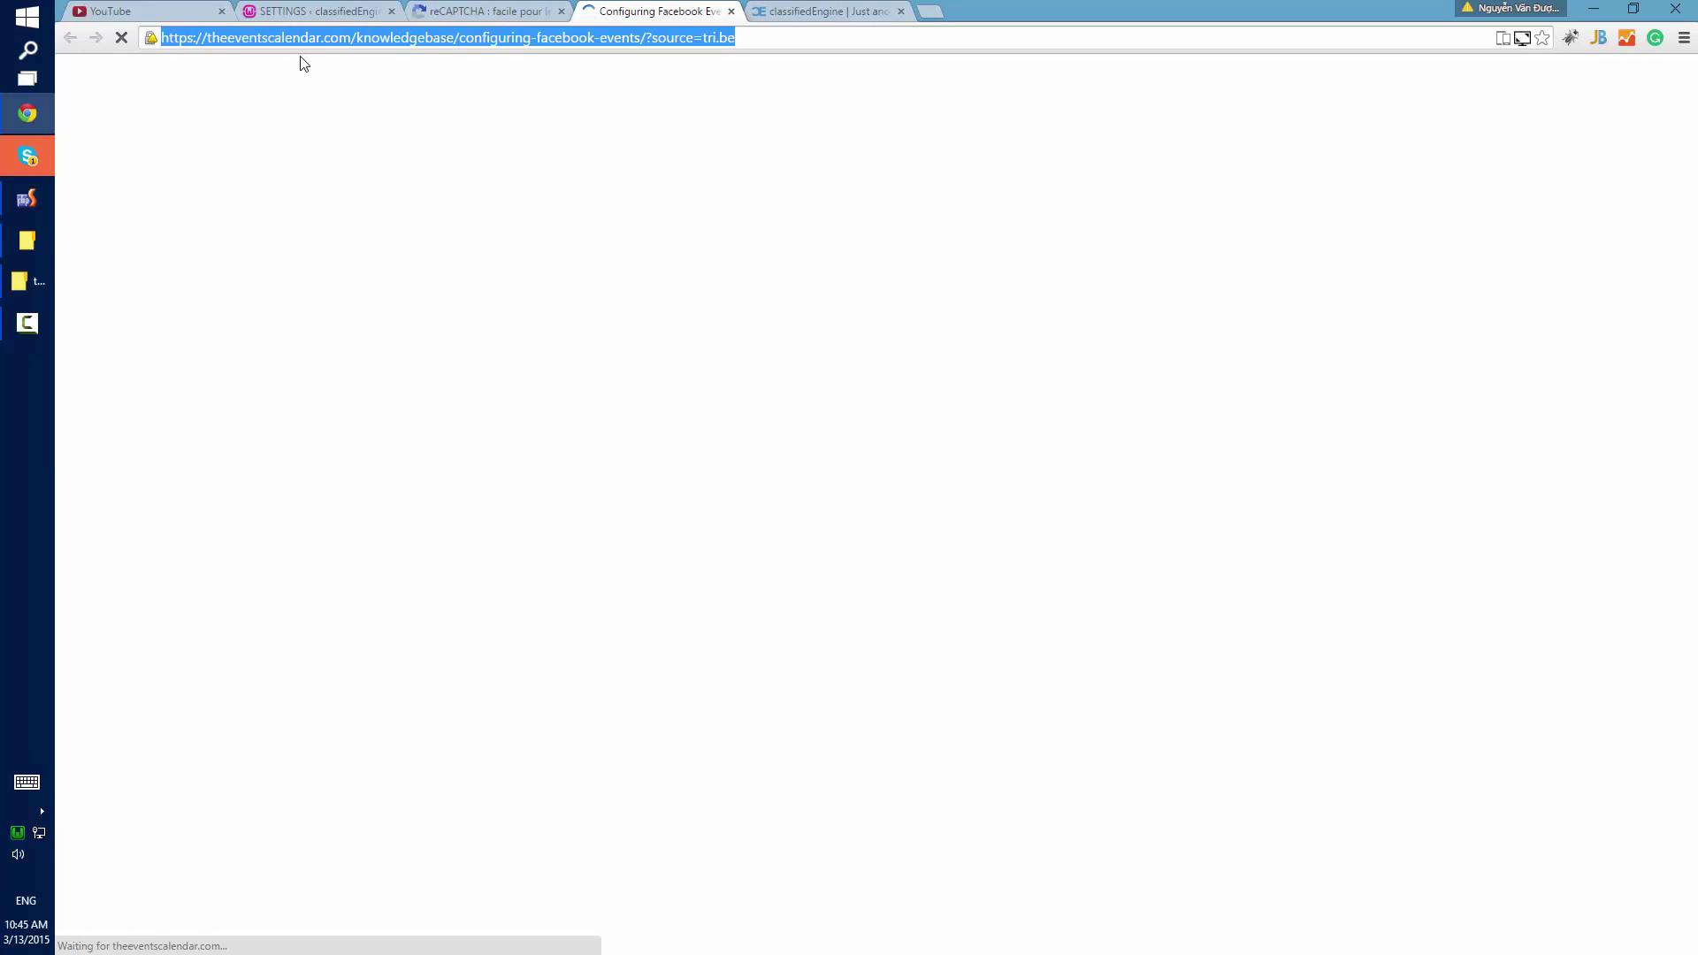
click(394, 40)
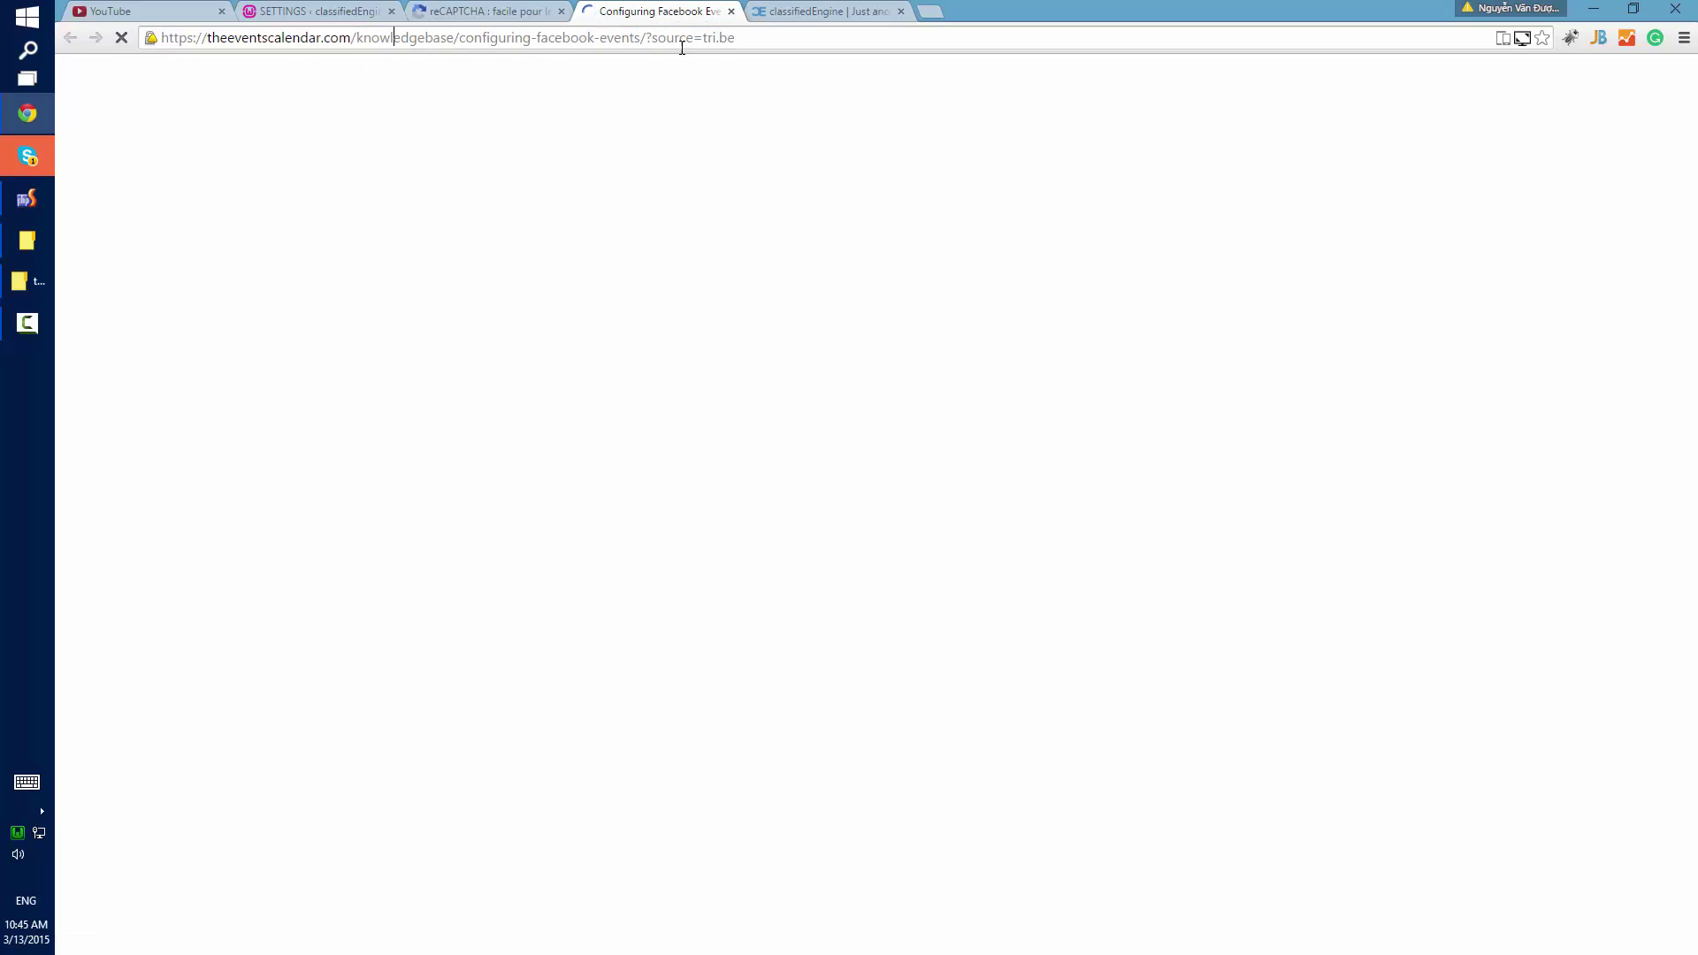
middle_click(879, 10)
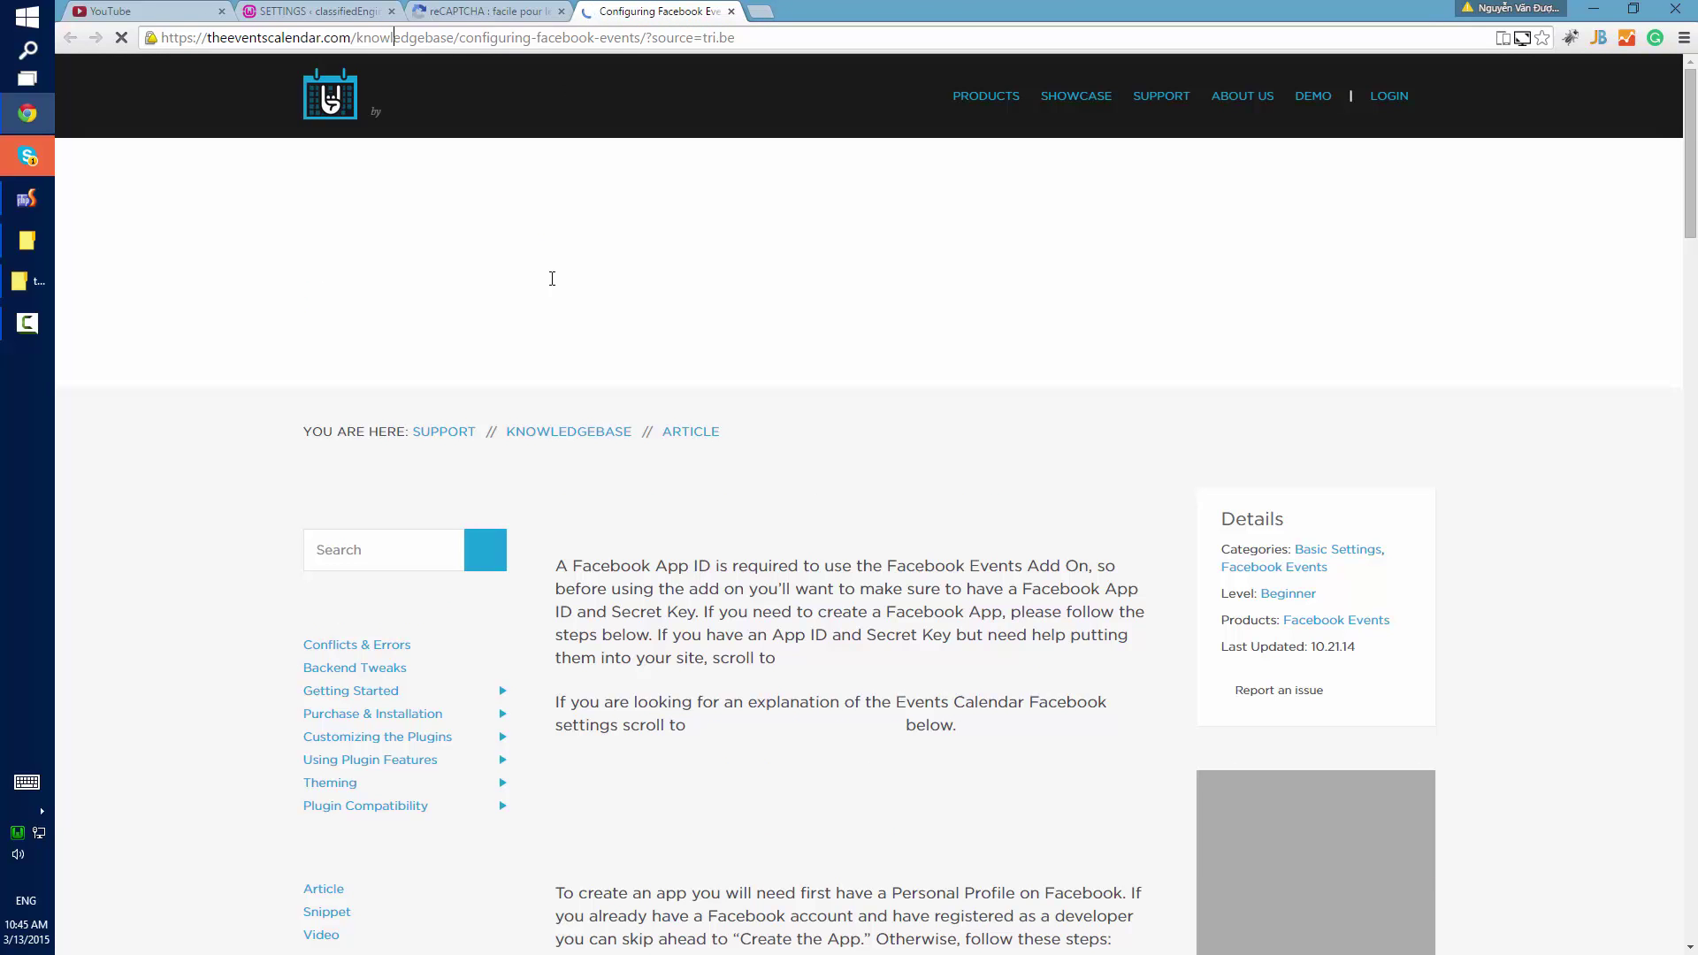
scroll(698, 606, down, 15)
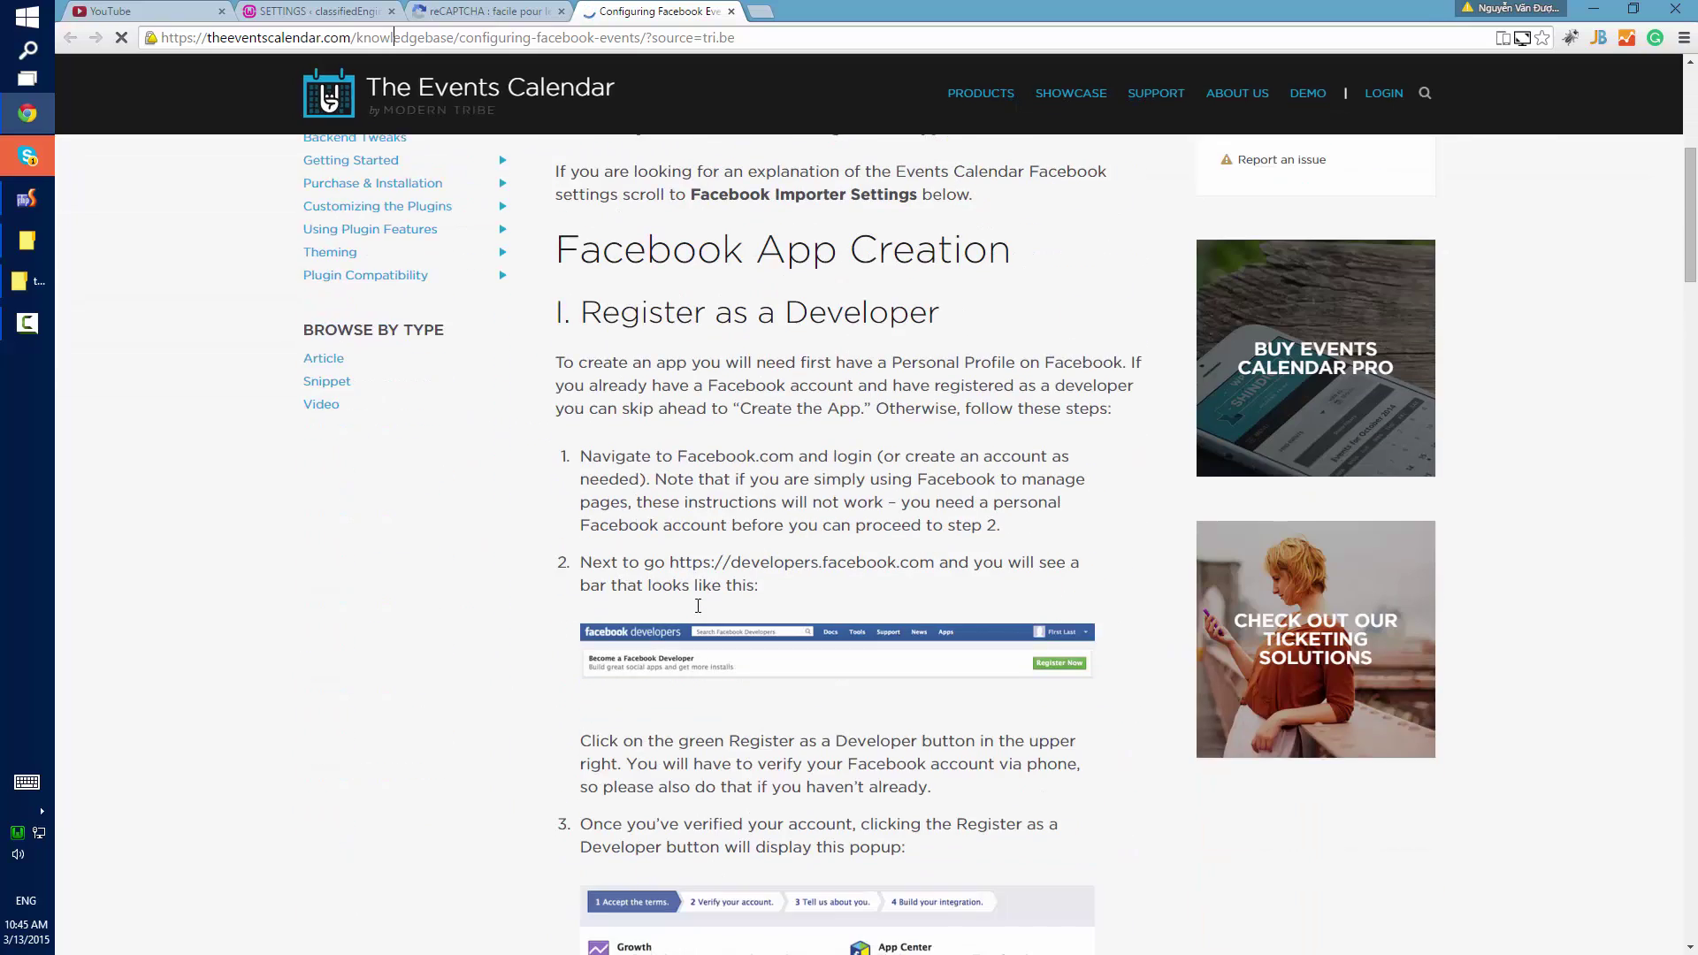
scroll(943, 596, down, 15)
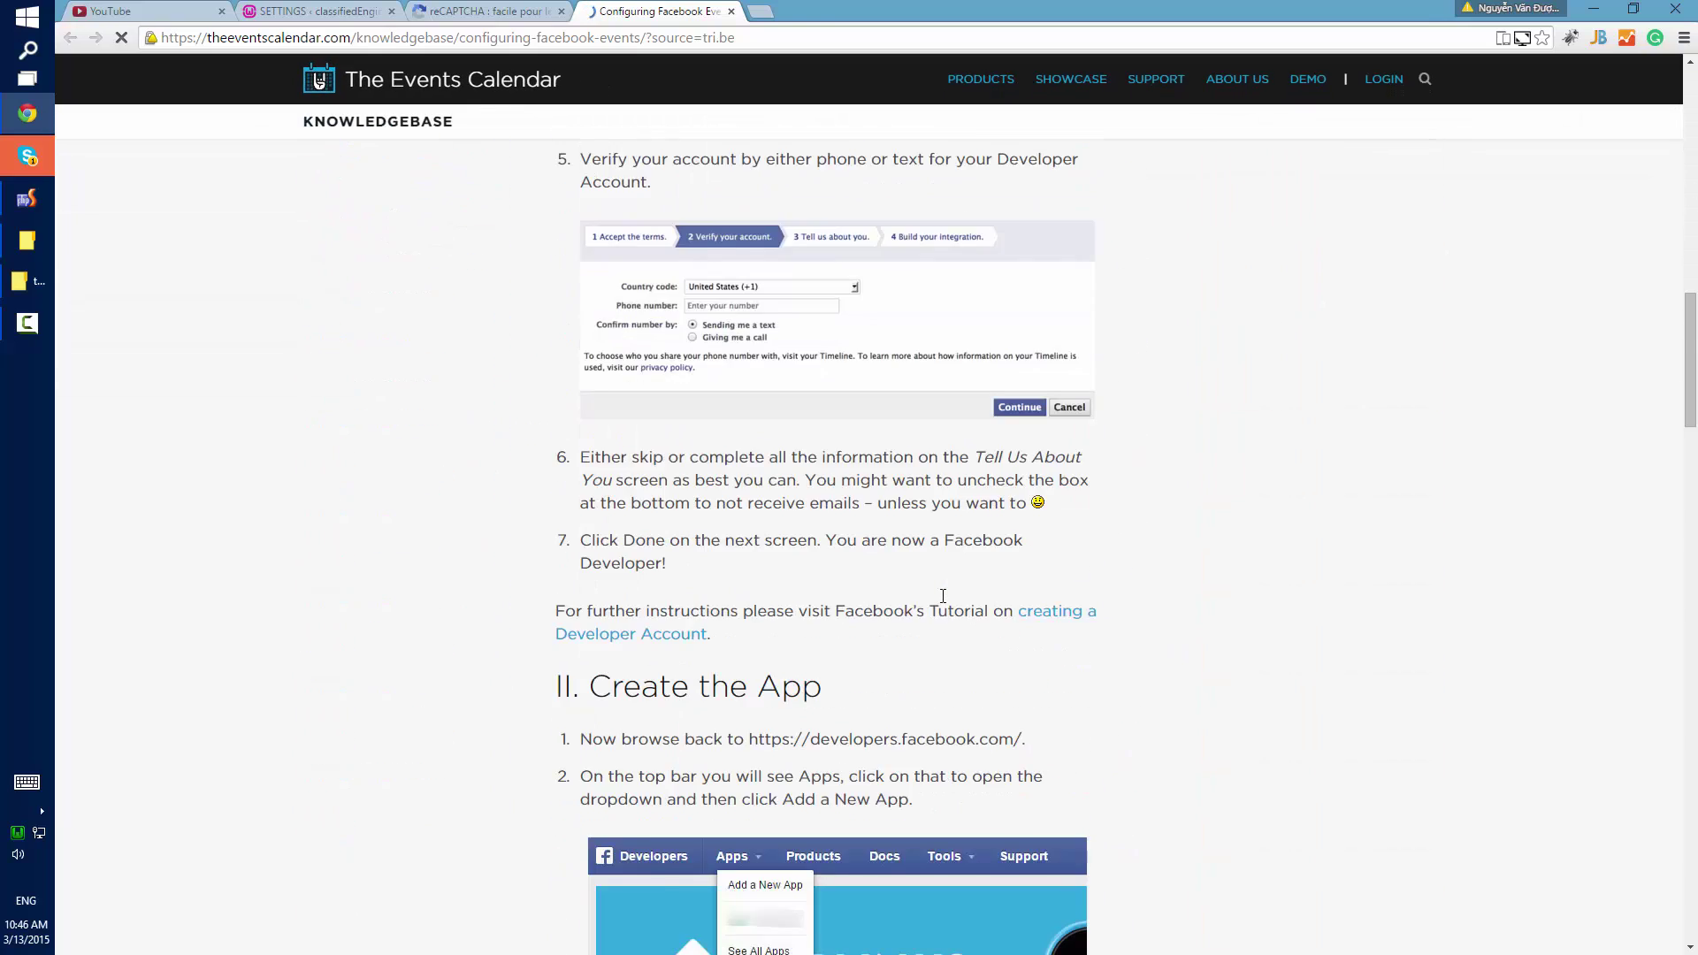
scroll(943, 596, down, 10)
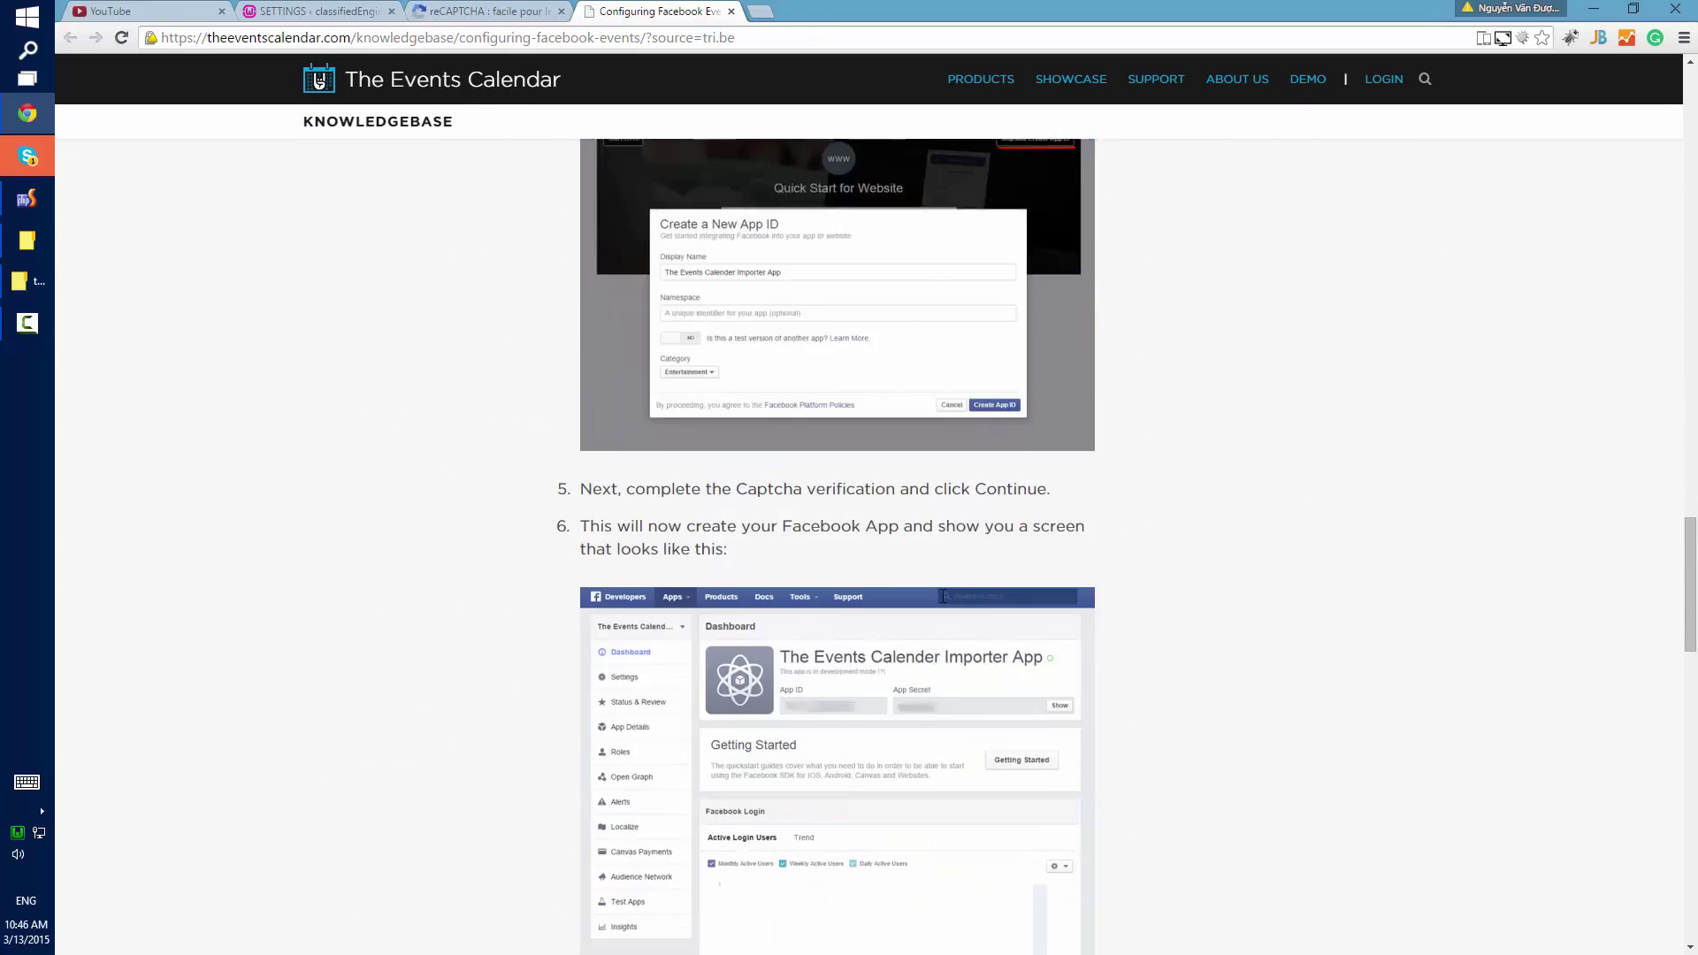
middle_click(654, 10)
middle_click(469, 10)
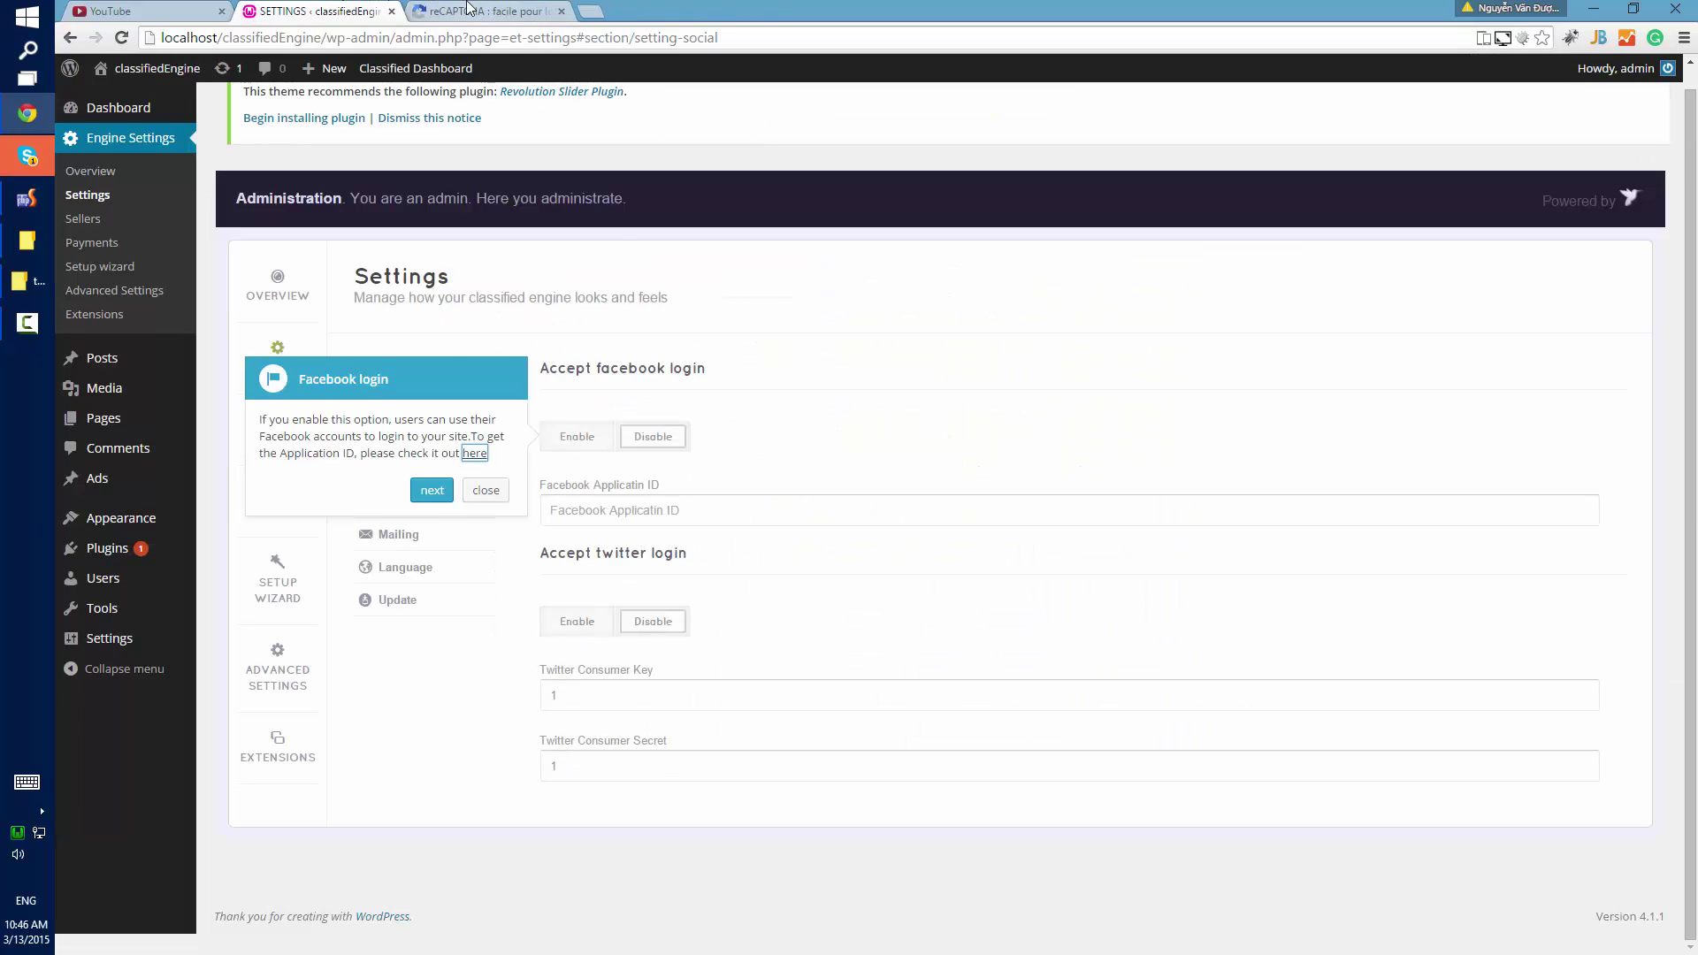
Advance the setup tour through to the payment gateways tip.
click(432, 490)
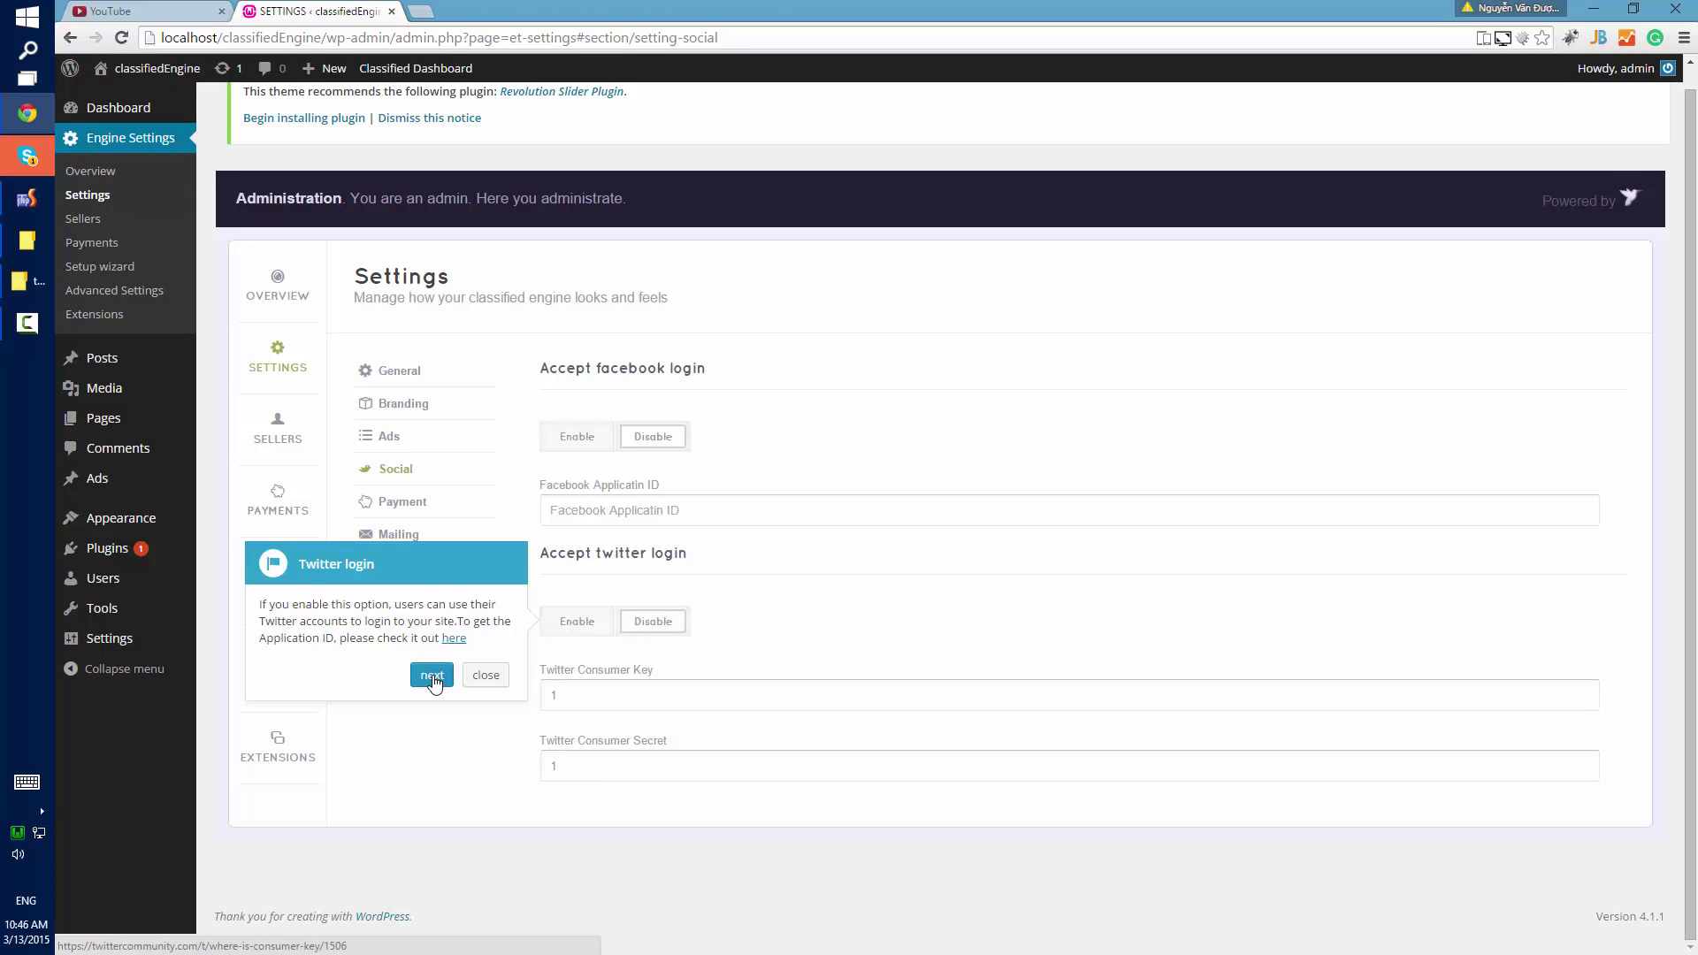
click(433, 677)
scroll(771, 535, up, 3)
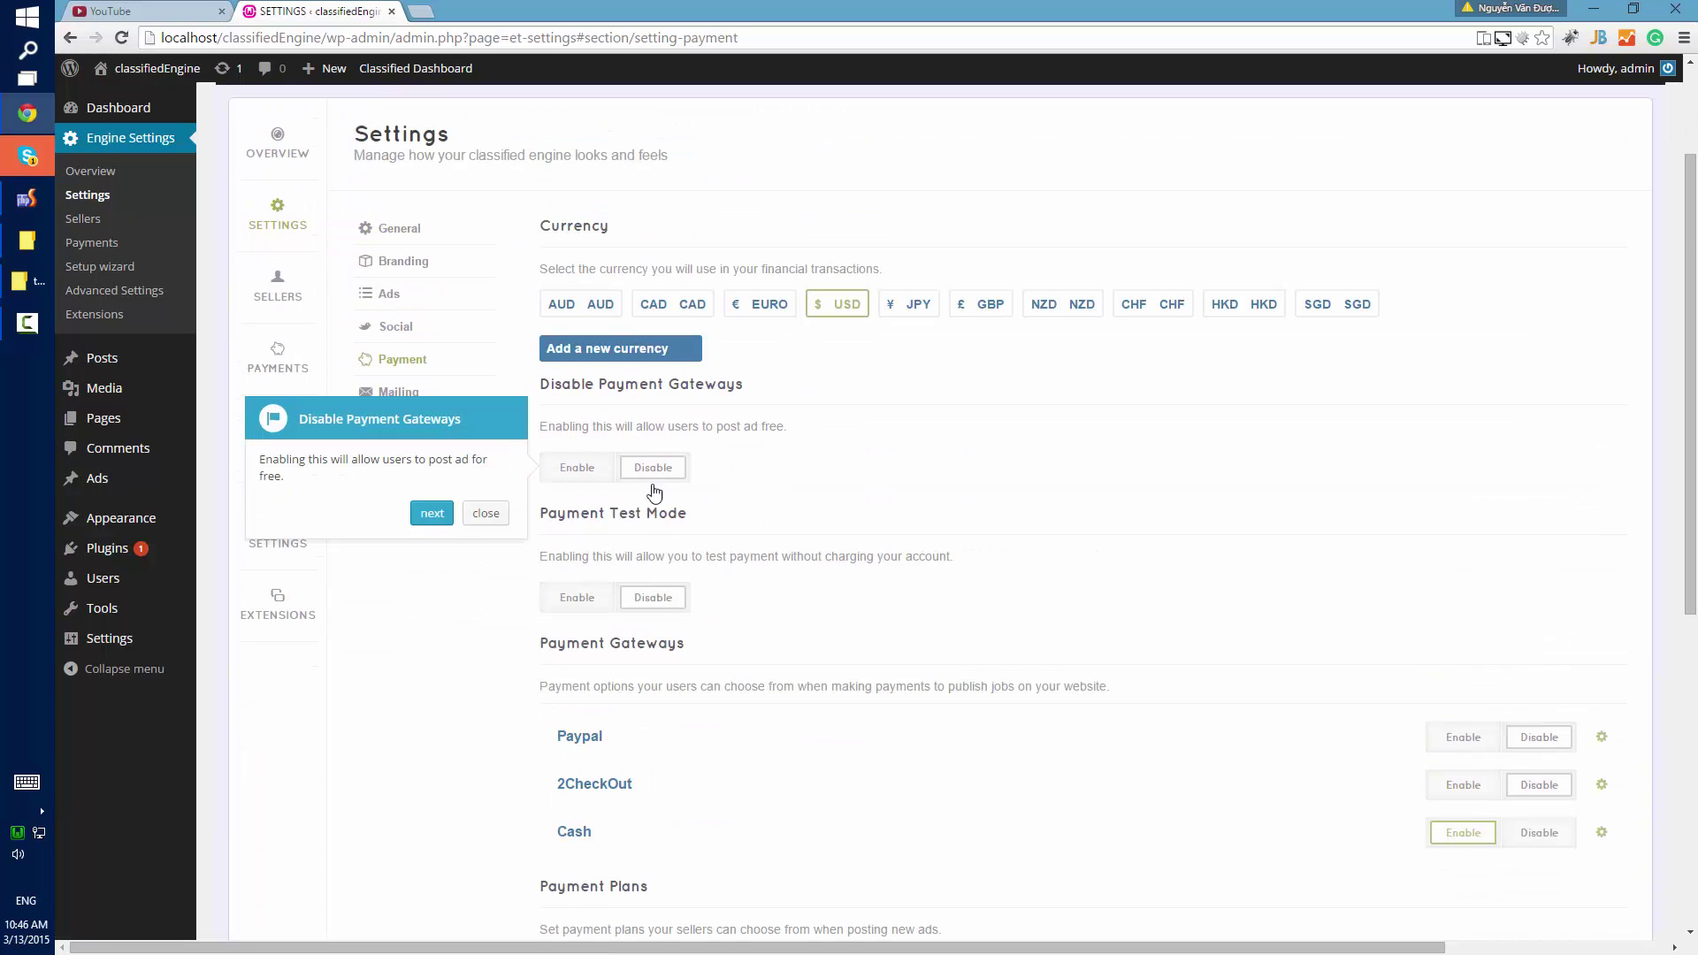
scroll(745, 605, down, 2)
click(432, 336)
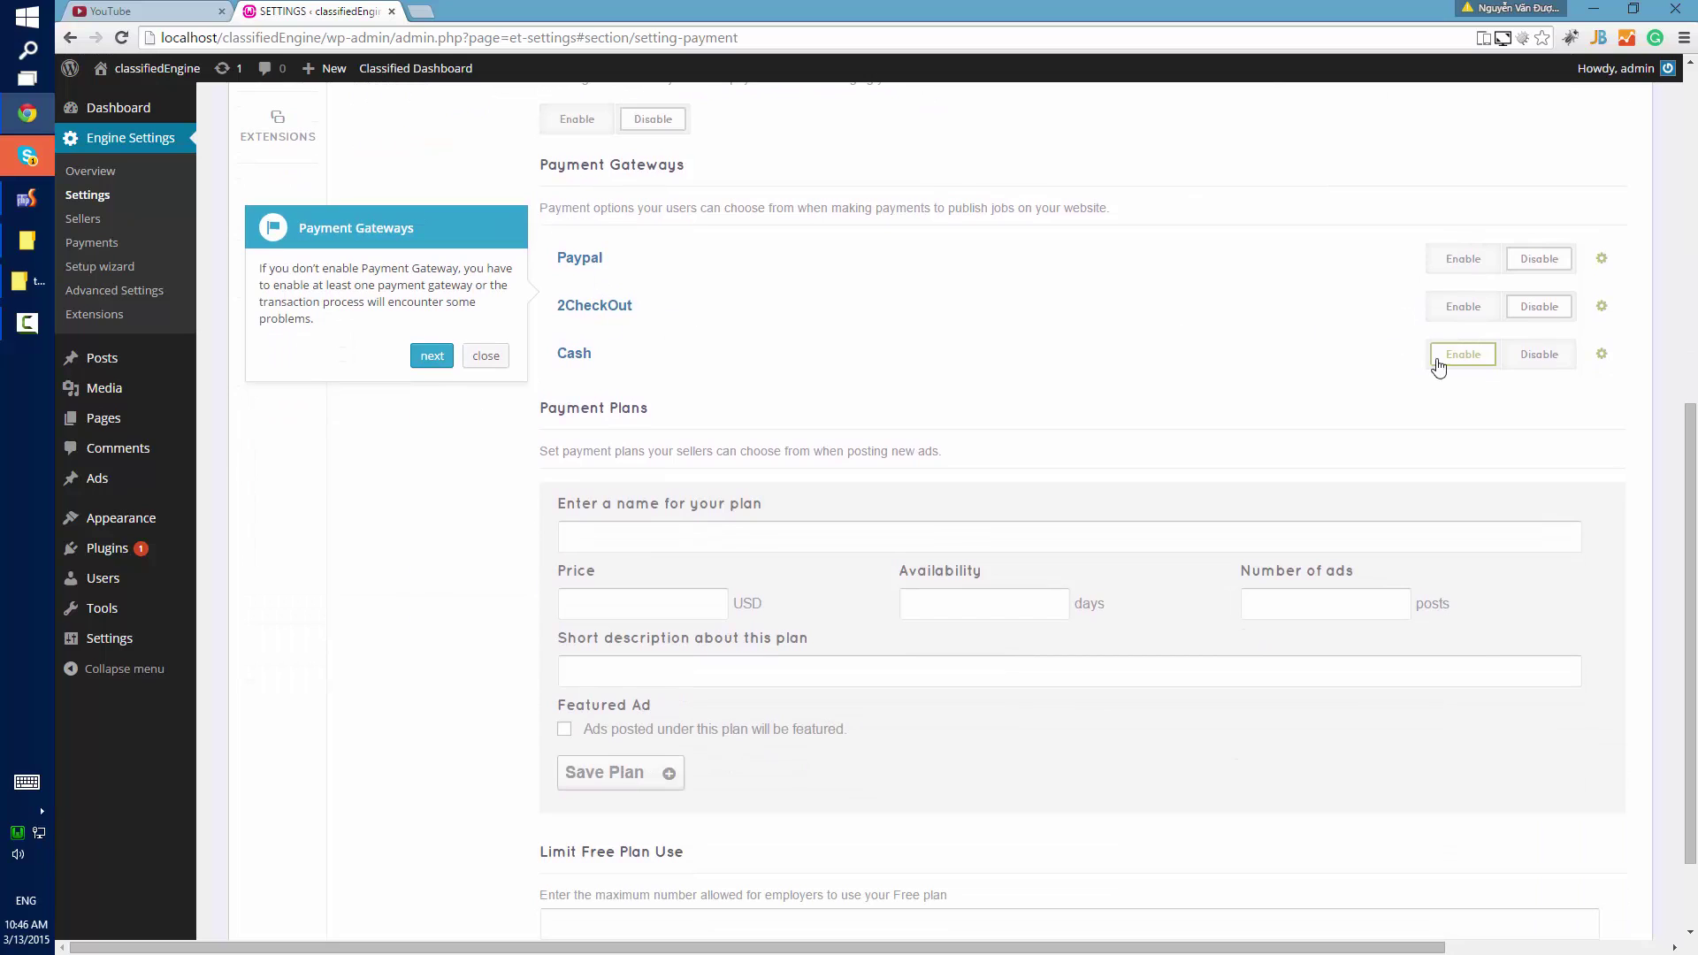
In the Cash gateway settings, replace XXXX in the Cash Message with the payment account number.
click(1602, 354)
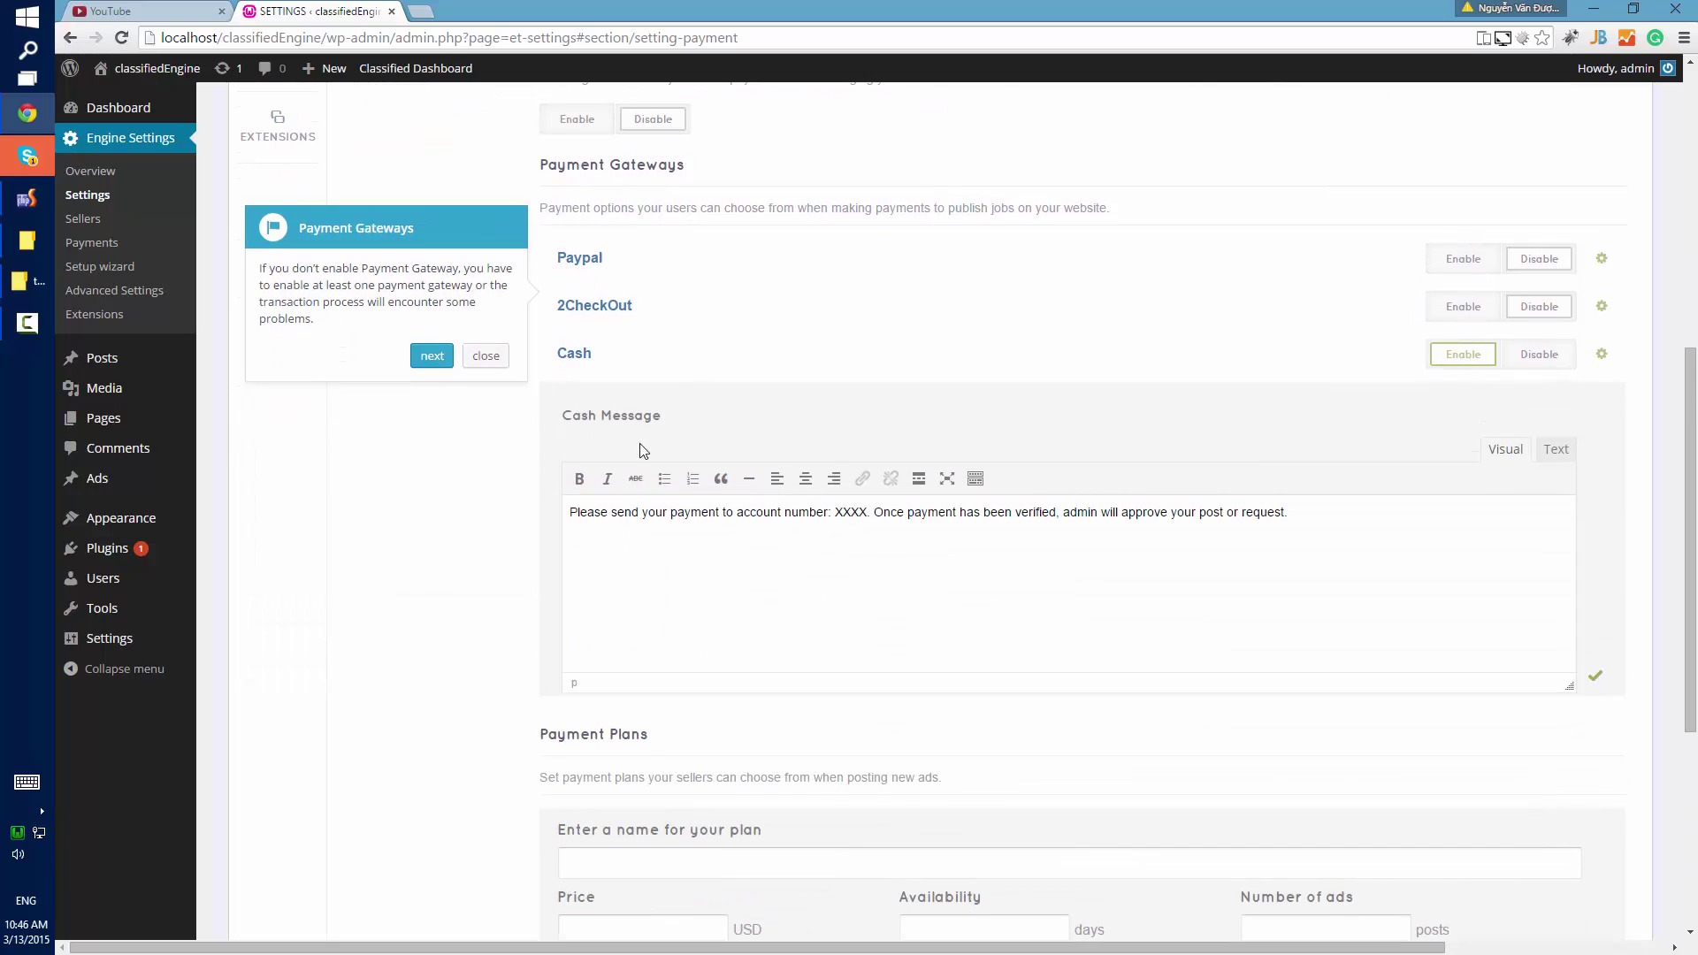
double_click(854, 520)
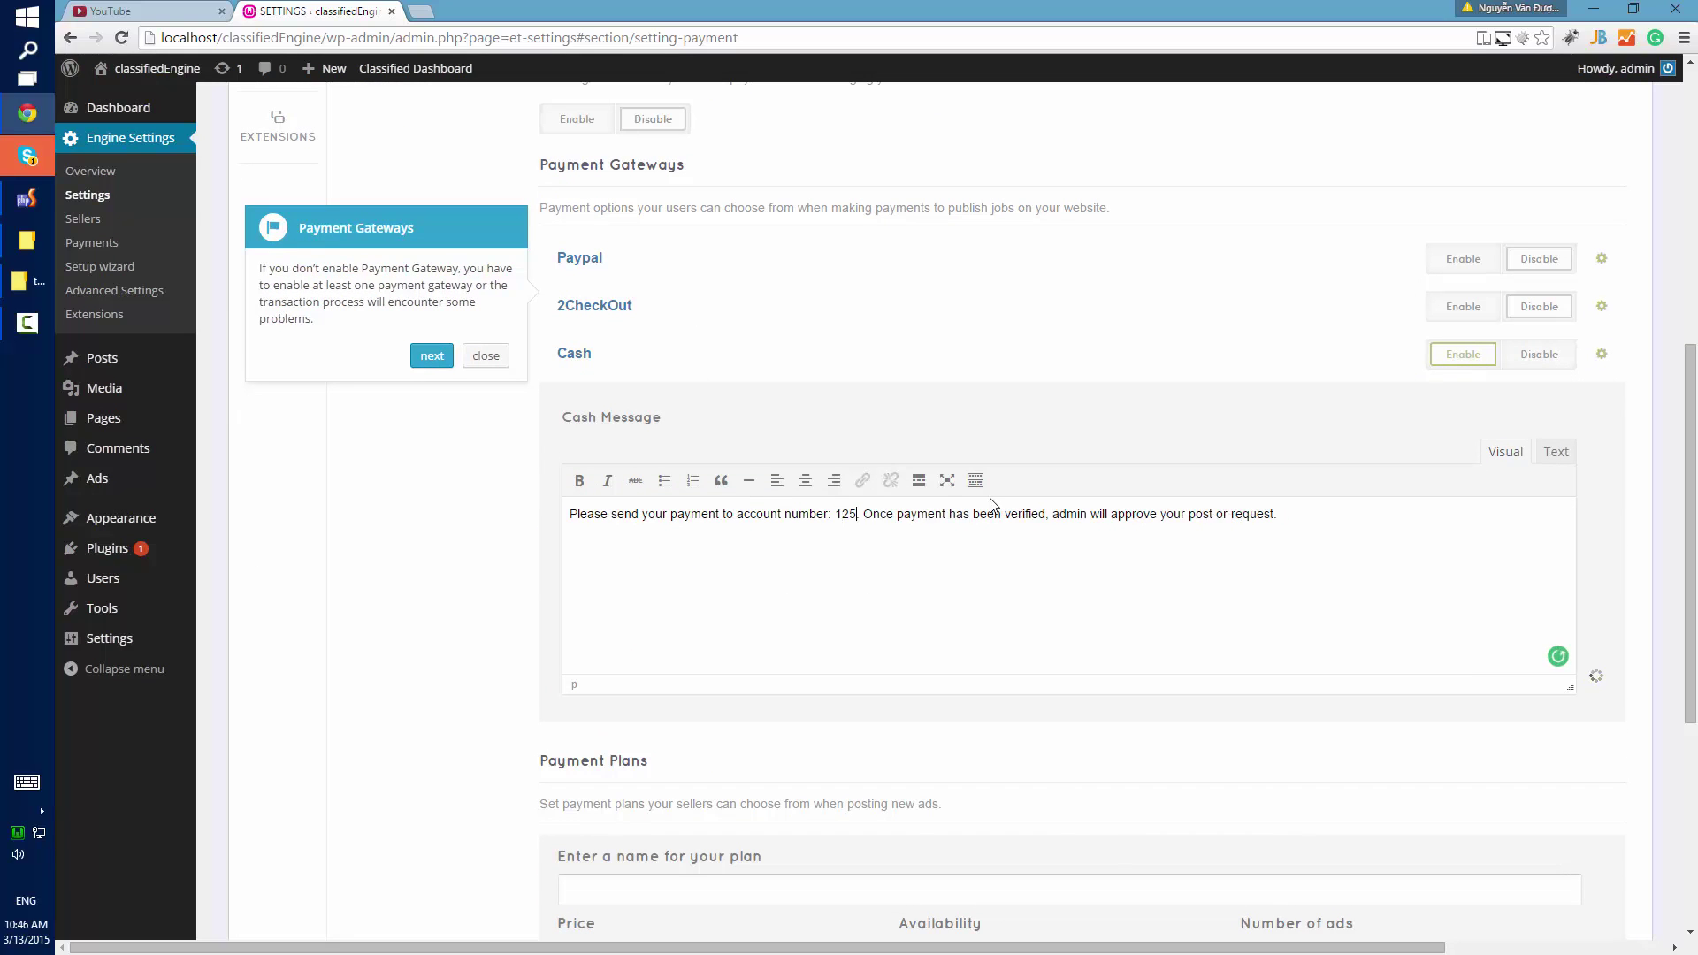
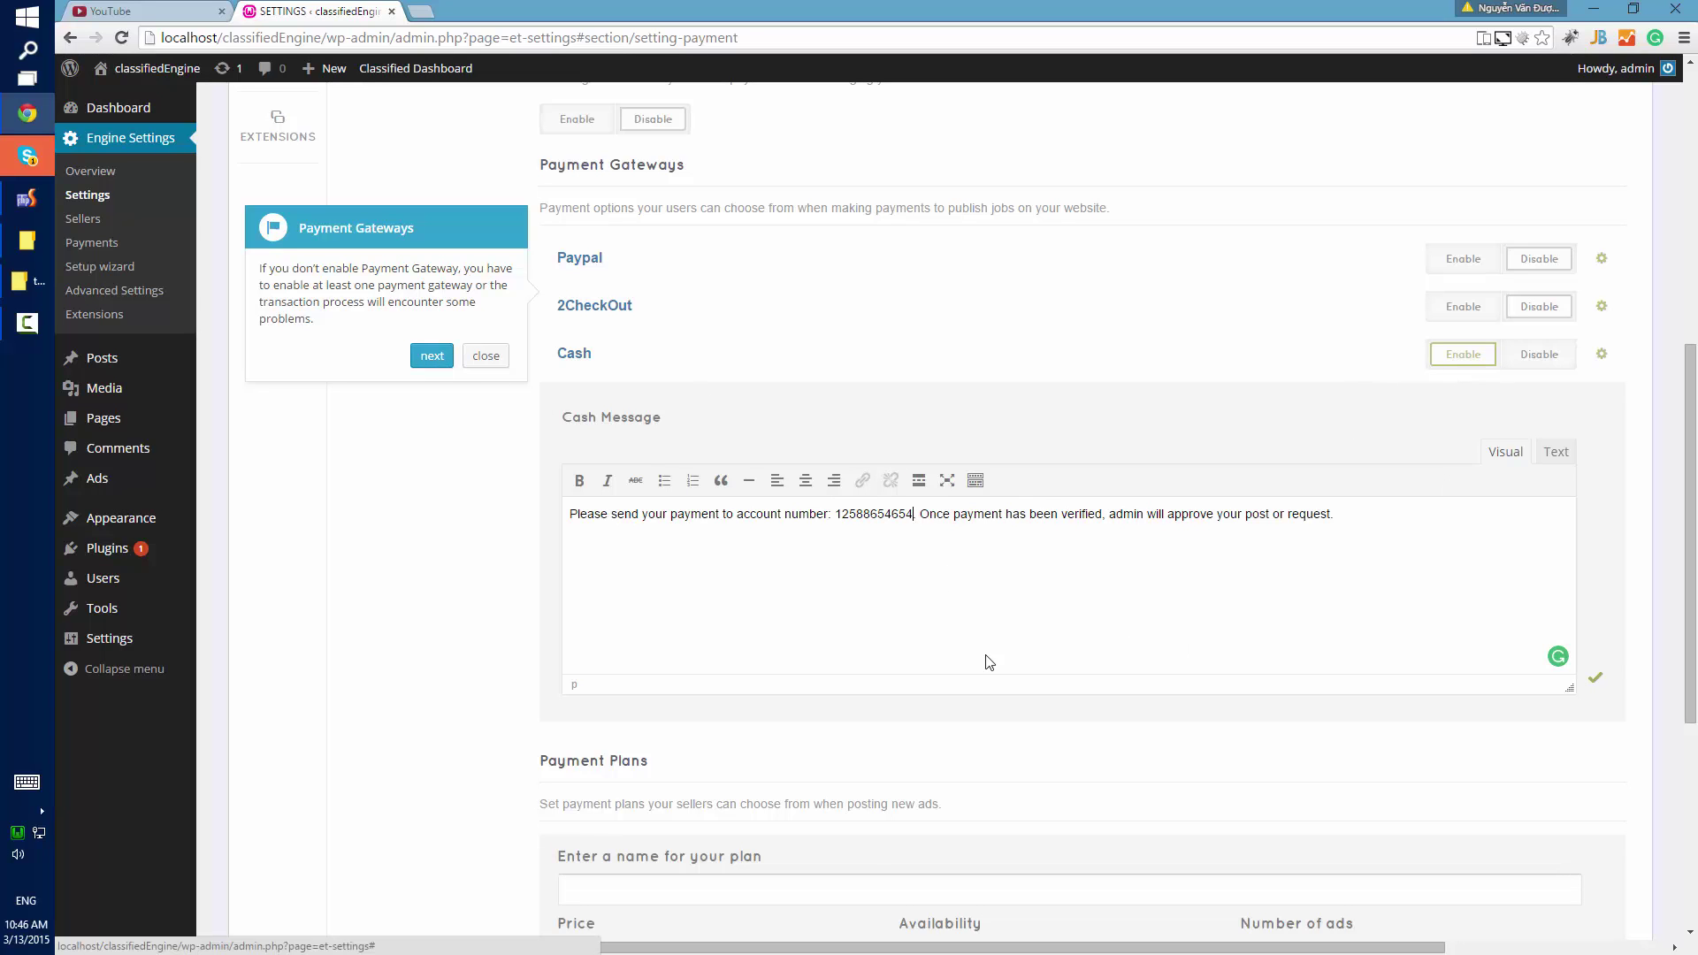
Add the Save plan priced $21 for 30 days.
click(429, 357)
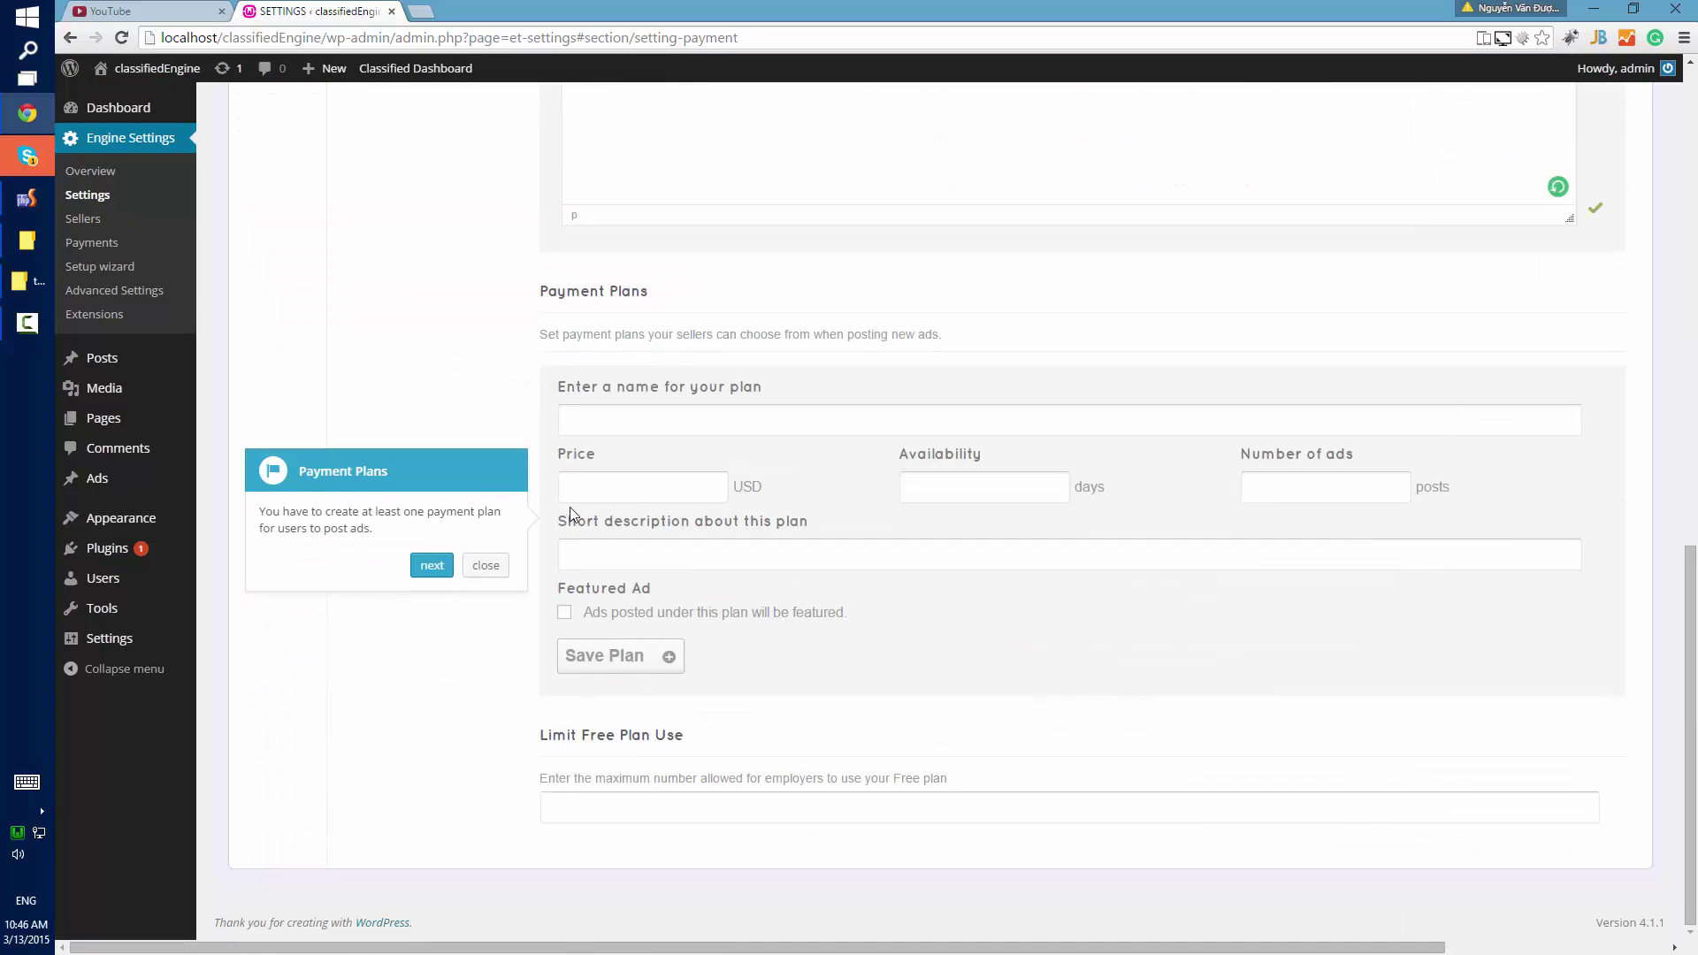
click(596, 500)
click(611, 420)
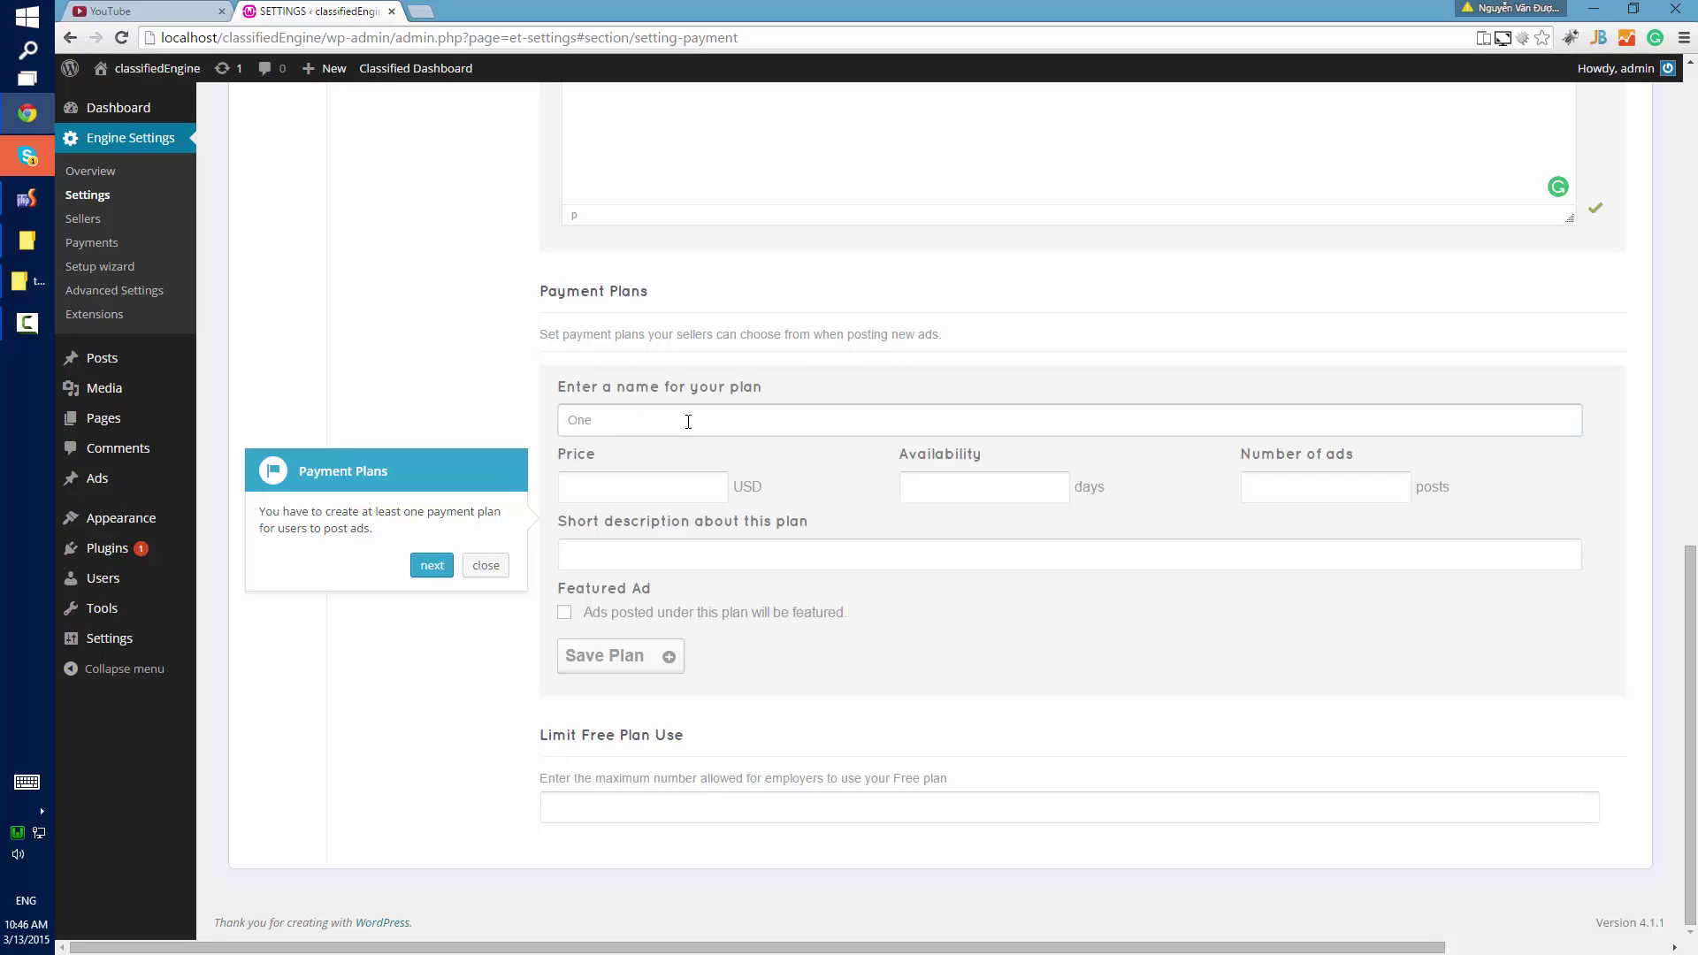
key(ctrl+a)
text(S)
key(Tab)
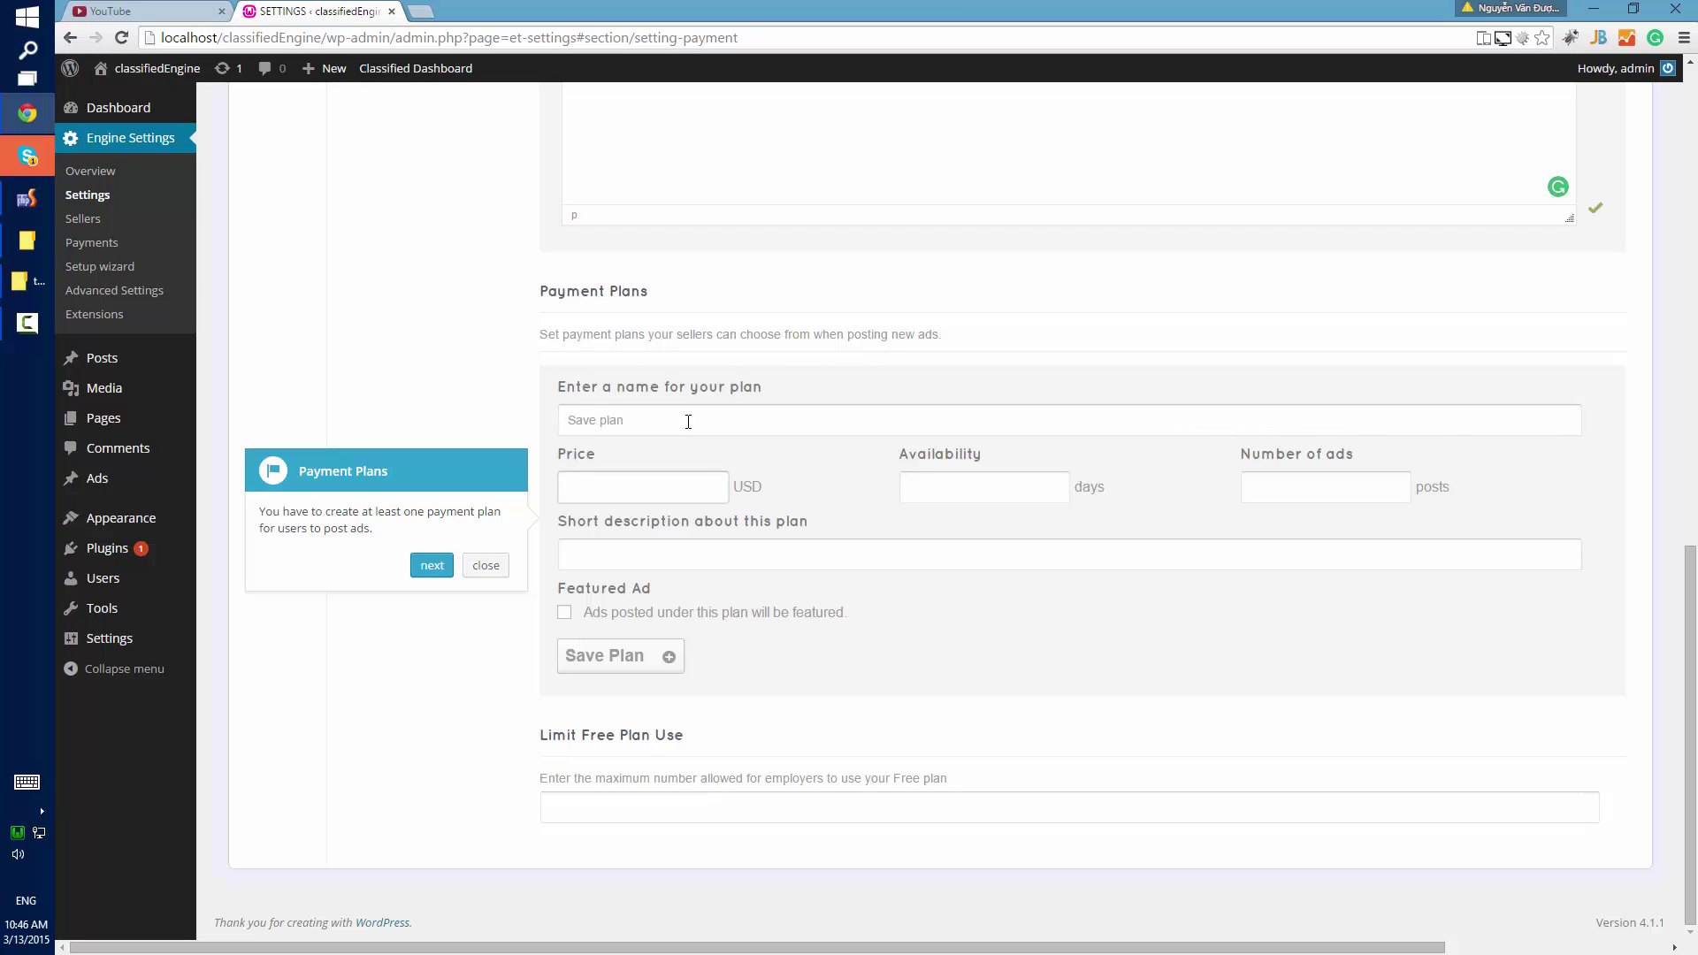
key(Tab)
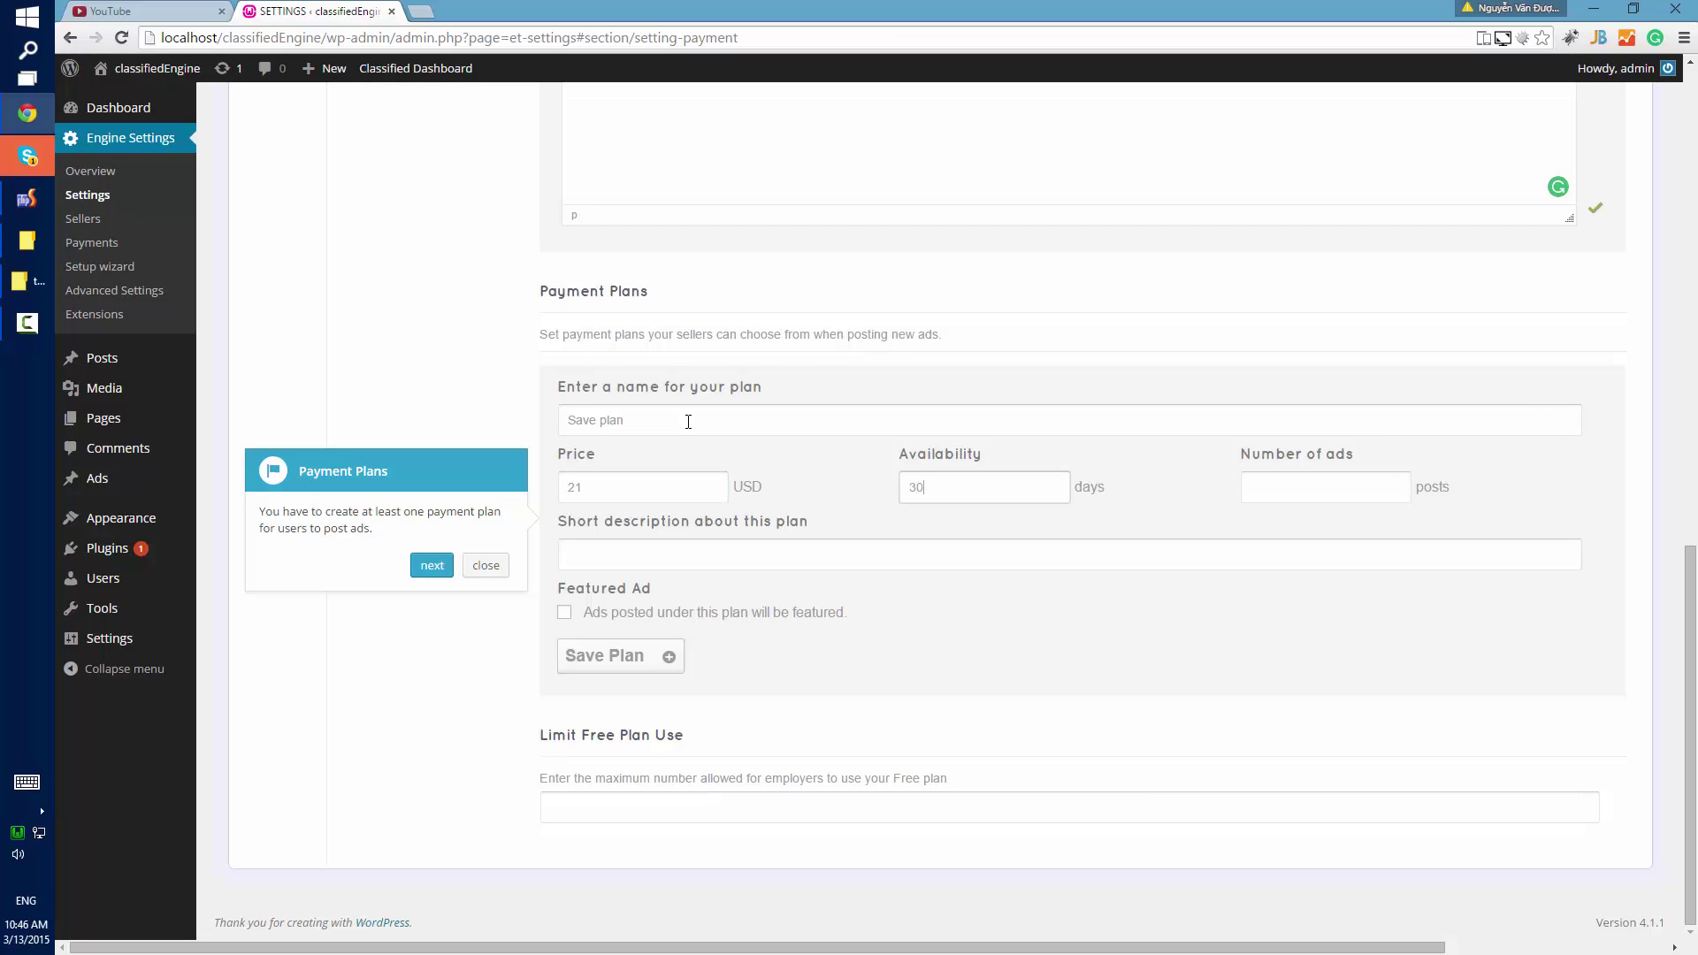
key(Tab)
key(Tab)
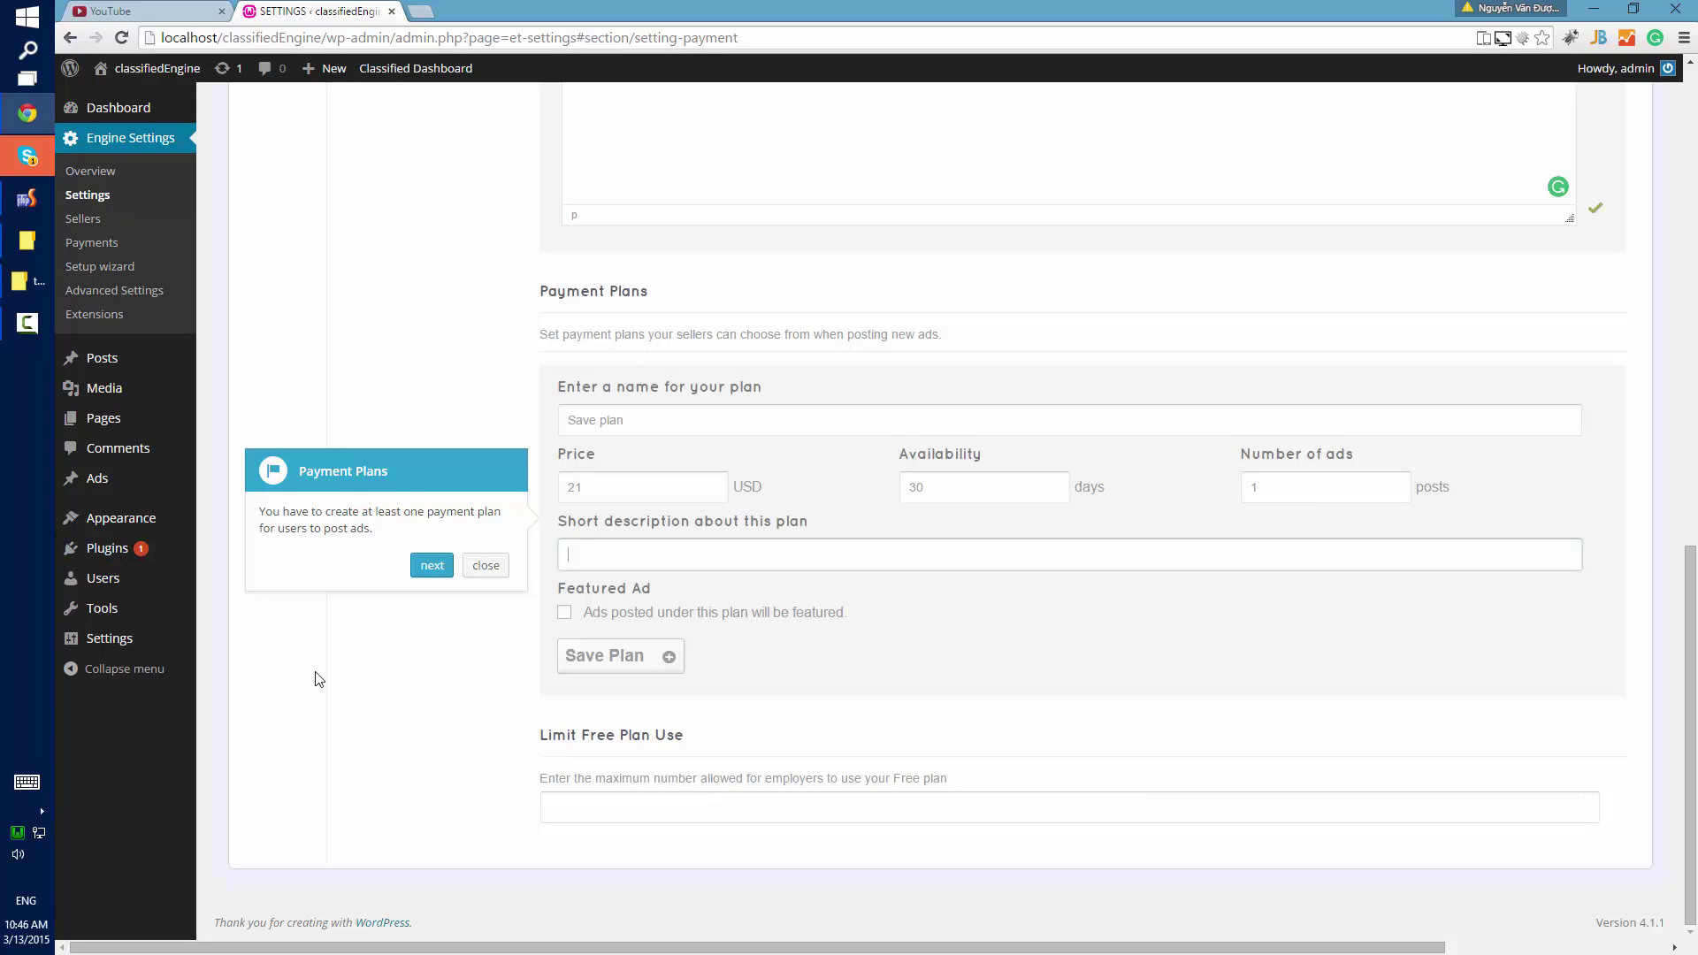
click(632, 656)
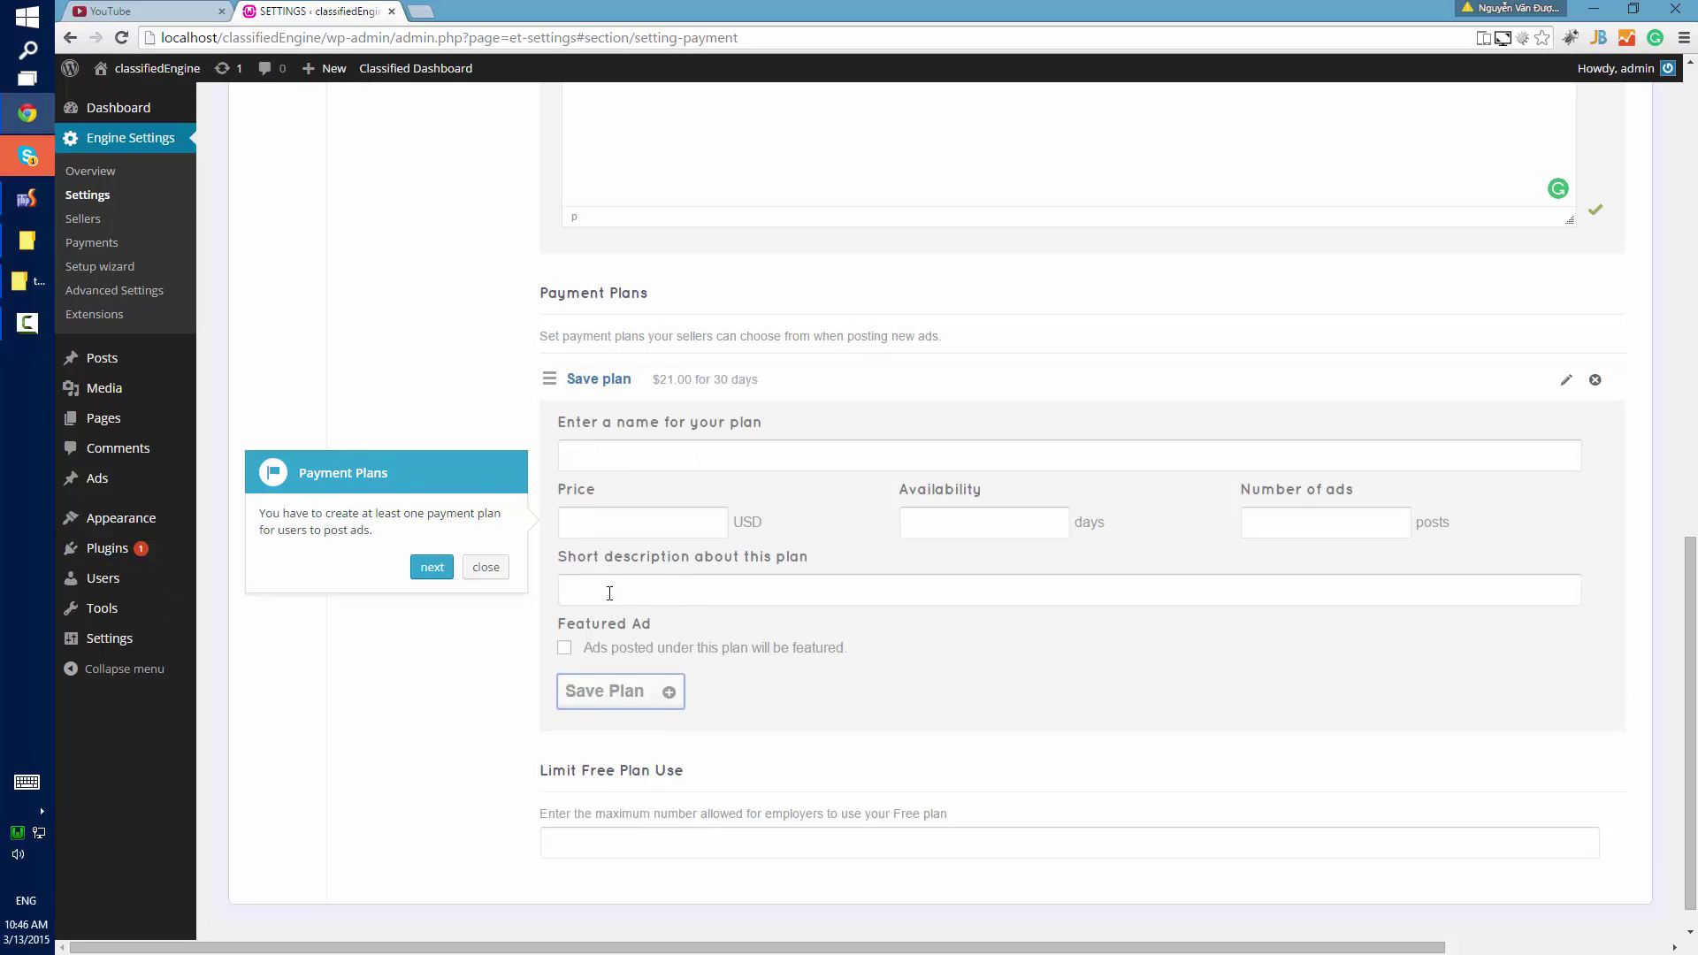
Add a second payment plan named 'Standar plan' at $50 for 63 days.
click(645, 461)
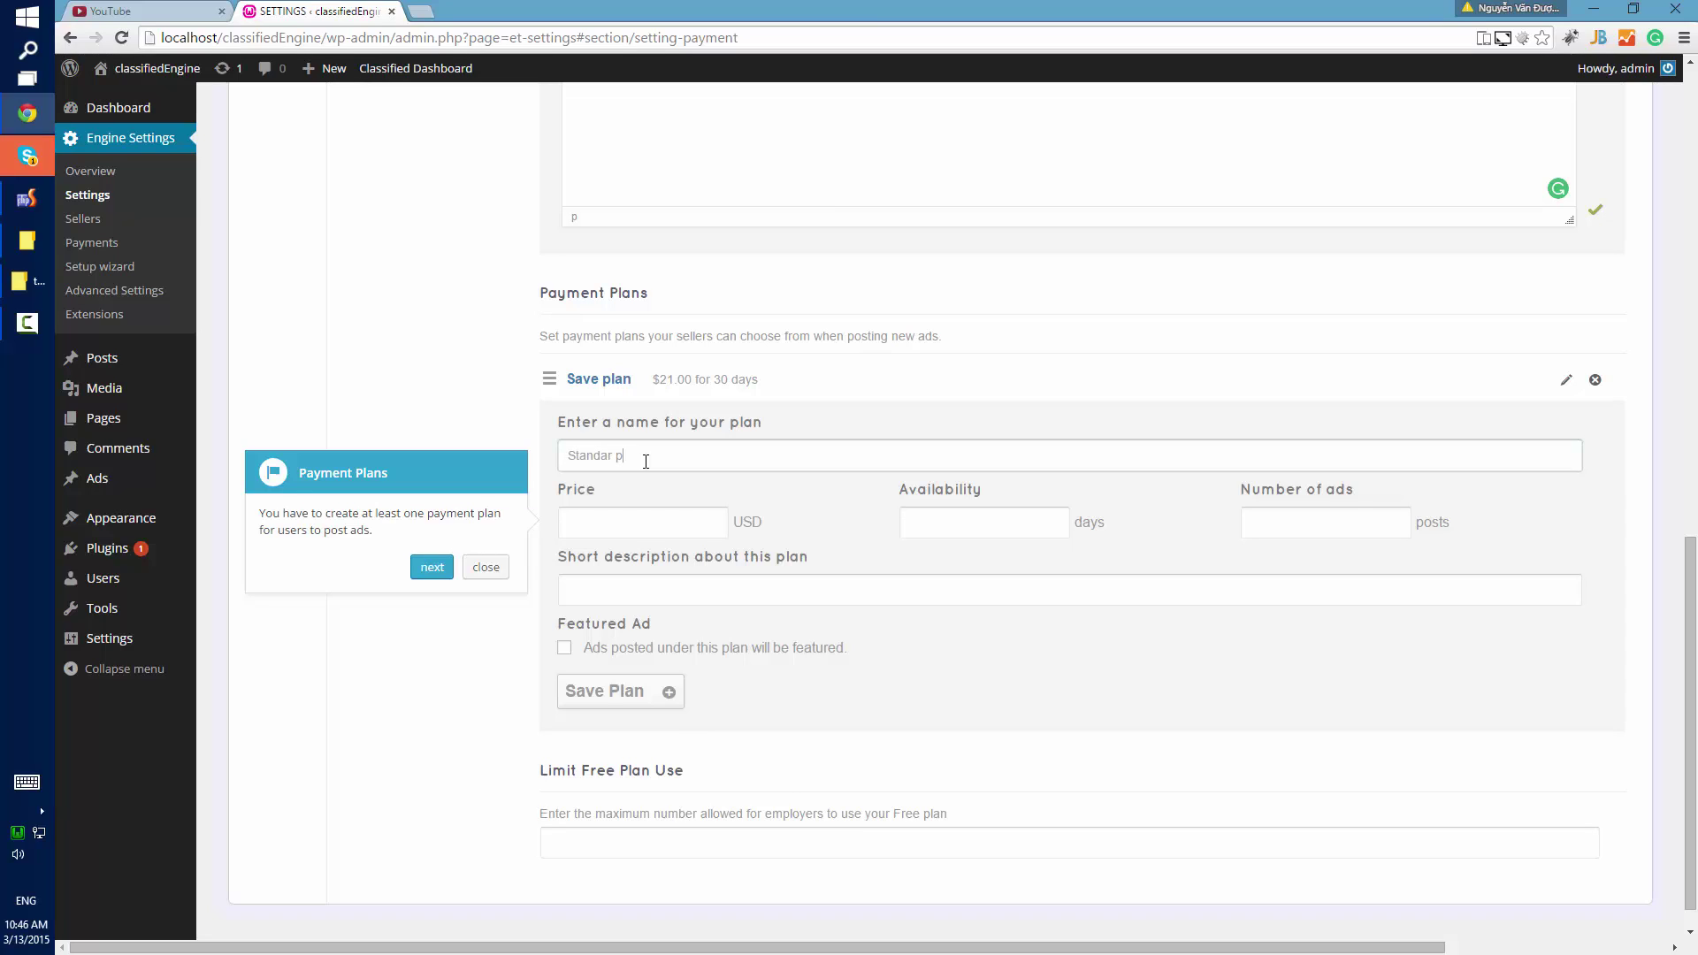
text(Standar plan)
key(Tab)
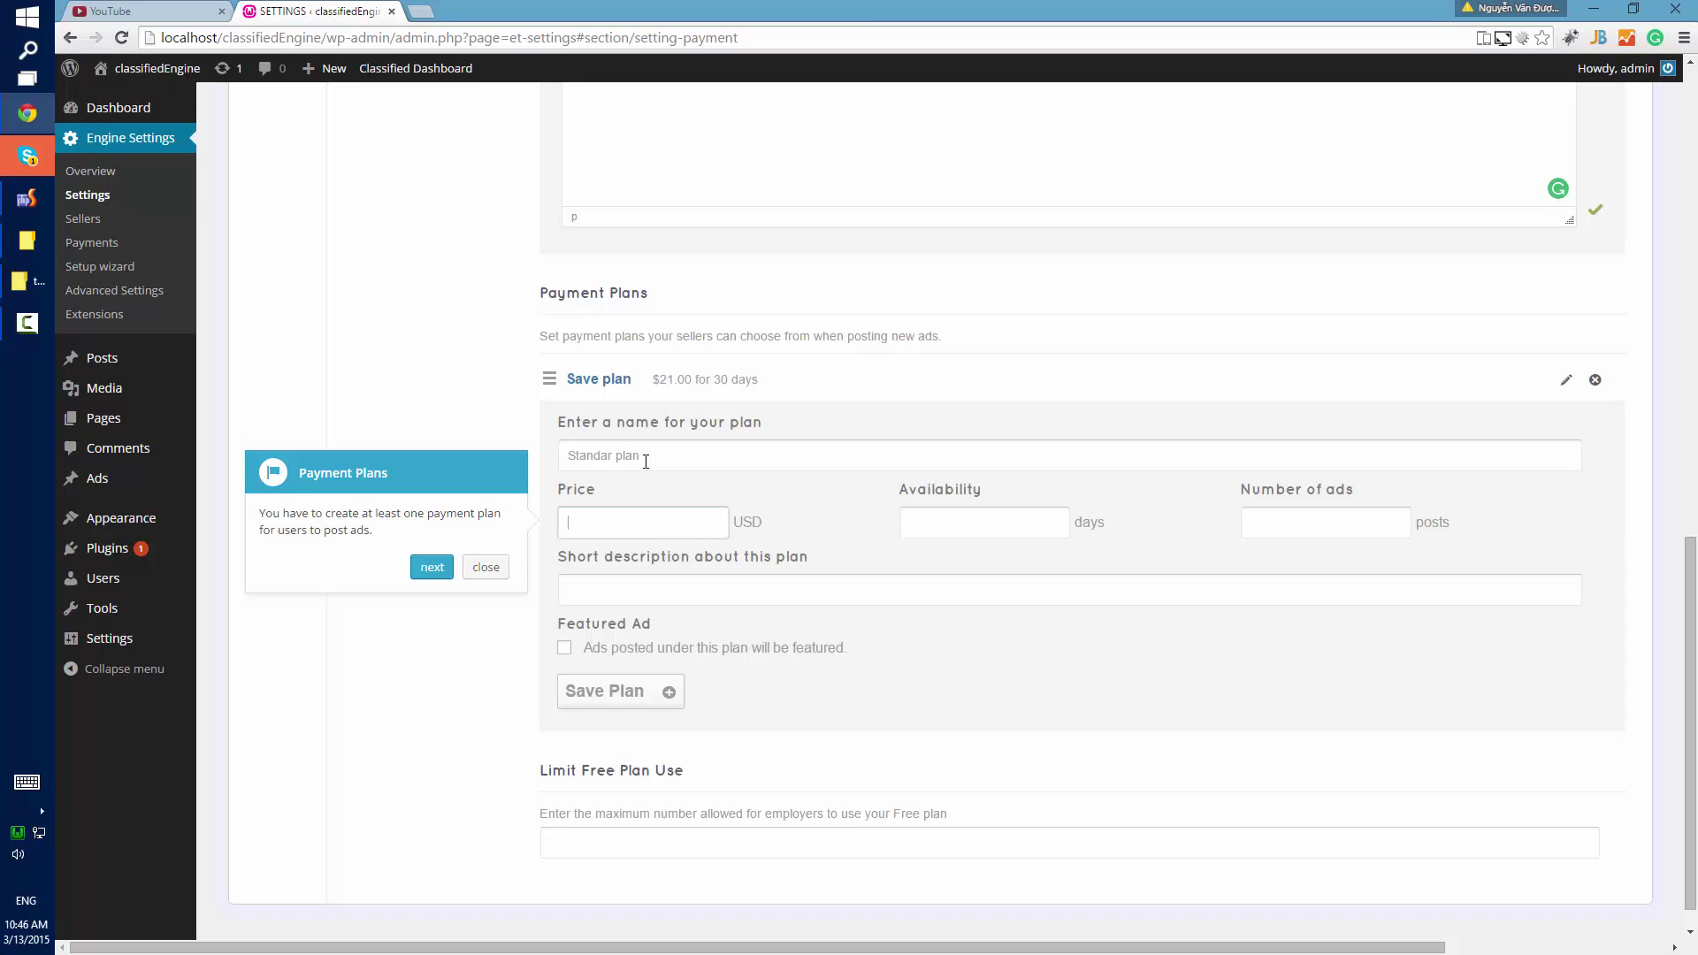
text(50)
key(Tab)
text(6)
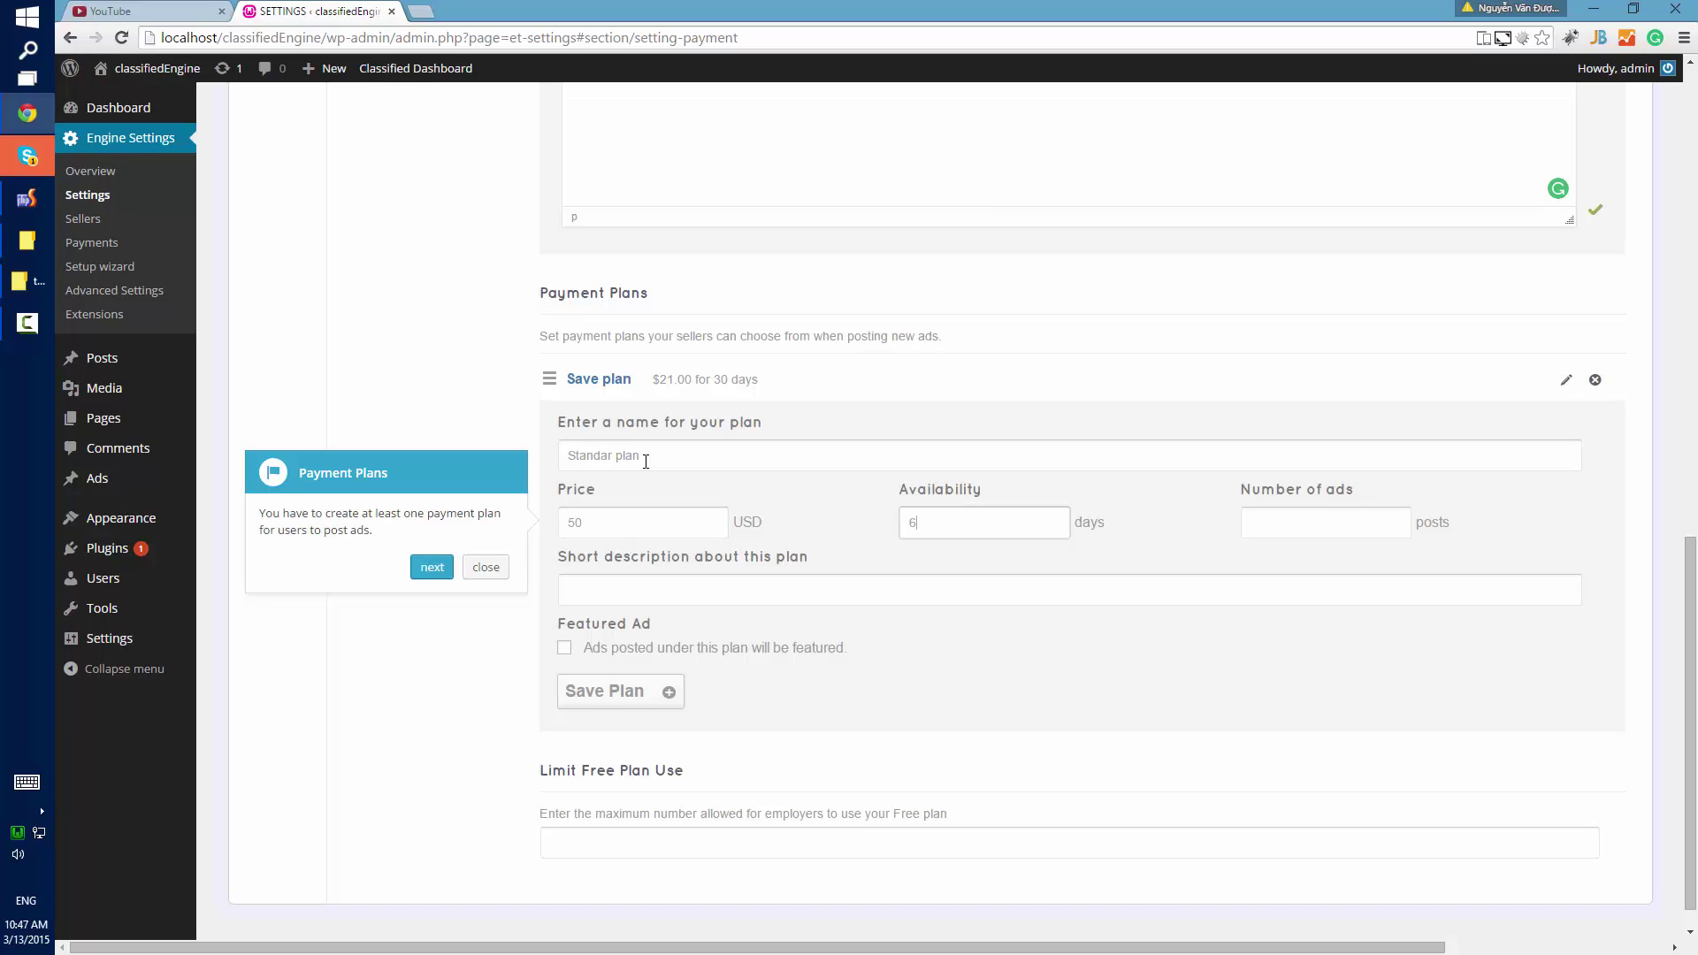
text(3)
key(Tab)
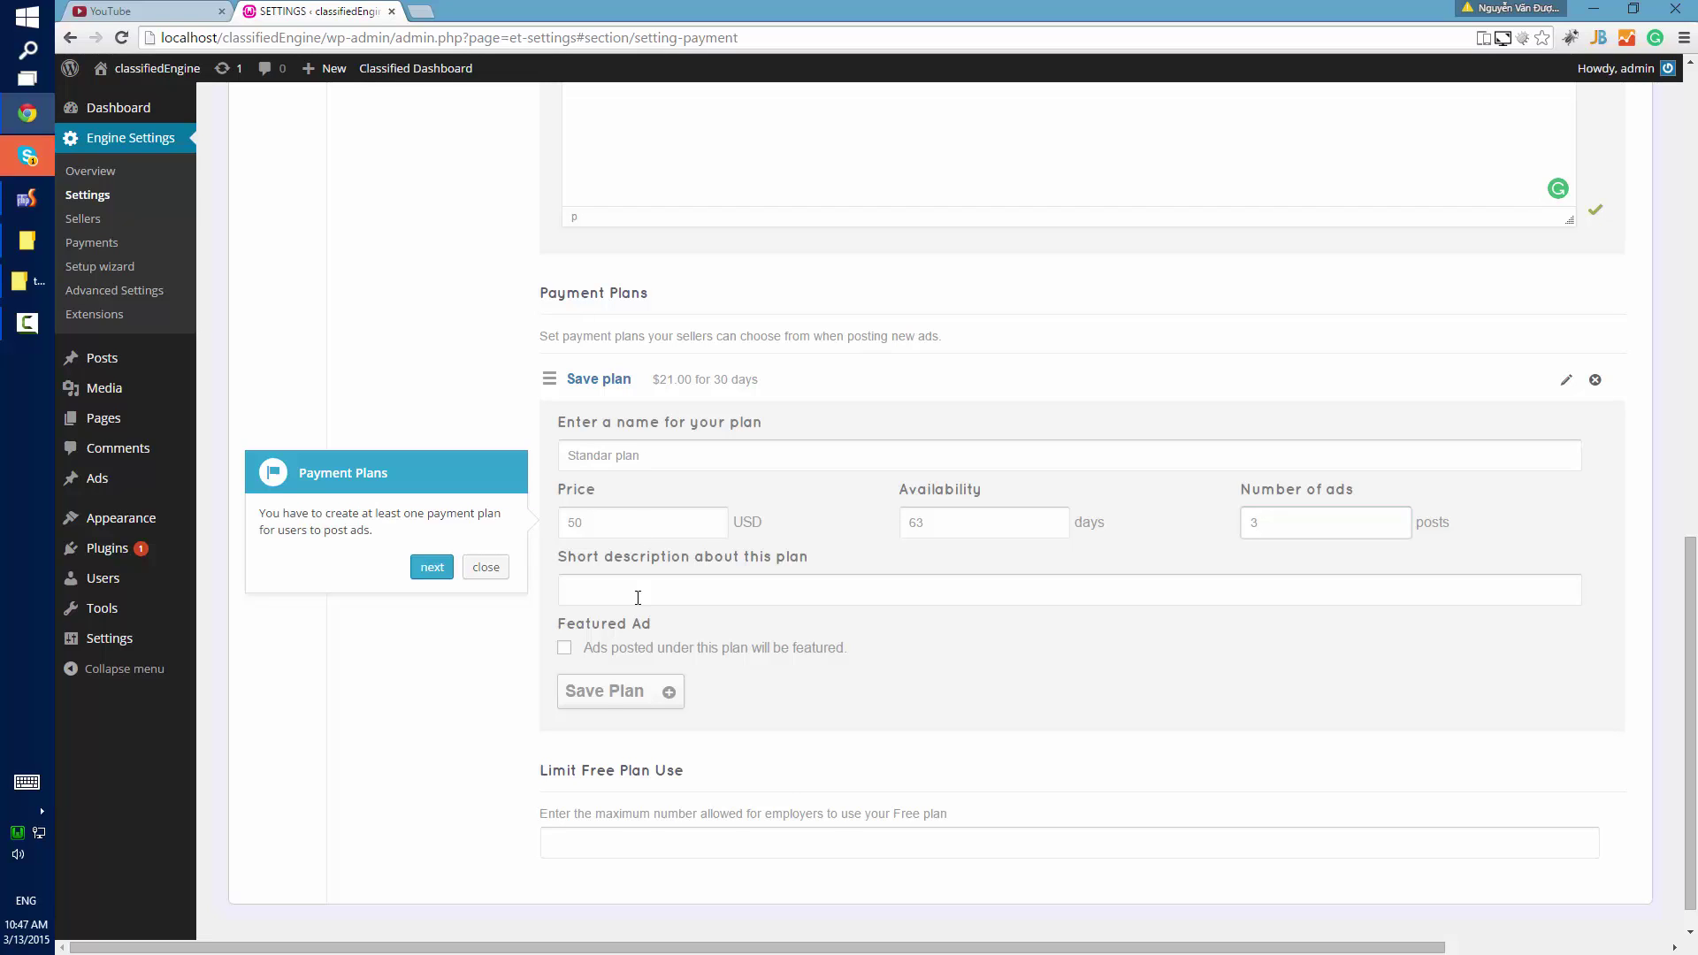
click(608, 700)
click(439, 573)
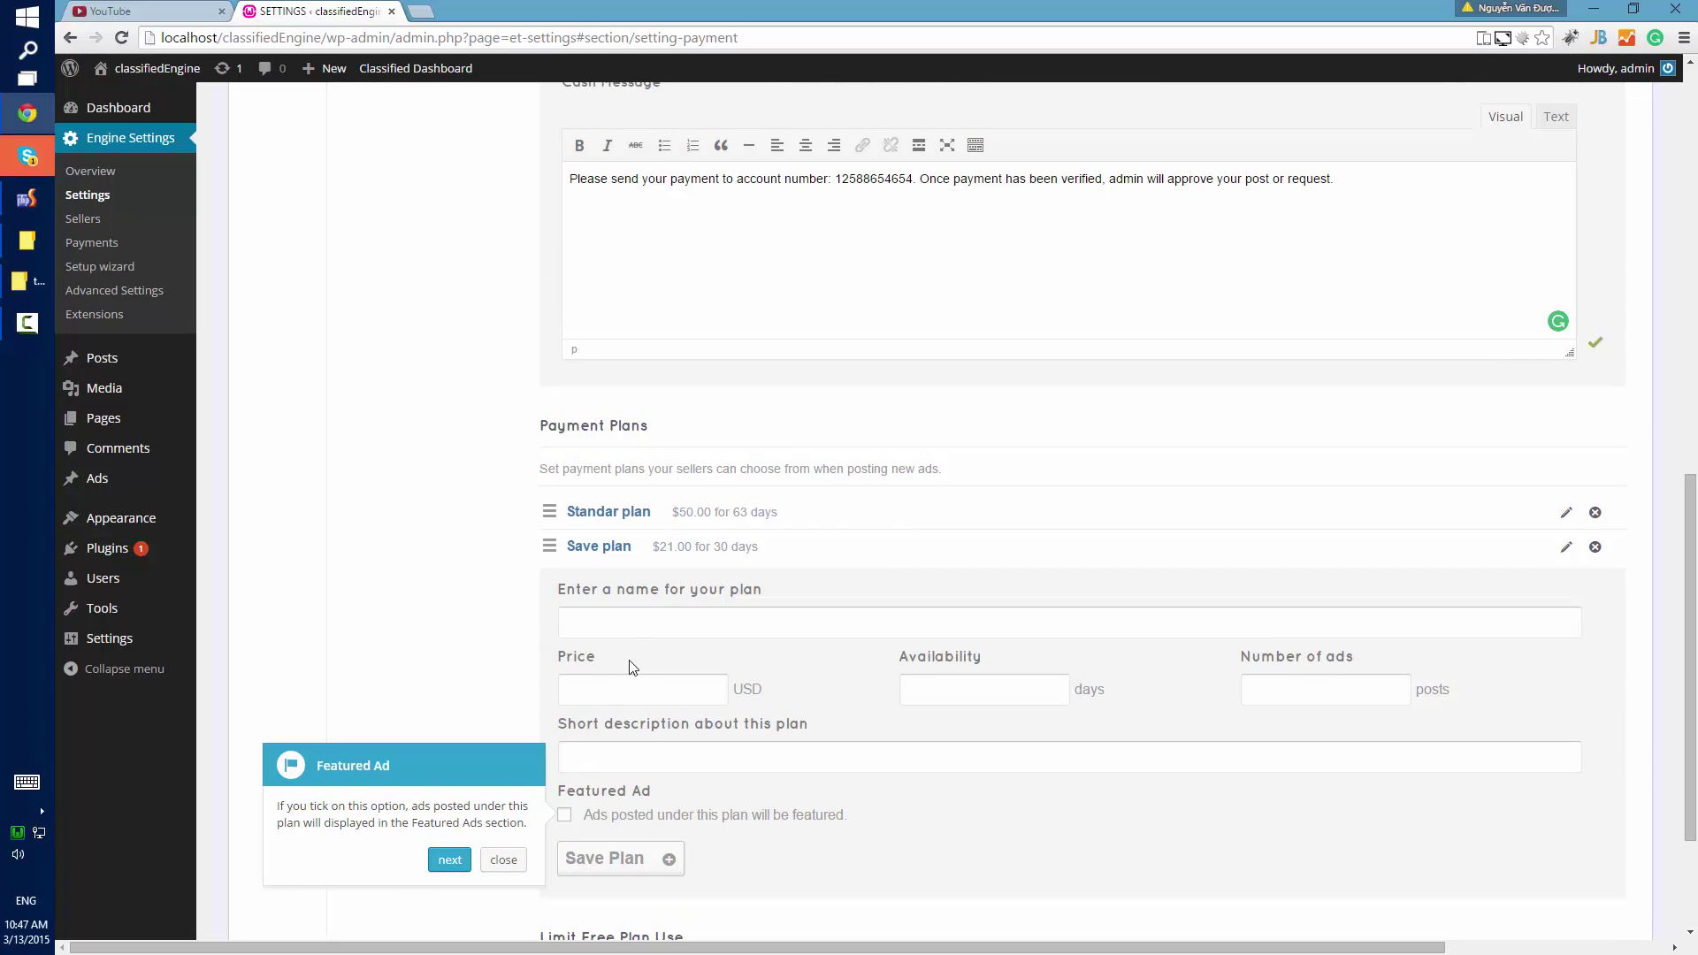
click(460, 860)
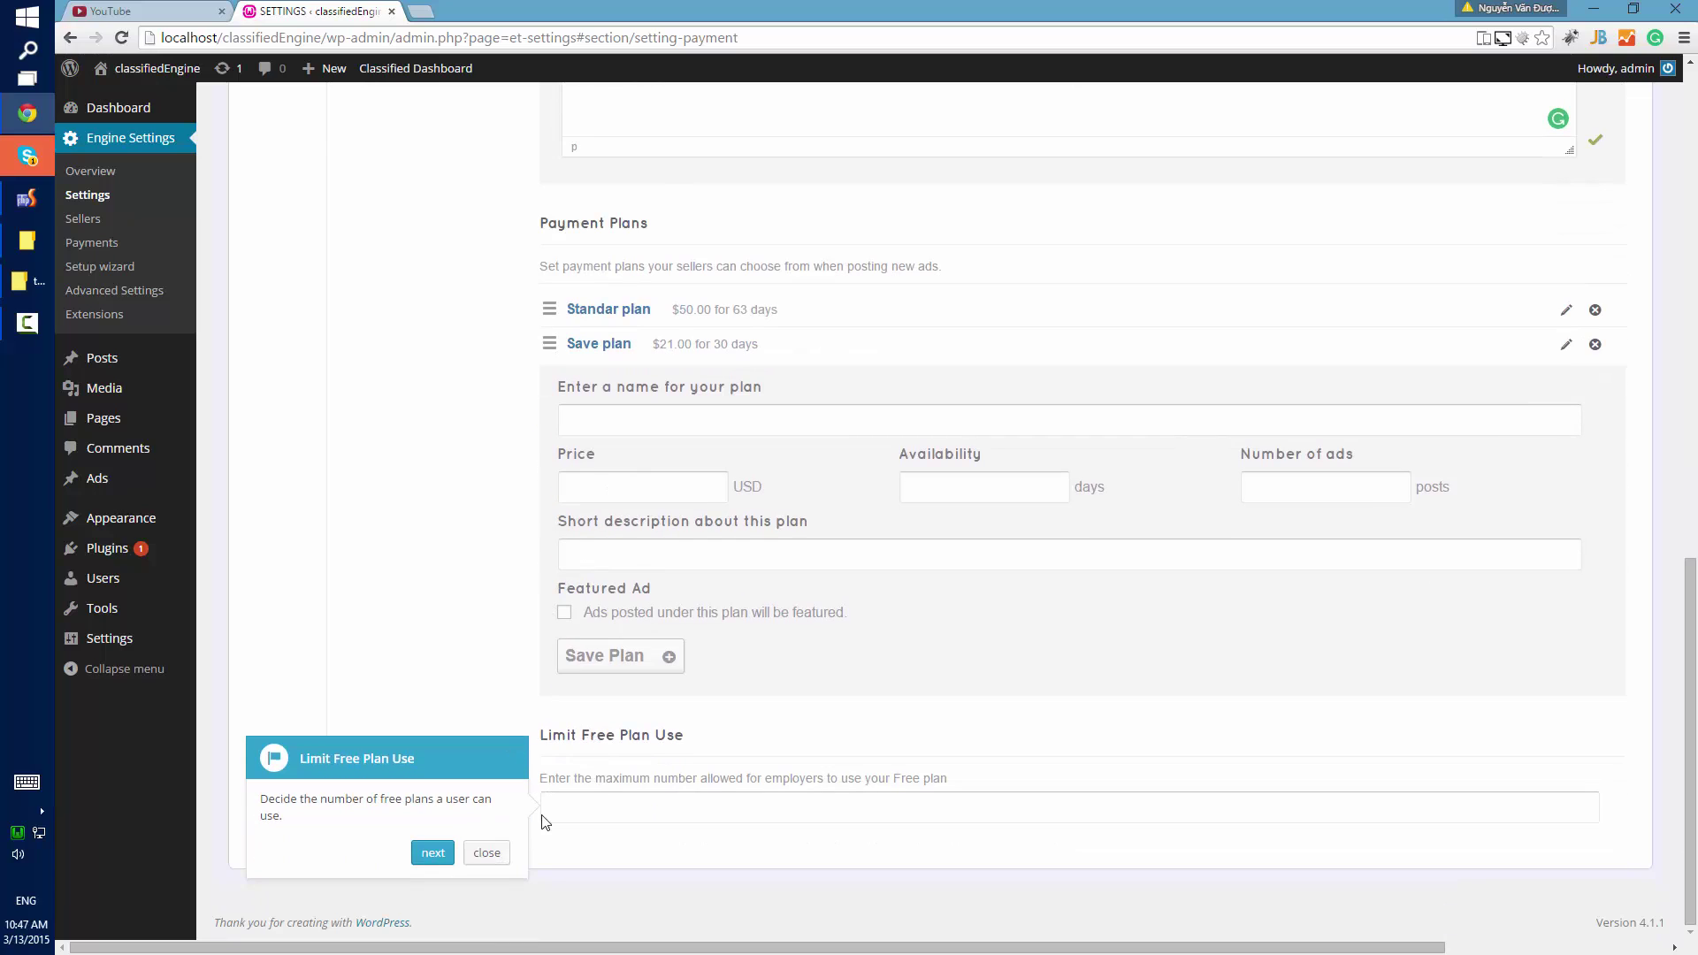
Expand and review the Register, Forgot Password and Reset Password mail templates.
click(431, 855)
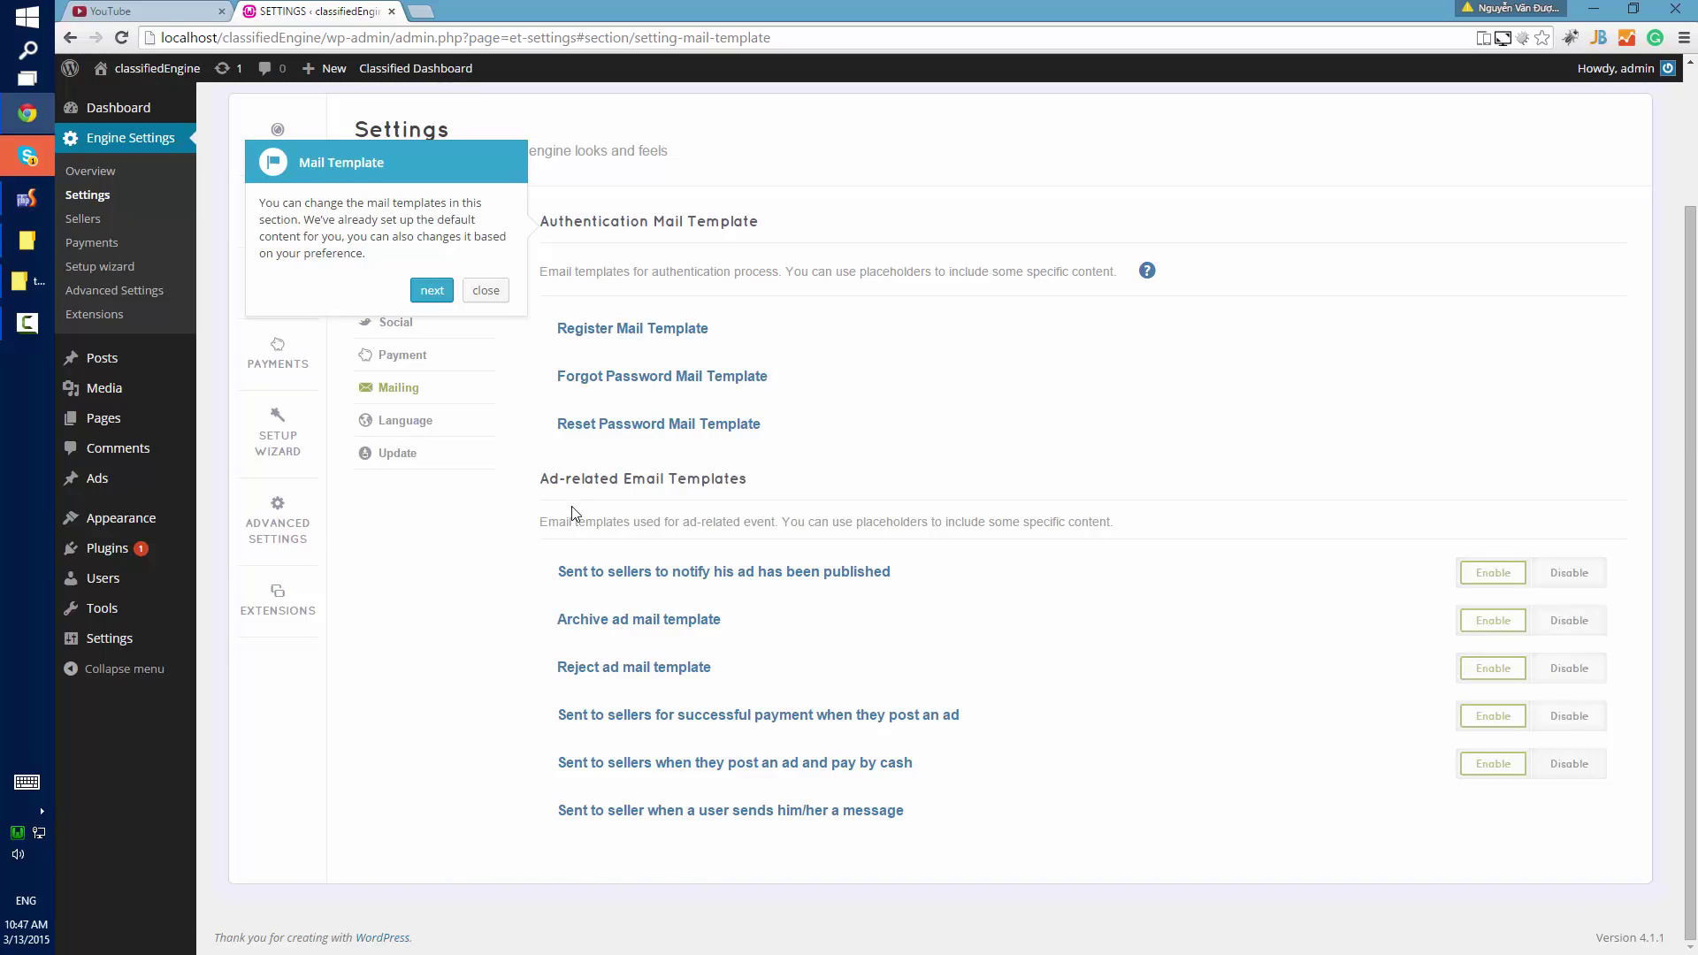
click(689, 330)
click(683, 333)
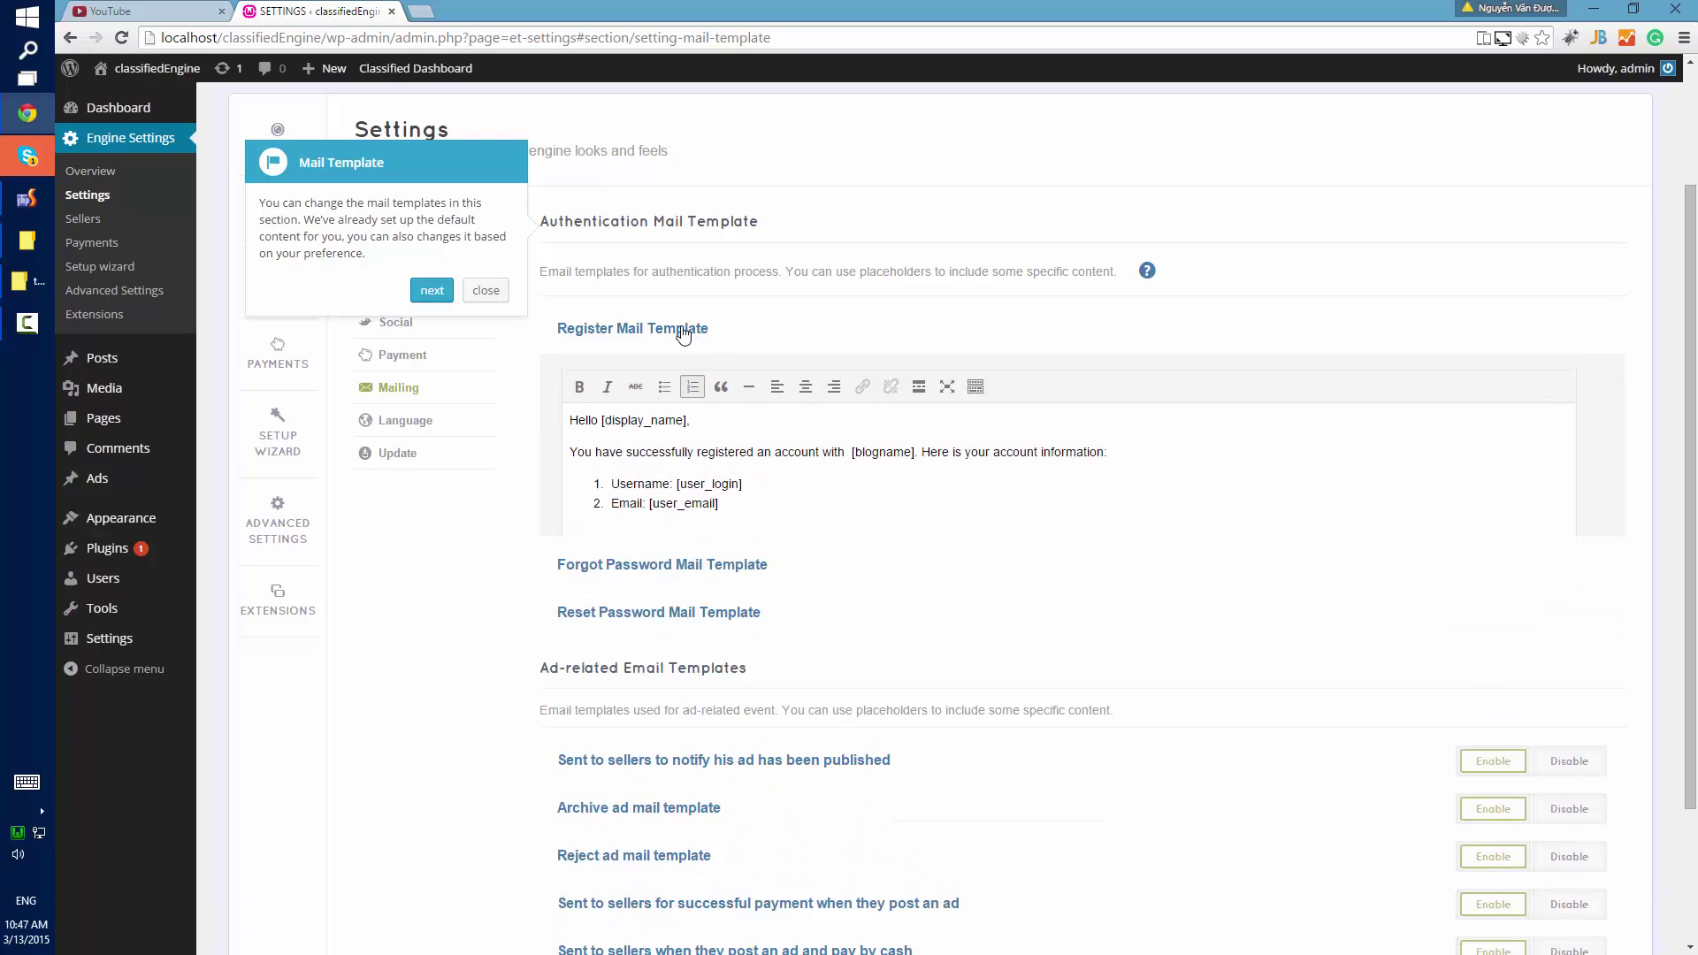
click(658, 378)
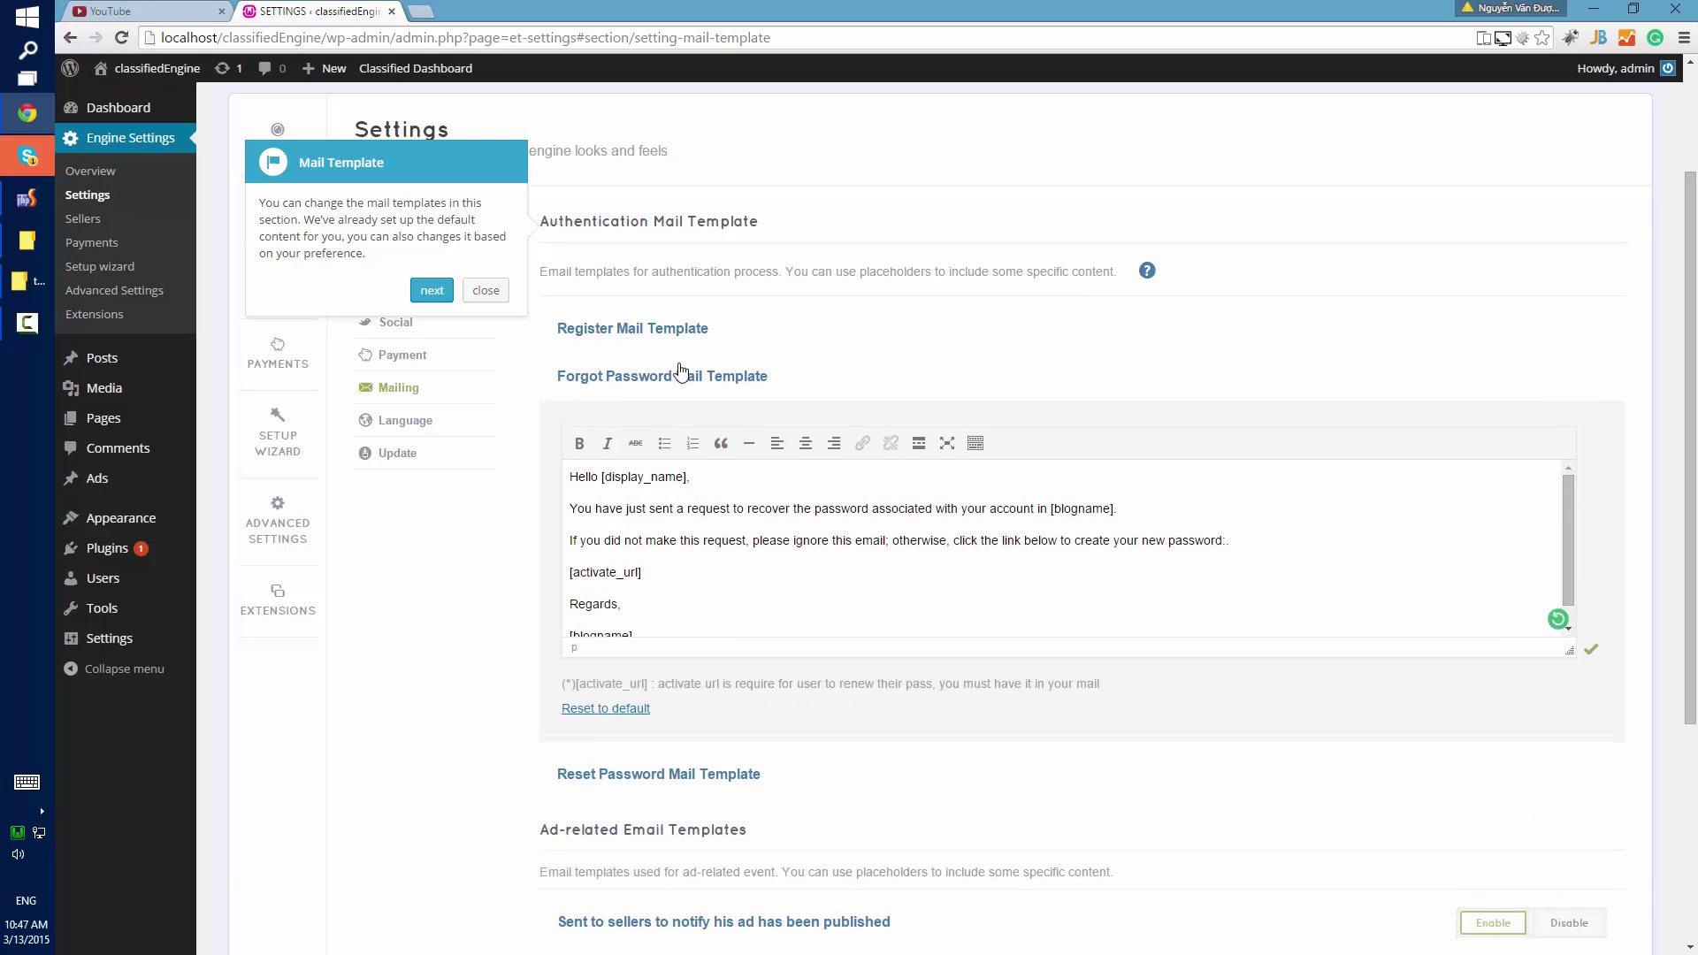
click(681, 374)
click(656, 425)
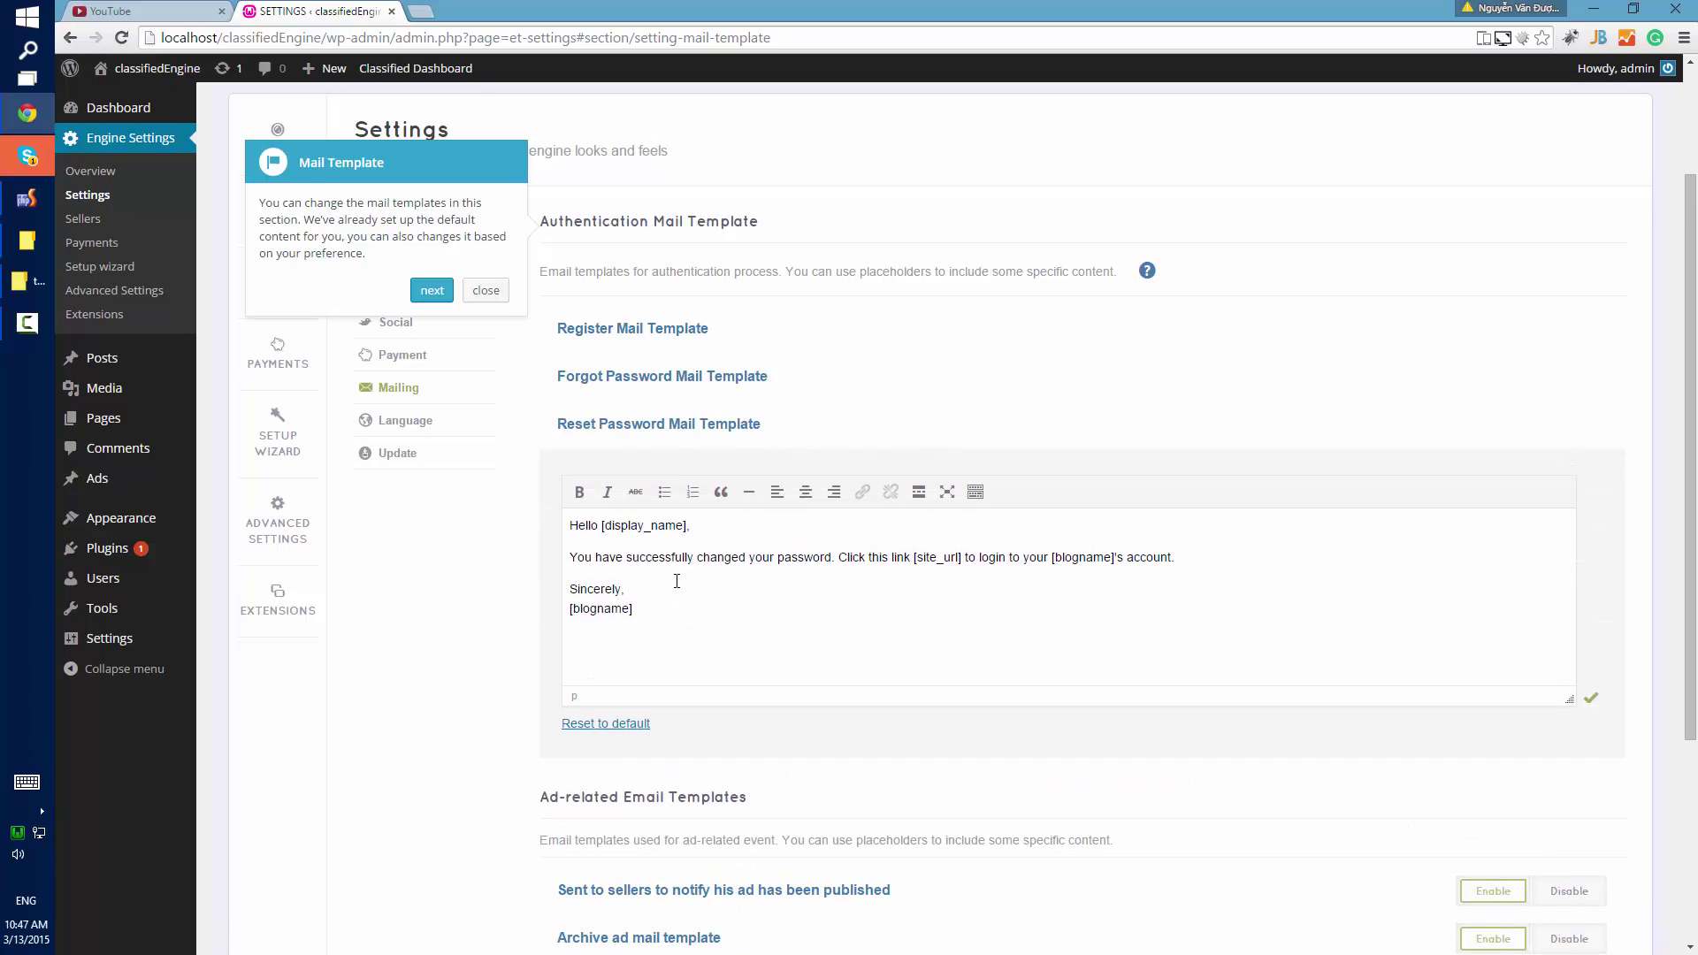
click(751, 616)
drag(659, 597, 566, 524)
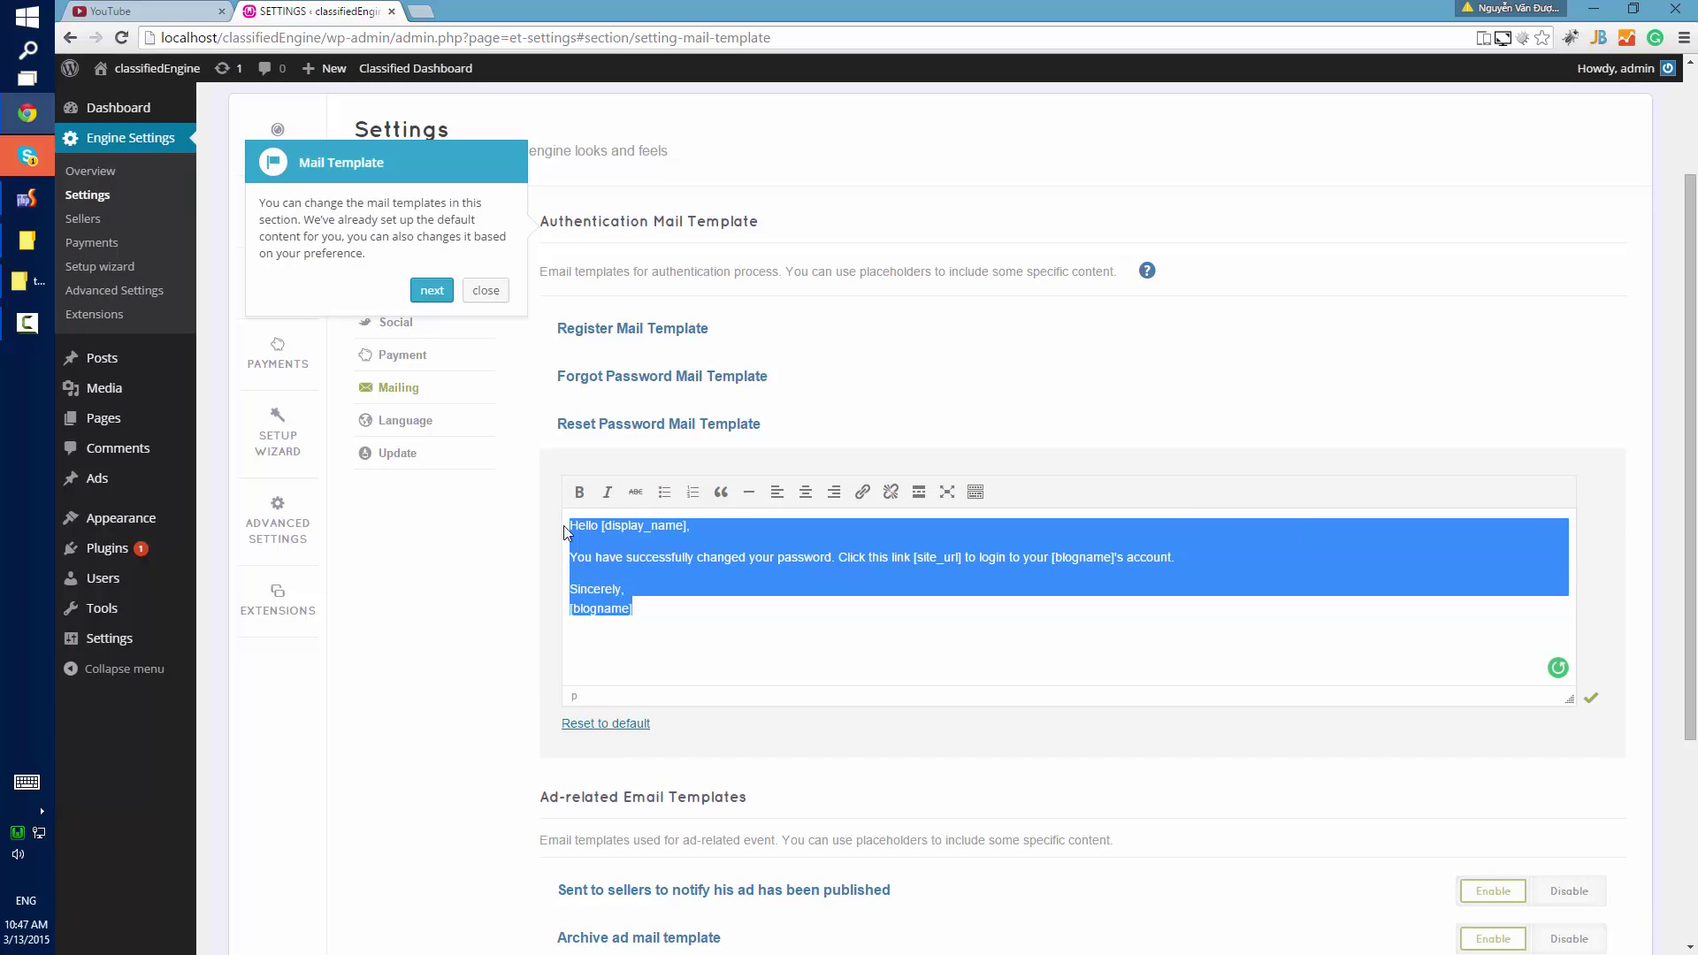
click(485, 378)
click(433, 291)
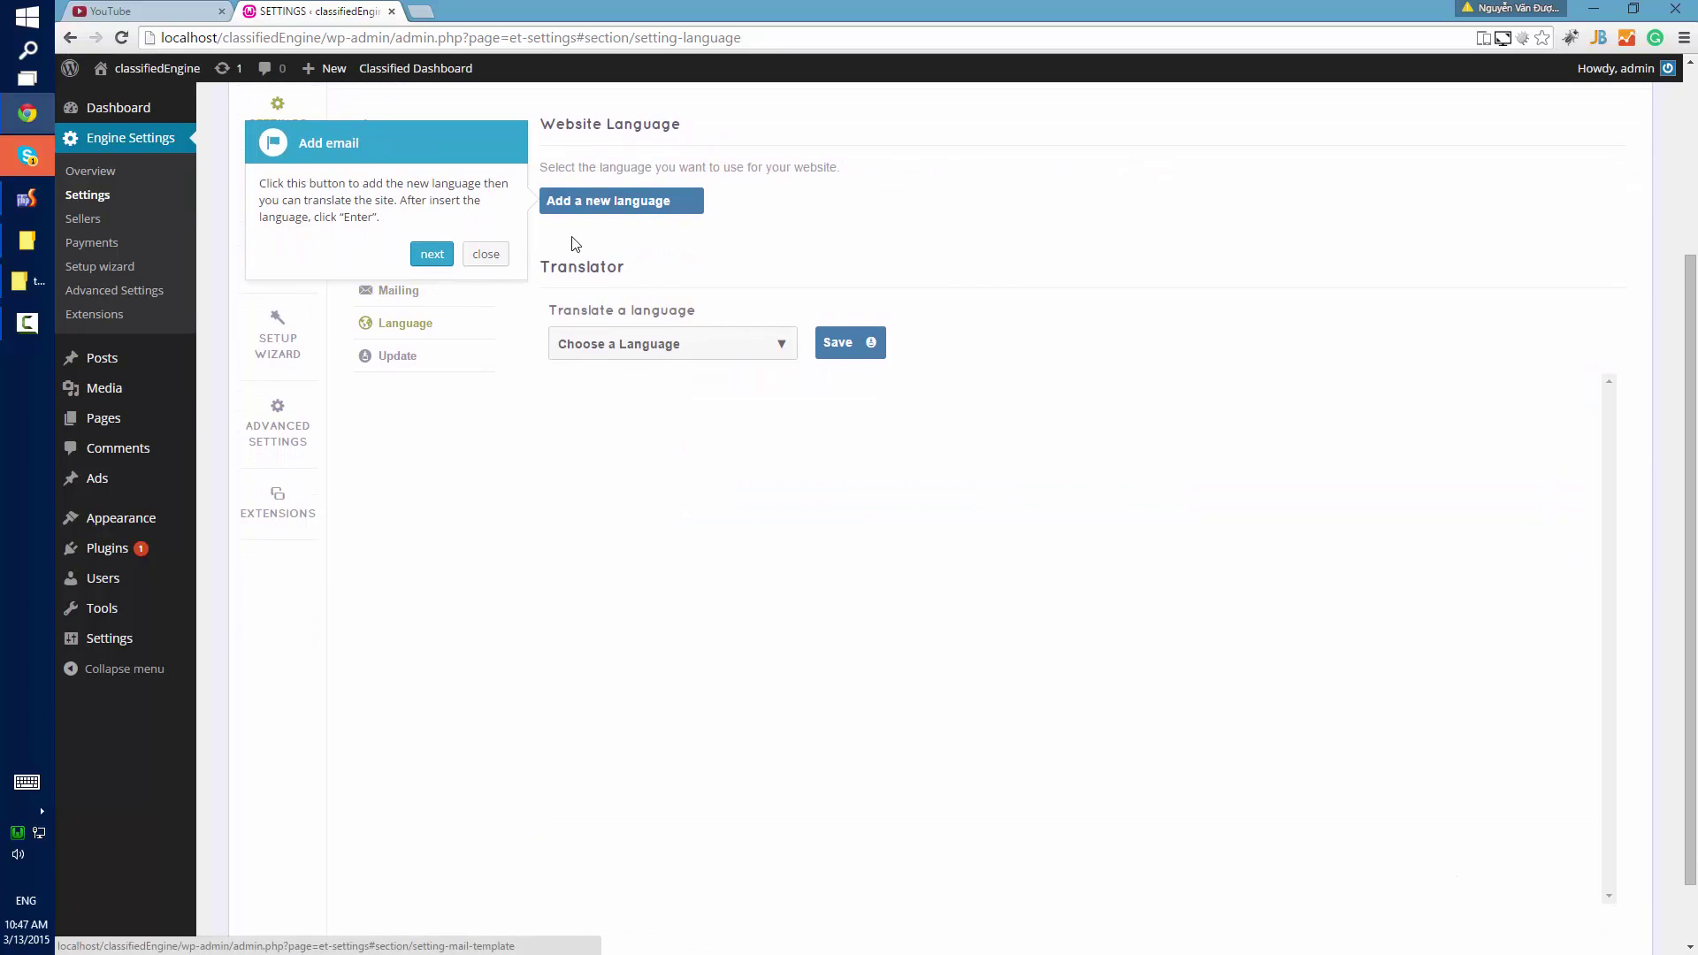
Add vi-VN as a new website language.
click(699, 205)
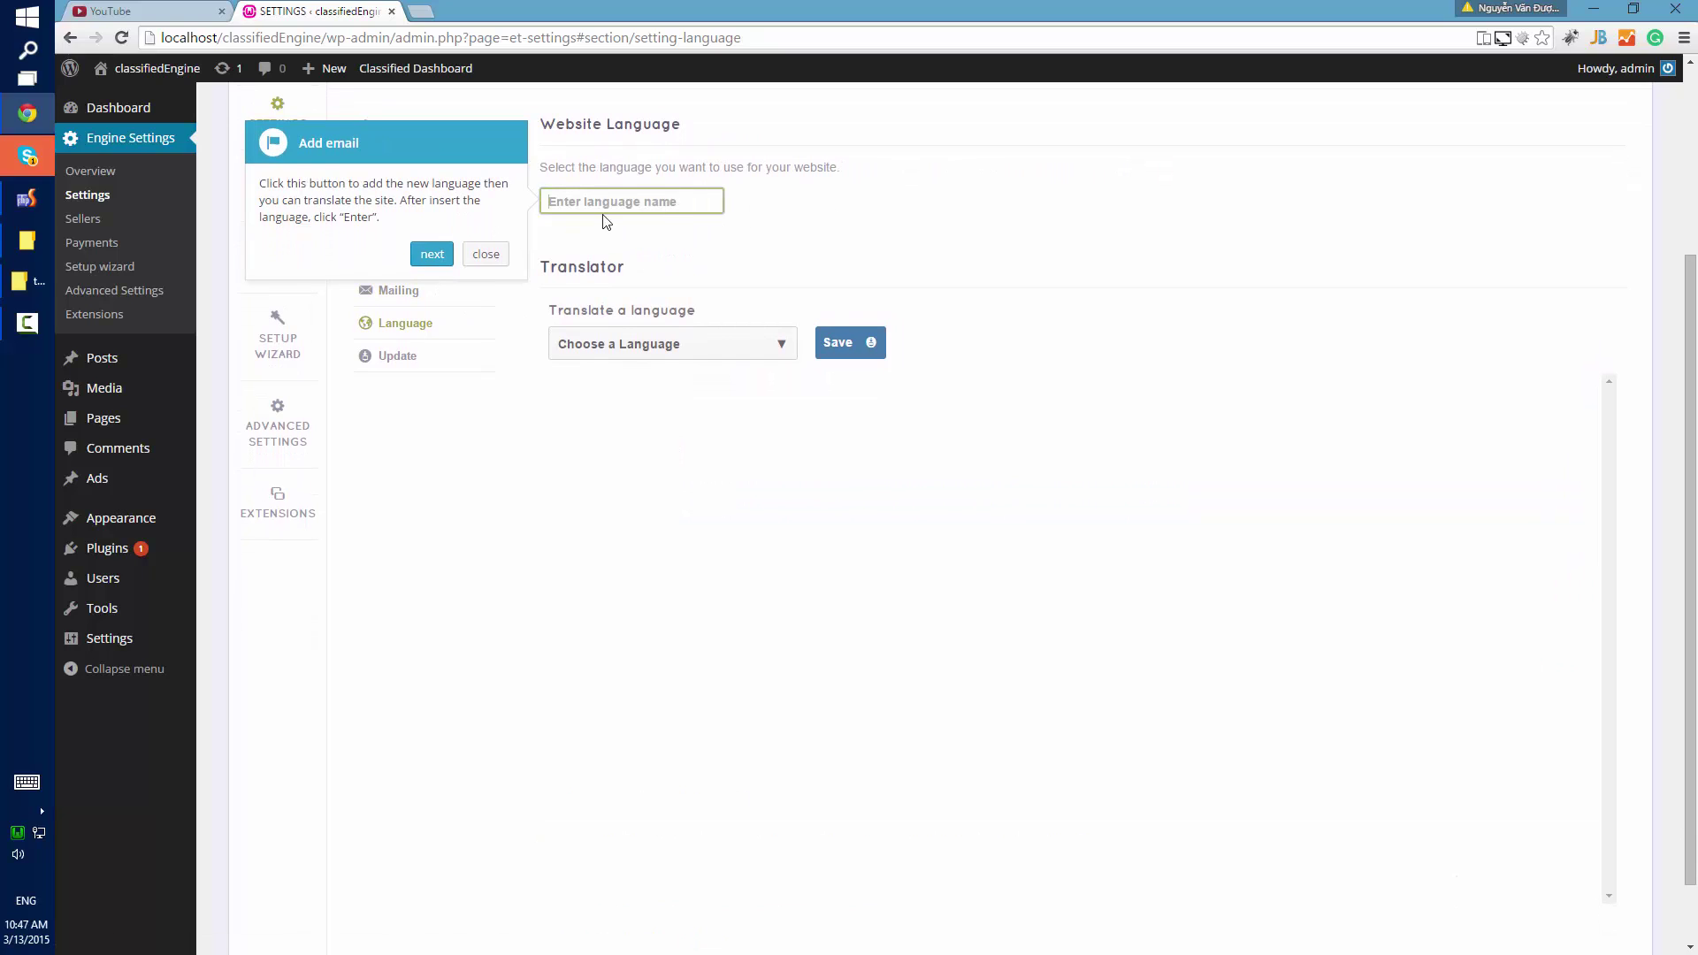
text(VN)
key(Return)
key(ctrl+a)
text(vi)
key(Return)
click(433, 255)
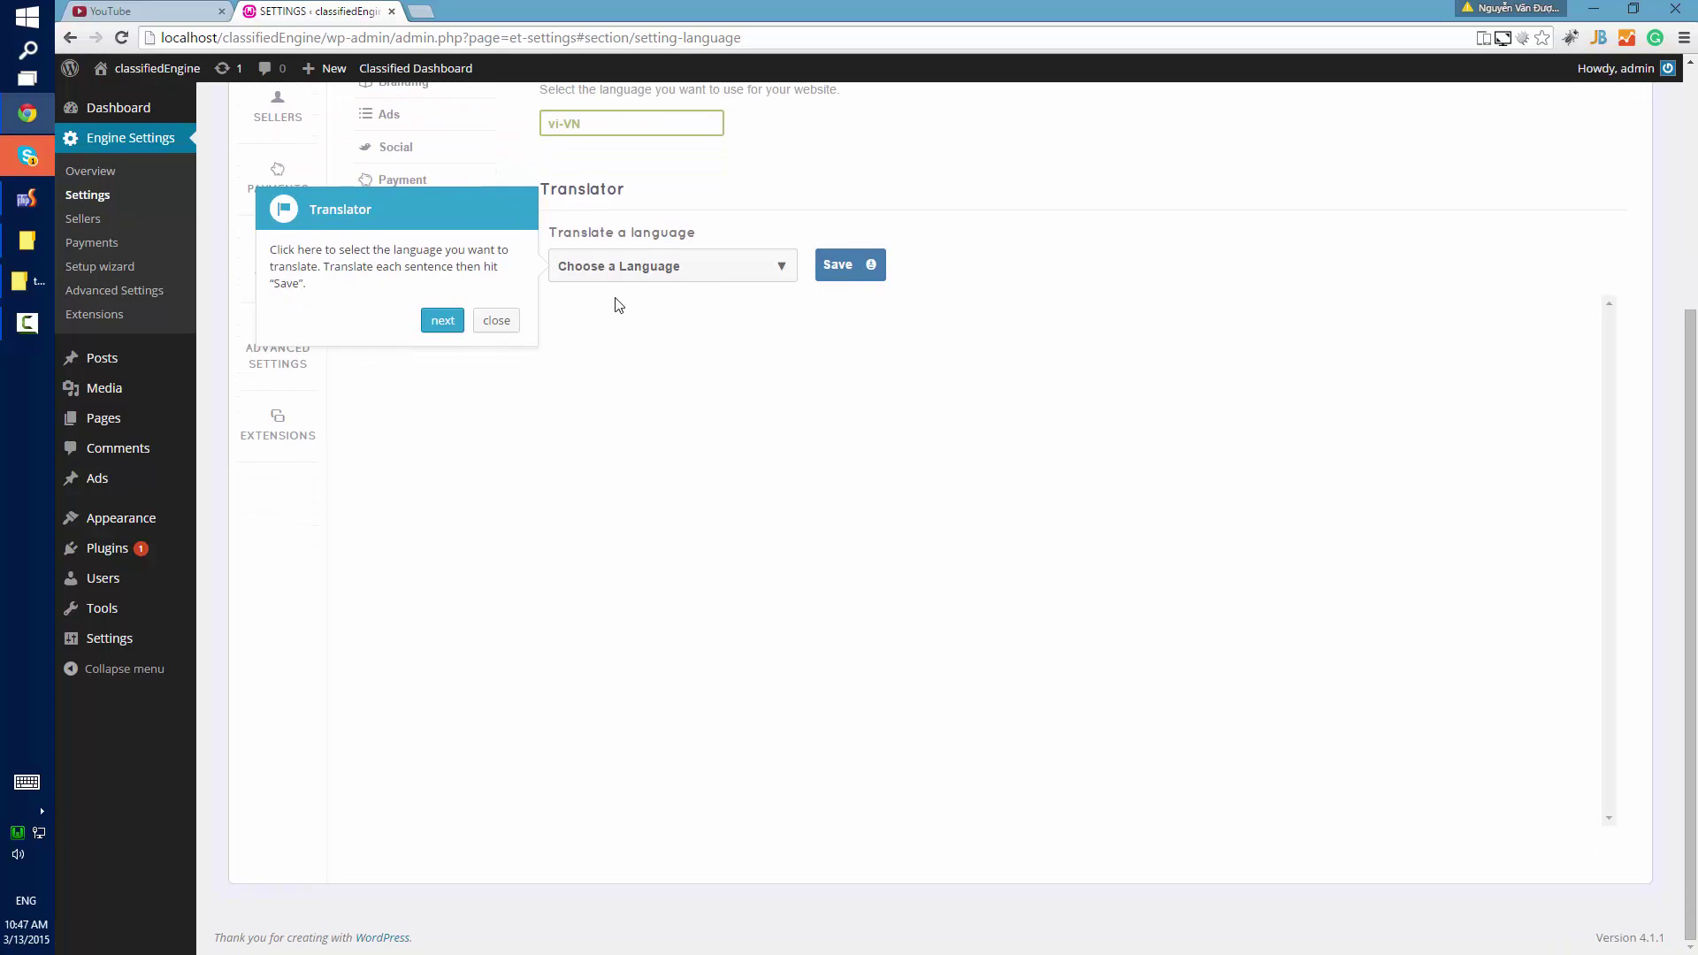
Choose vi-VN as the language to translate in the Translator.
click(703, 272)
click(701, 269)
scroll(777, 496, up, 2)
click(683, 297)
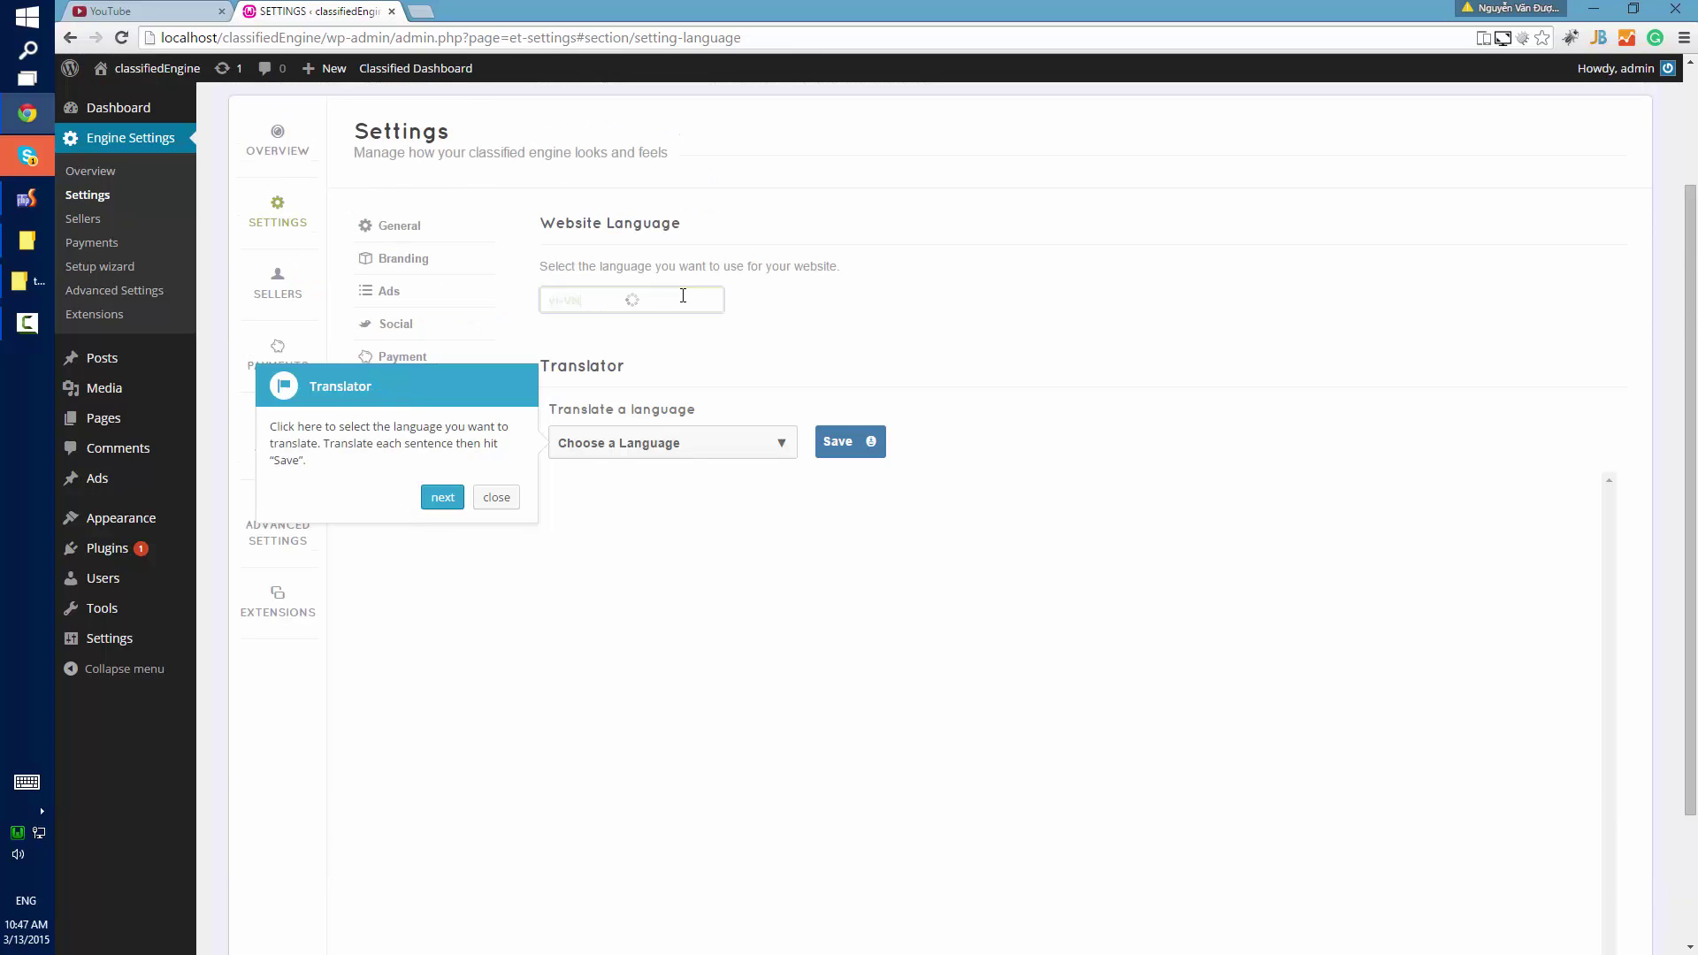
click(758, 453)
click(761, 483)
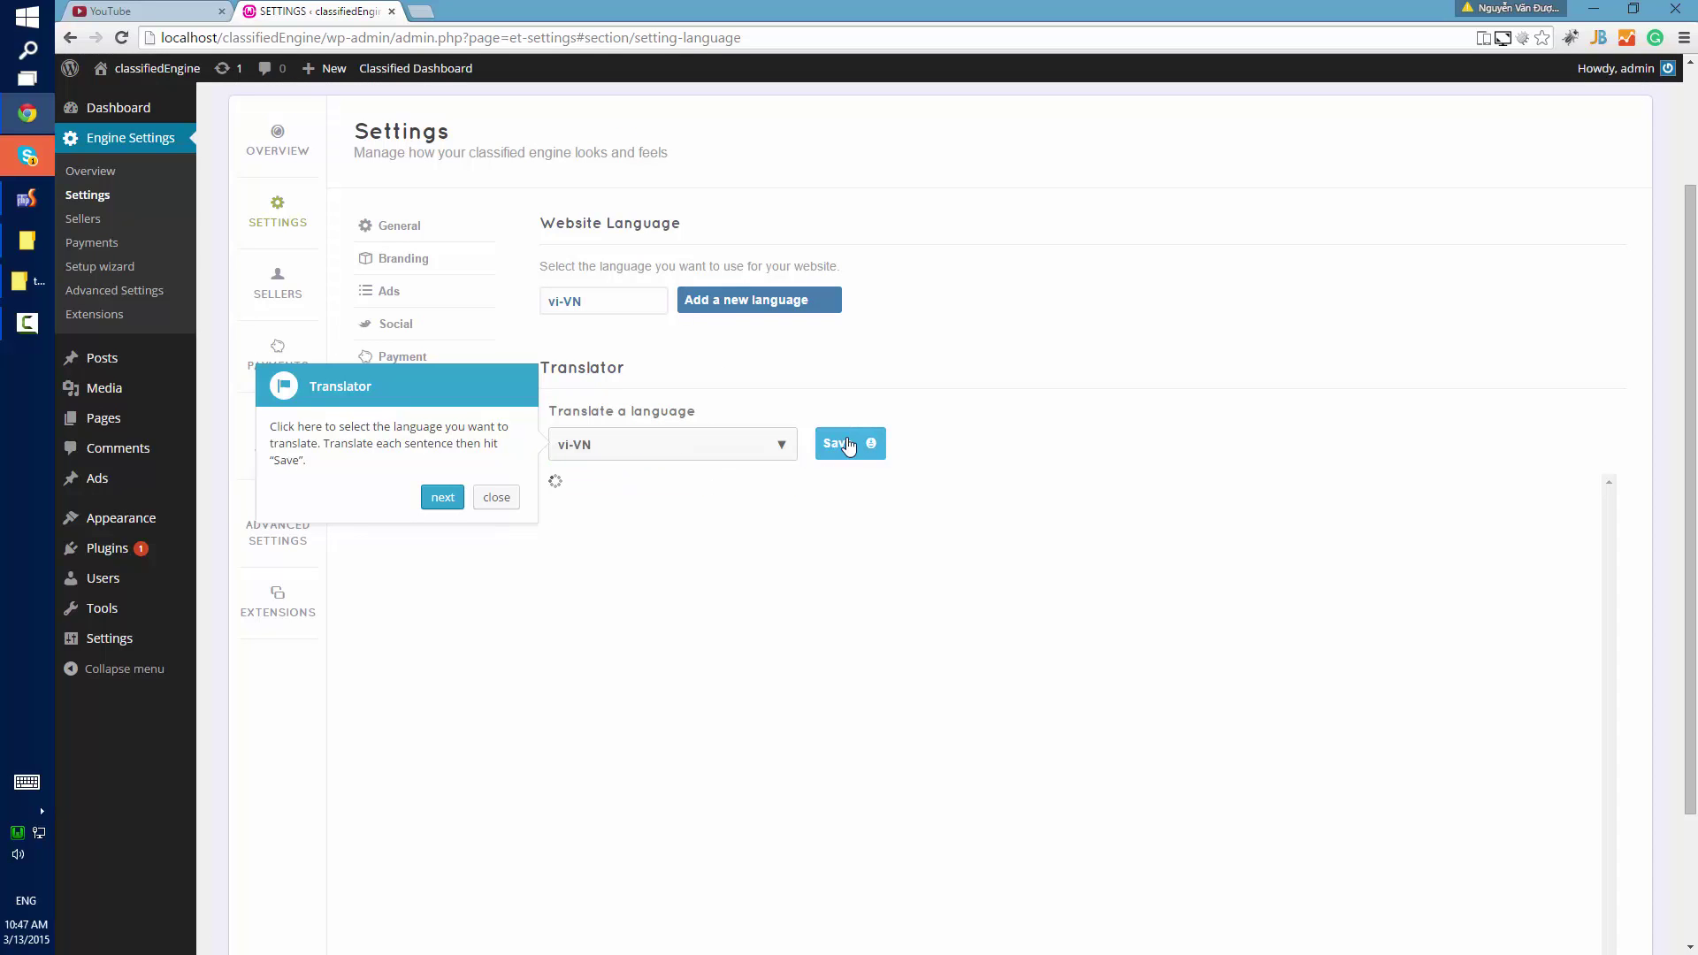
click(645, 536)
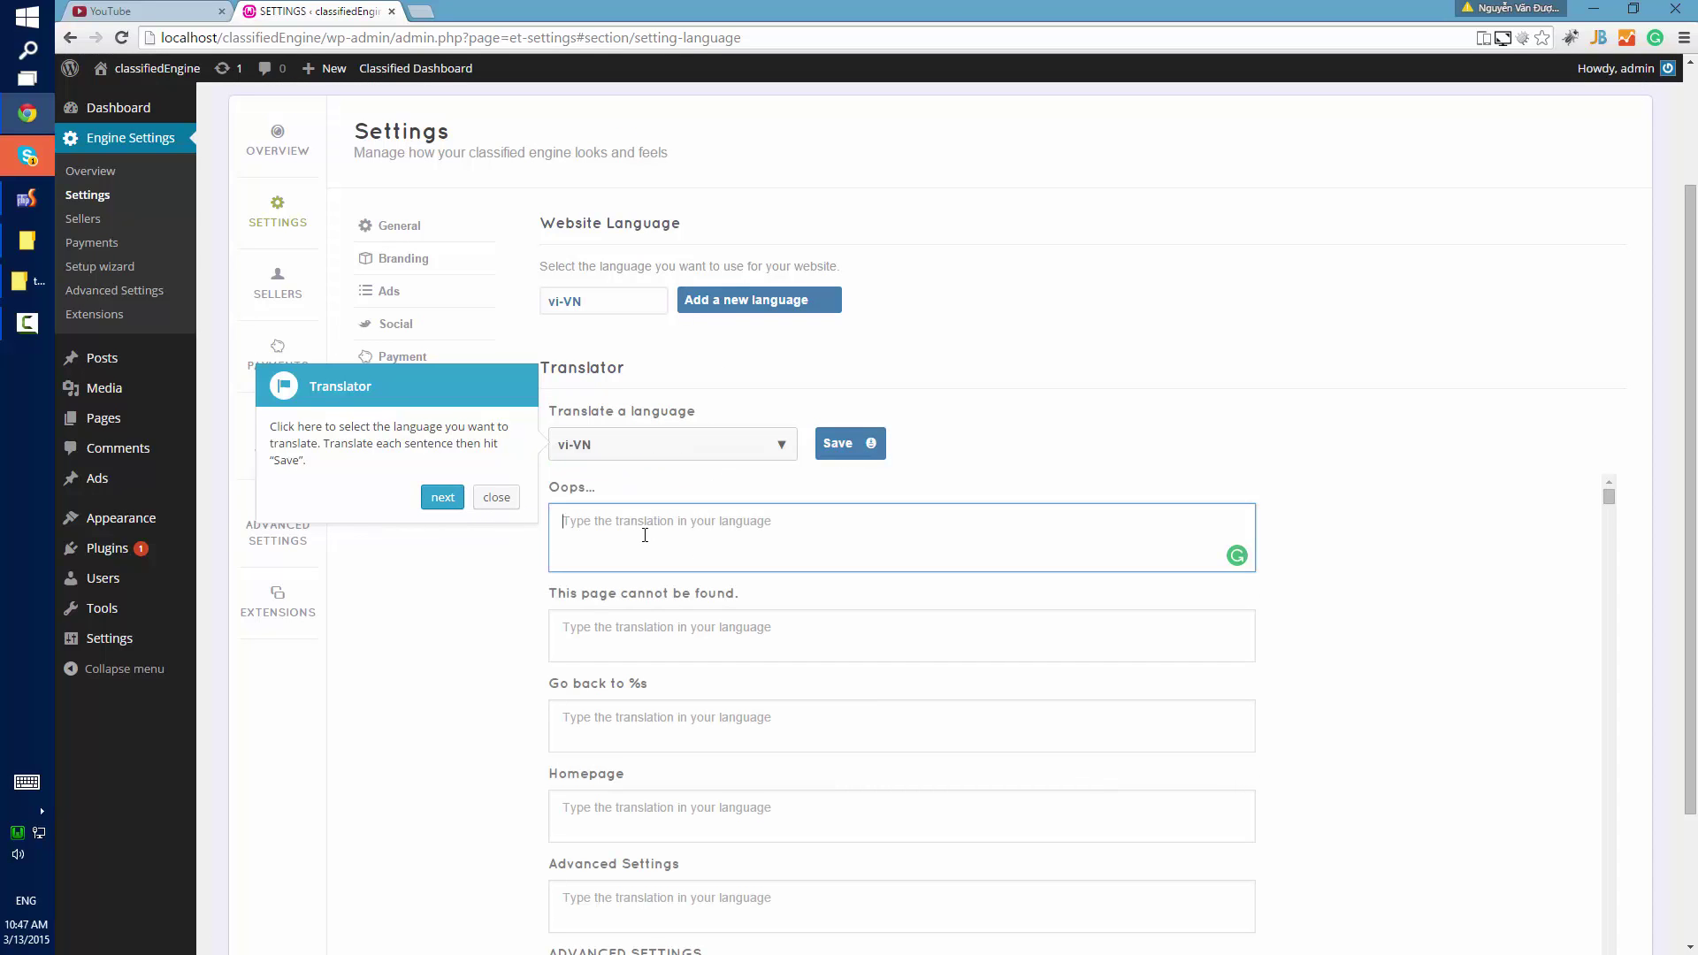
Translate 'Go back to %s' as 'Trở lại %s' and Homepage as 'Trang chủ'.
click(615, 739)
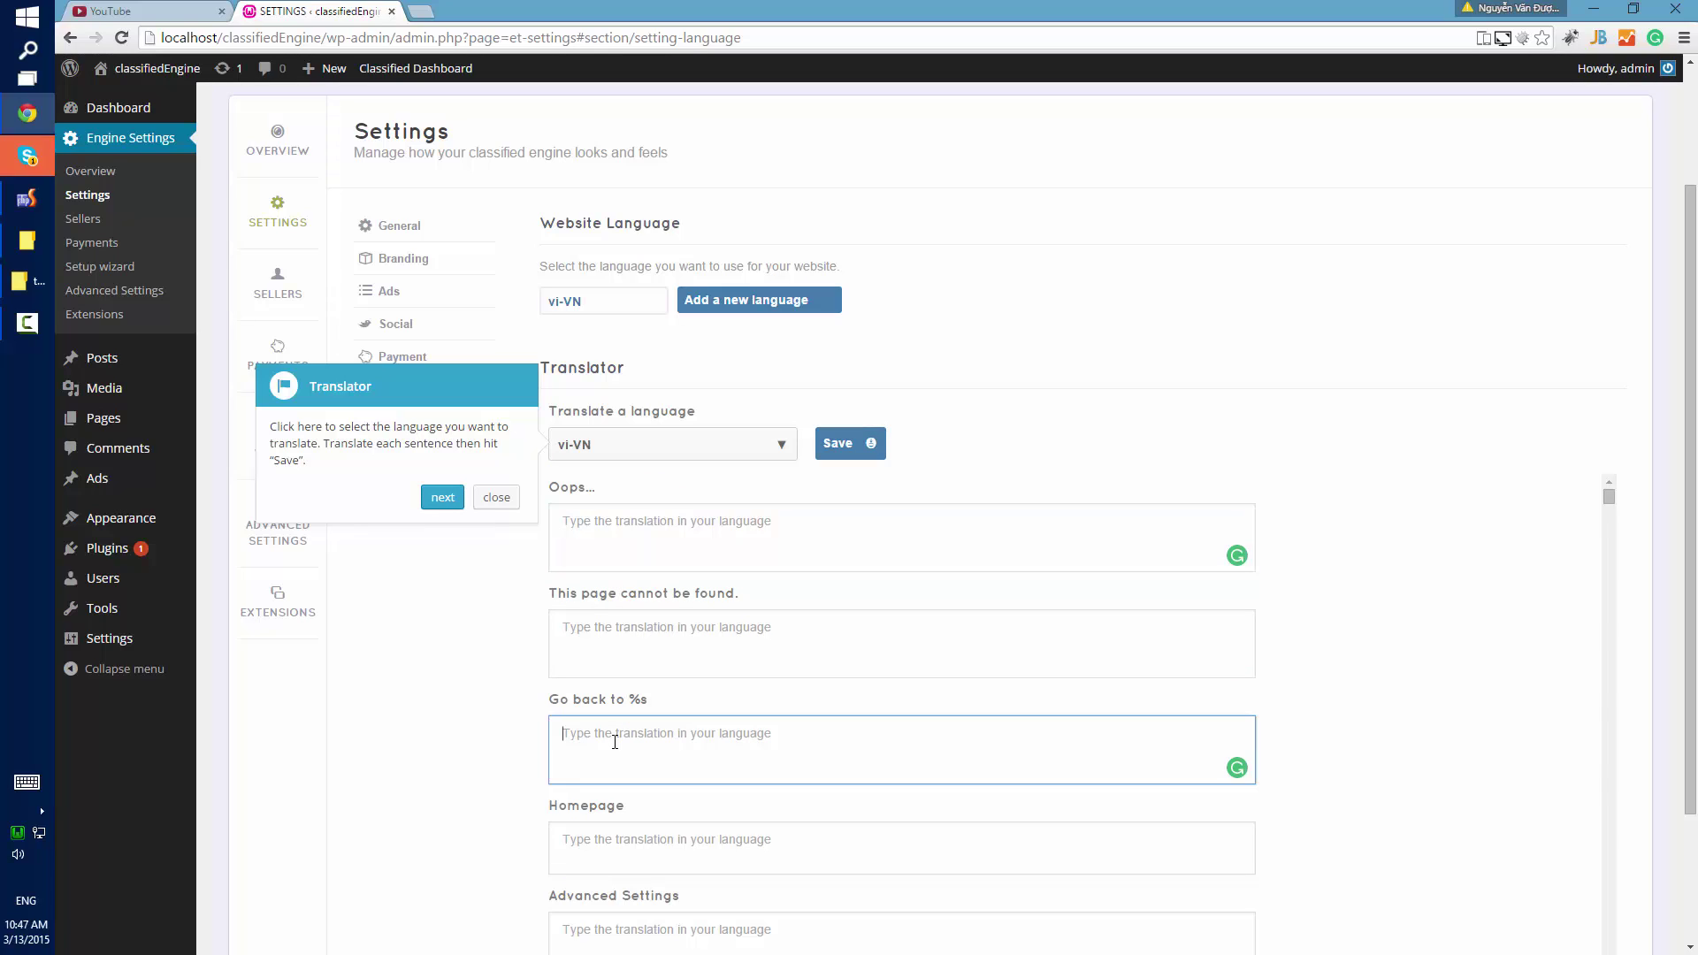
text(Trở l)
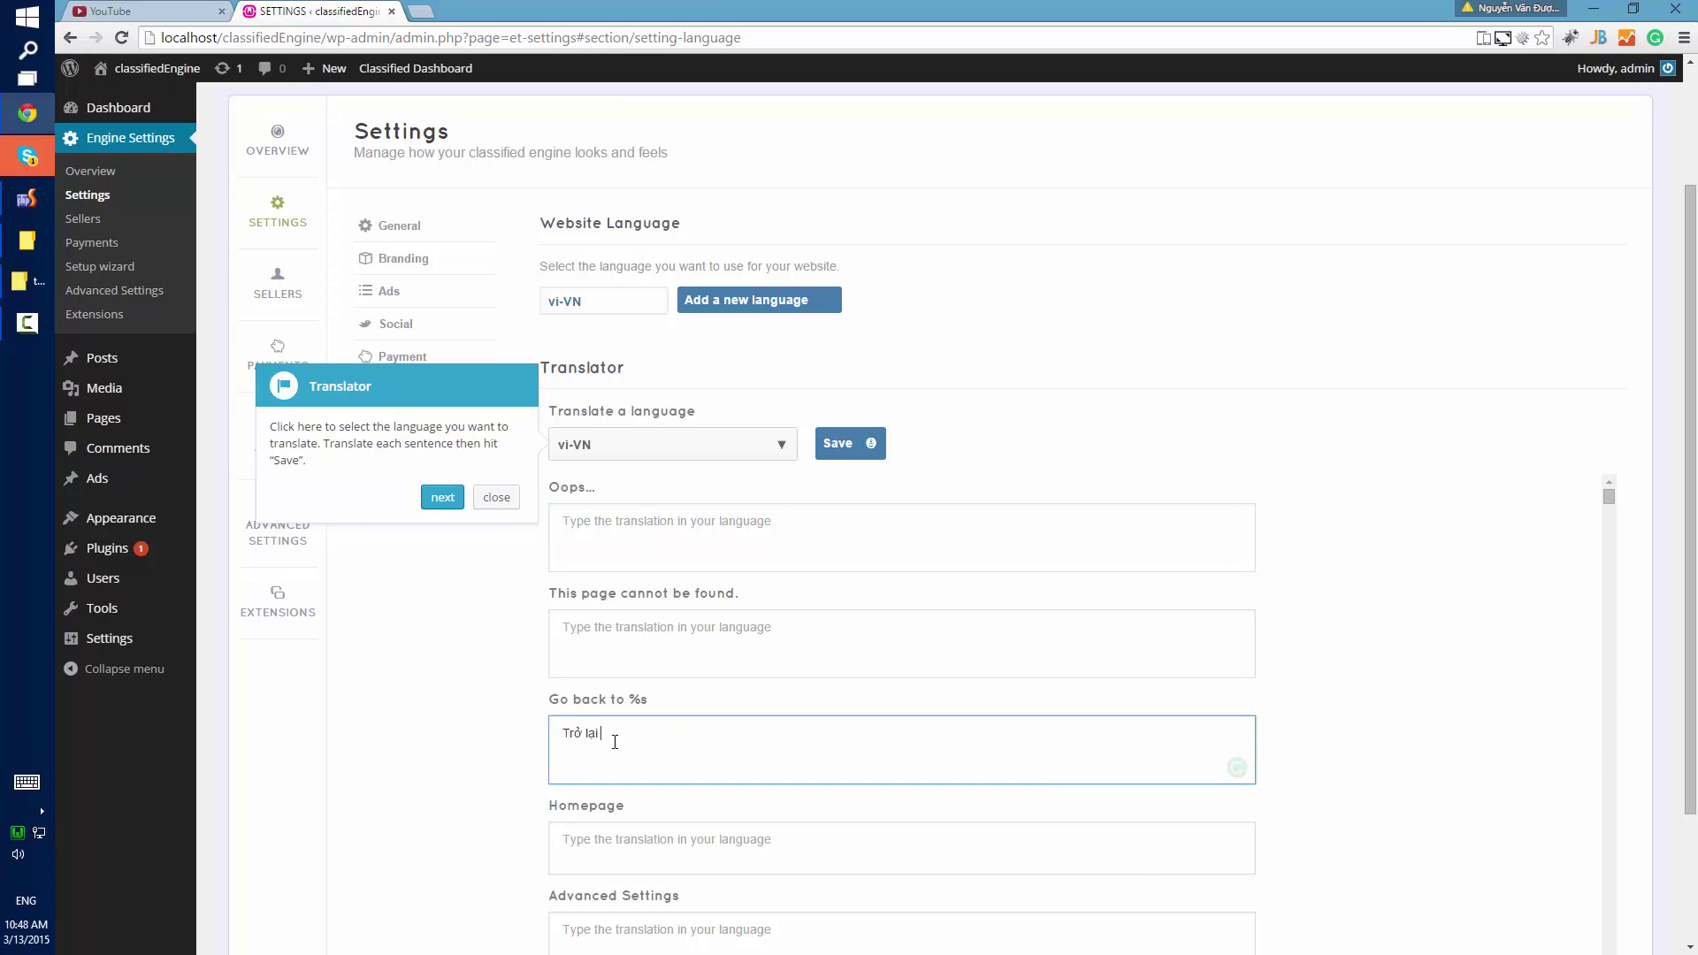
text(ại %s)
click(602, 839)
text(Tảng)
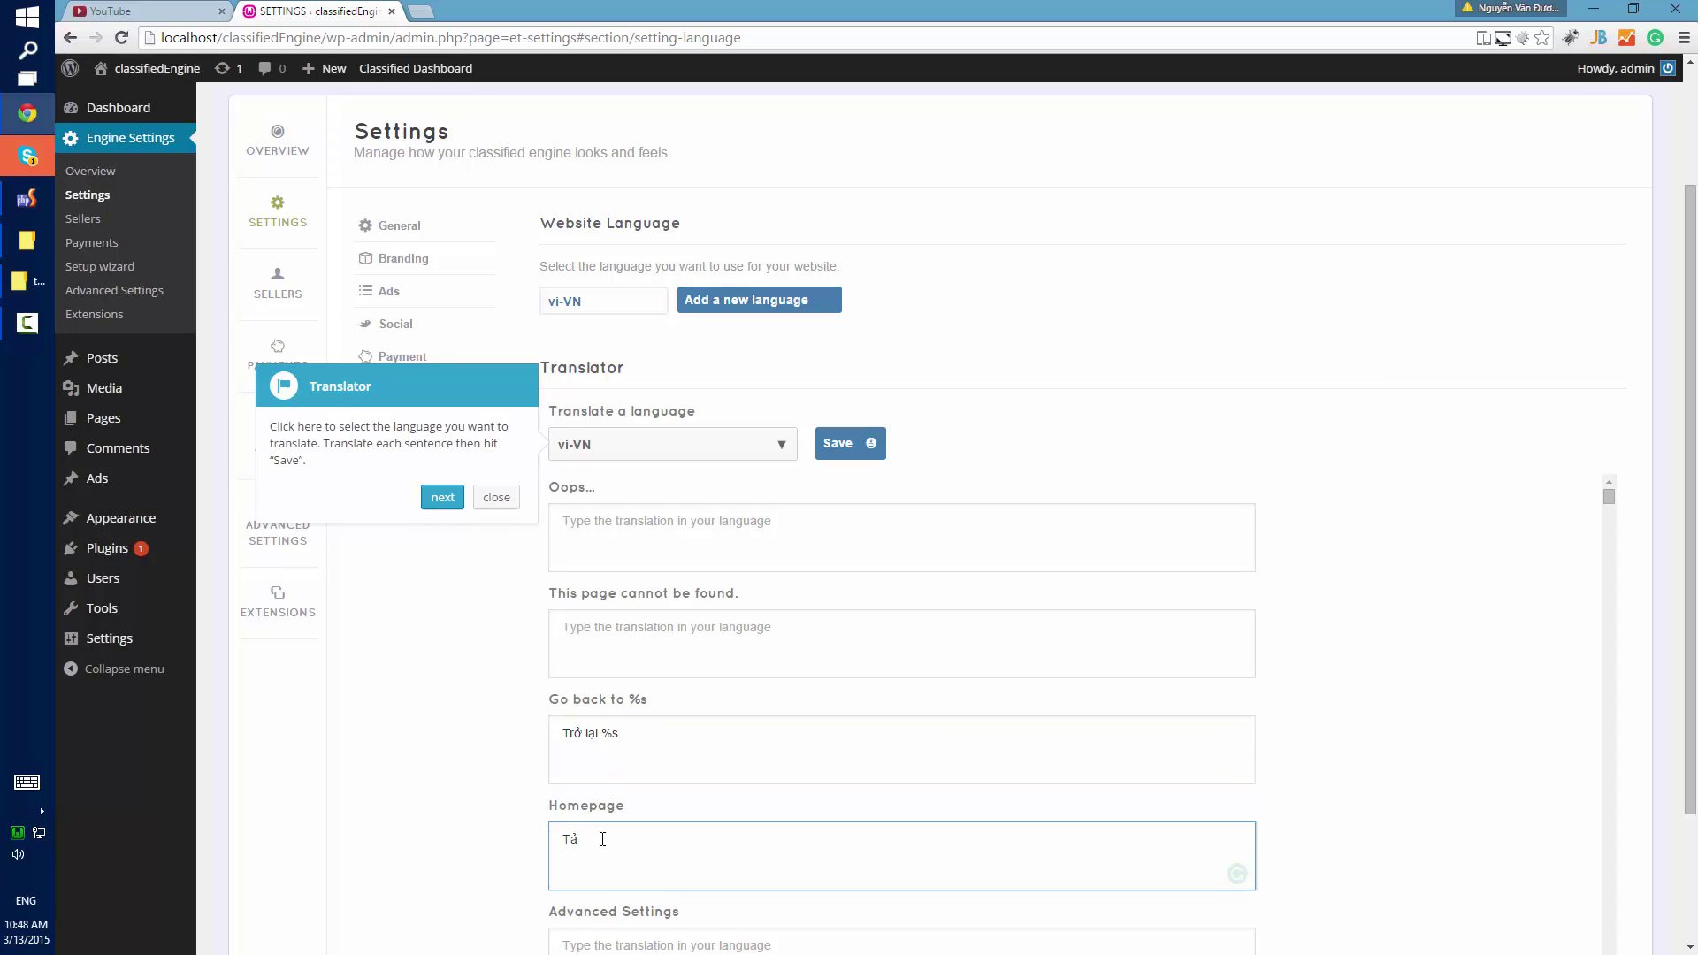
key(BackSpace)
key(BackSpace)
text(Trang chủ)
click(442, 497)
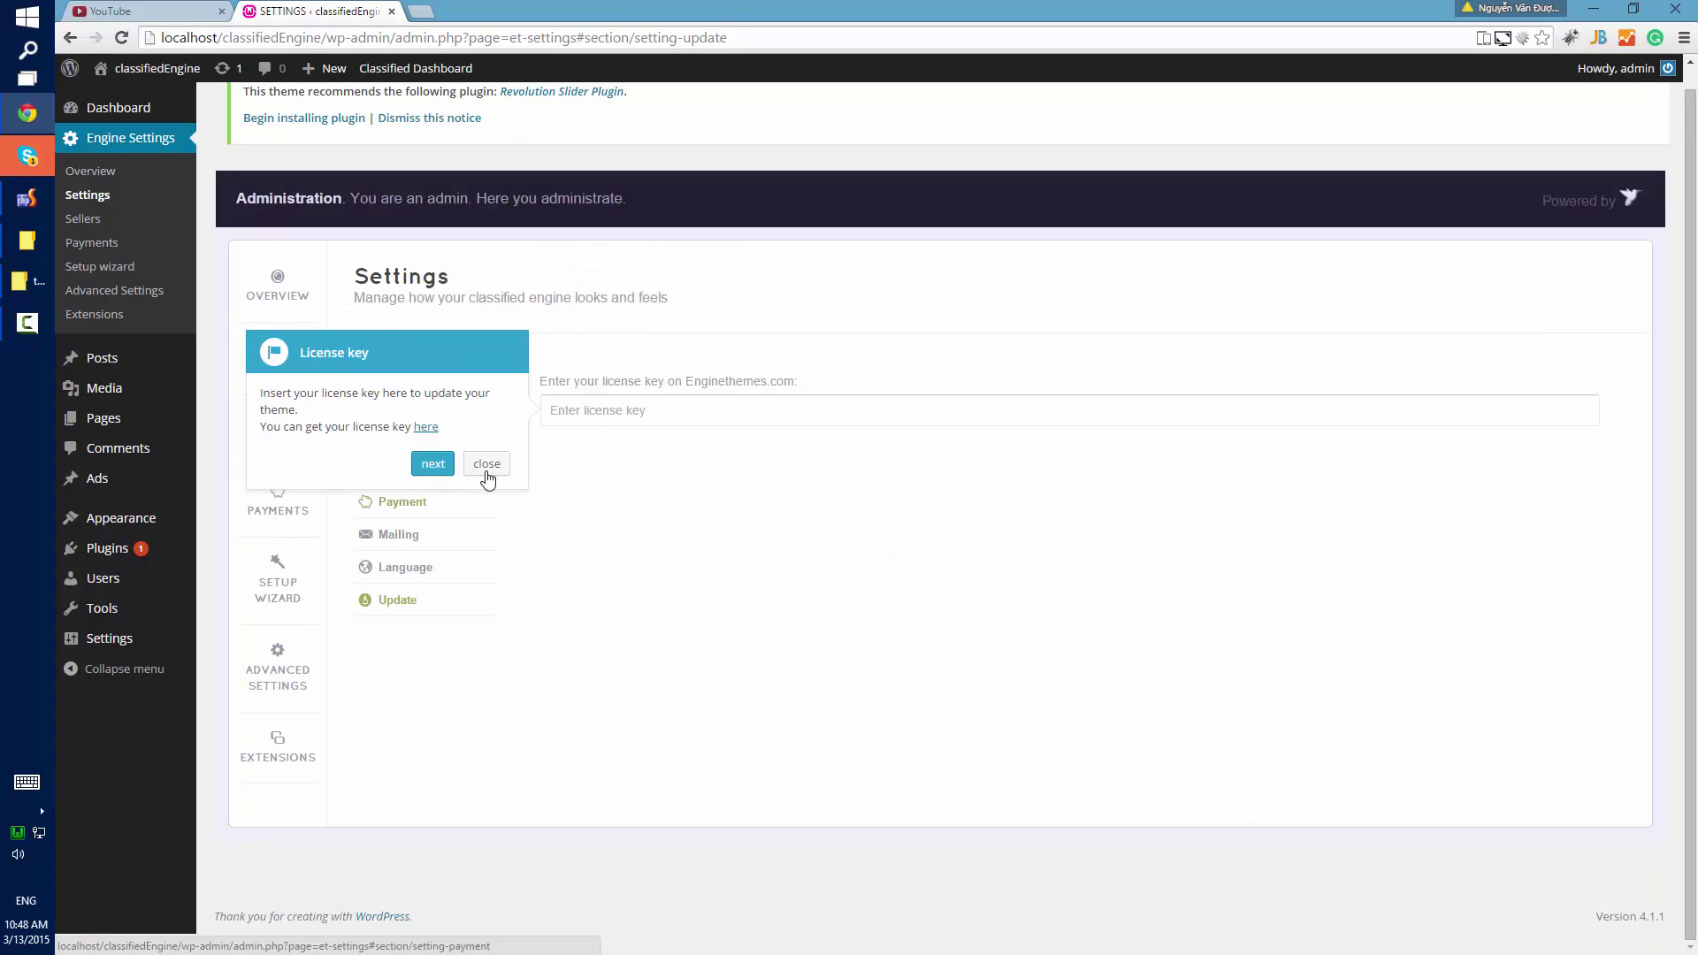
Save the vi-VN language settings in the Language section.
click(482, 569)
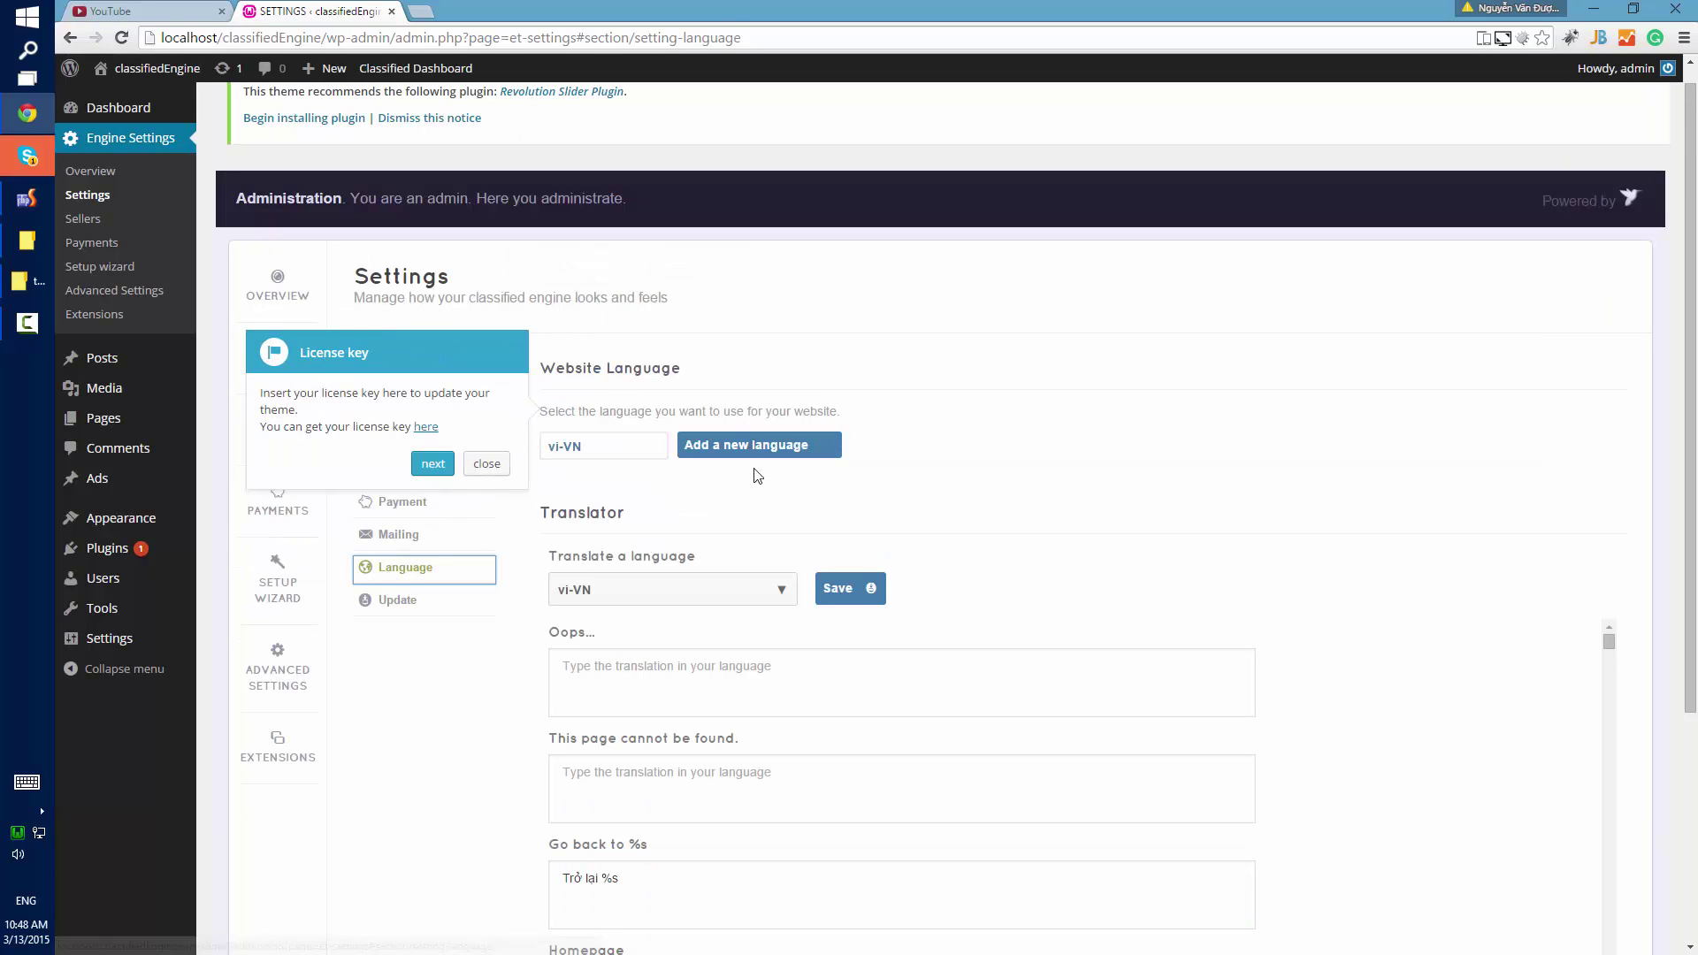
click(836, 590)
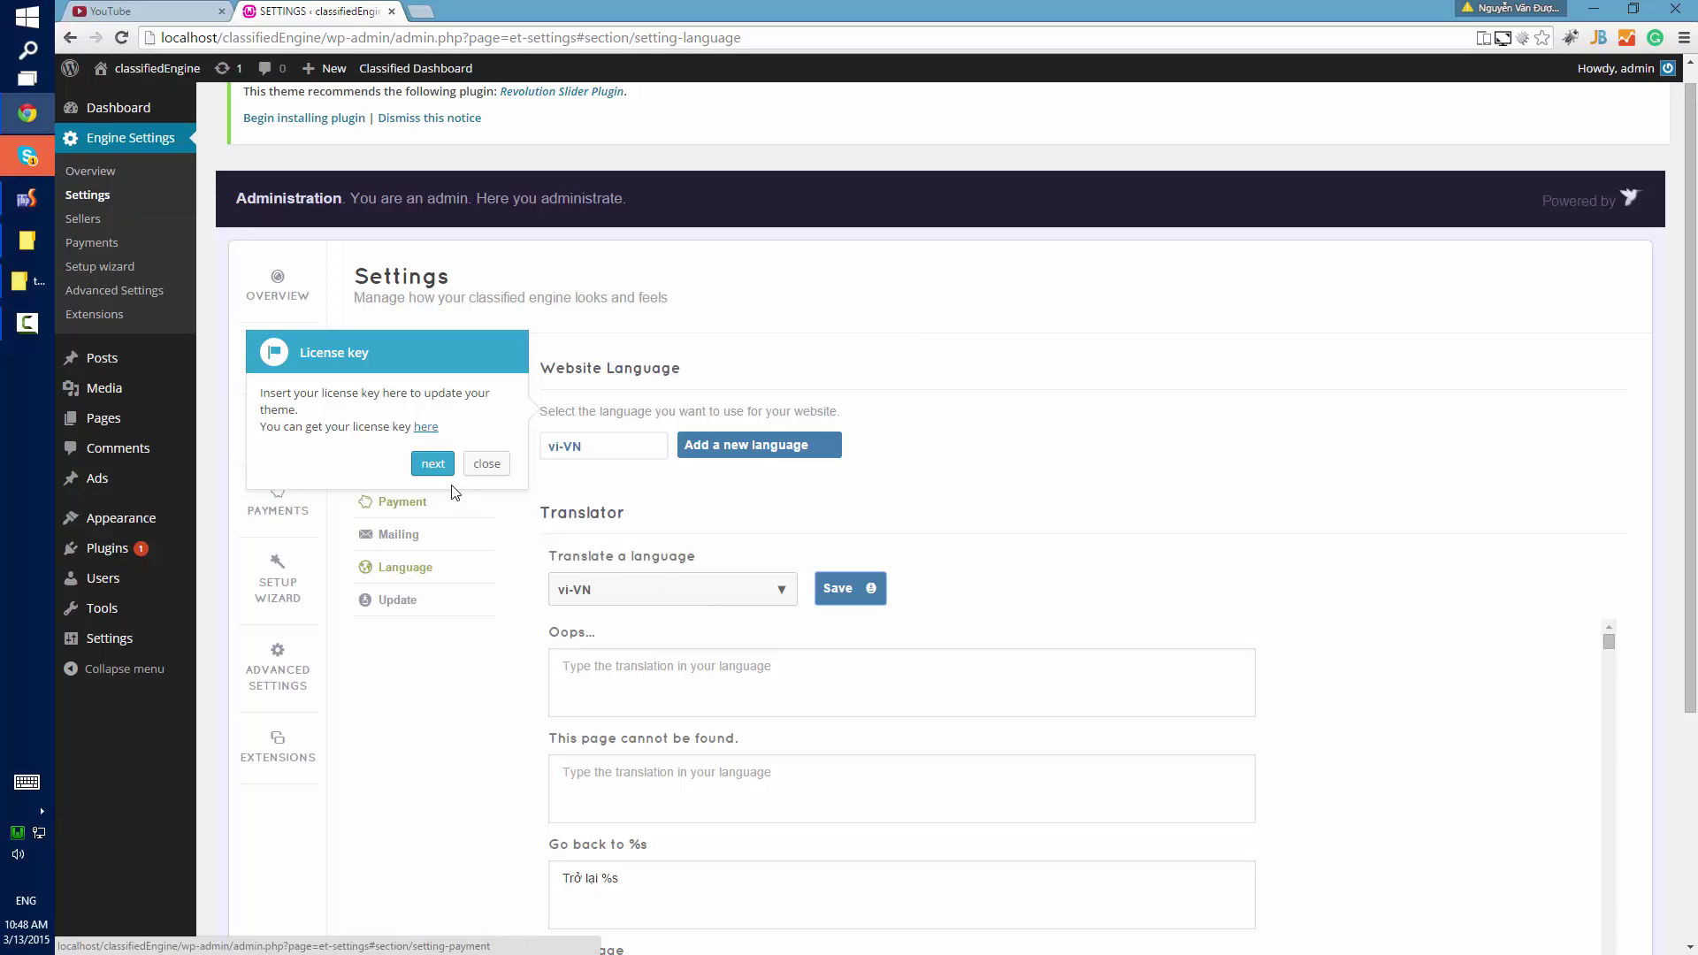
click(432, 467)
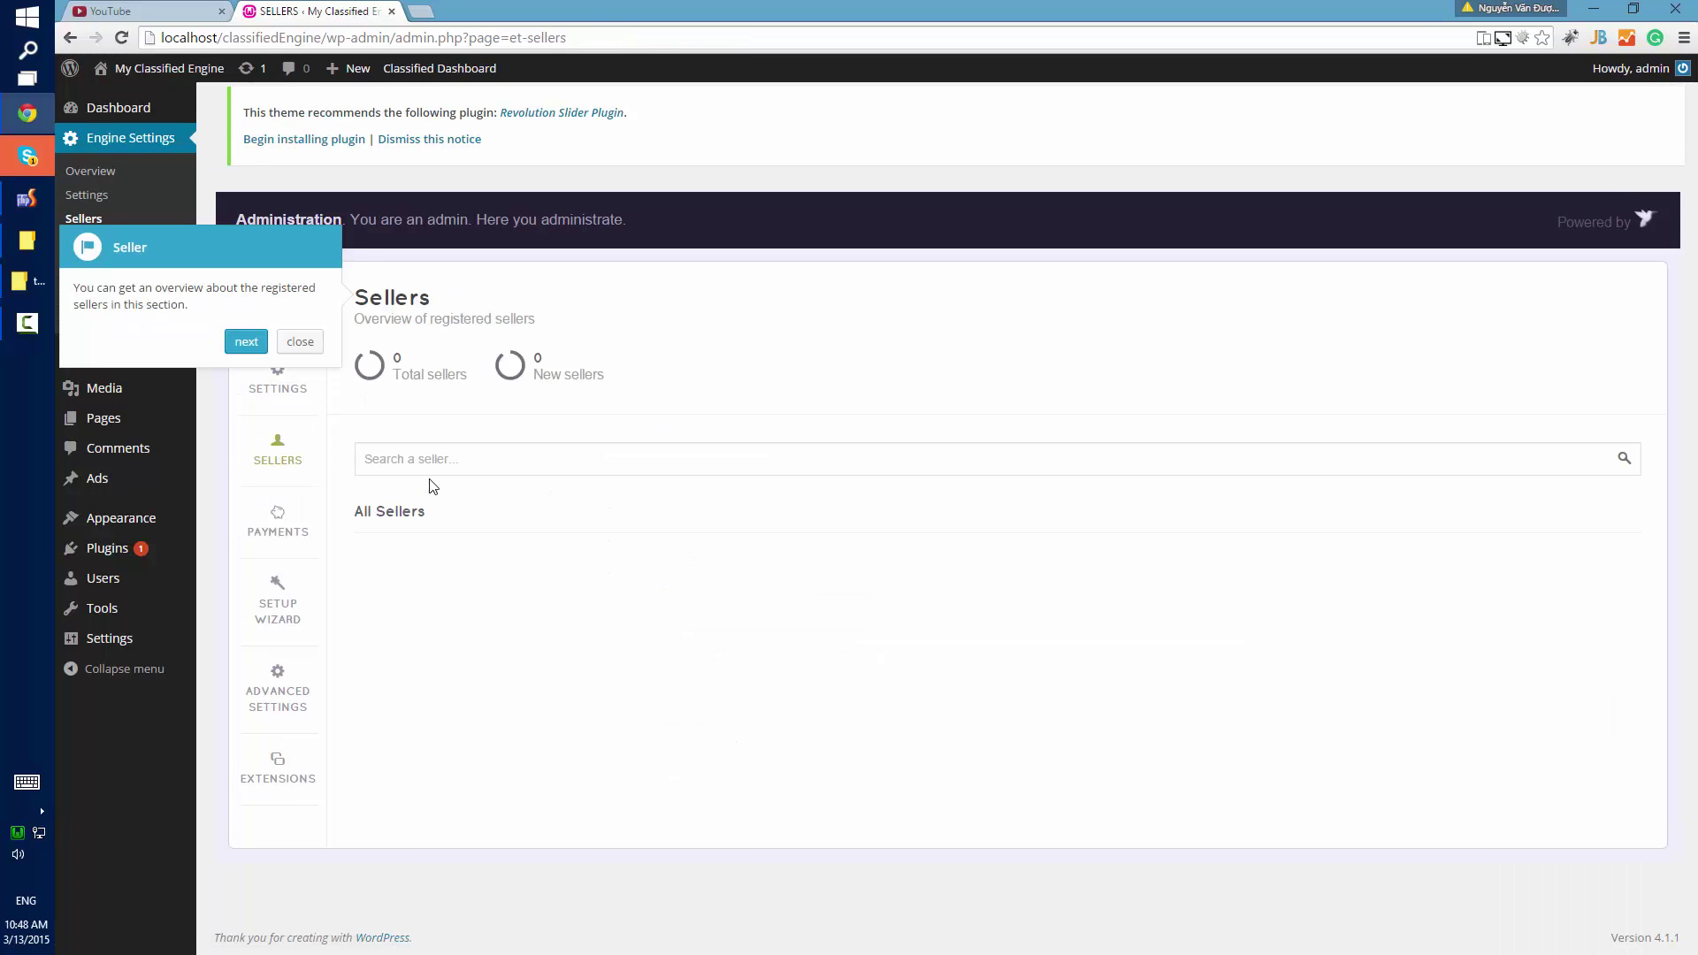
Step through the Sellers and Payments tour, trying the 2CheckOut and Cash filters.
click(247, 341)
click(247, 505)
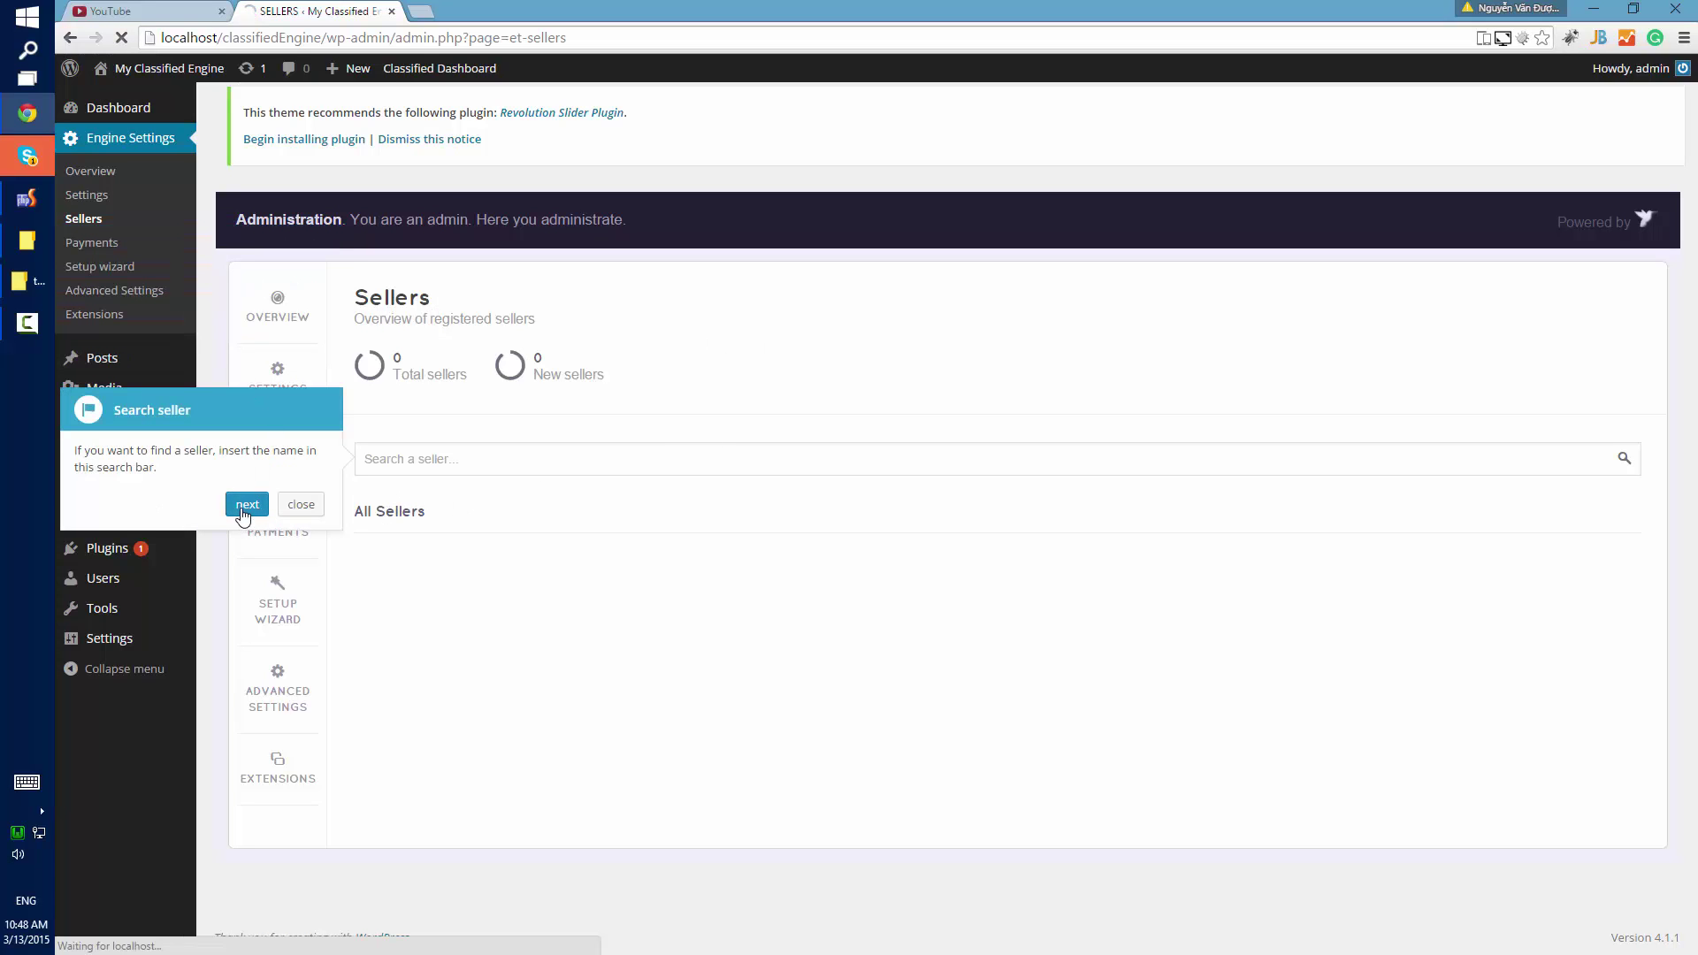
click(247, 361)
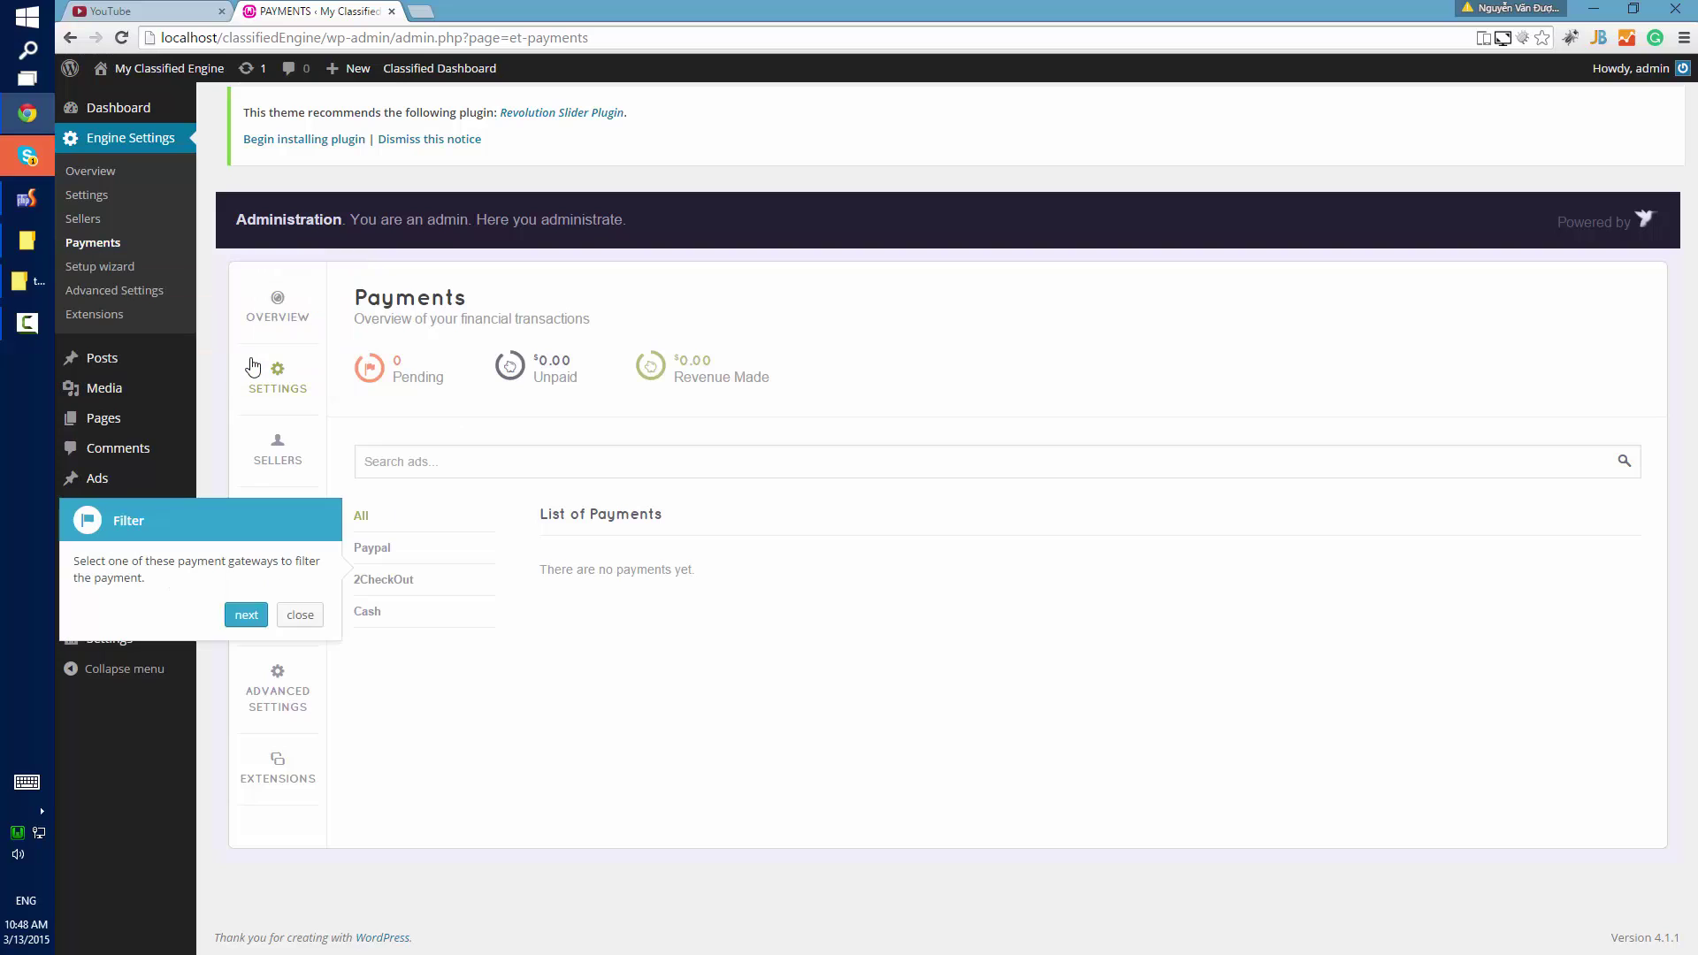
click(385, 580)
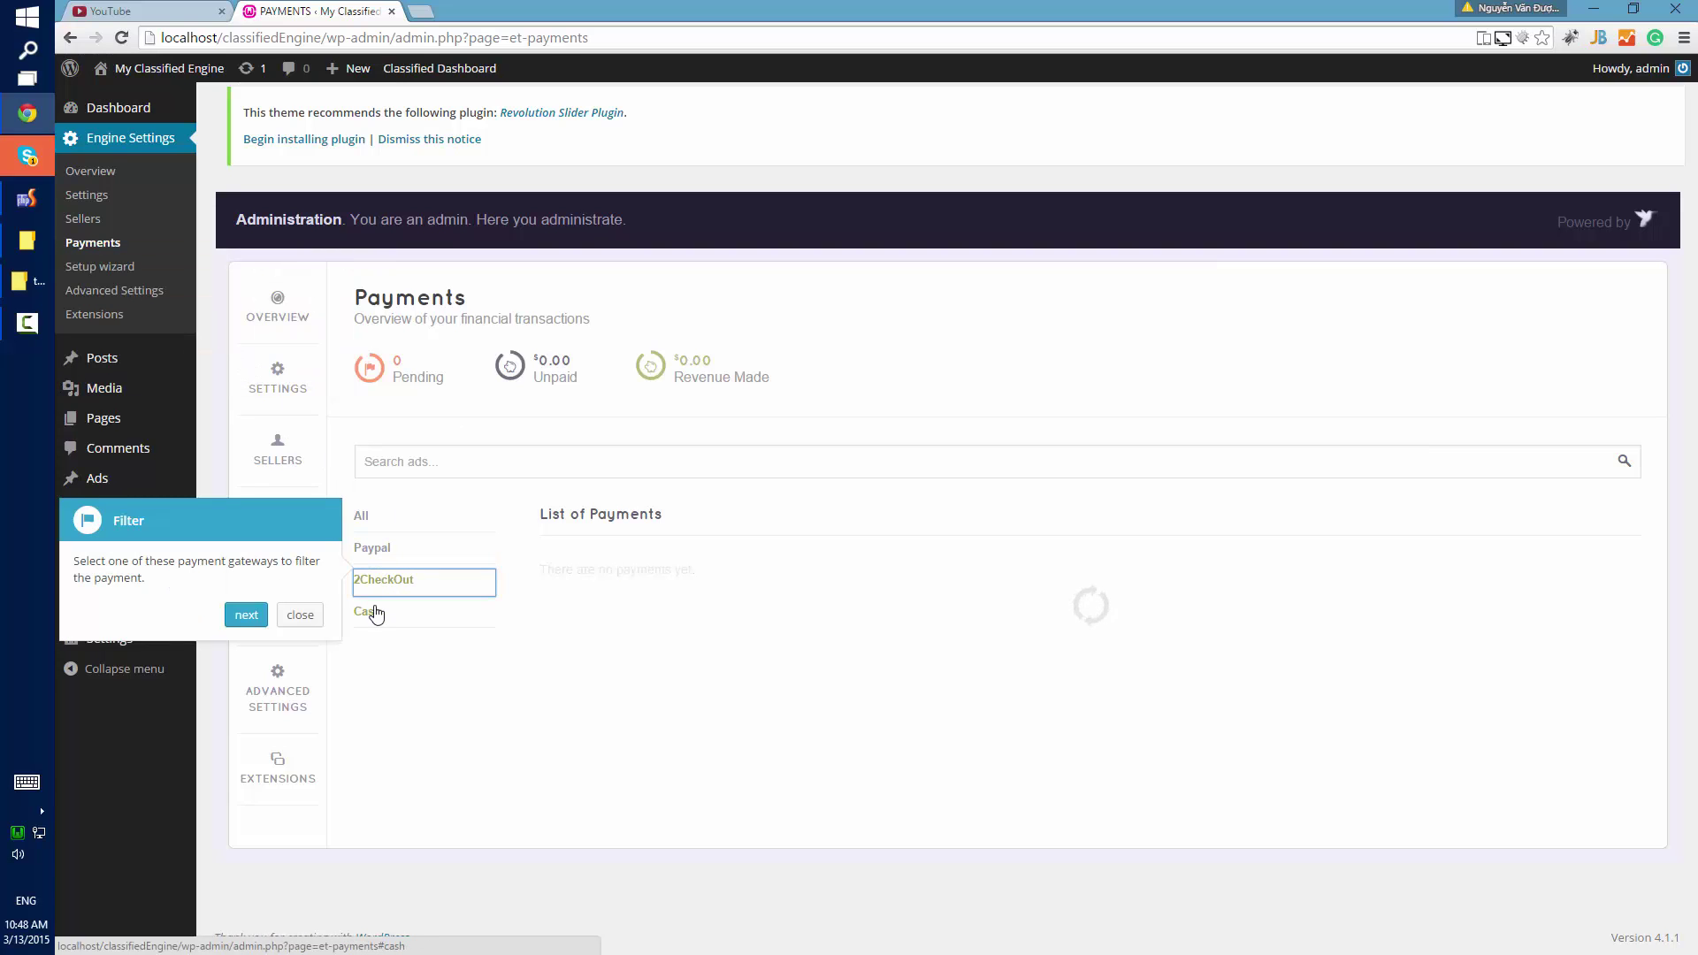
click(368, 610)
click(255, 624)
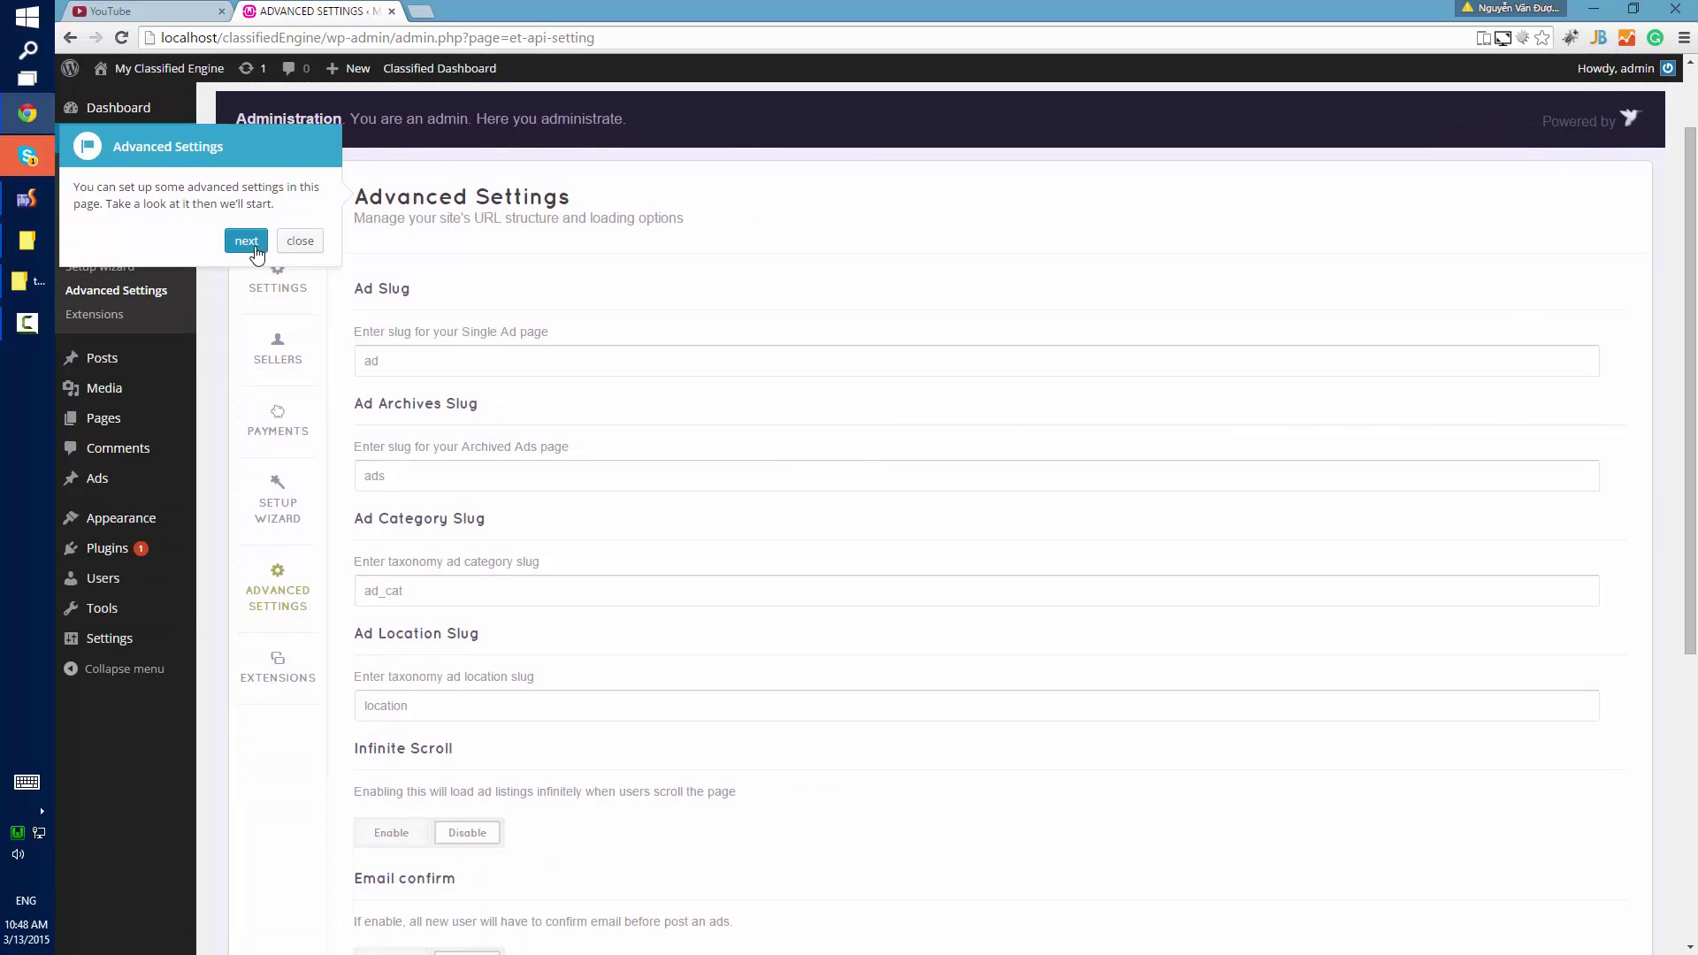
Step through the Infinite Scroll and max ad categories tips in Advanced Settings.
click(246, 240)
scroll(247, 249, down, 5)
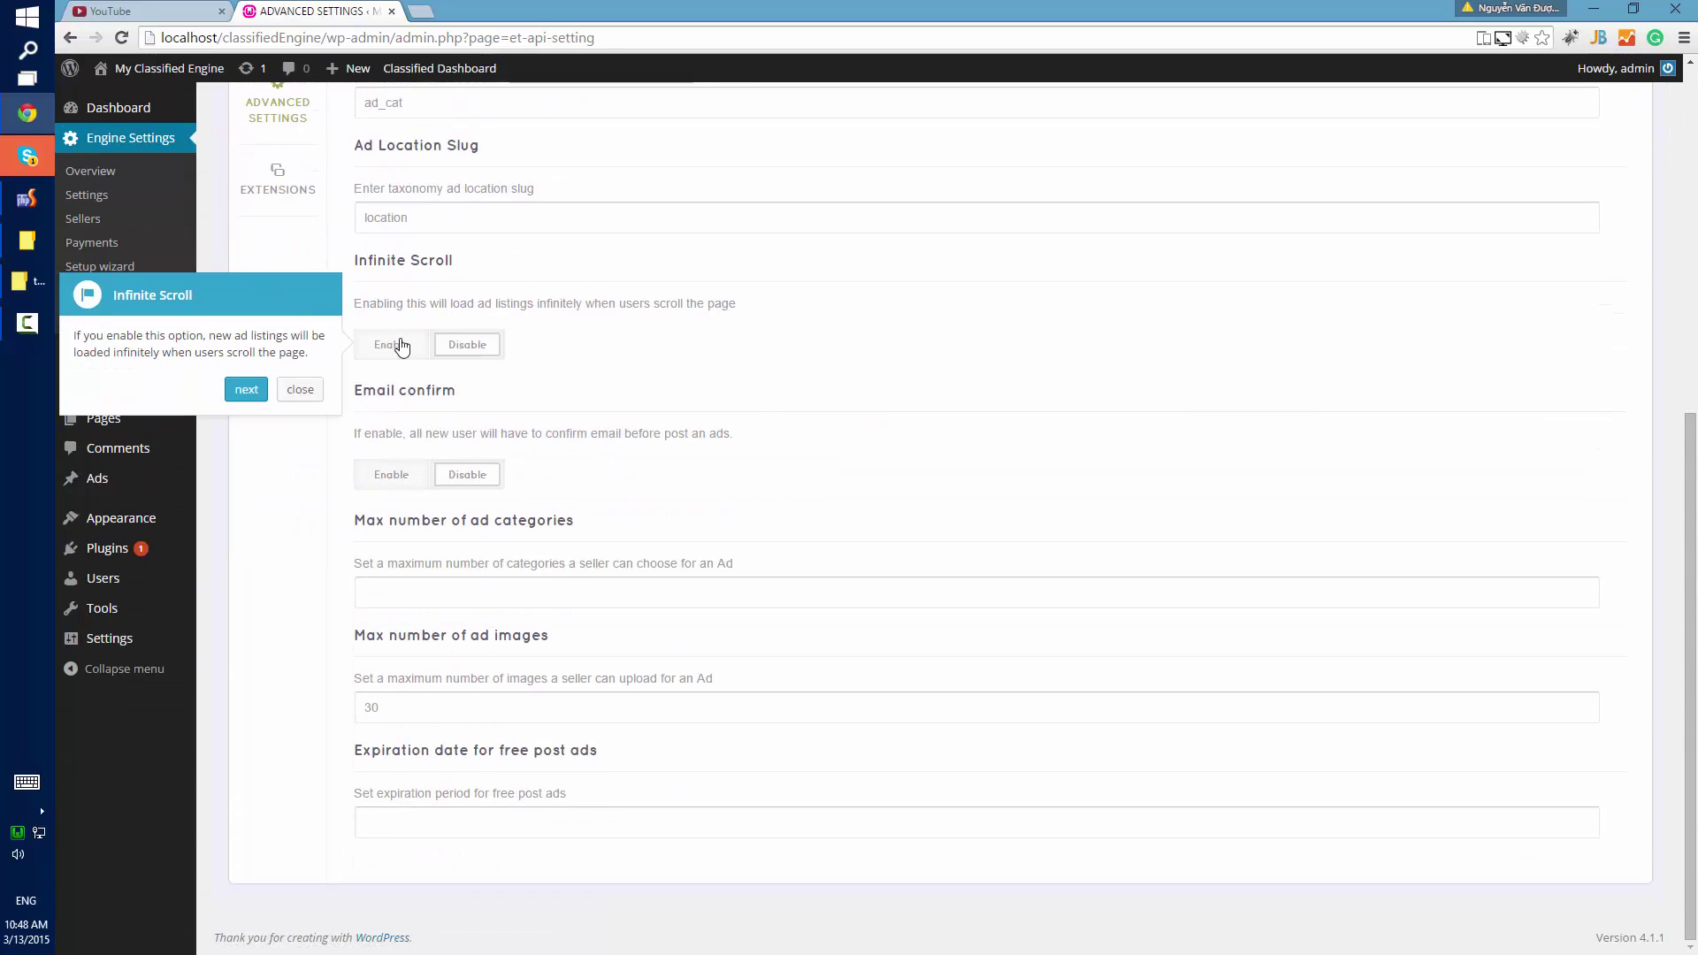
triple_click(387, 261)
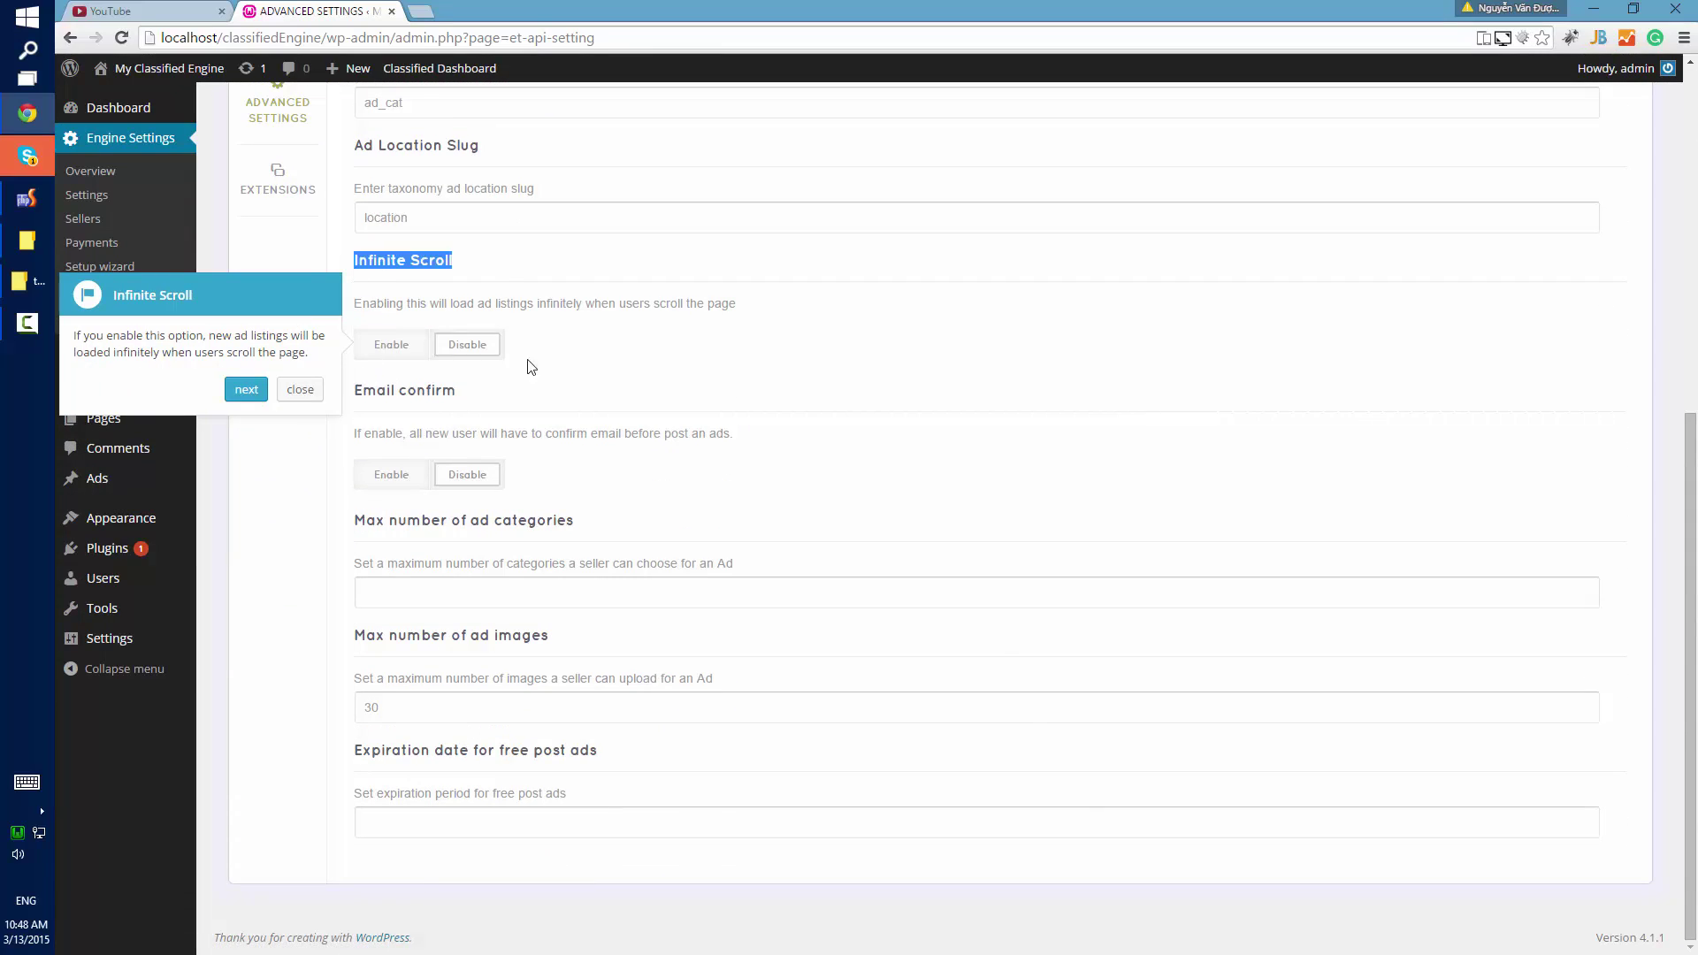
click(431, 347)
click(237, 395)
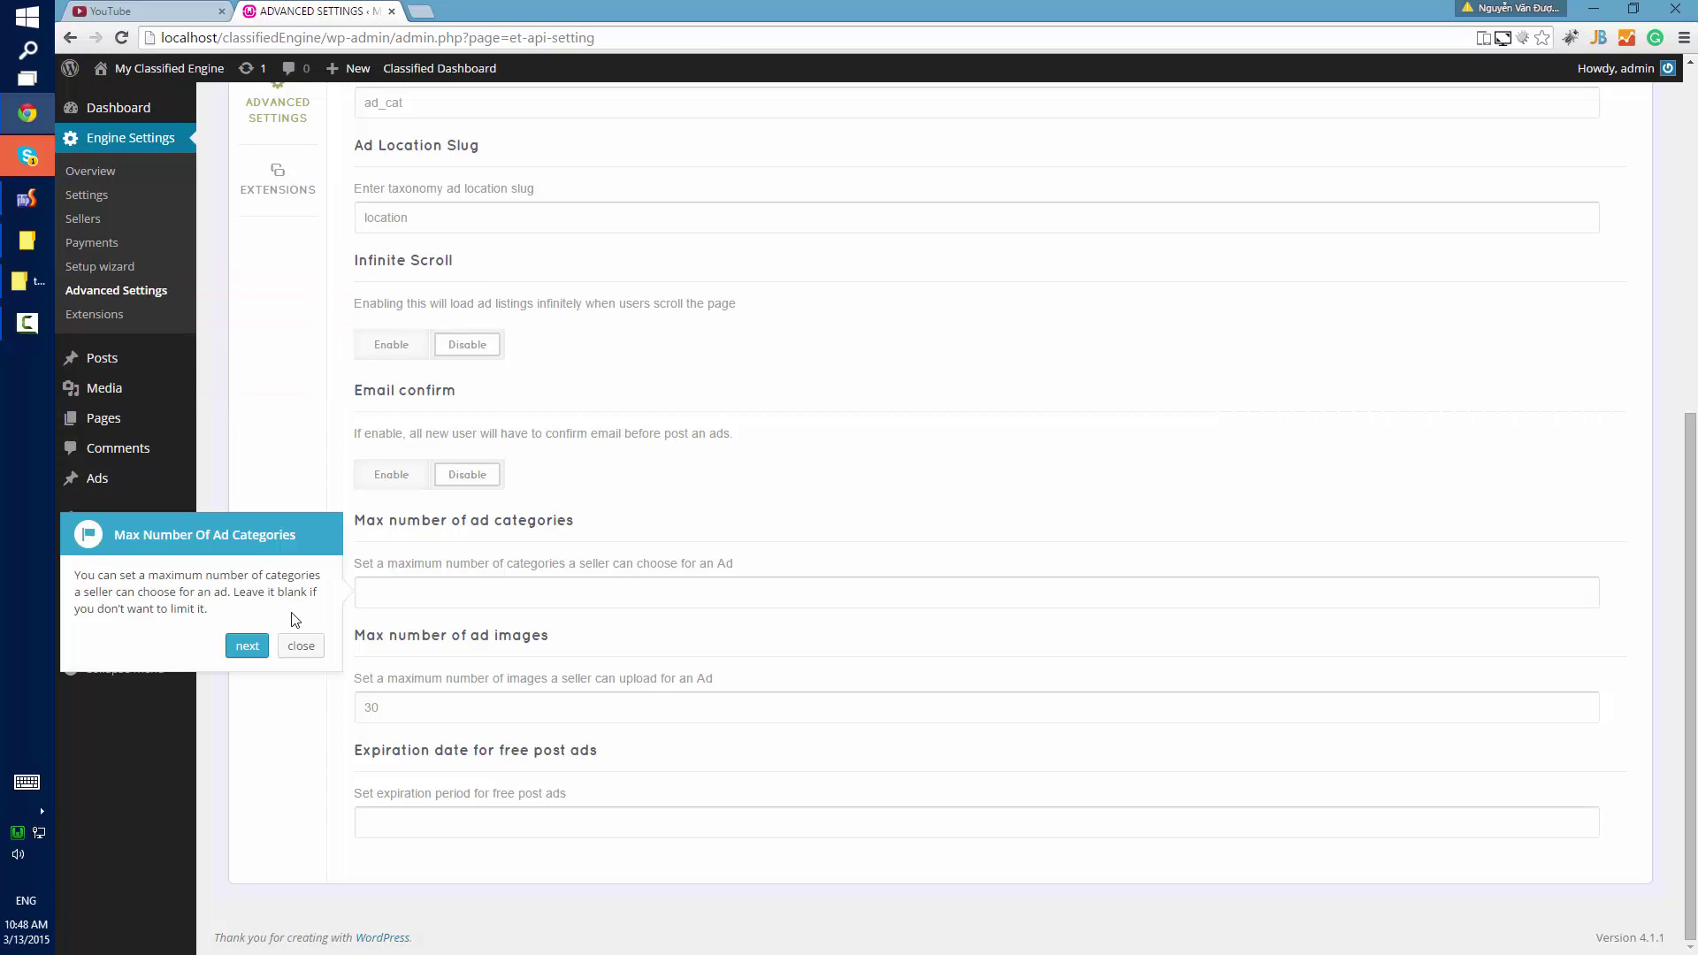
Change Max number of ad images from 30 to 5.
click(245, 651)
double_click(433, 707)
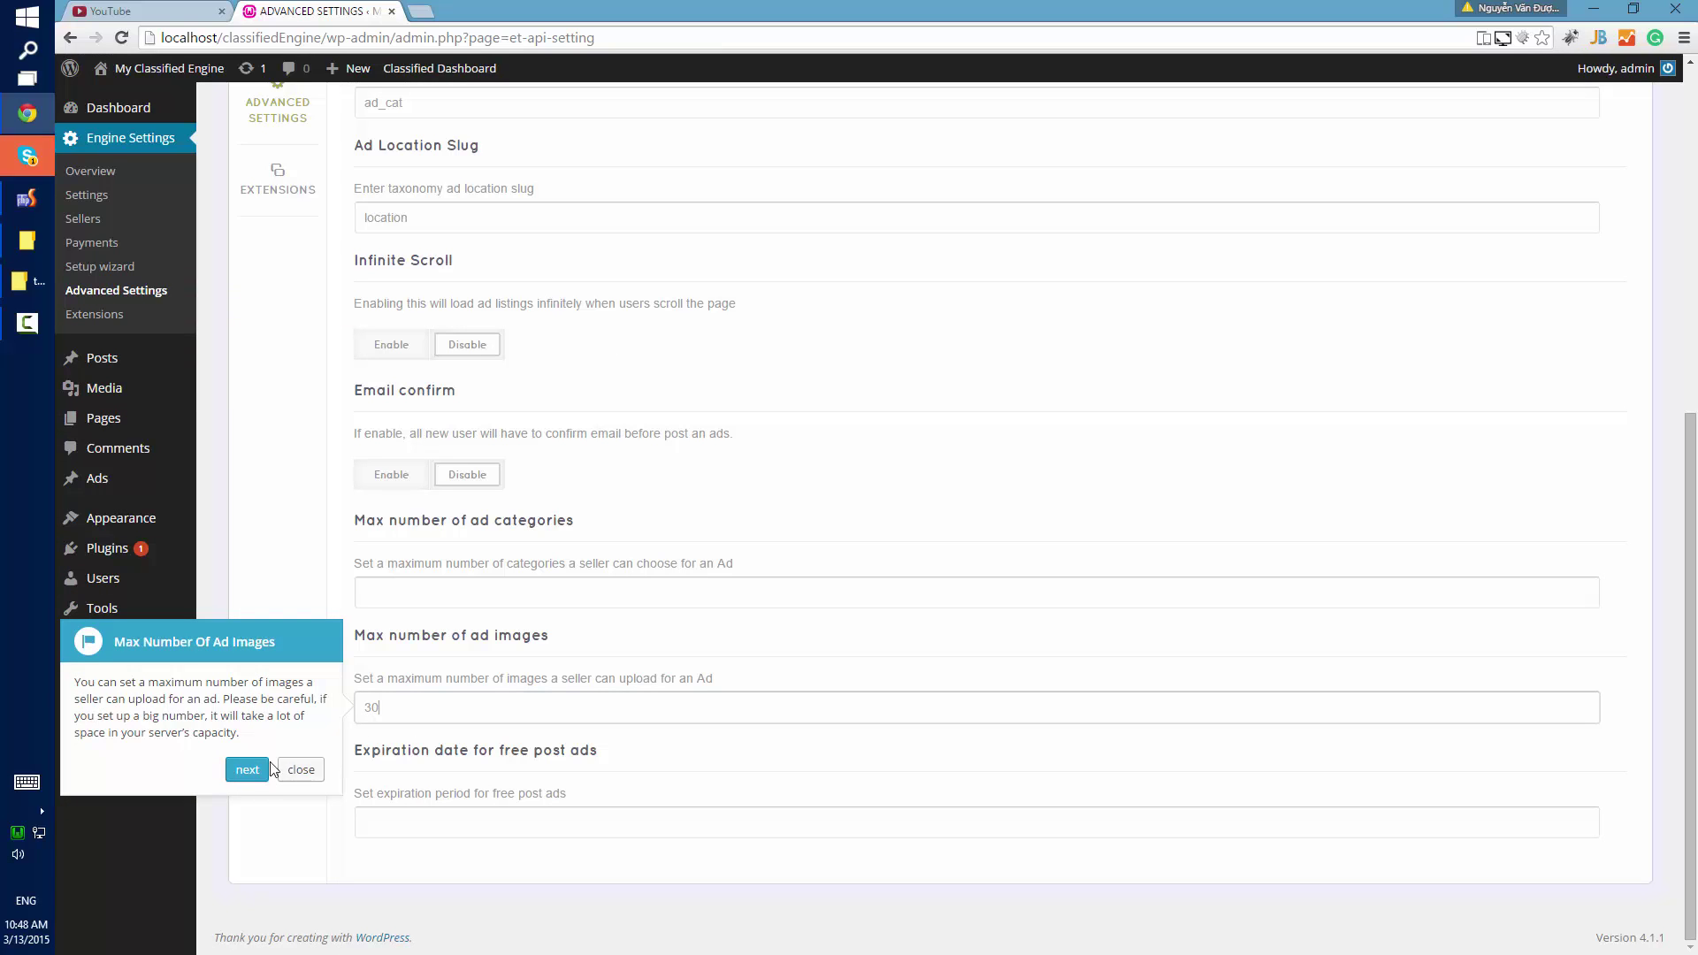
click(243, 771)
double_click(477, 715)
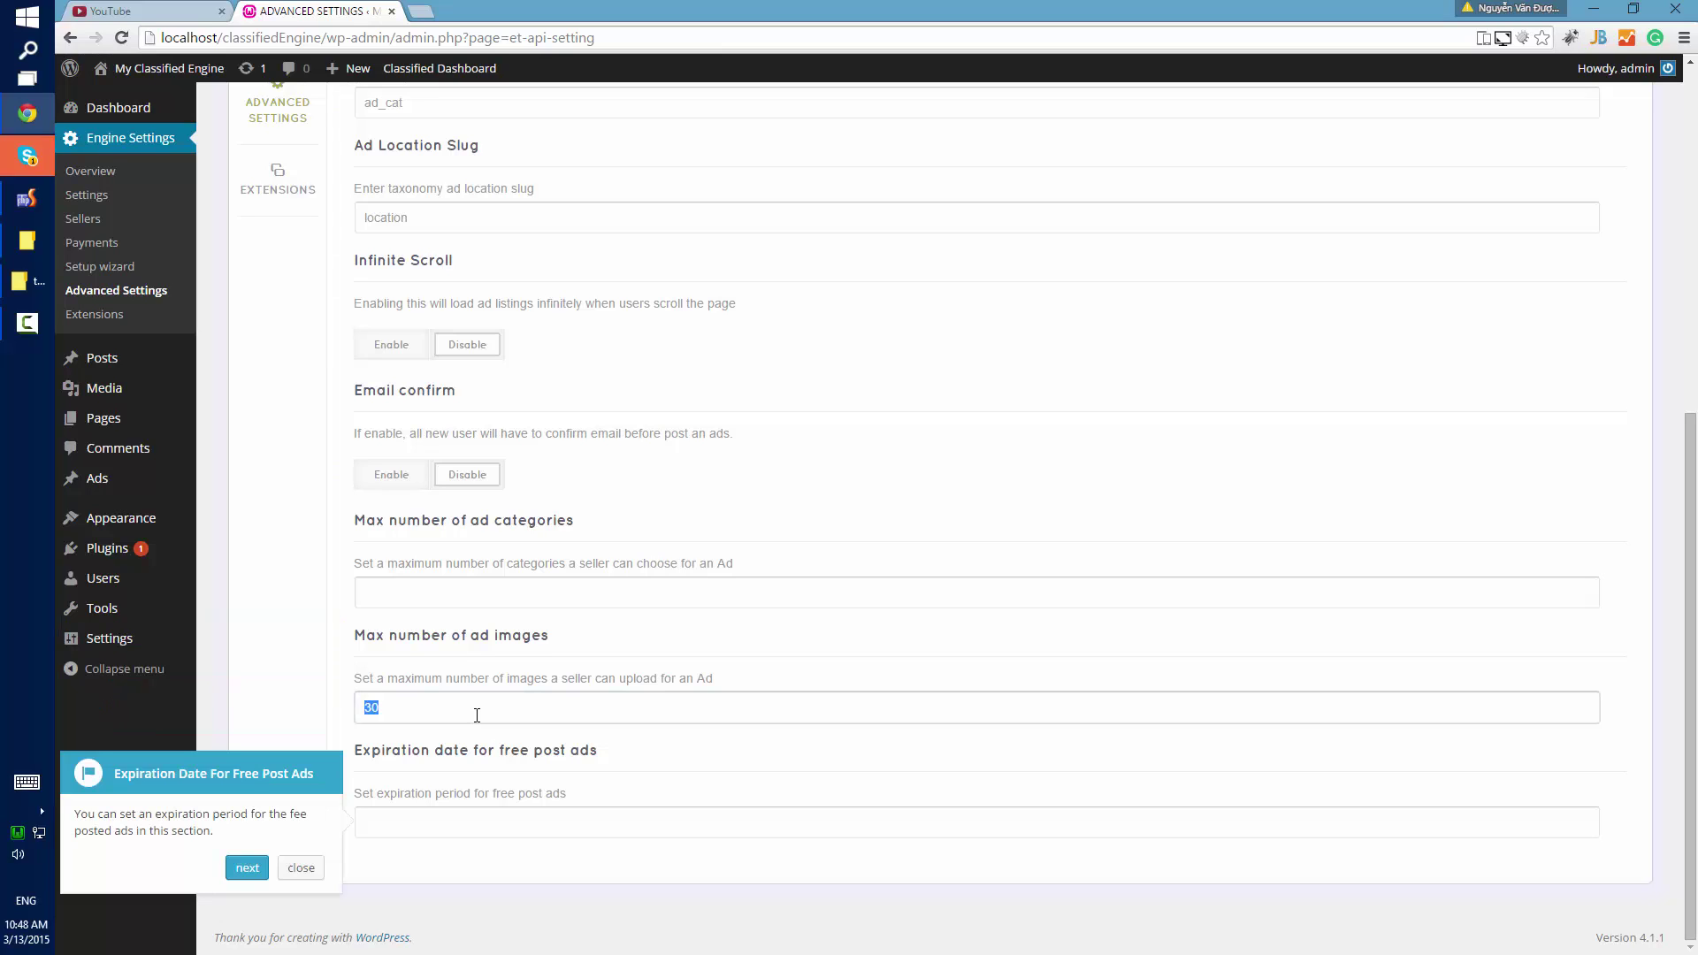
text(5)
click(460, 815)
click(241, 871)
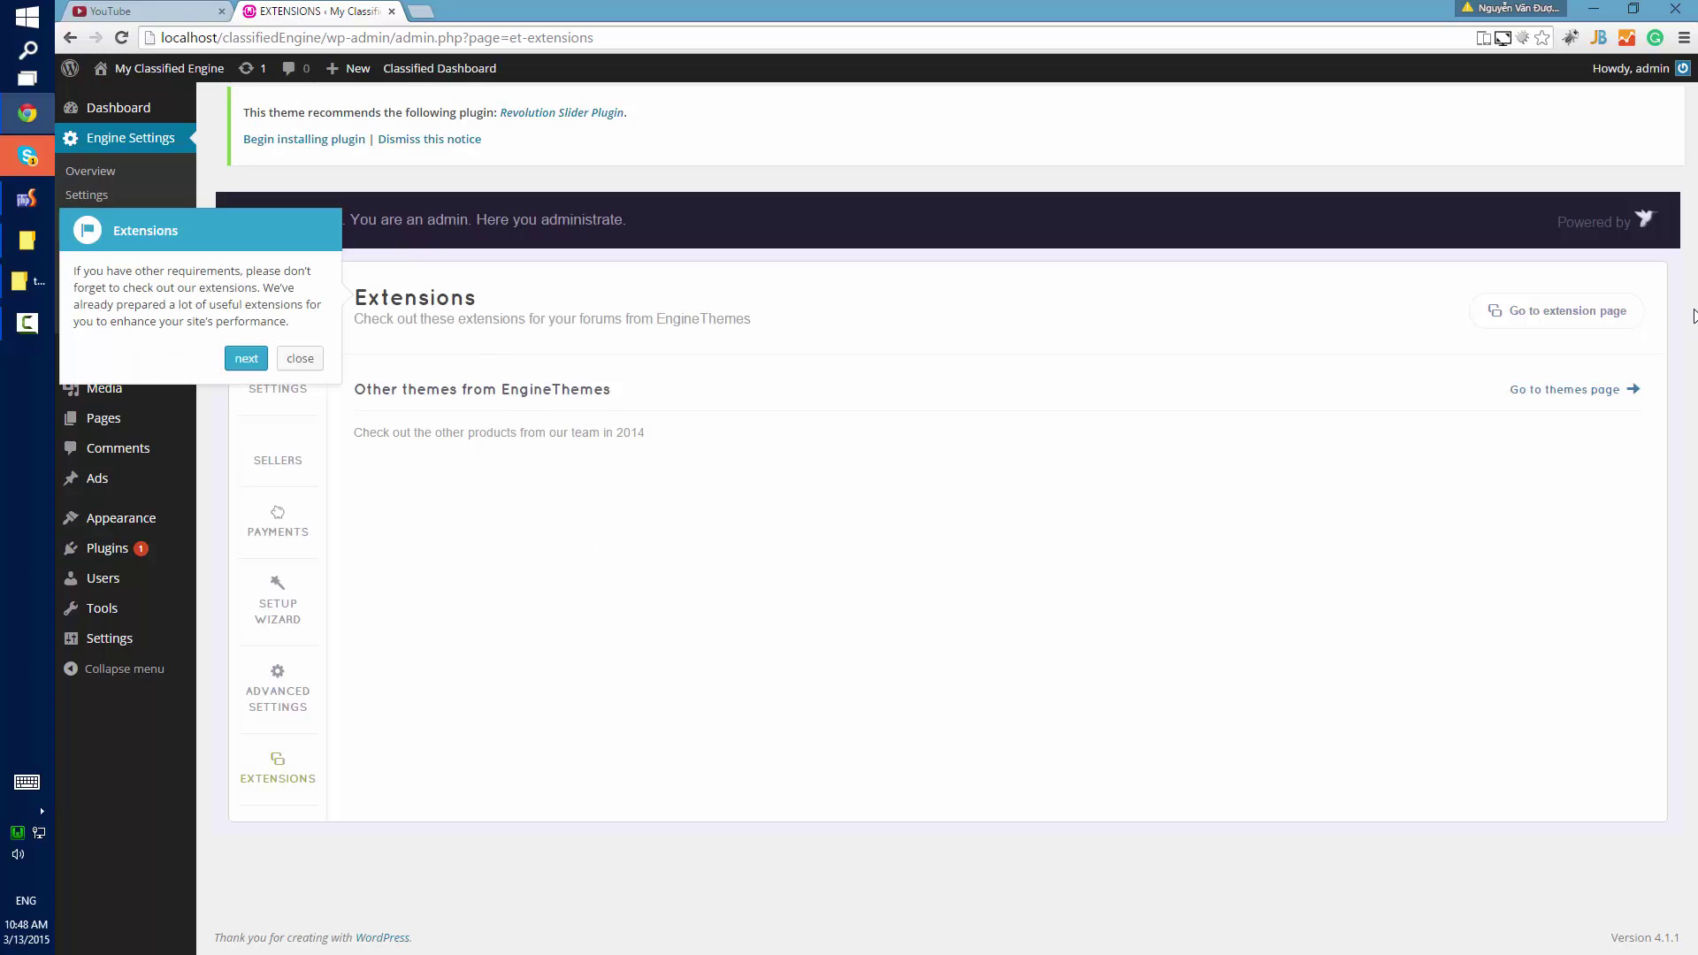
Open the EngineThemes extensions catalogue, close its tab, and dismiss the setup tour.
click(1583, 314)
click(476, 11)
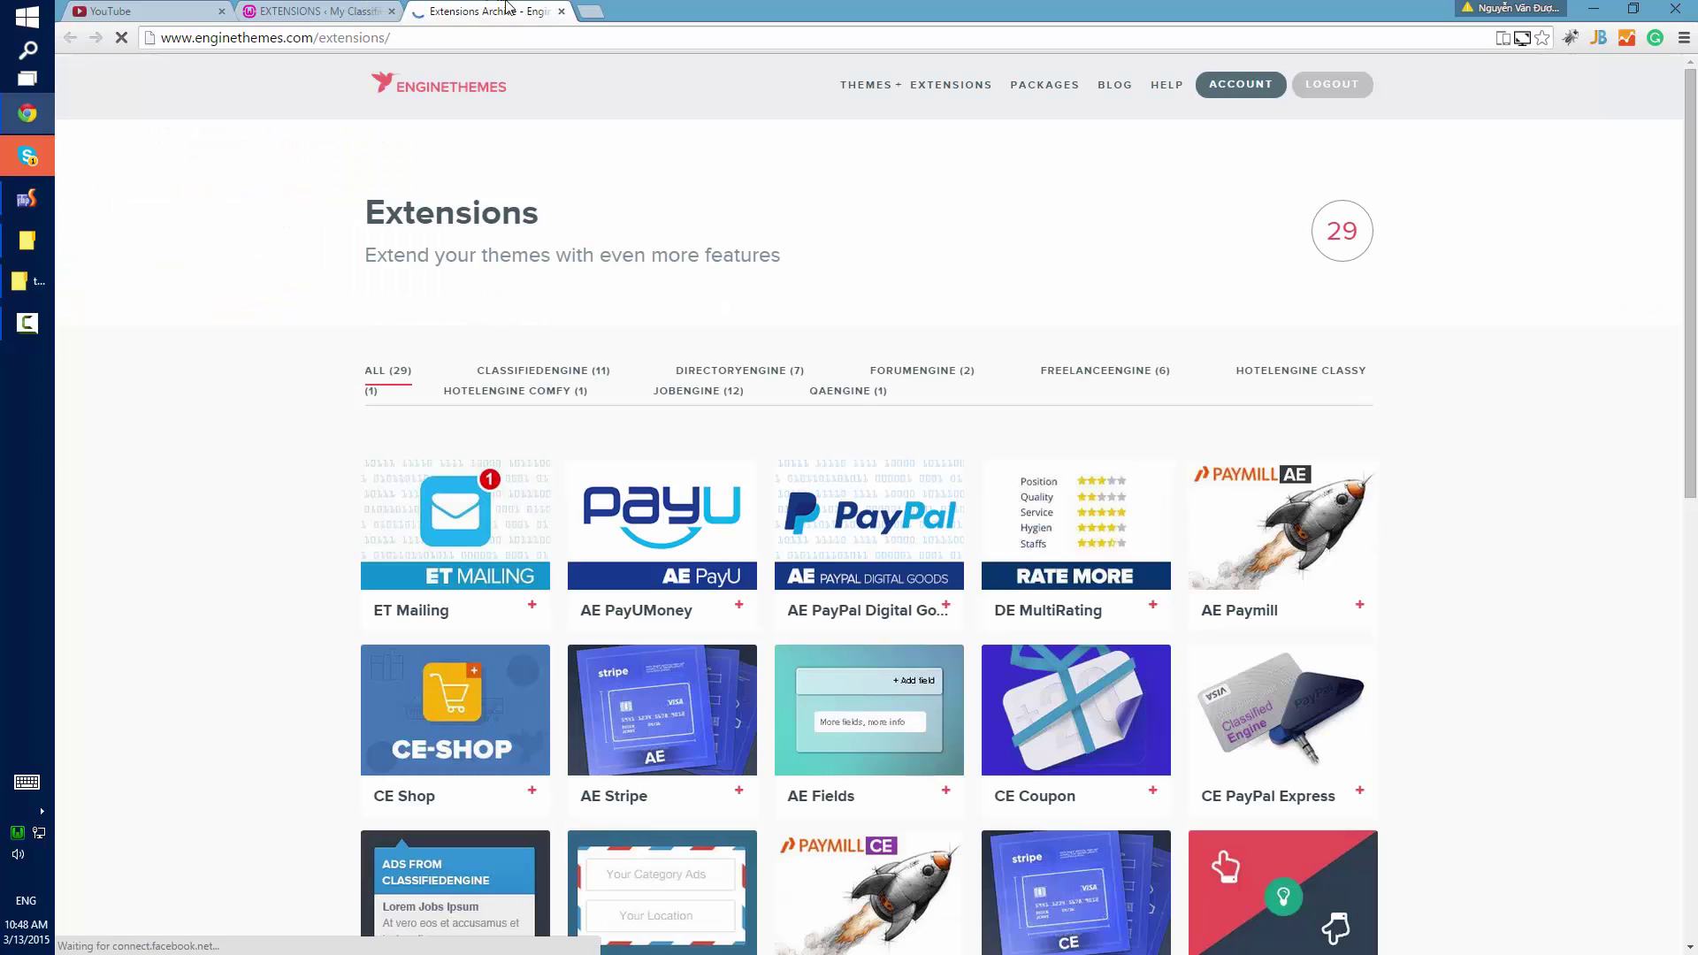
key(ctrl+w)
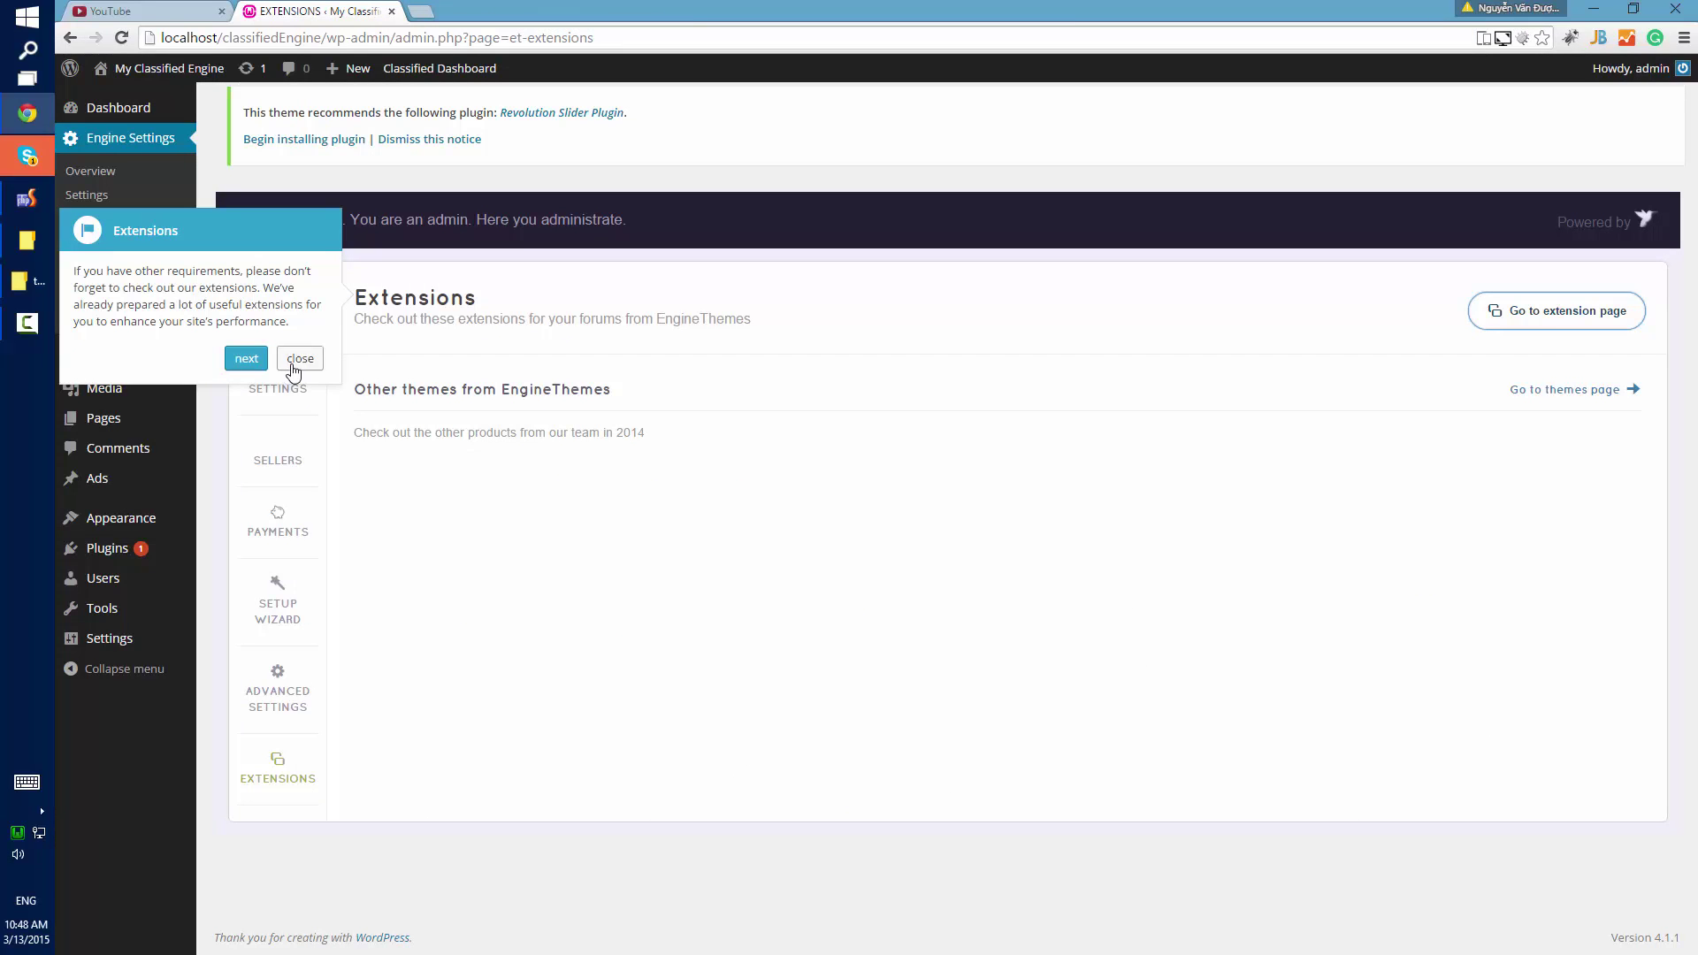
click(293, 364)
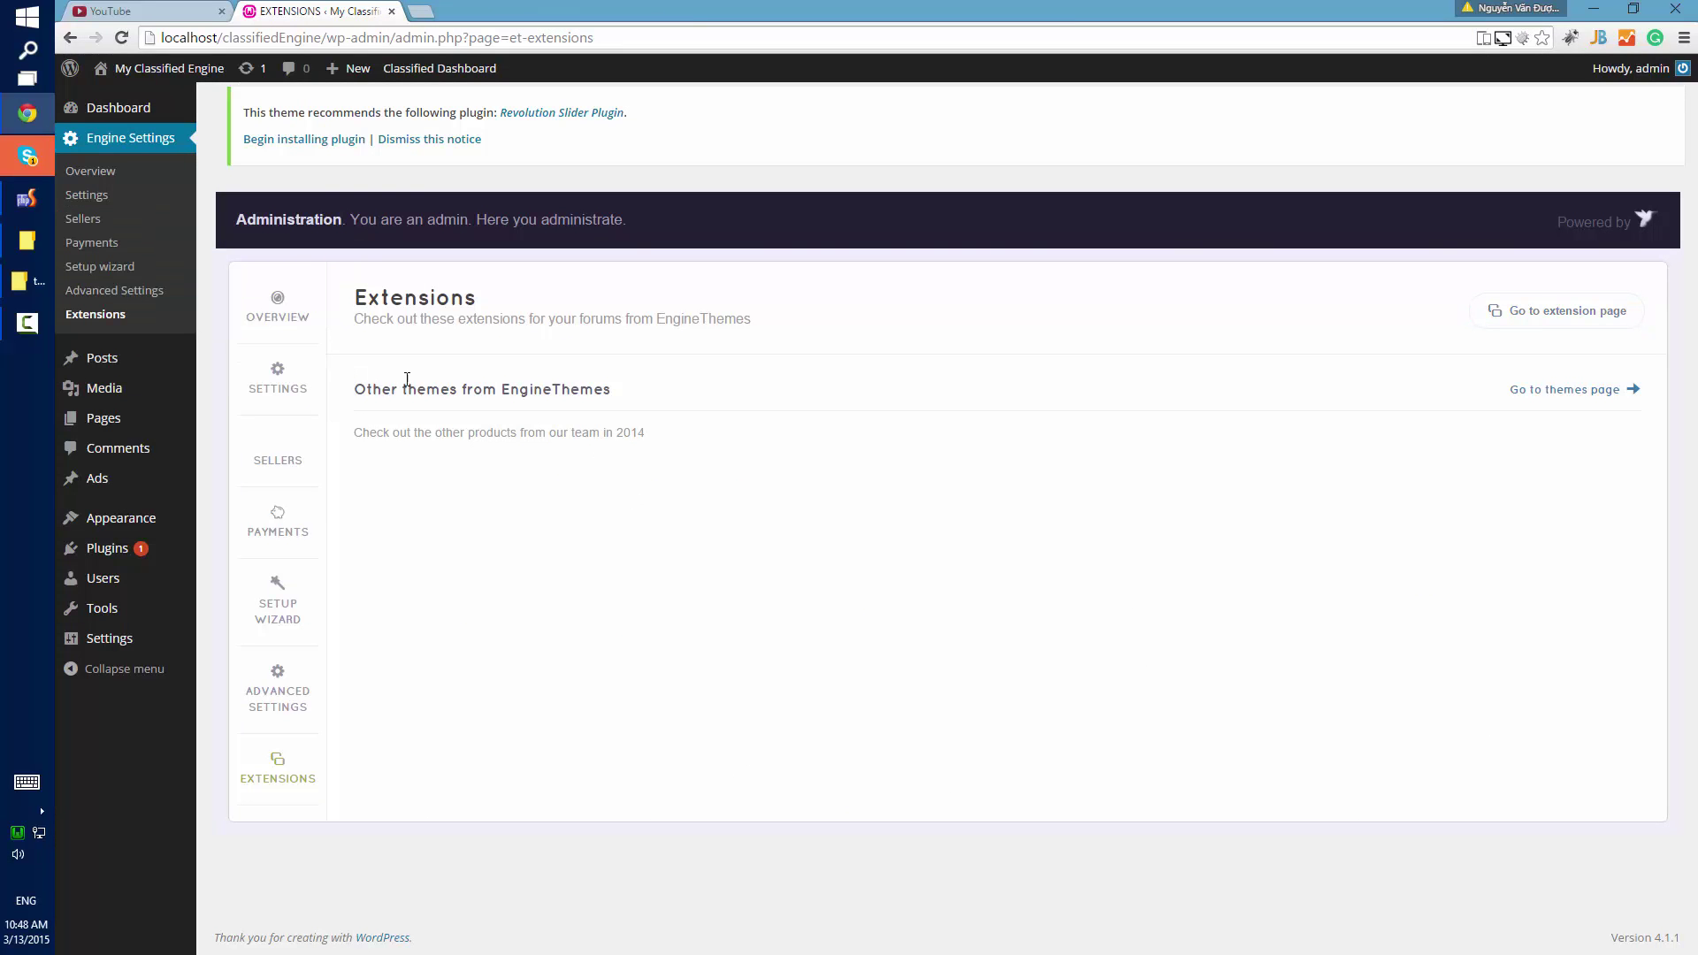
Start posting a new ad on the front end with the $21.00 Save plan.
click(198, 75)
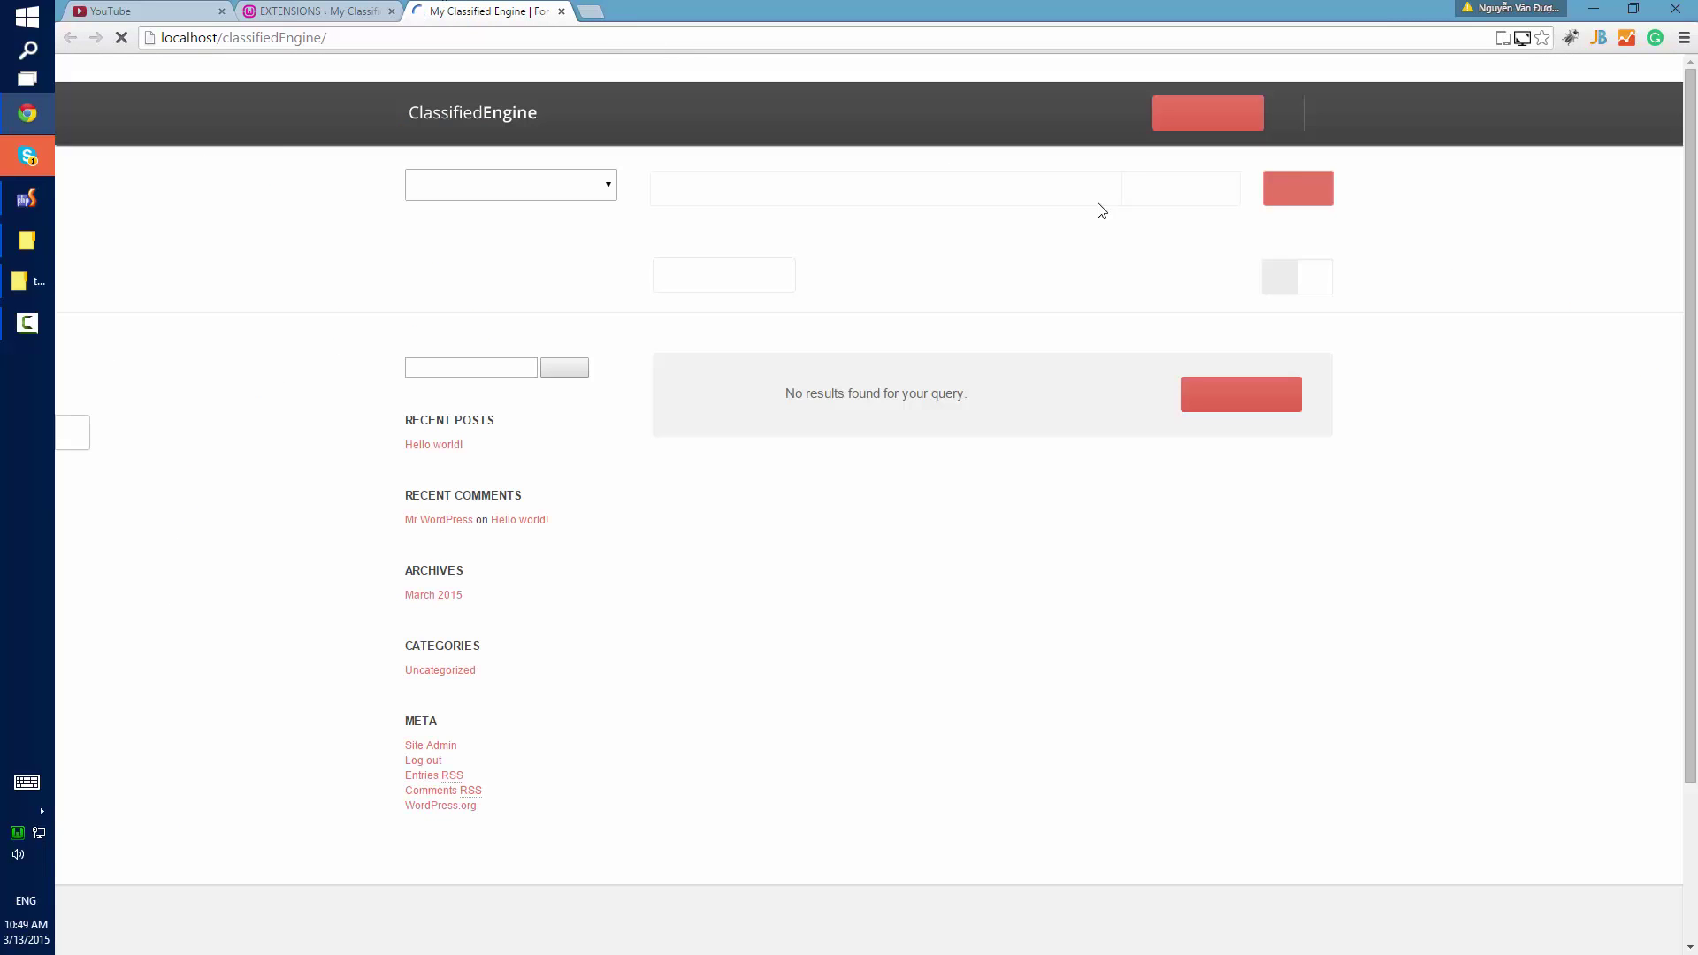
drag(784, 393, 1057, 403)
click(1203, 427)
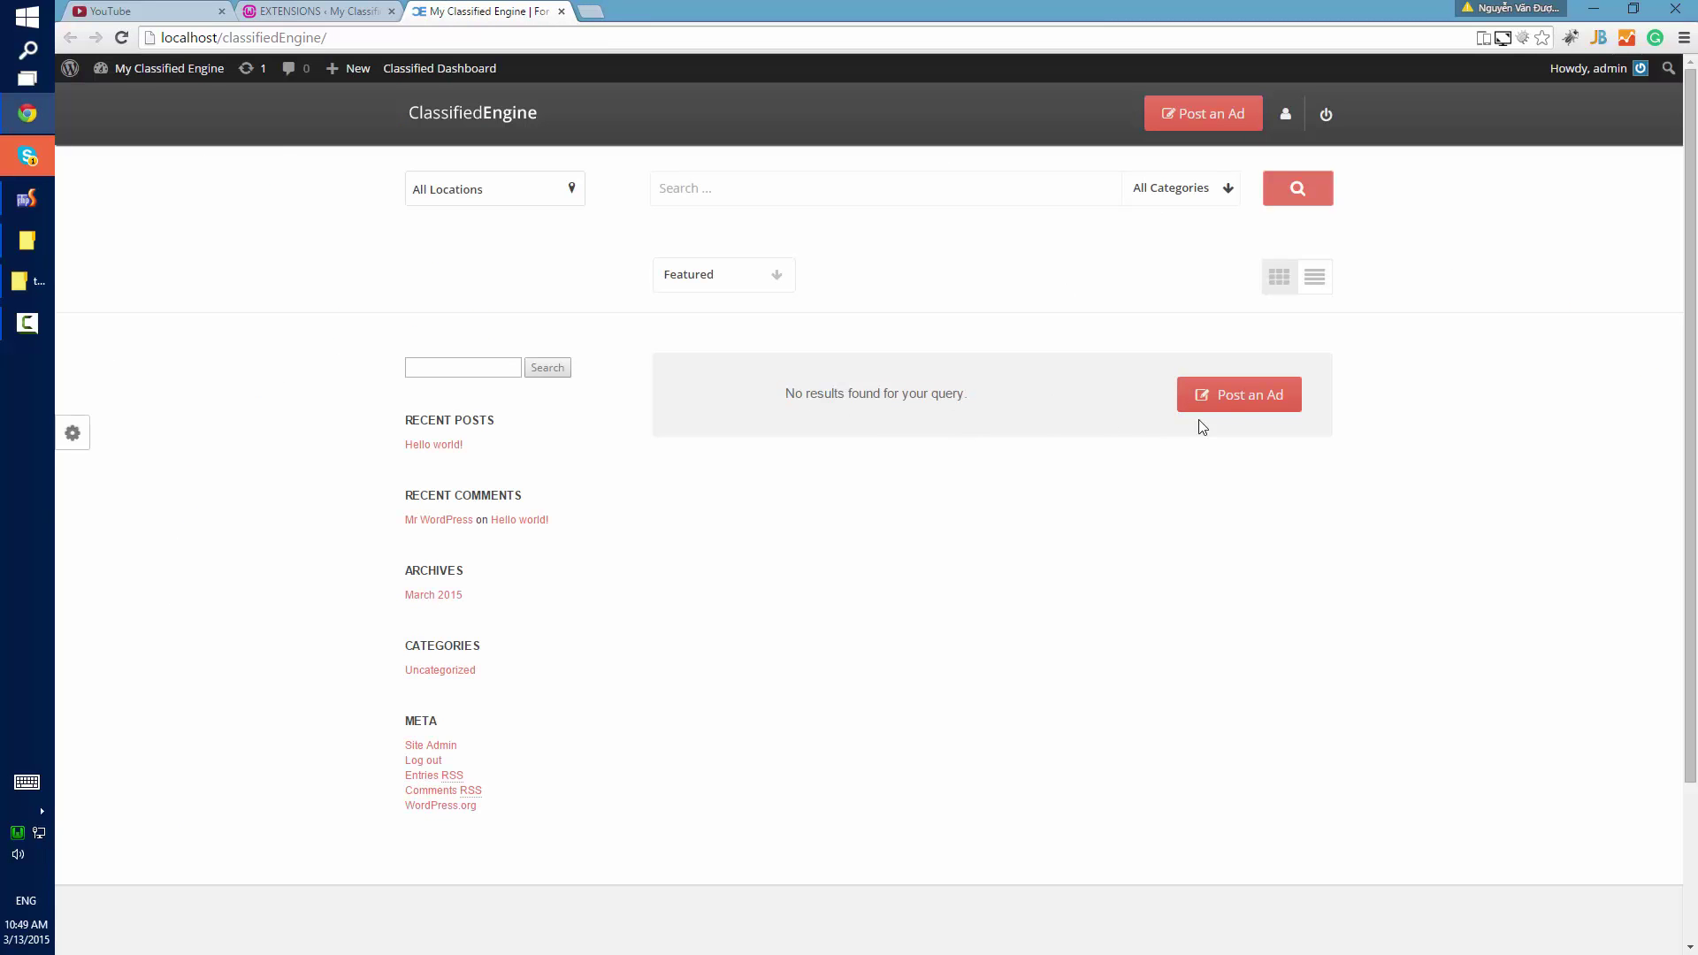
click(1211, 115)
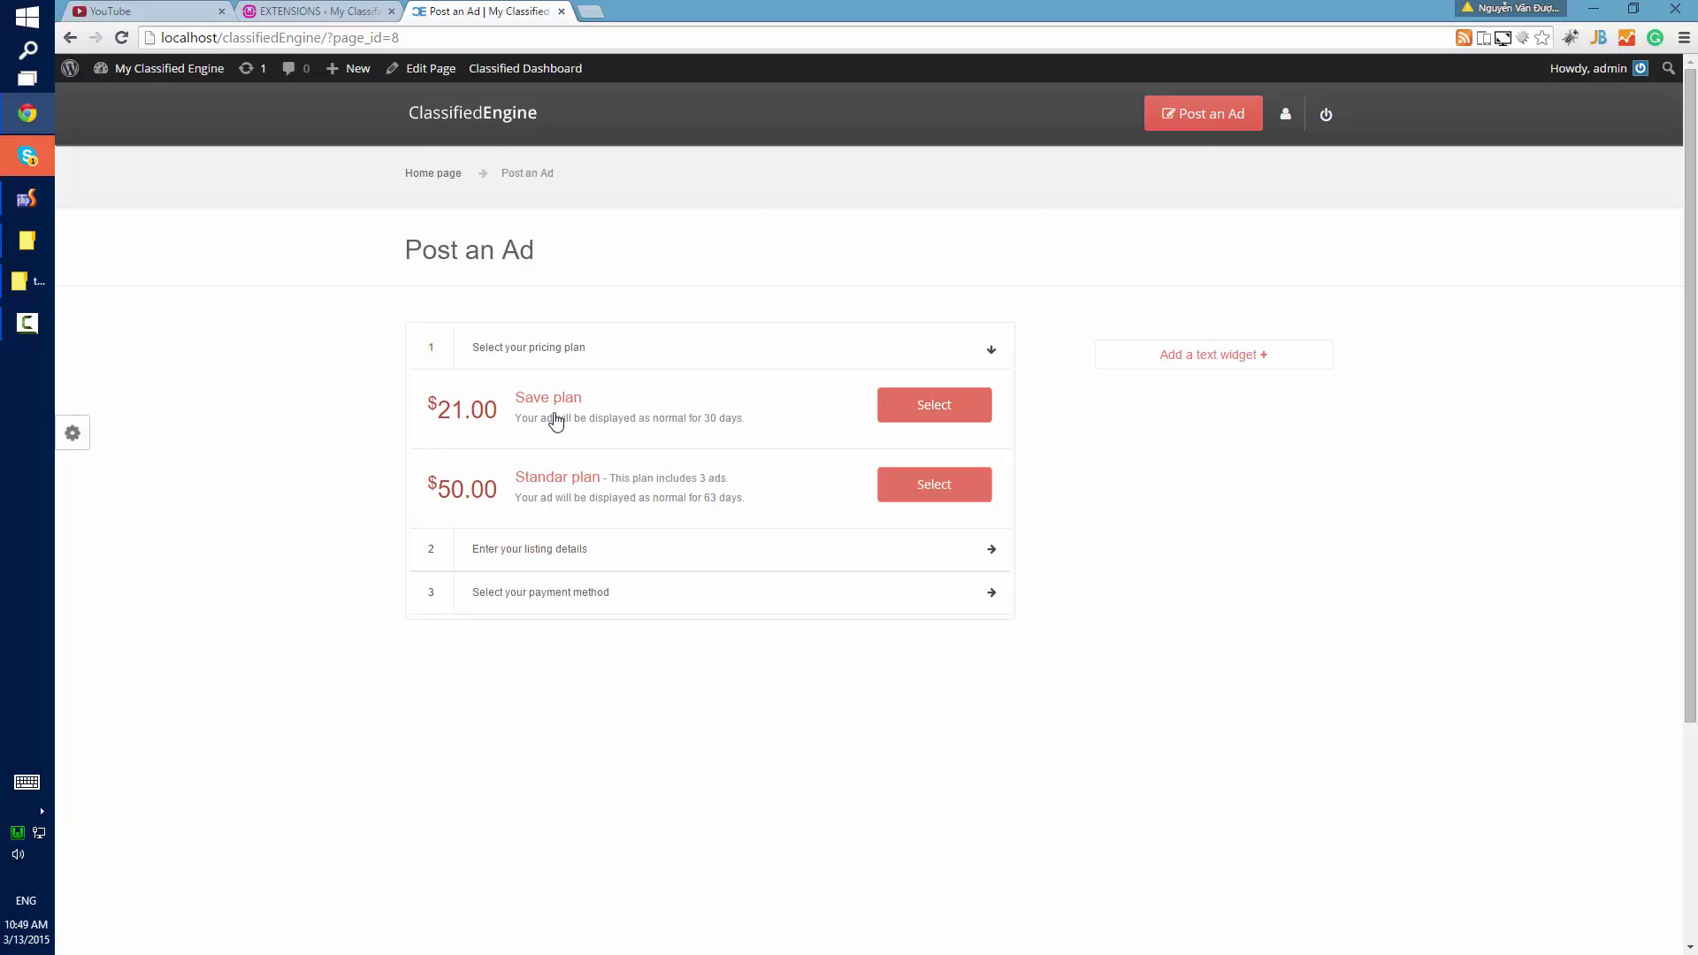
click(936, 406)
click(684, 456)
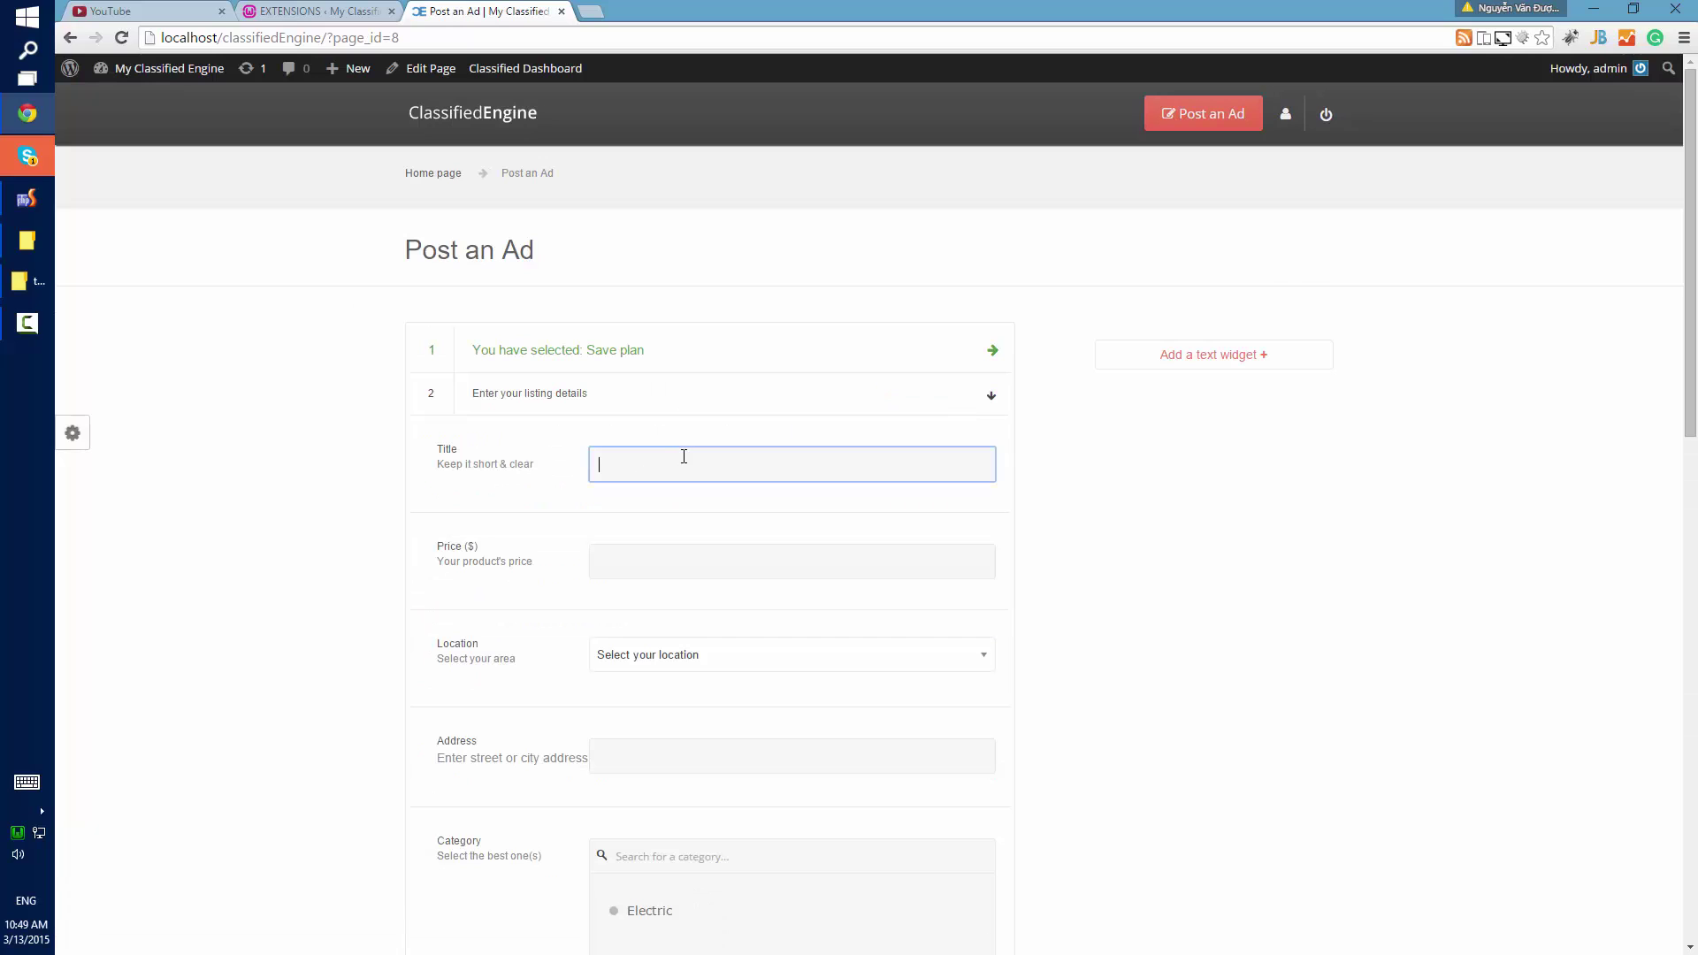
Title the ad 'Demo product', set location Việt Nam and address Hồ Chí Minh.
text(Demo product)
key(Tab)
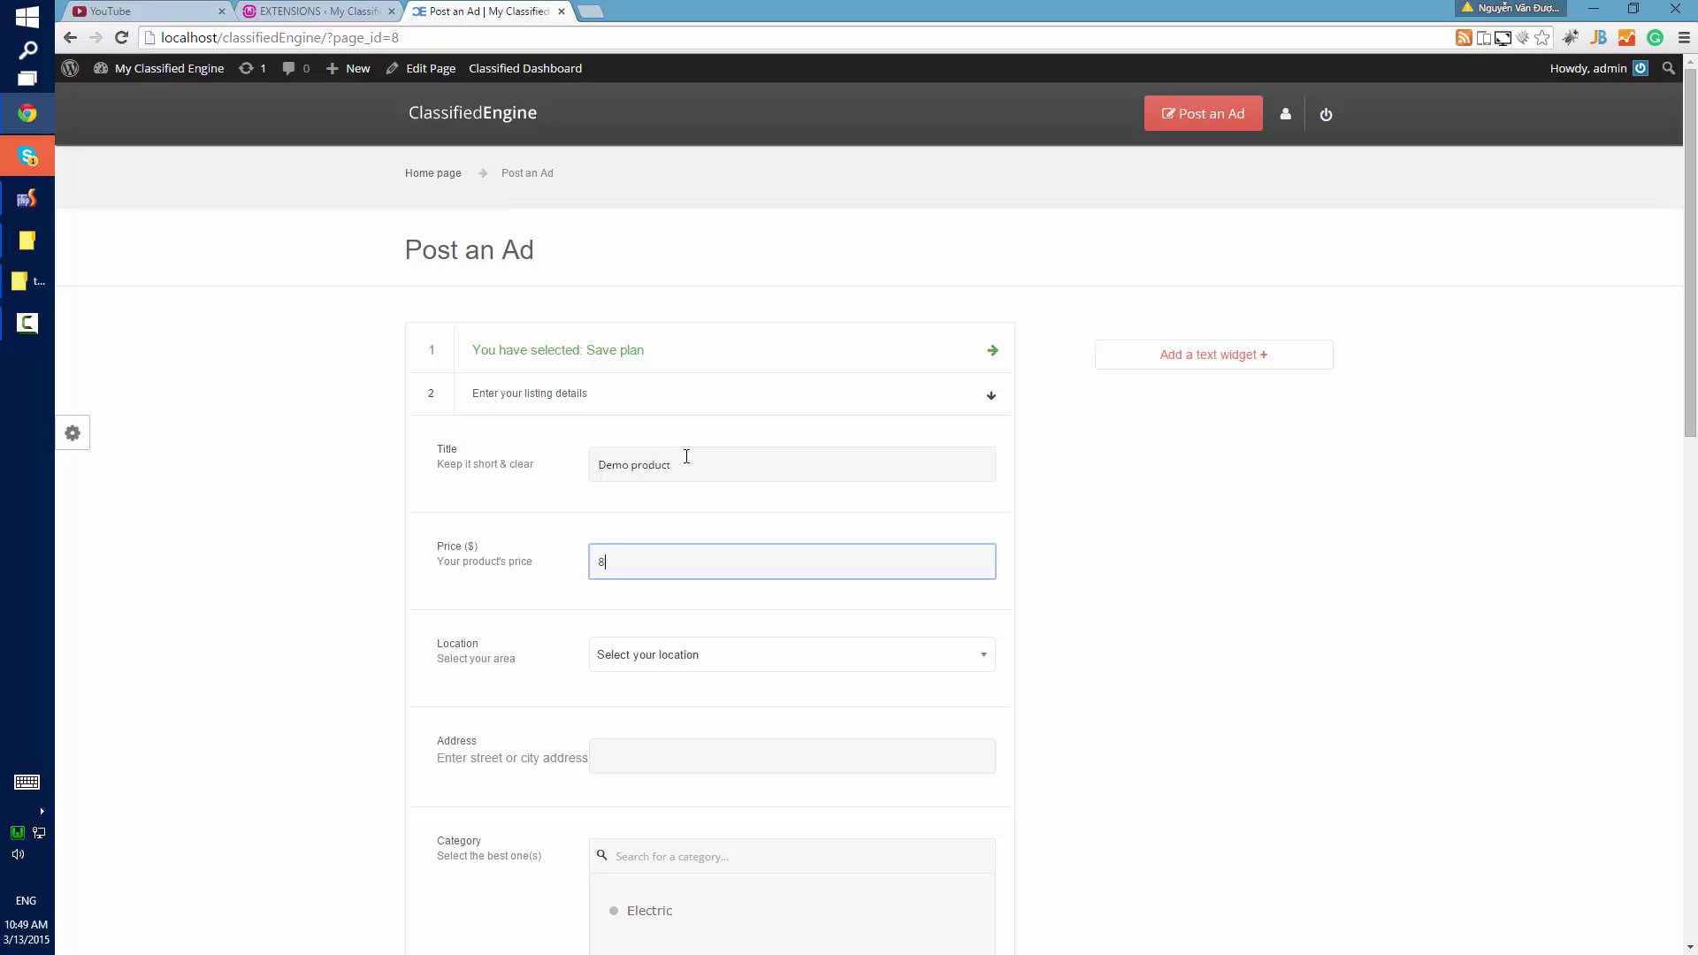
key(Tab)
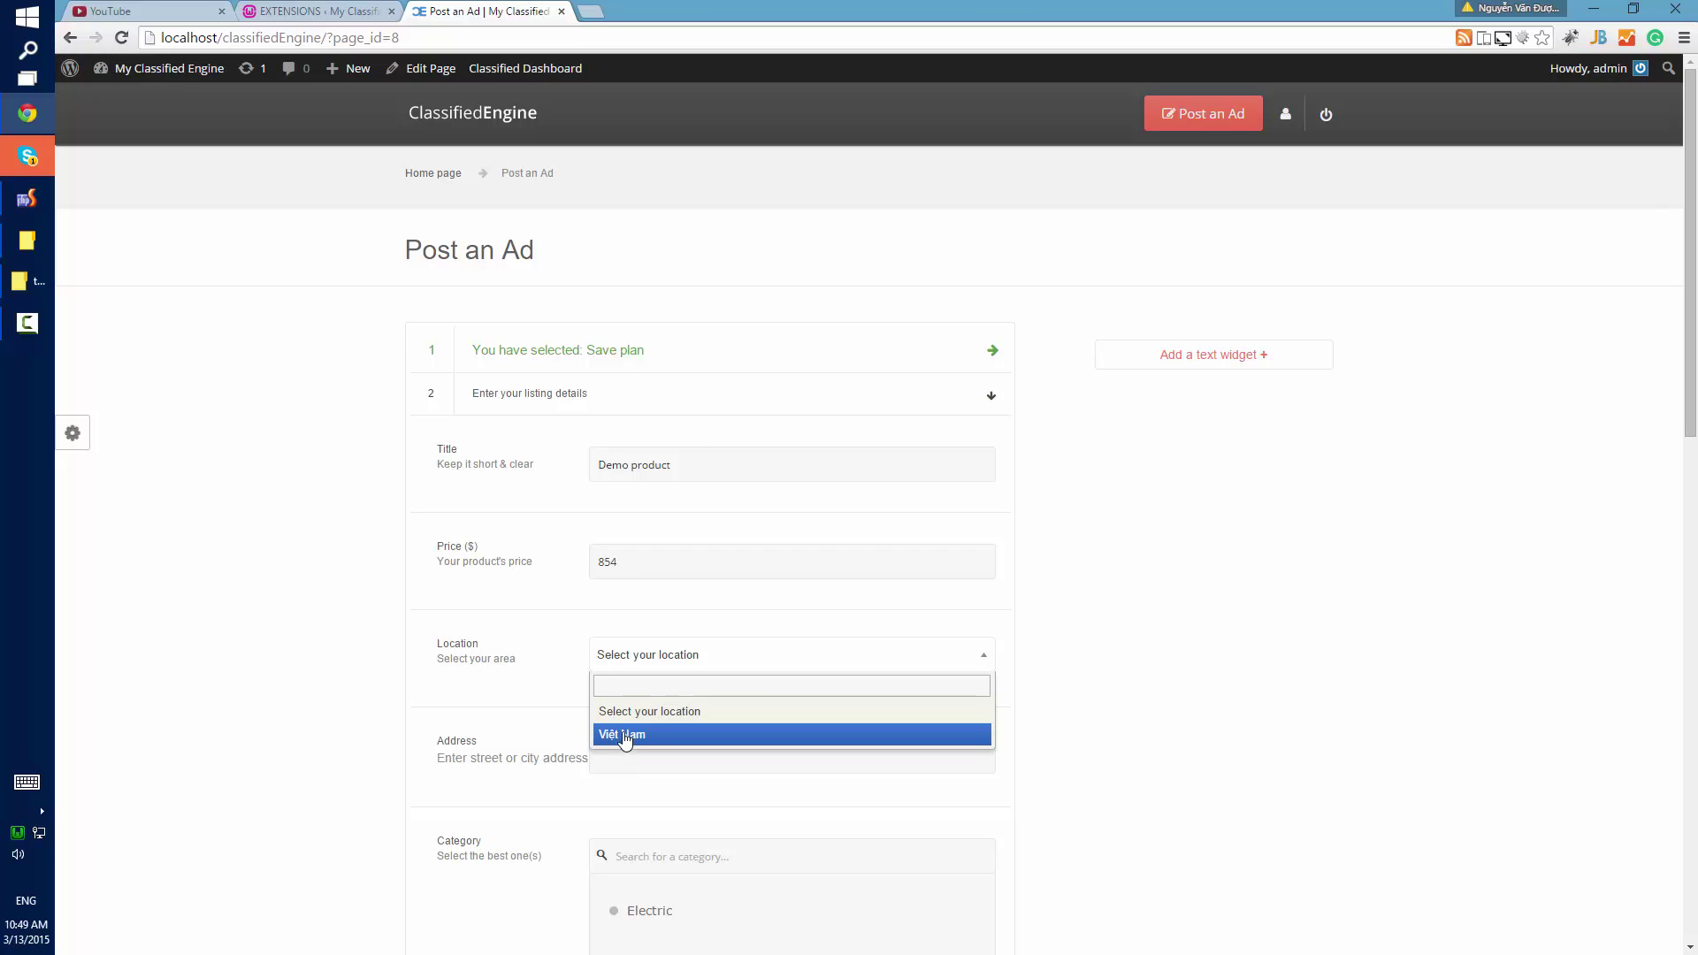
click(631, 735)
click(637, 767)
text(Ho)
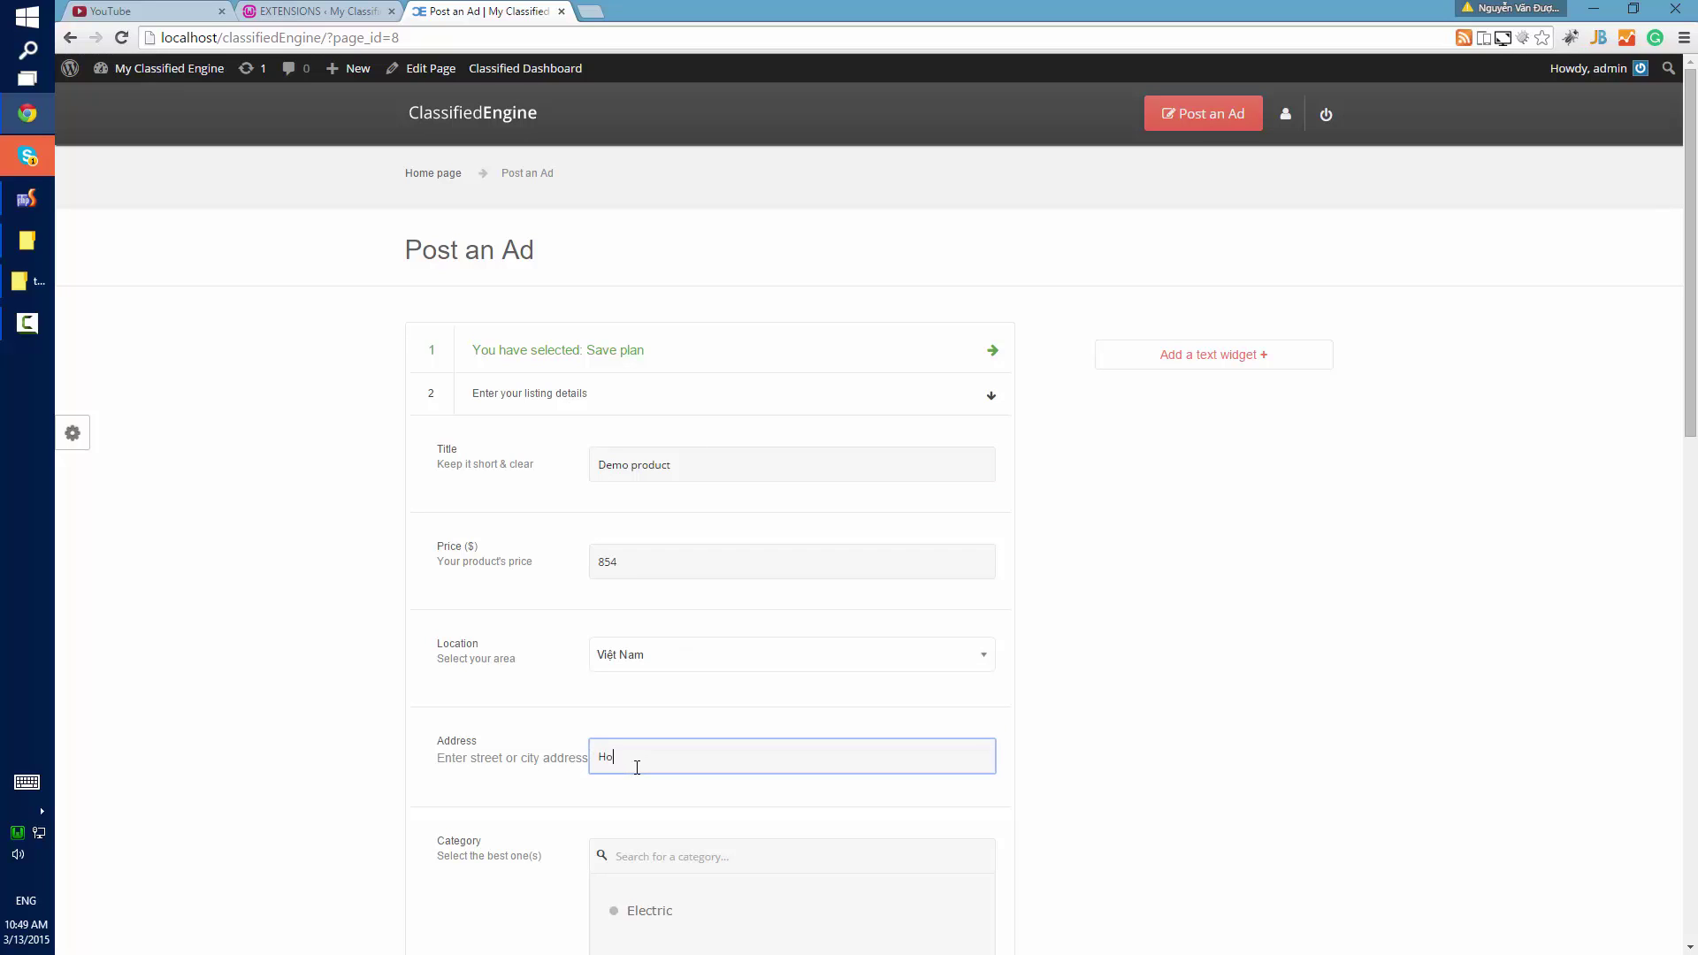
text( Chí Minh, Việt Nam)
Upload thumb.png as the ad photo and begin the description 'This is my first produ…'.
scroll(518, 655, down, 4)
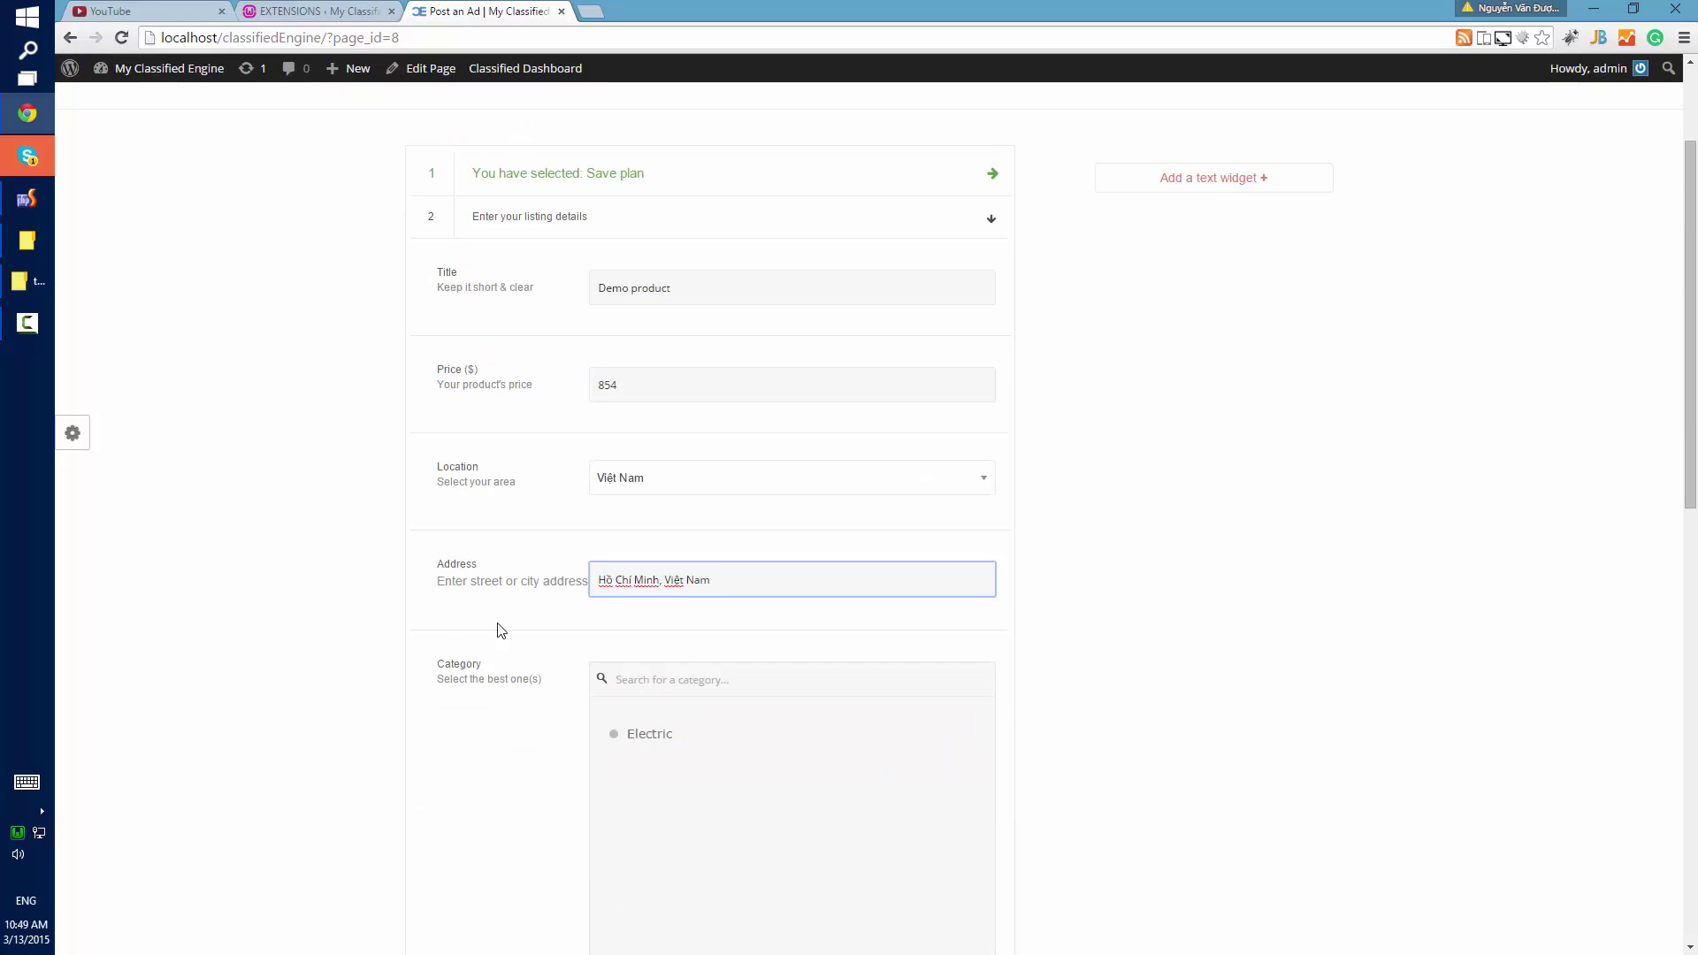
scroll(622, 576, down, 6)
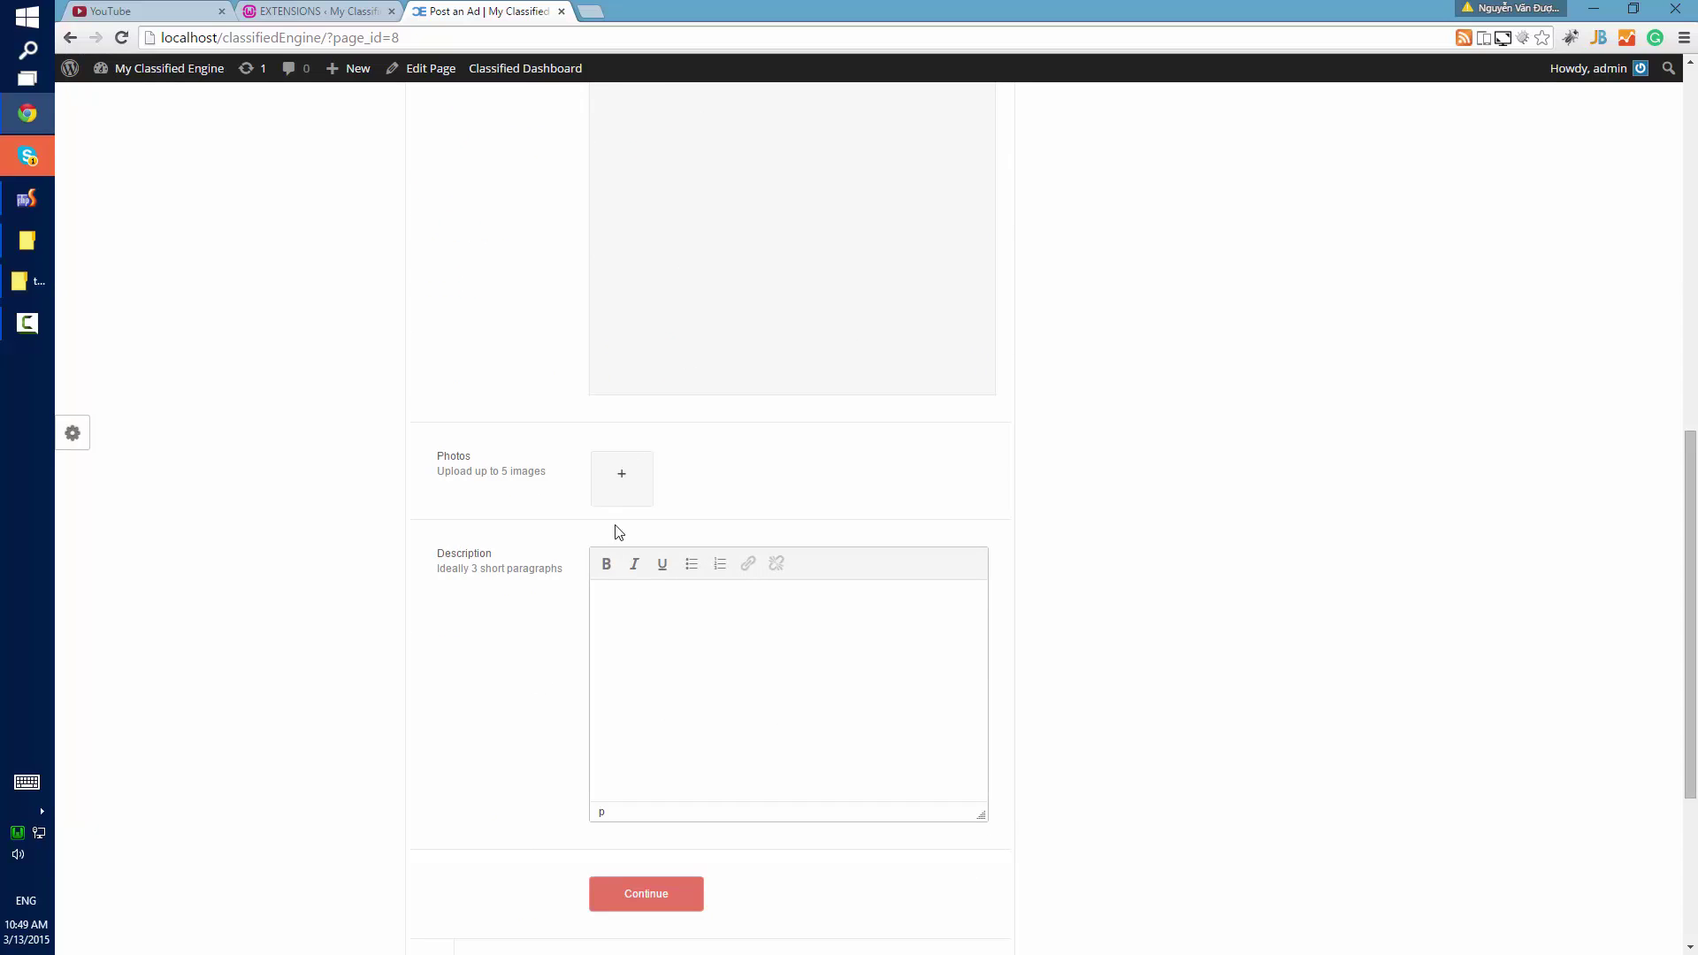
click(635, 628)
click(603, 481)
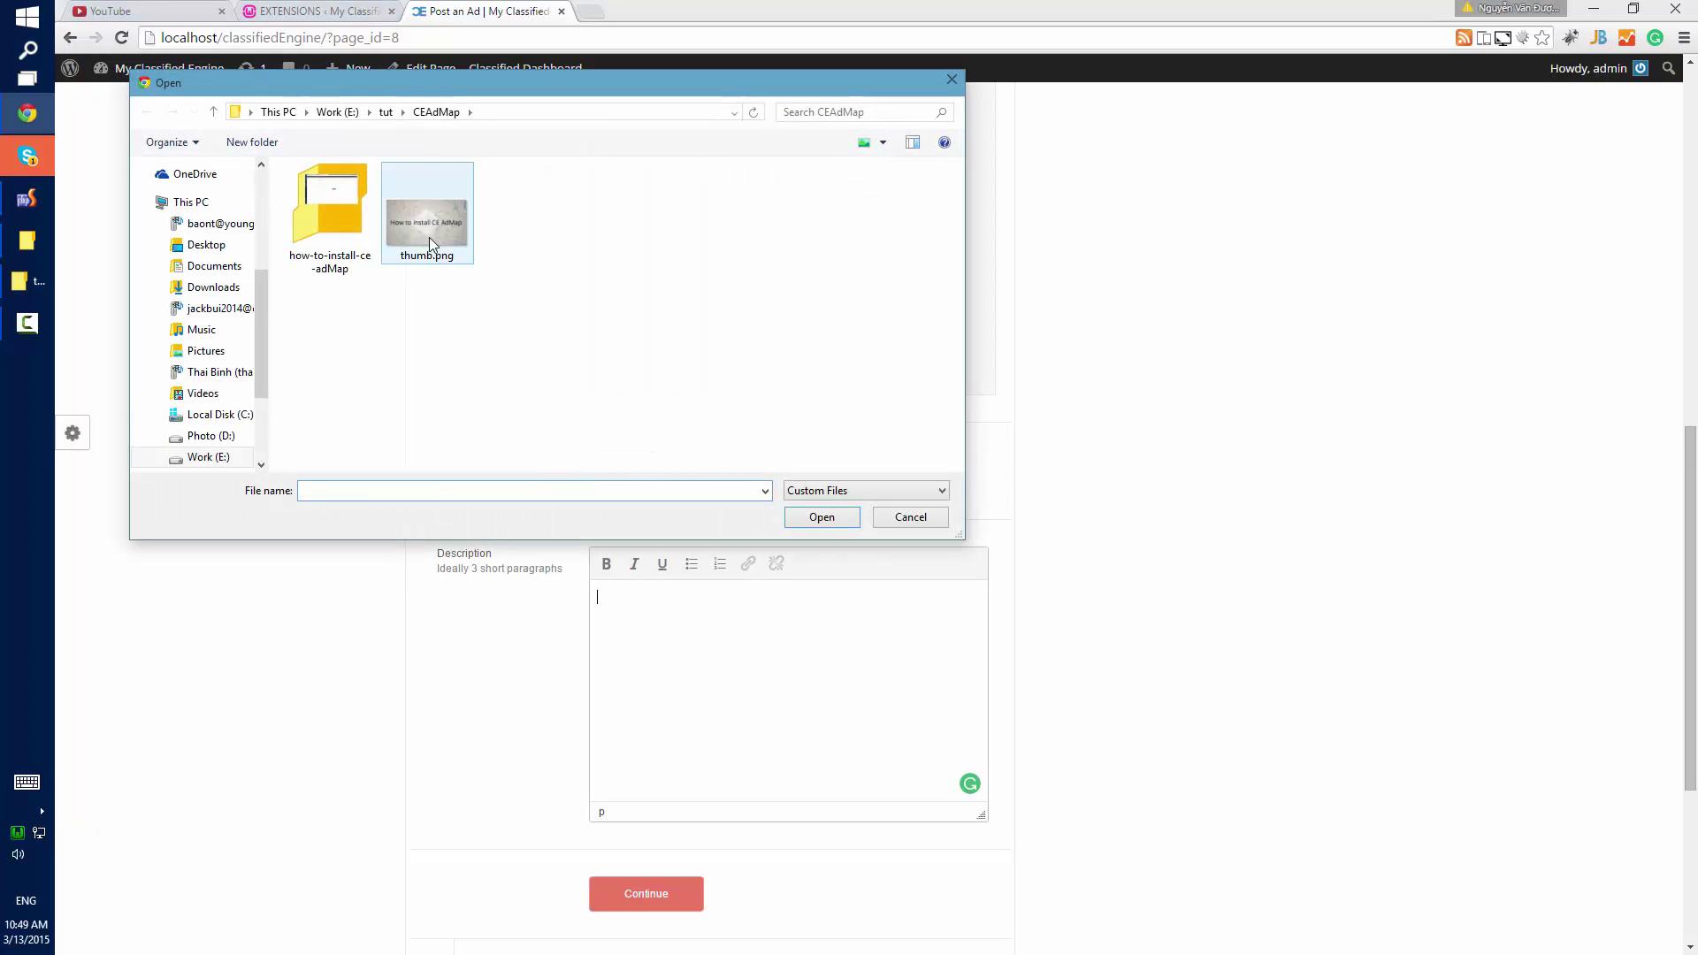
double_click(428, 231)
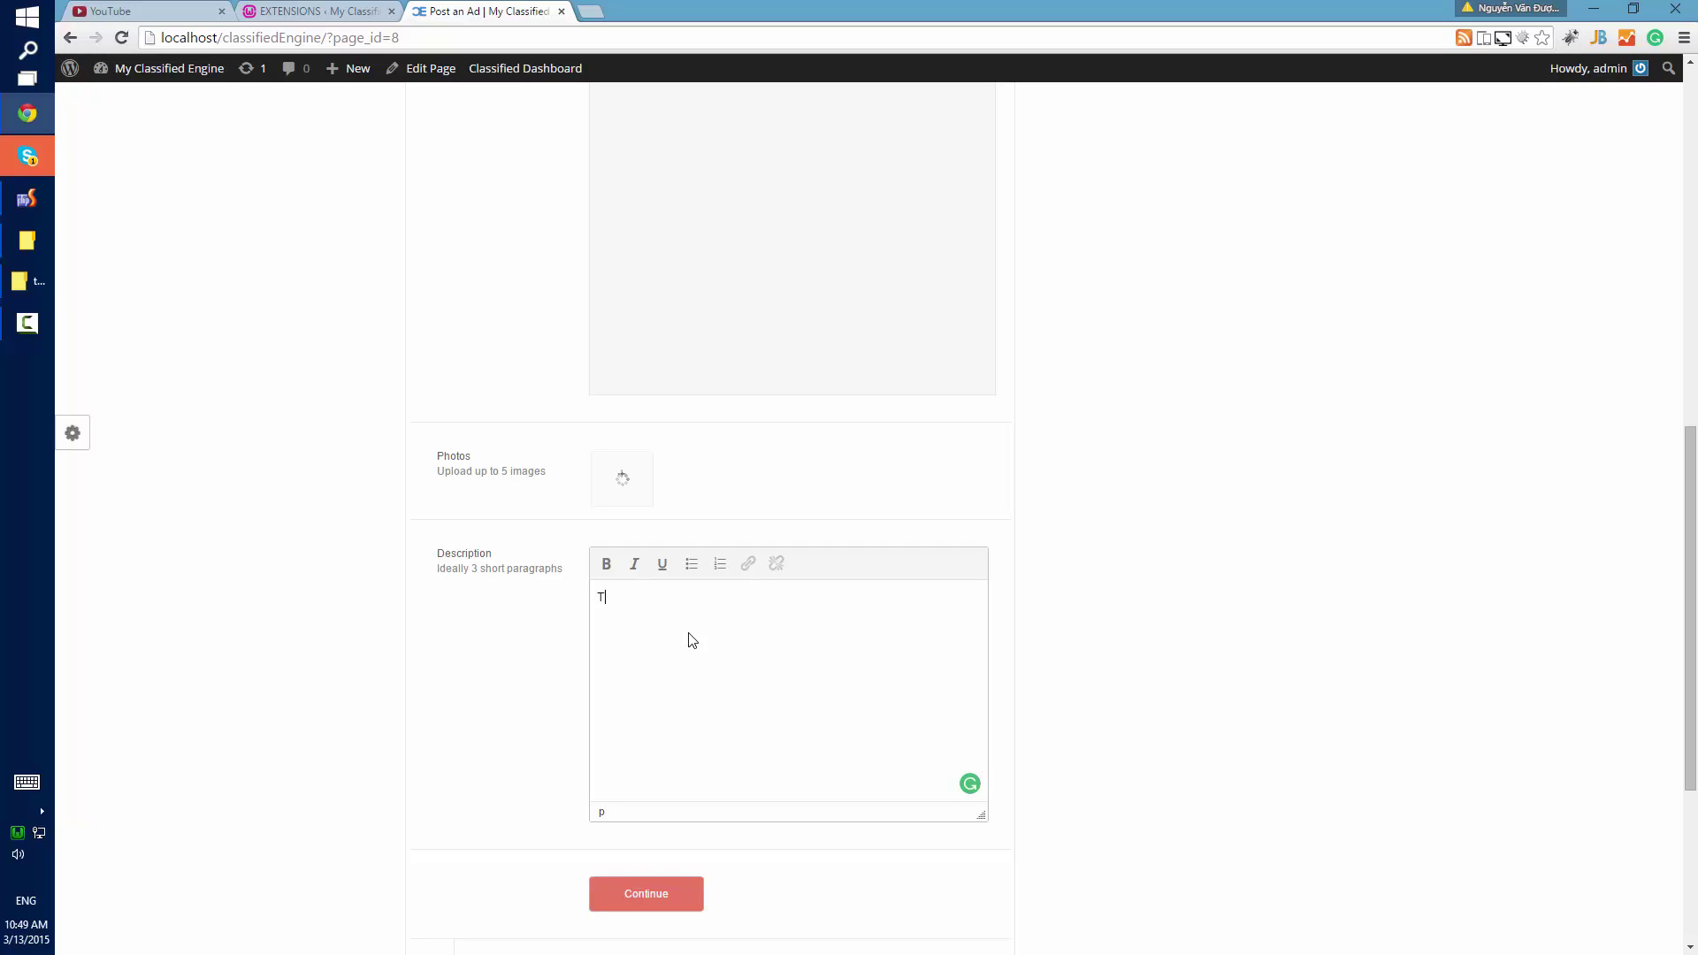
text(This )
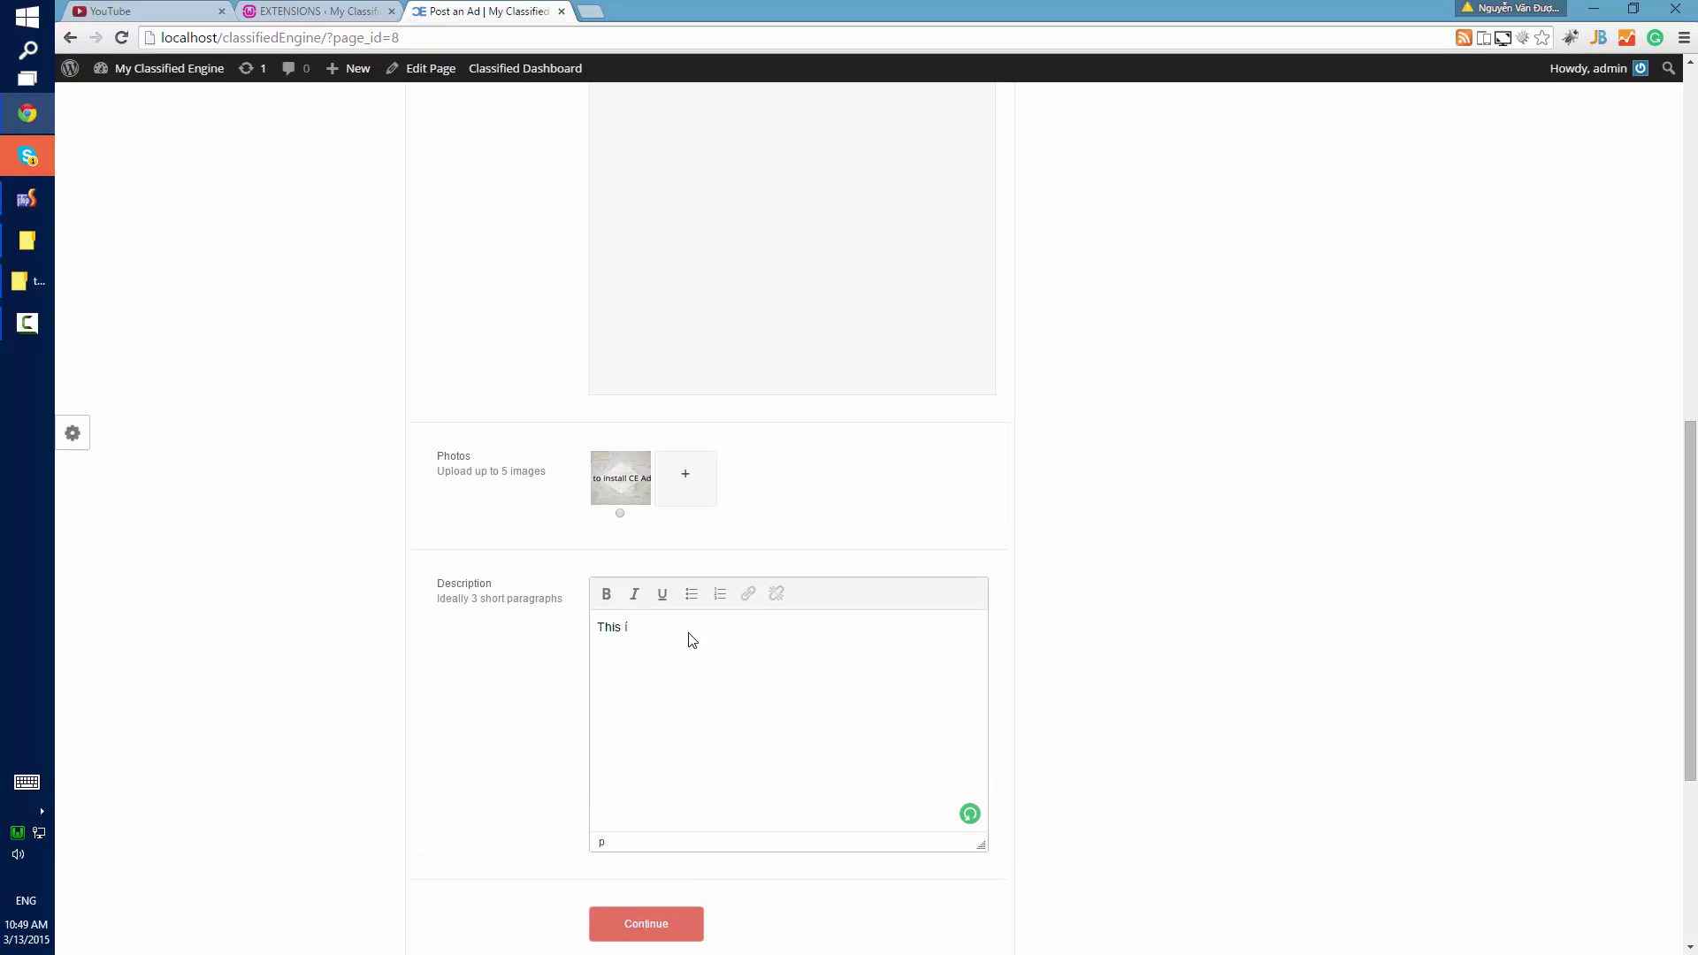
text(is my first produ)
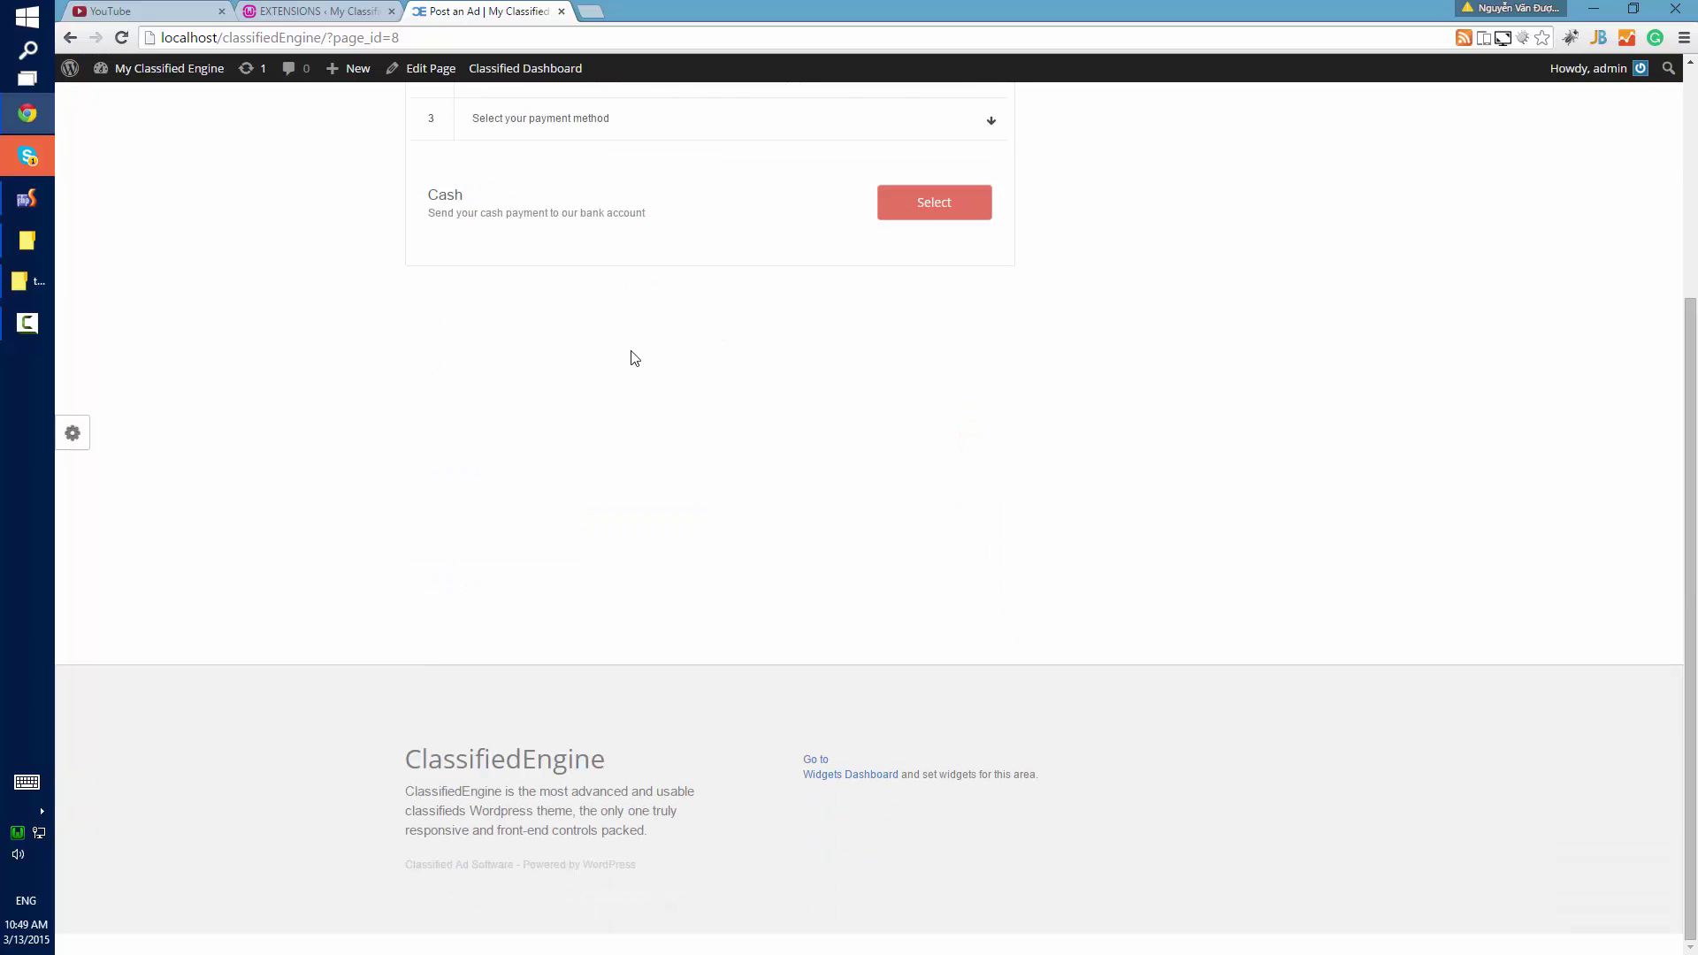
Pay by Cash and open the submitted Demo product ad page, pending approval.
click(929, 388)
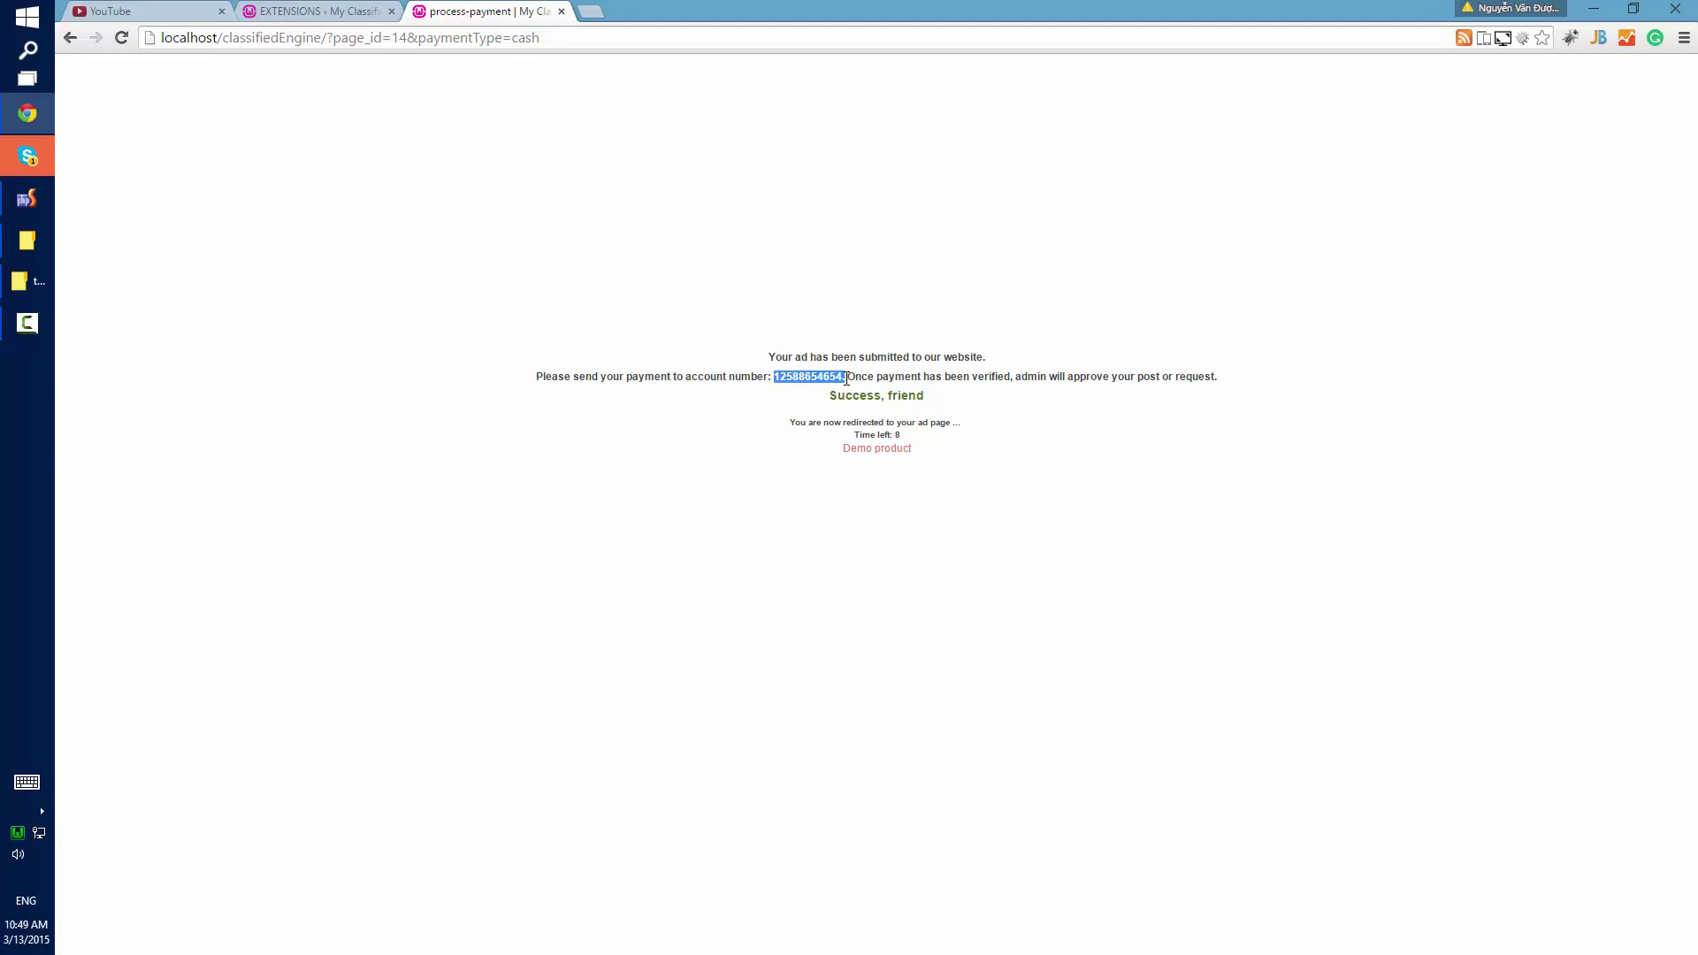
click(922, 379)
click(891, 451)
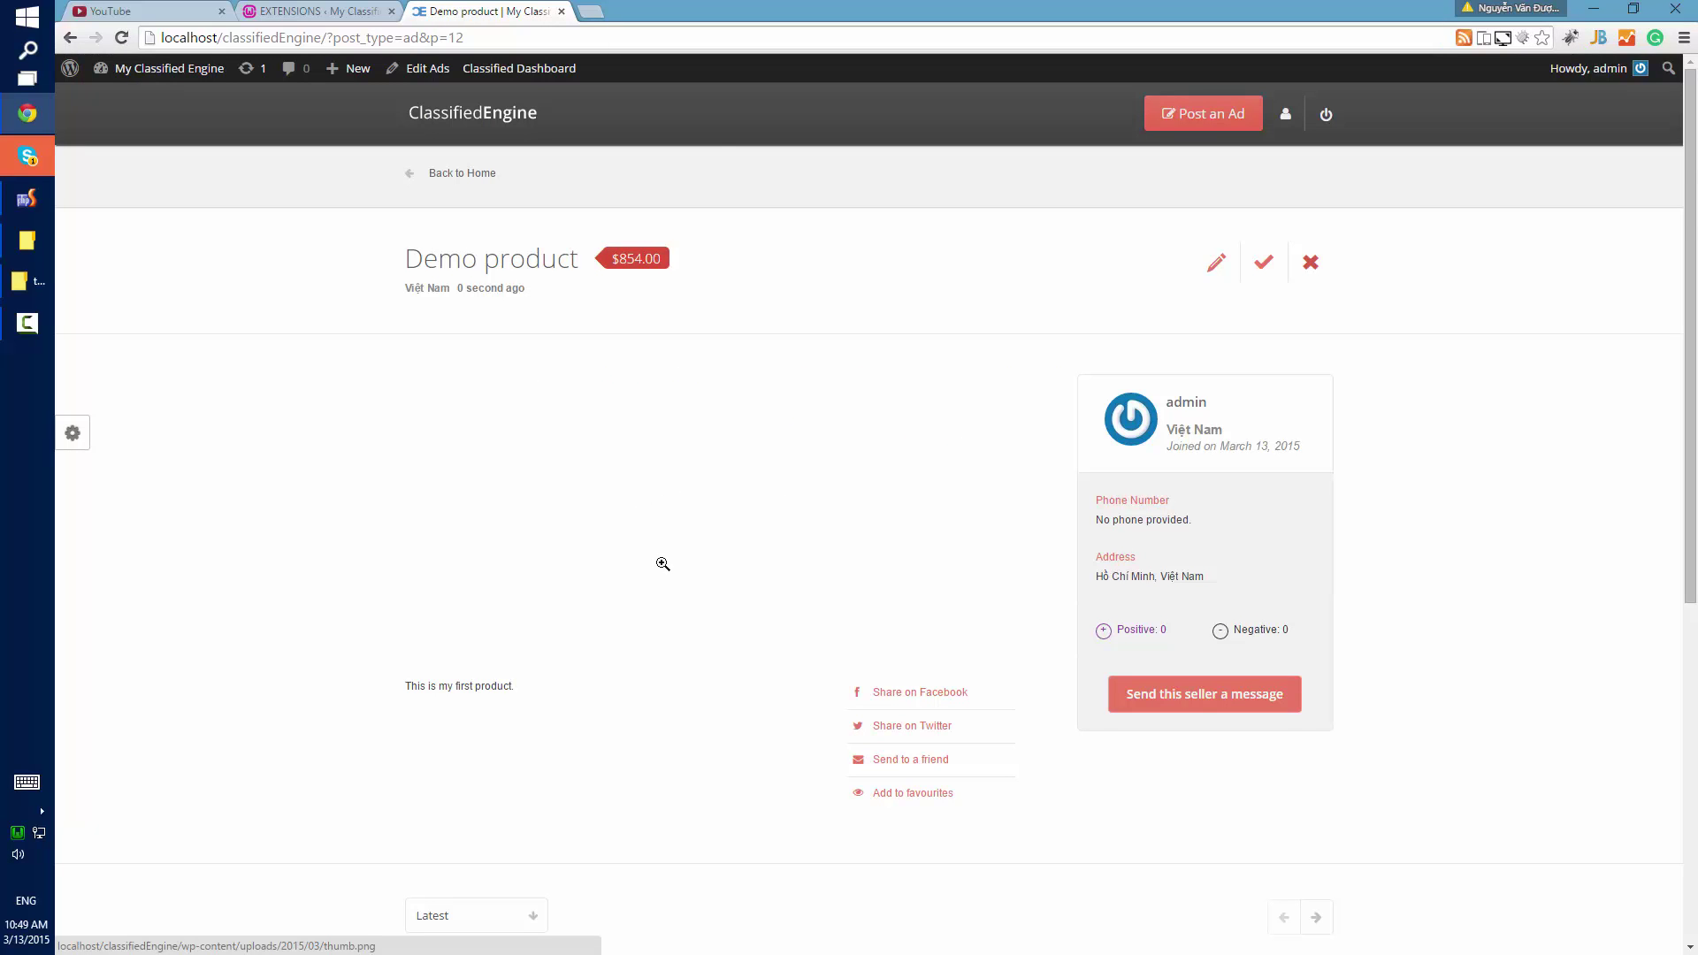
scroll(655, 575, down, 3)
scroll(890, 637, down, 2)
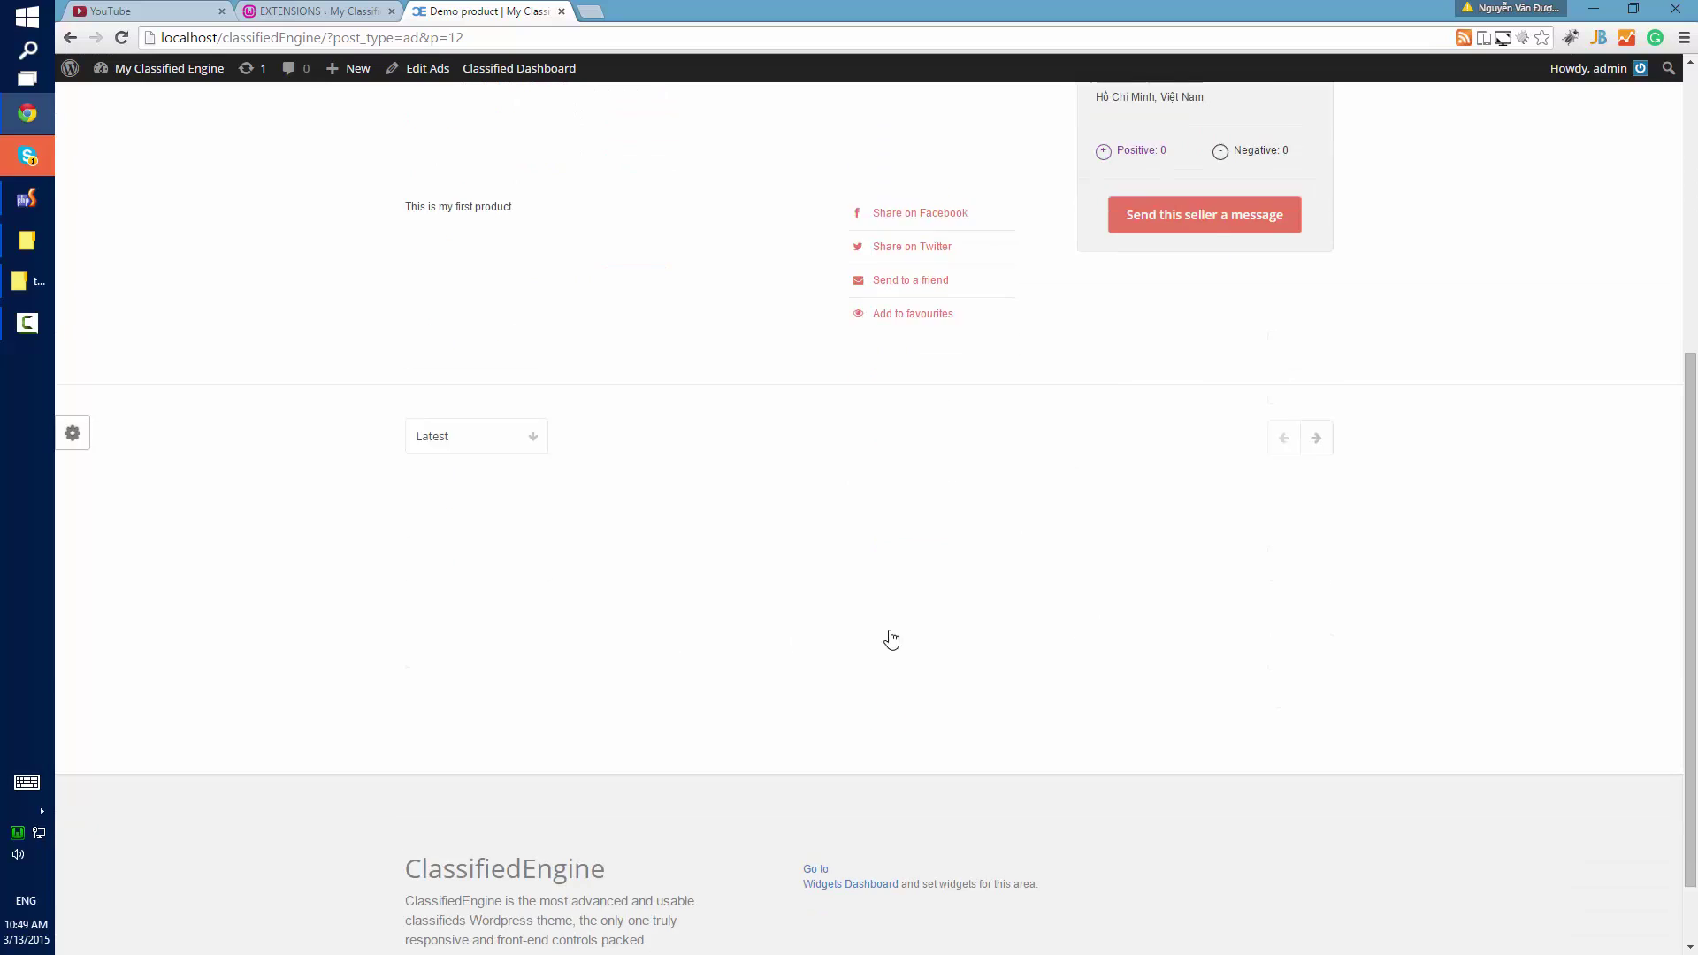
scroll(1173, 319, up, 5)
click(1220, 229)
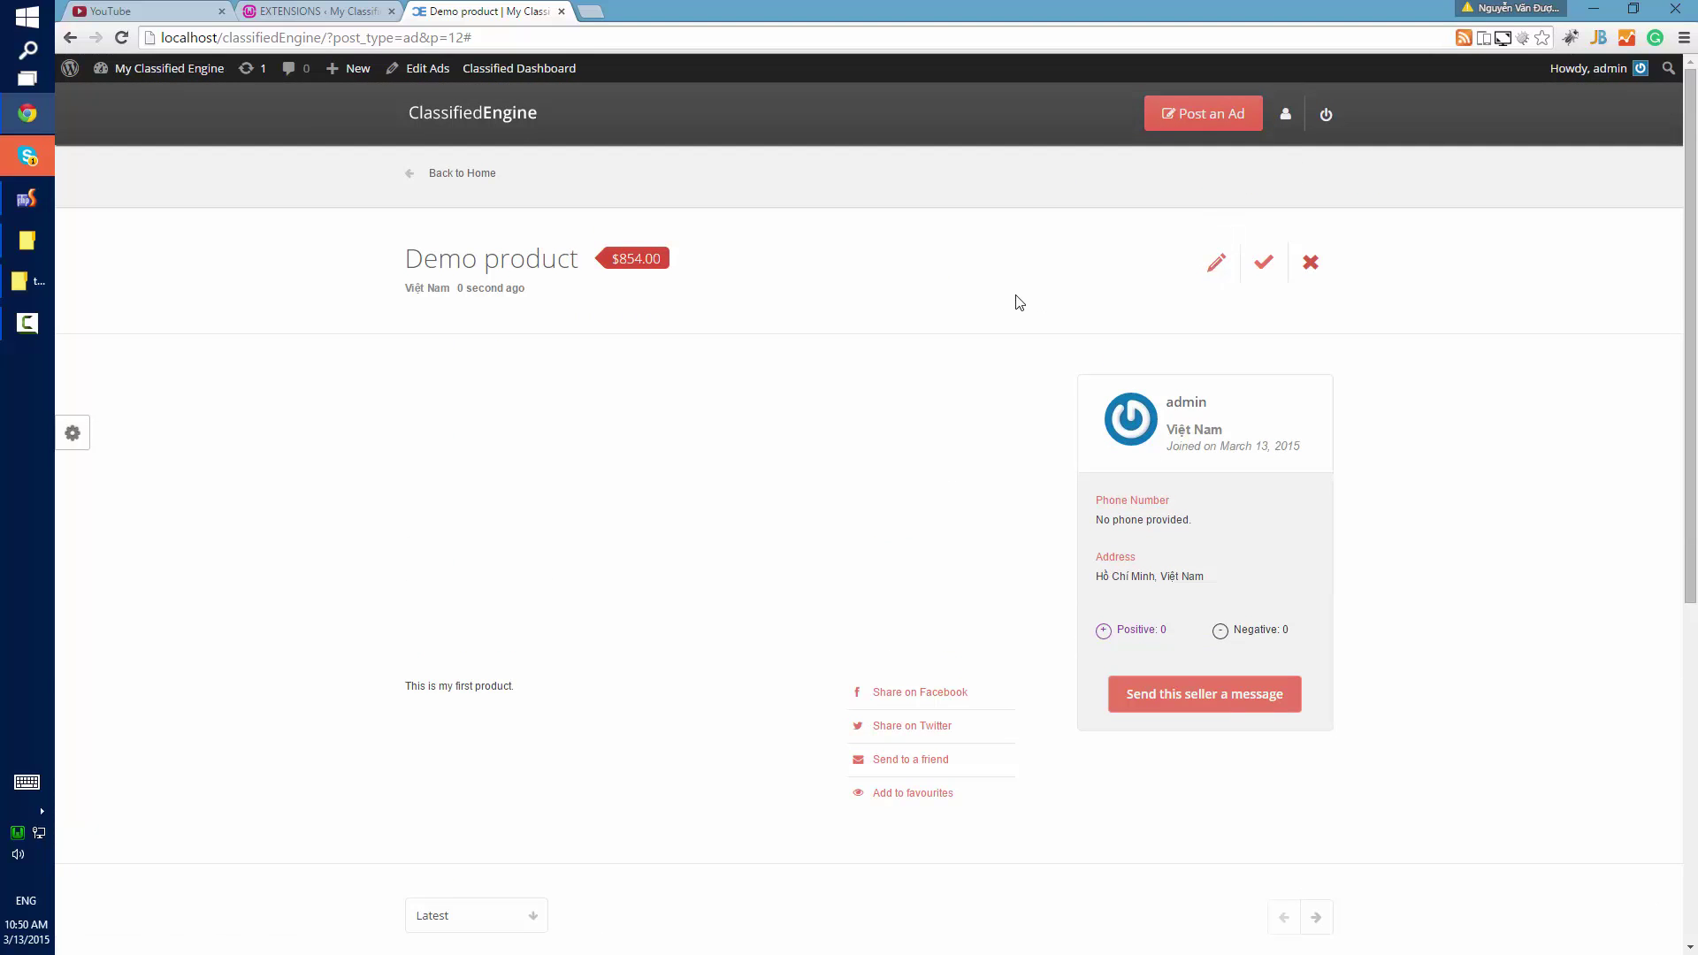
click(28, 322)
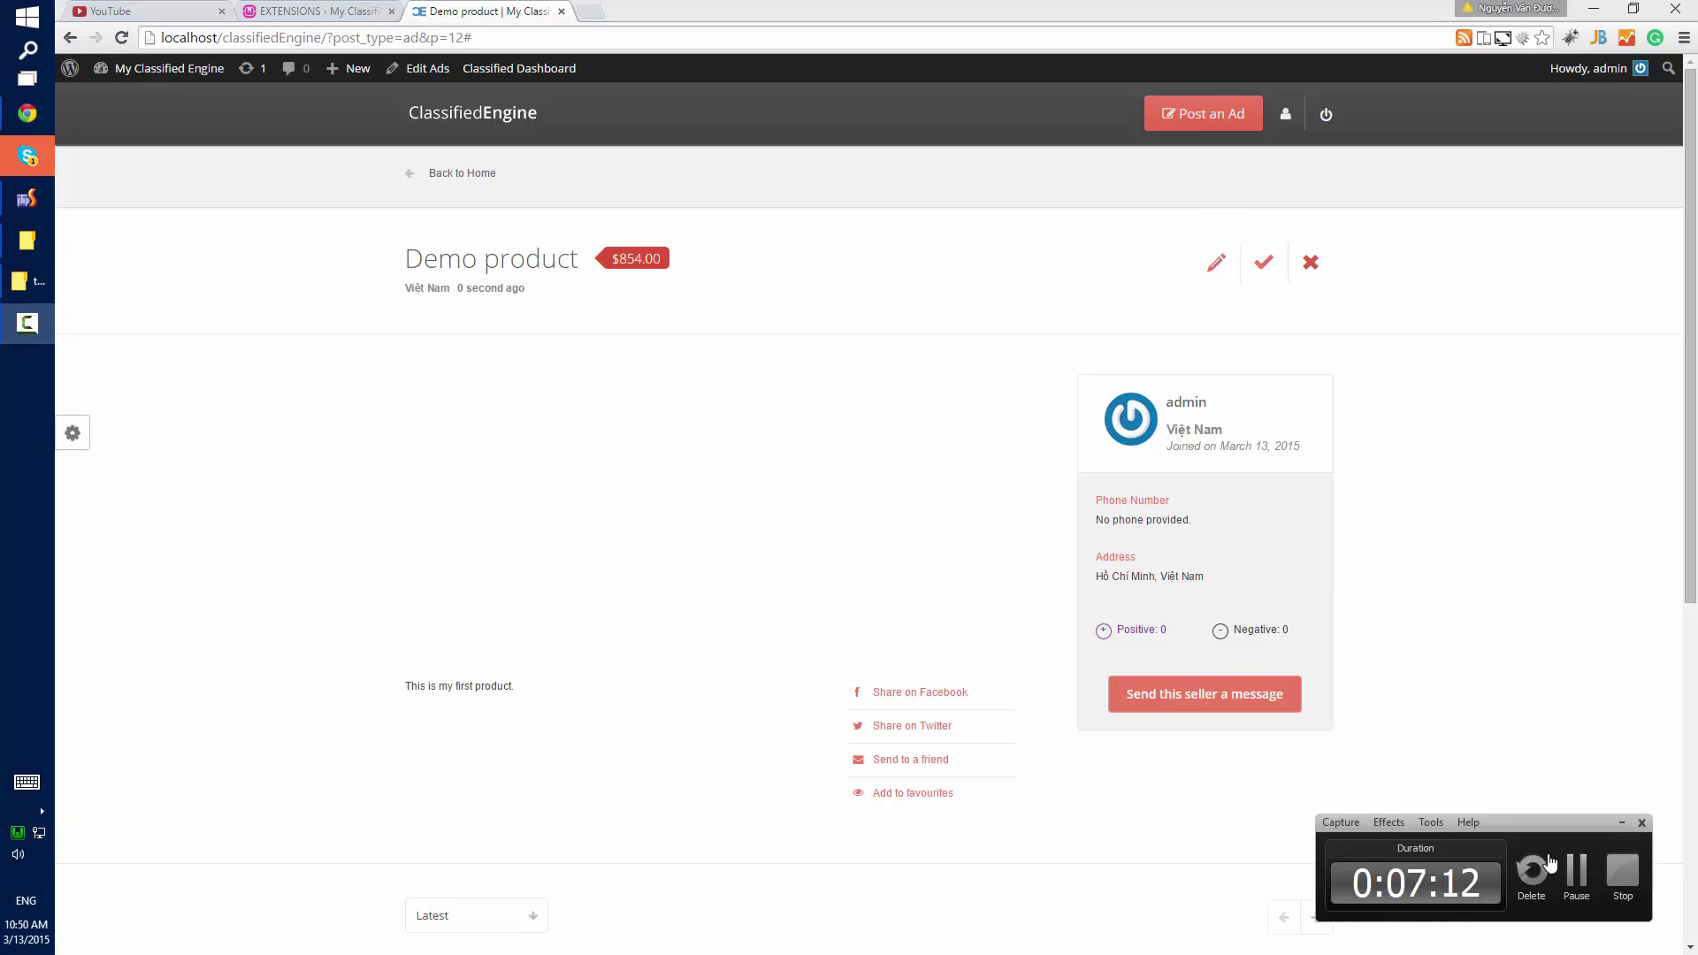
click(1576, 876)
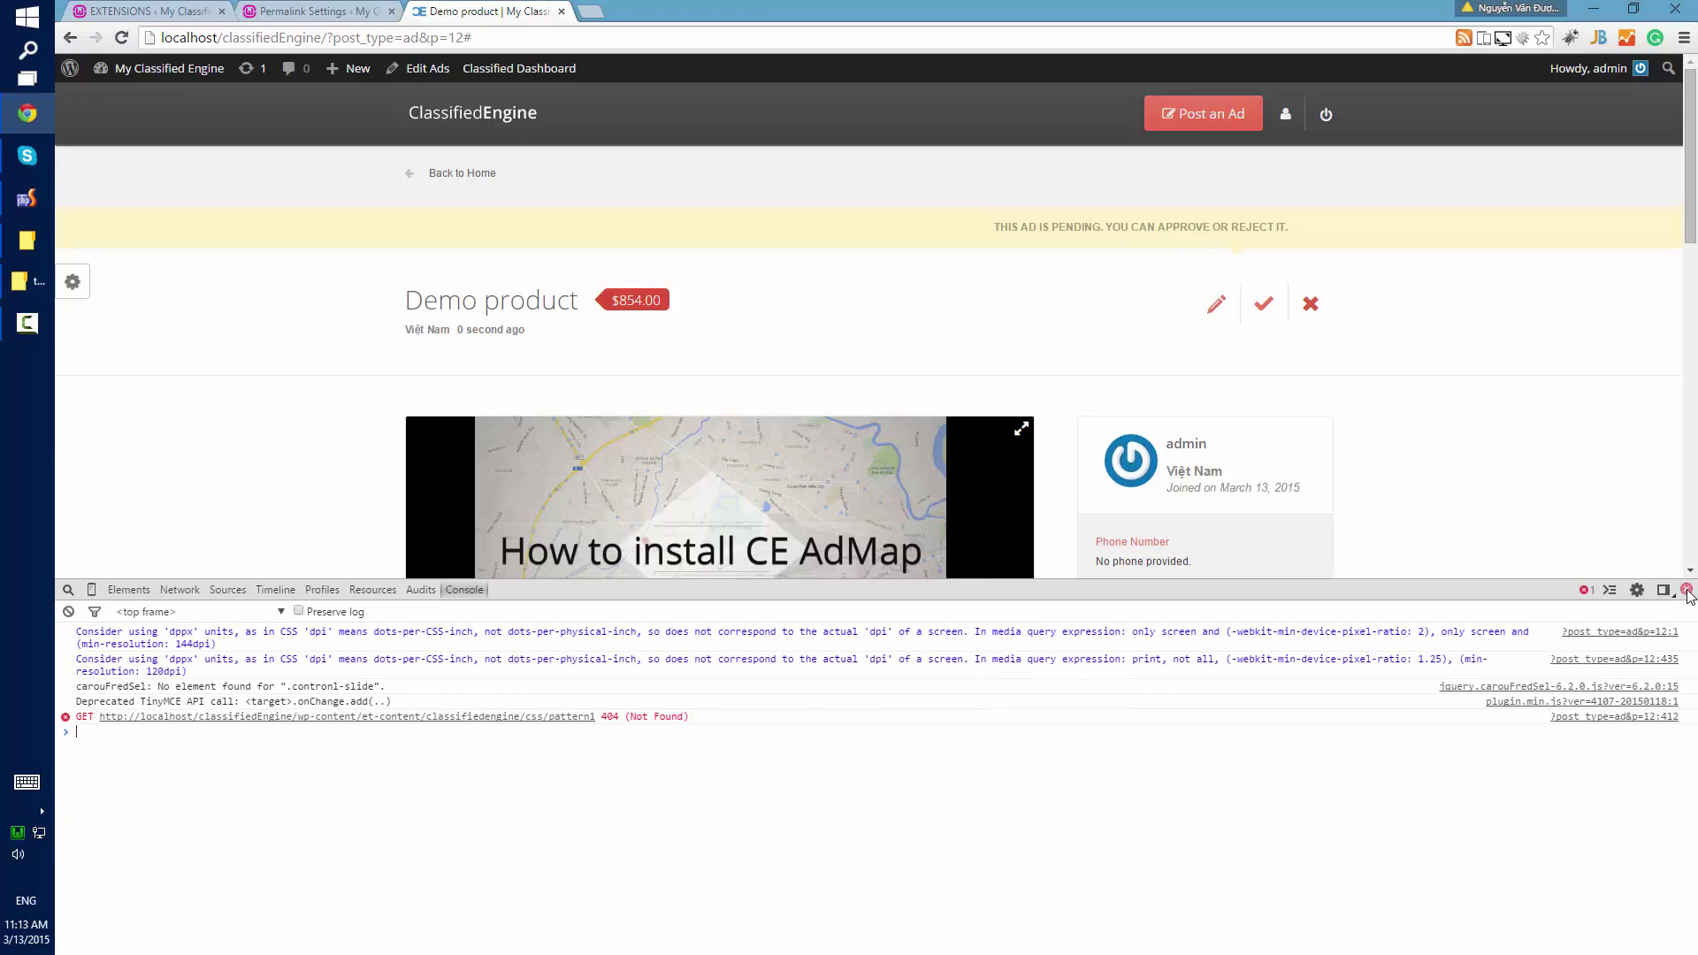
Approve the Demo product ad, check its Edit Ad form, and return to the home page.
click(1687, 590)
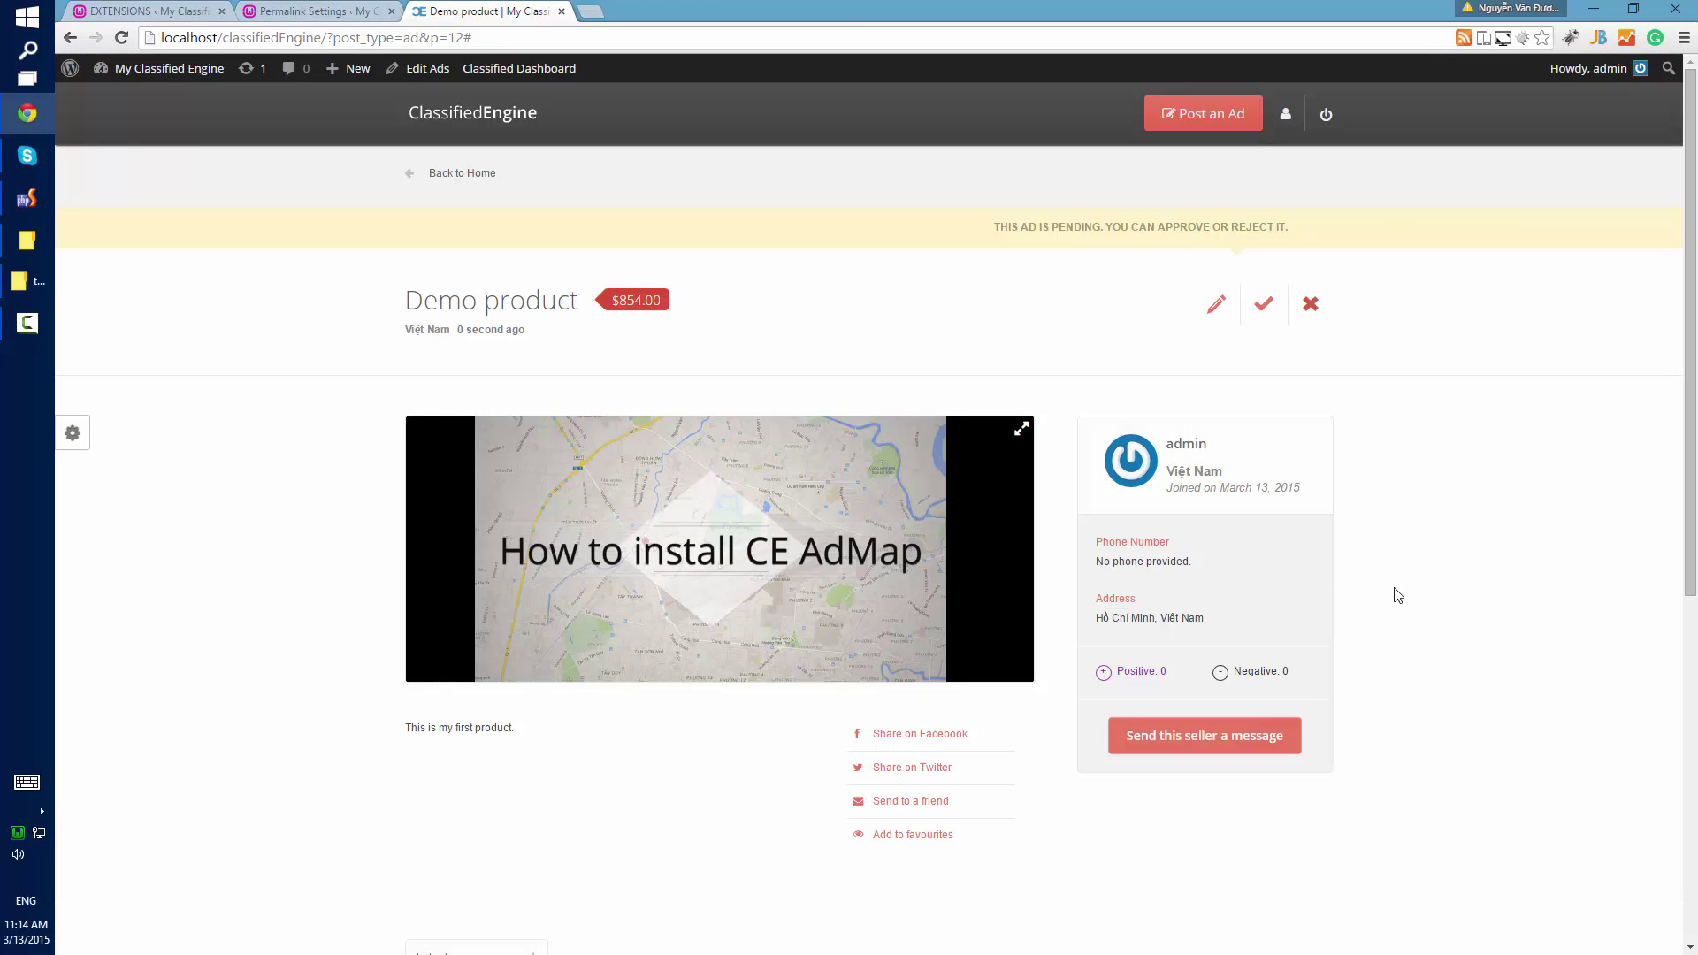
click(1271, 311)
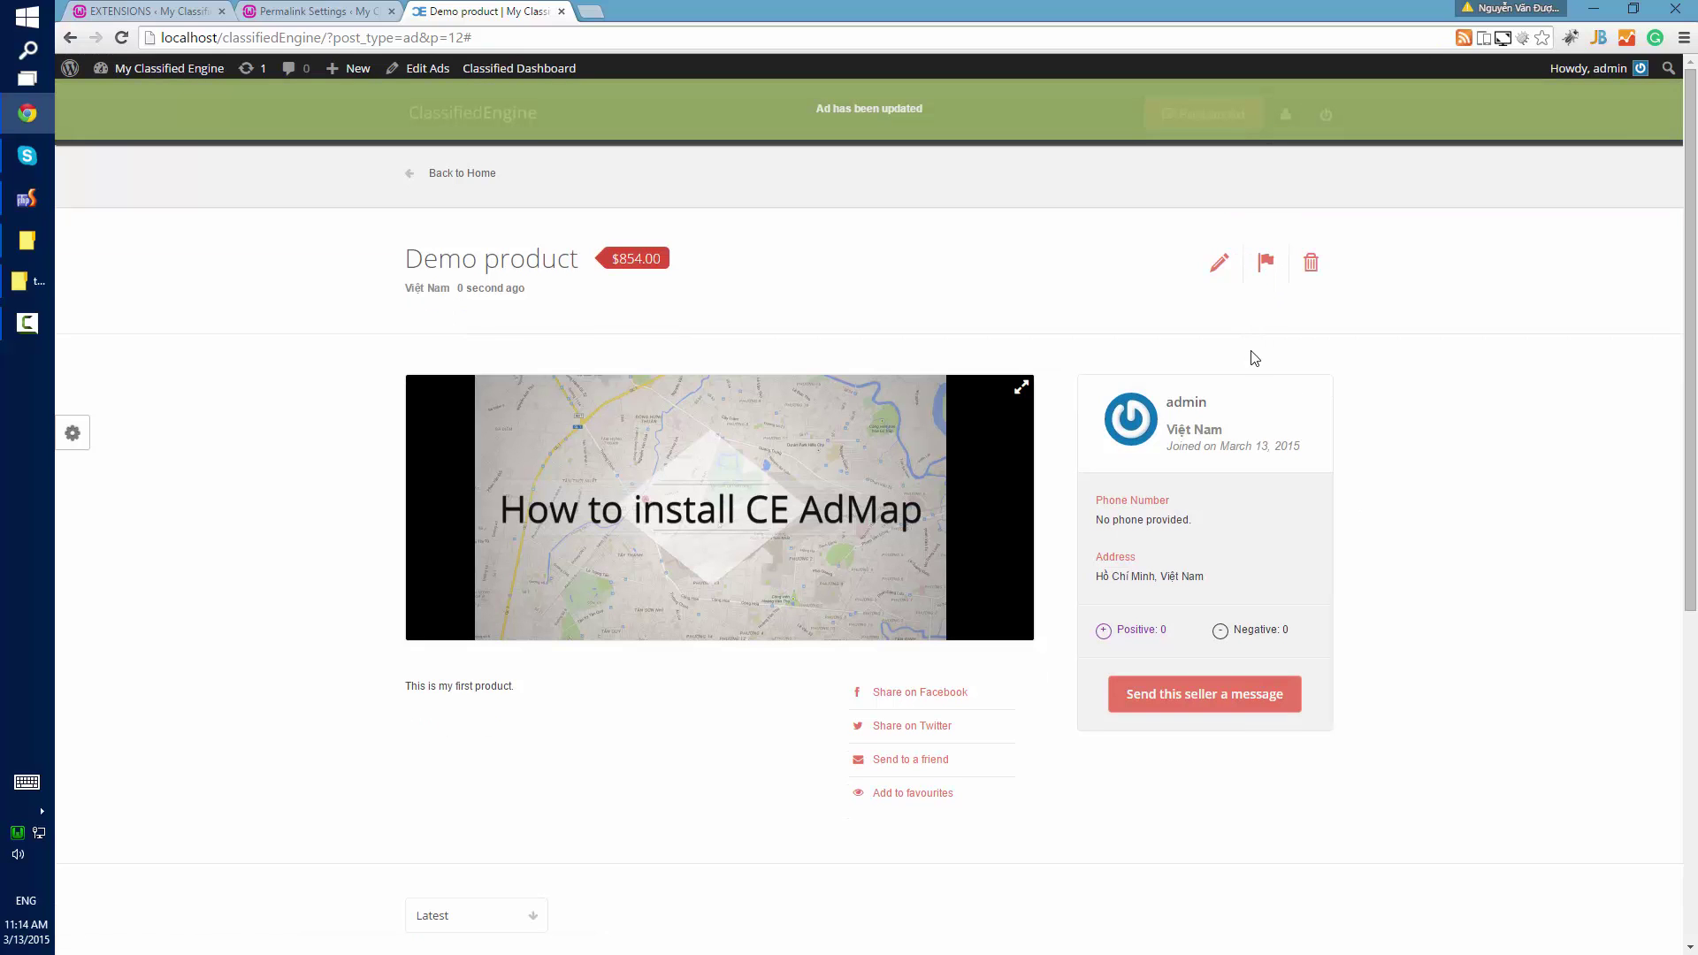
click(1226, 278)
scroll(918, 304, down, 6)
scroll(857, 765, up, 5)
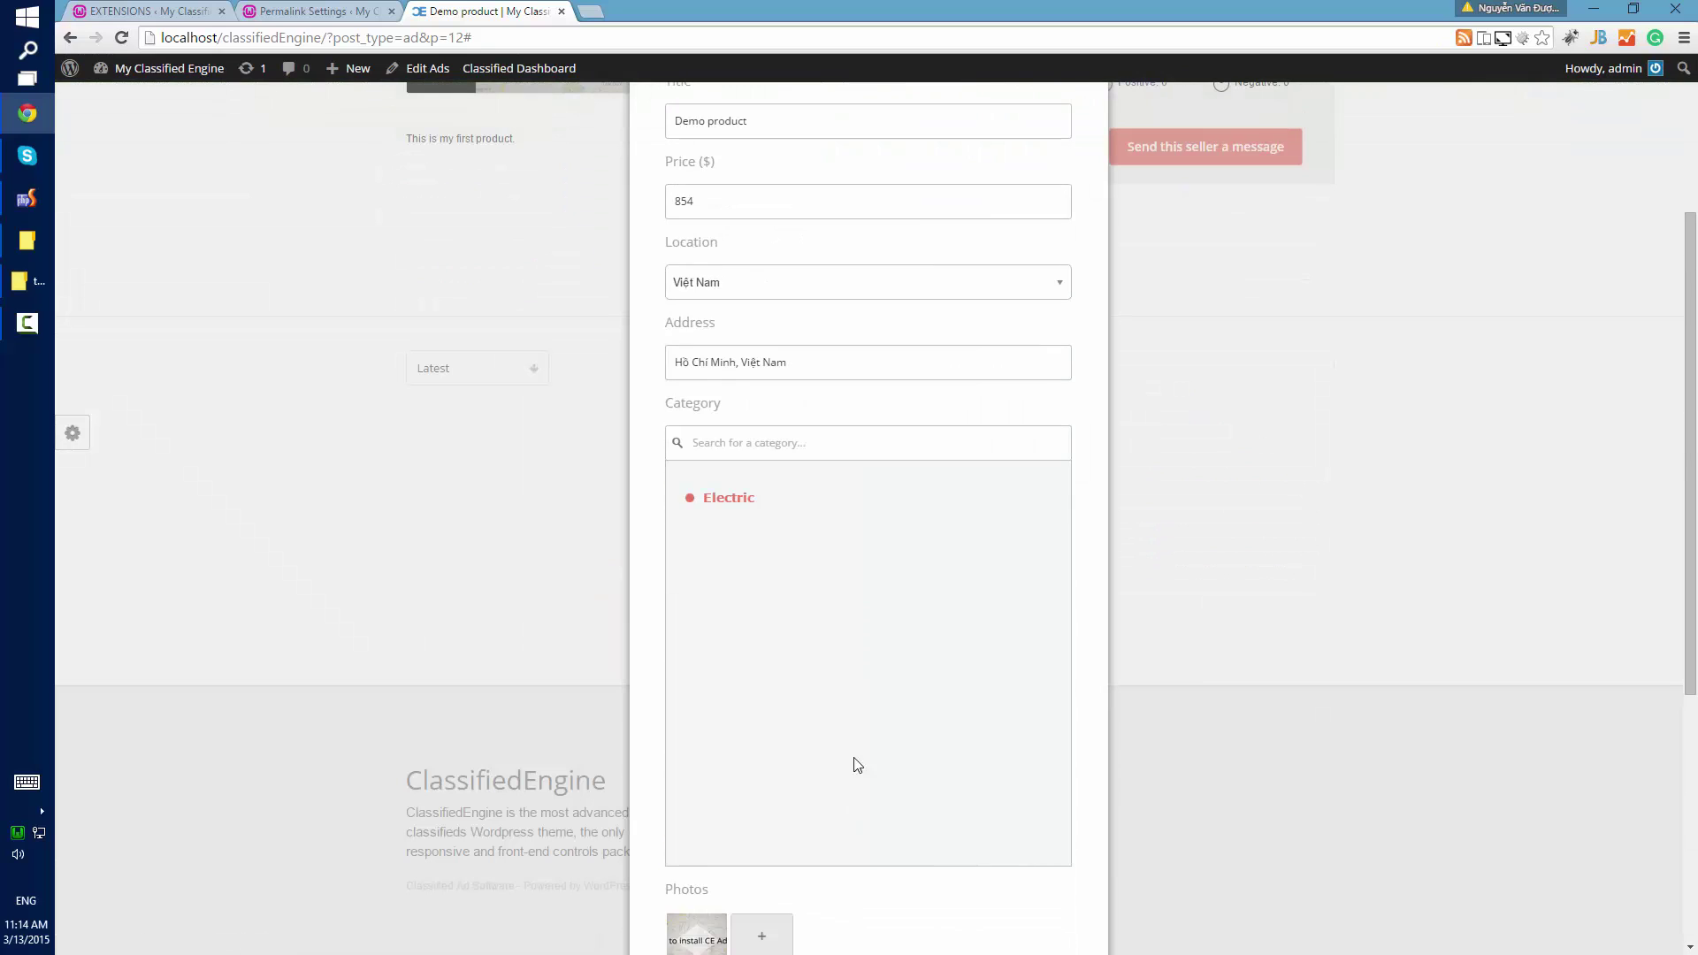
scroll(881, 780, up, 3)
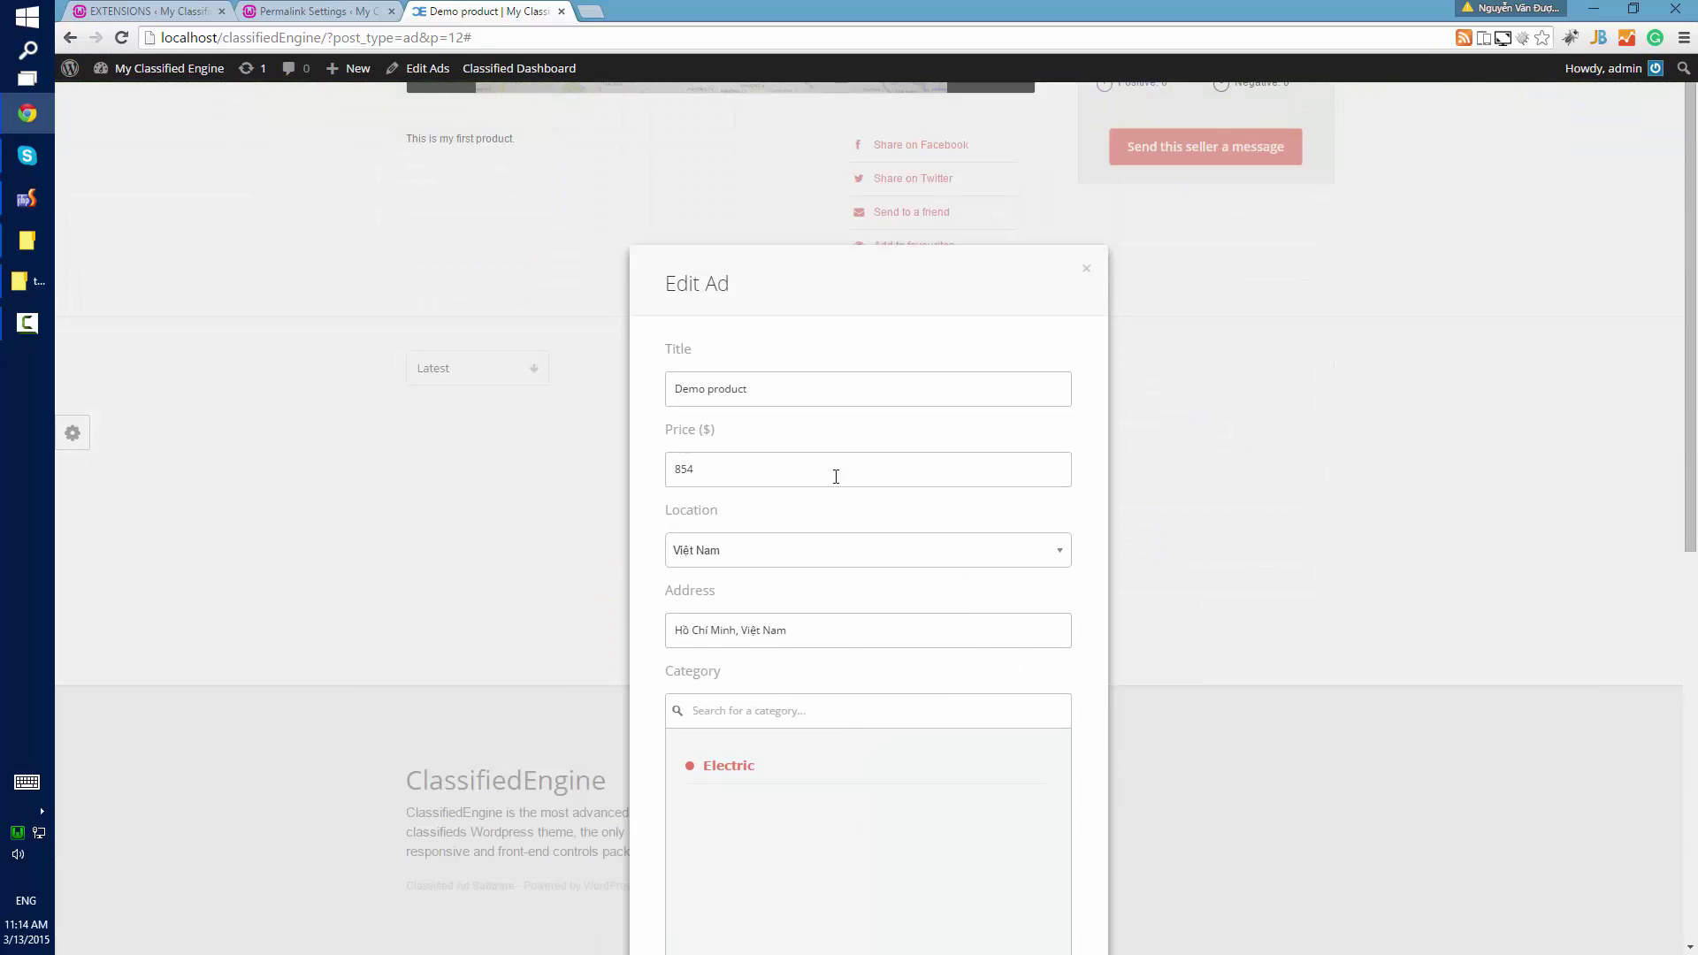
click(1085, 270)
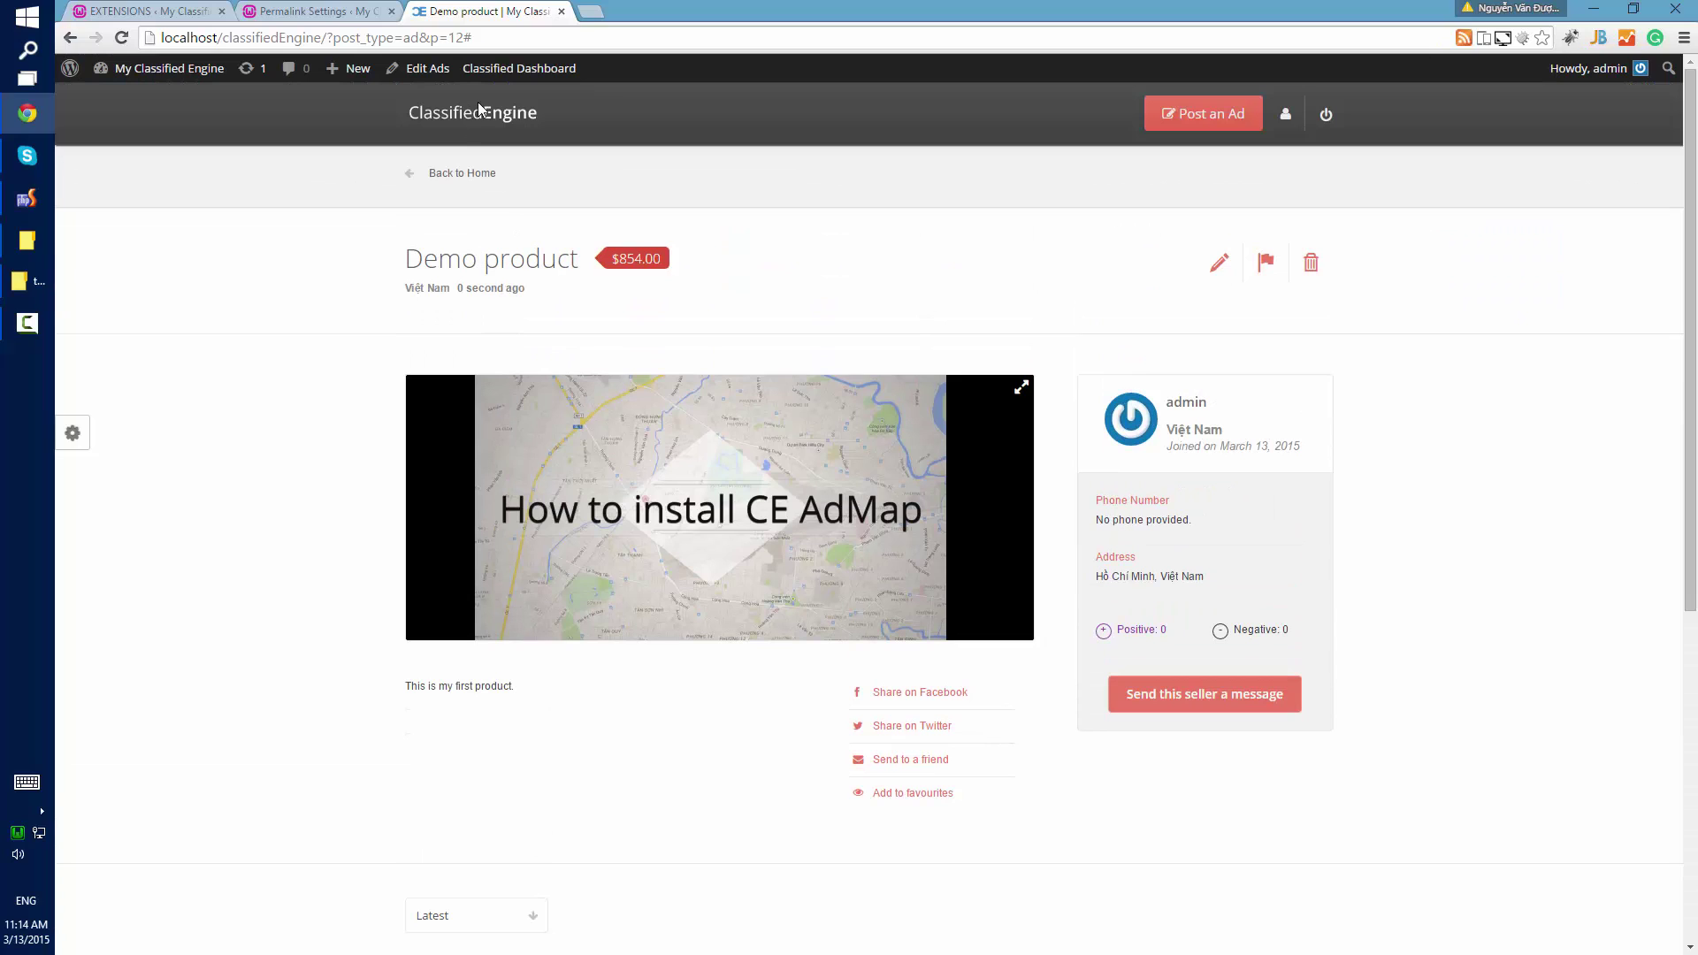
click(477, 106)
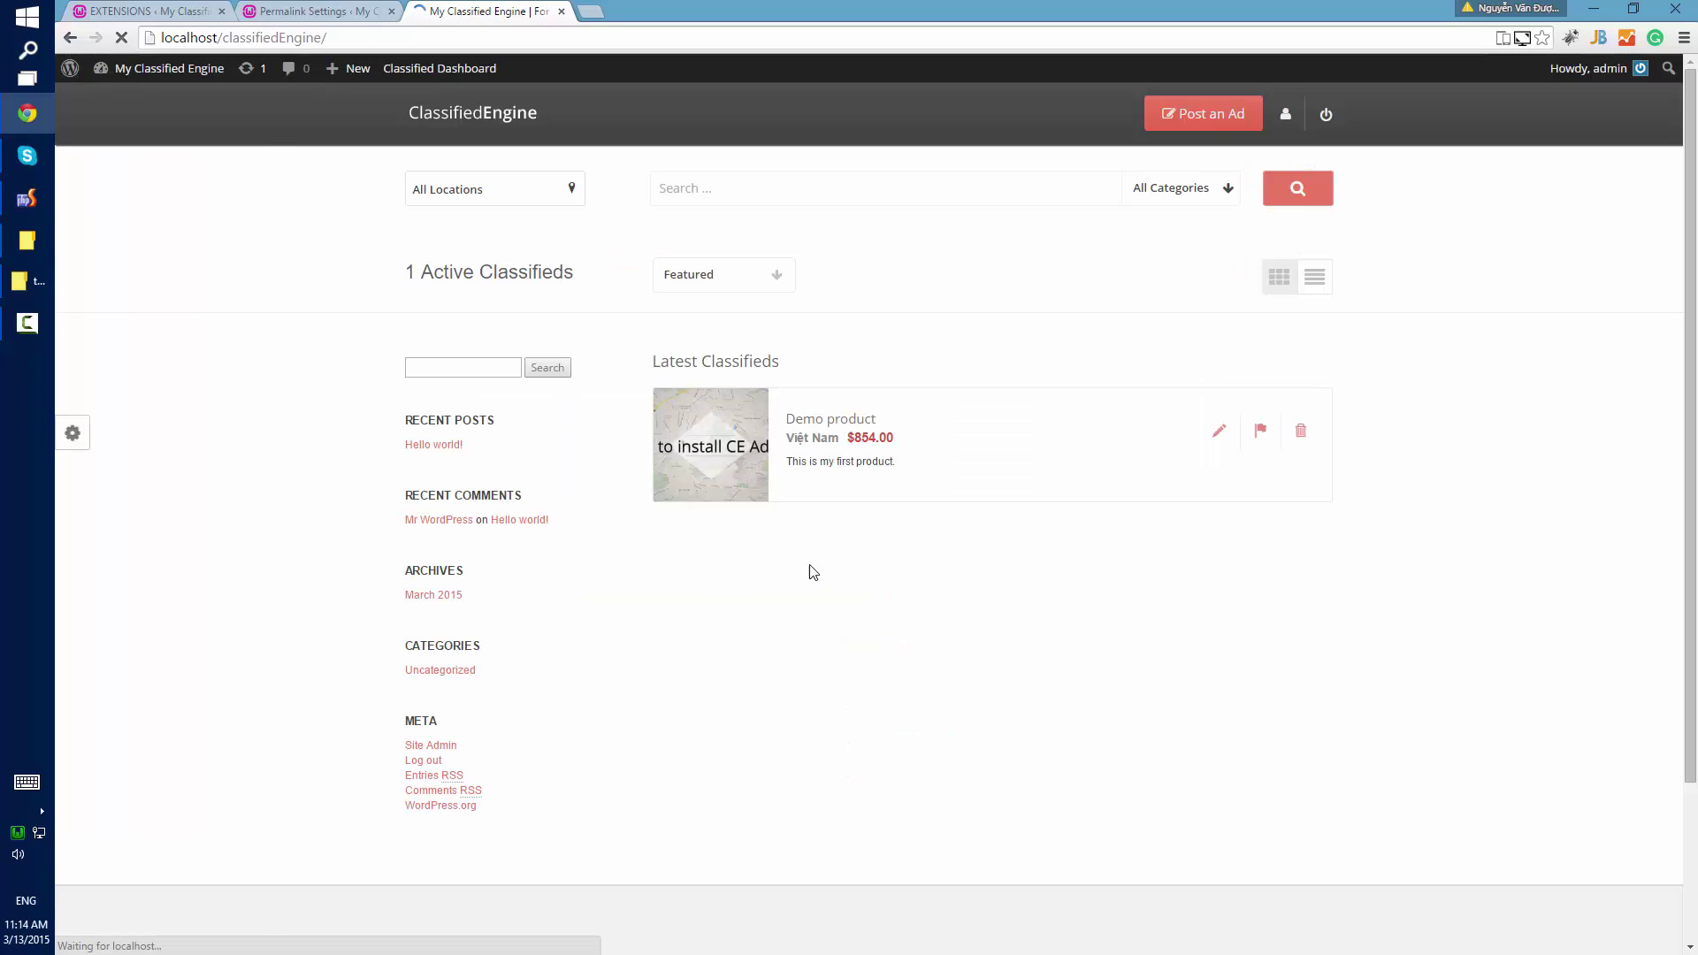
scroll(1619, 337, down, 1)
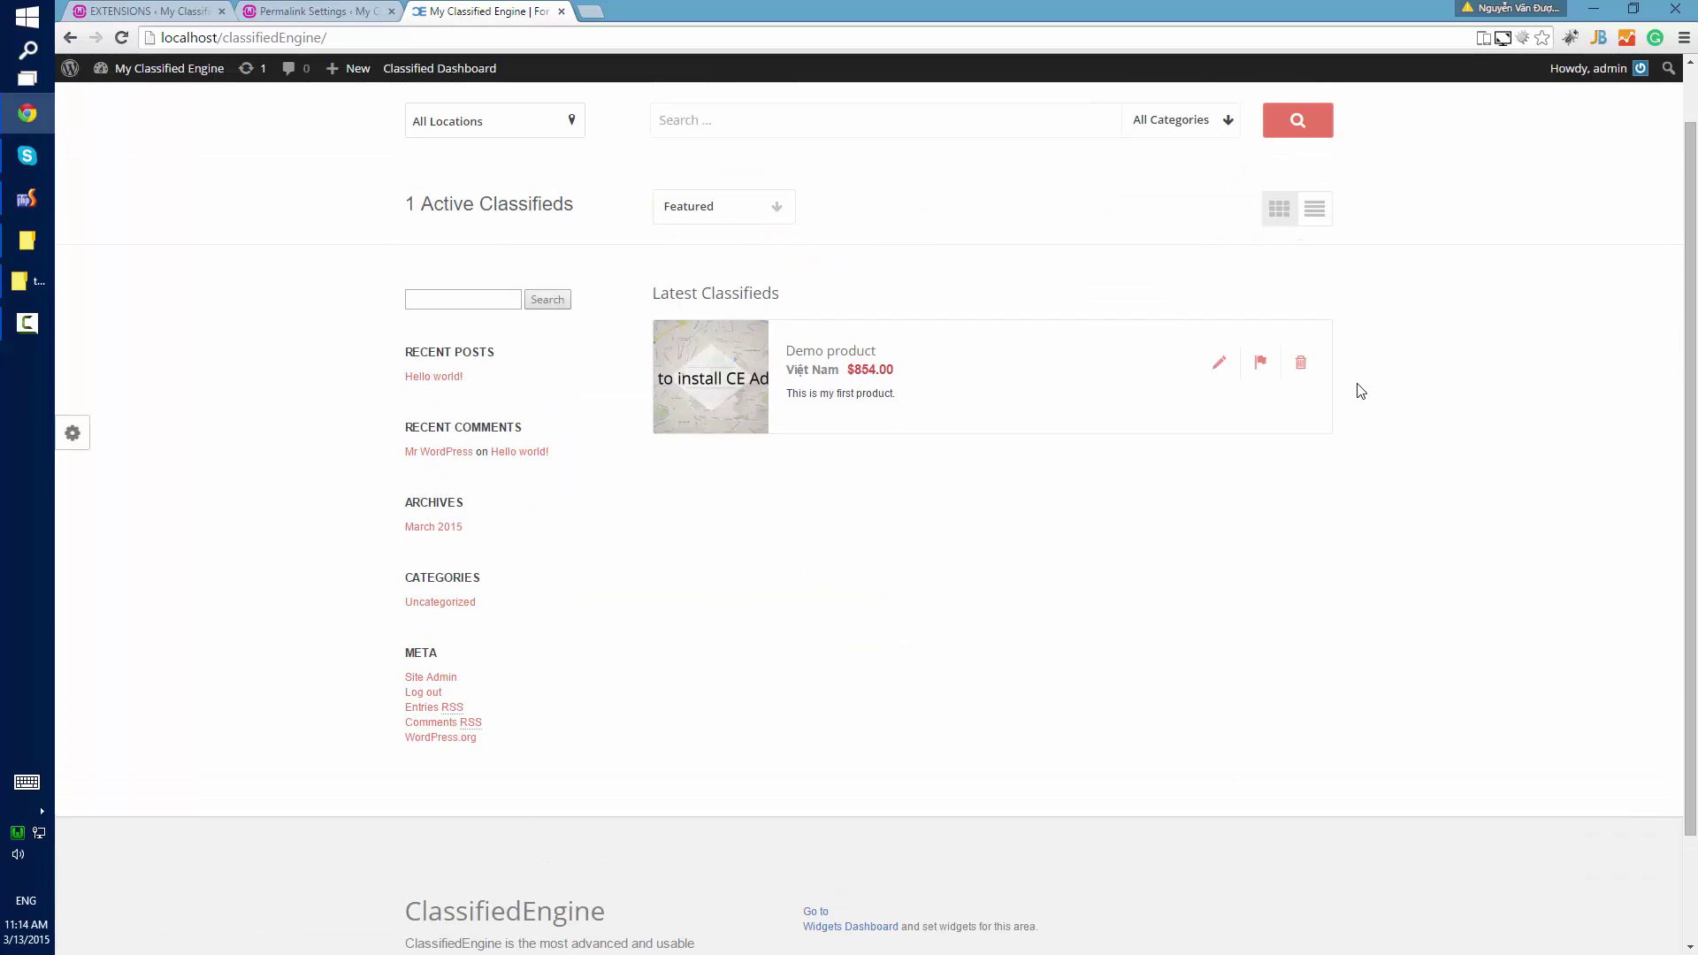
click(1219, 370)
click(1087, 269)
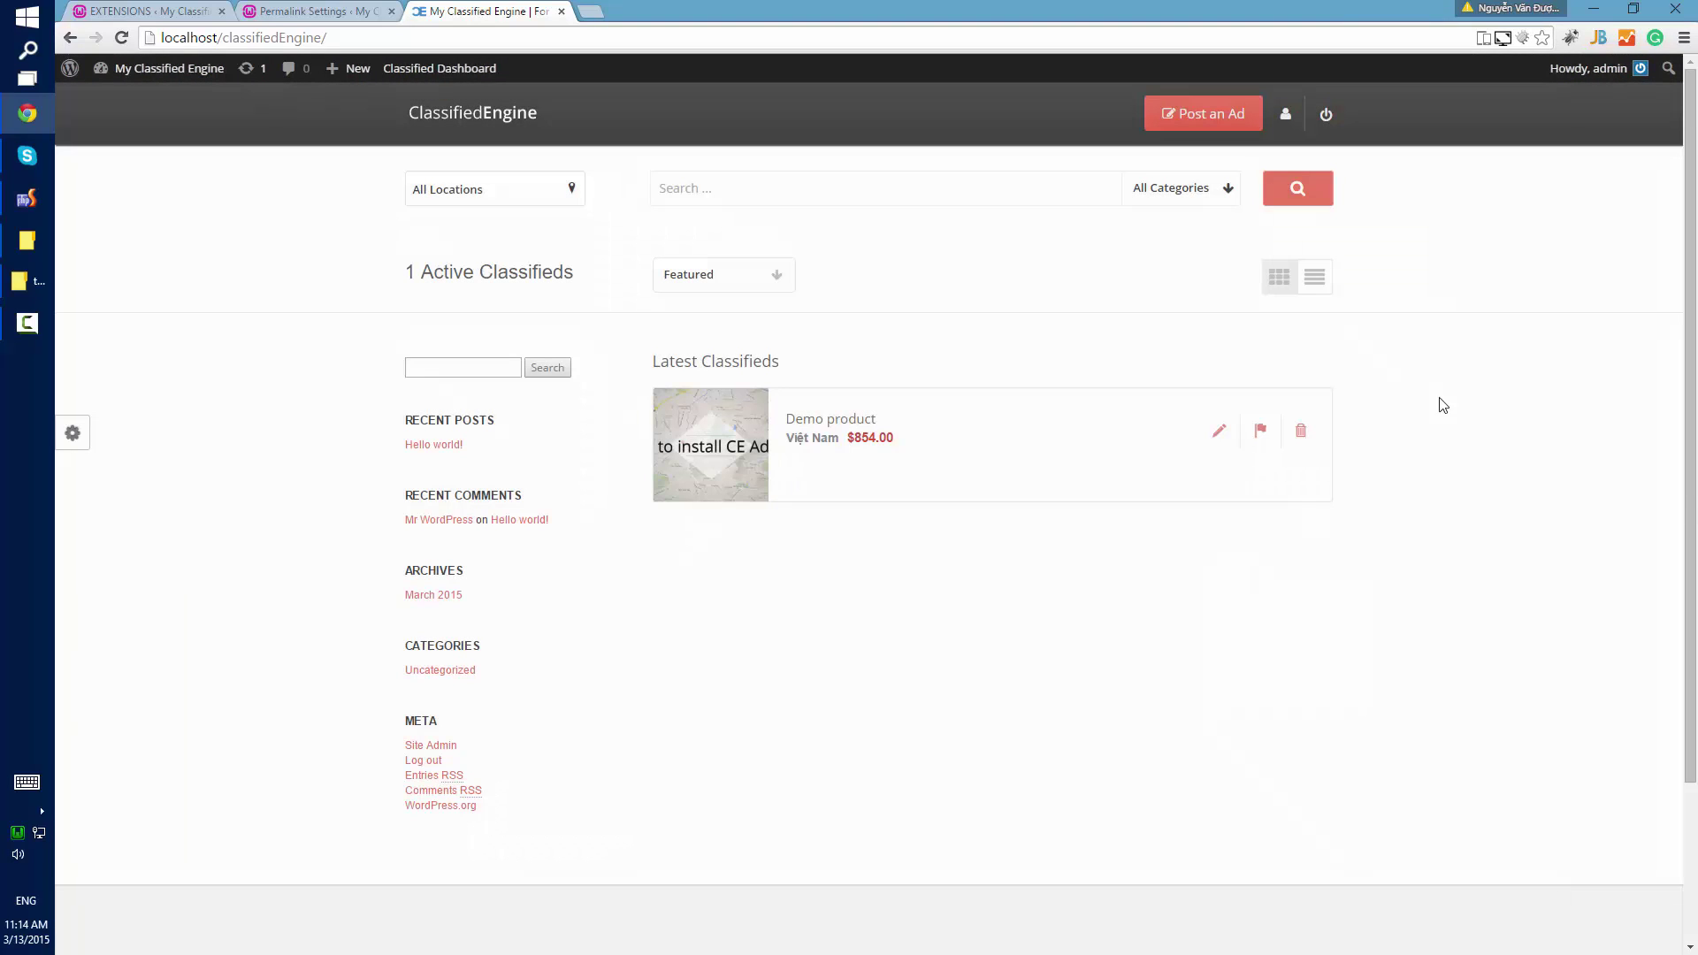
click(1285, 115)
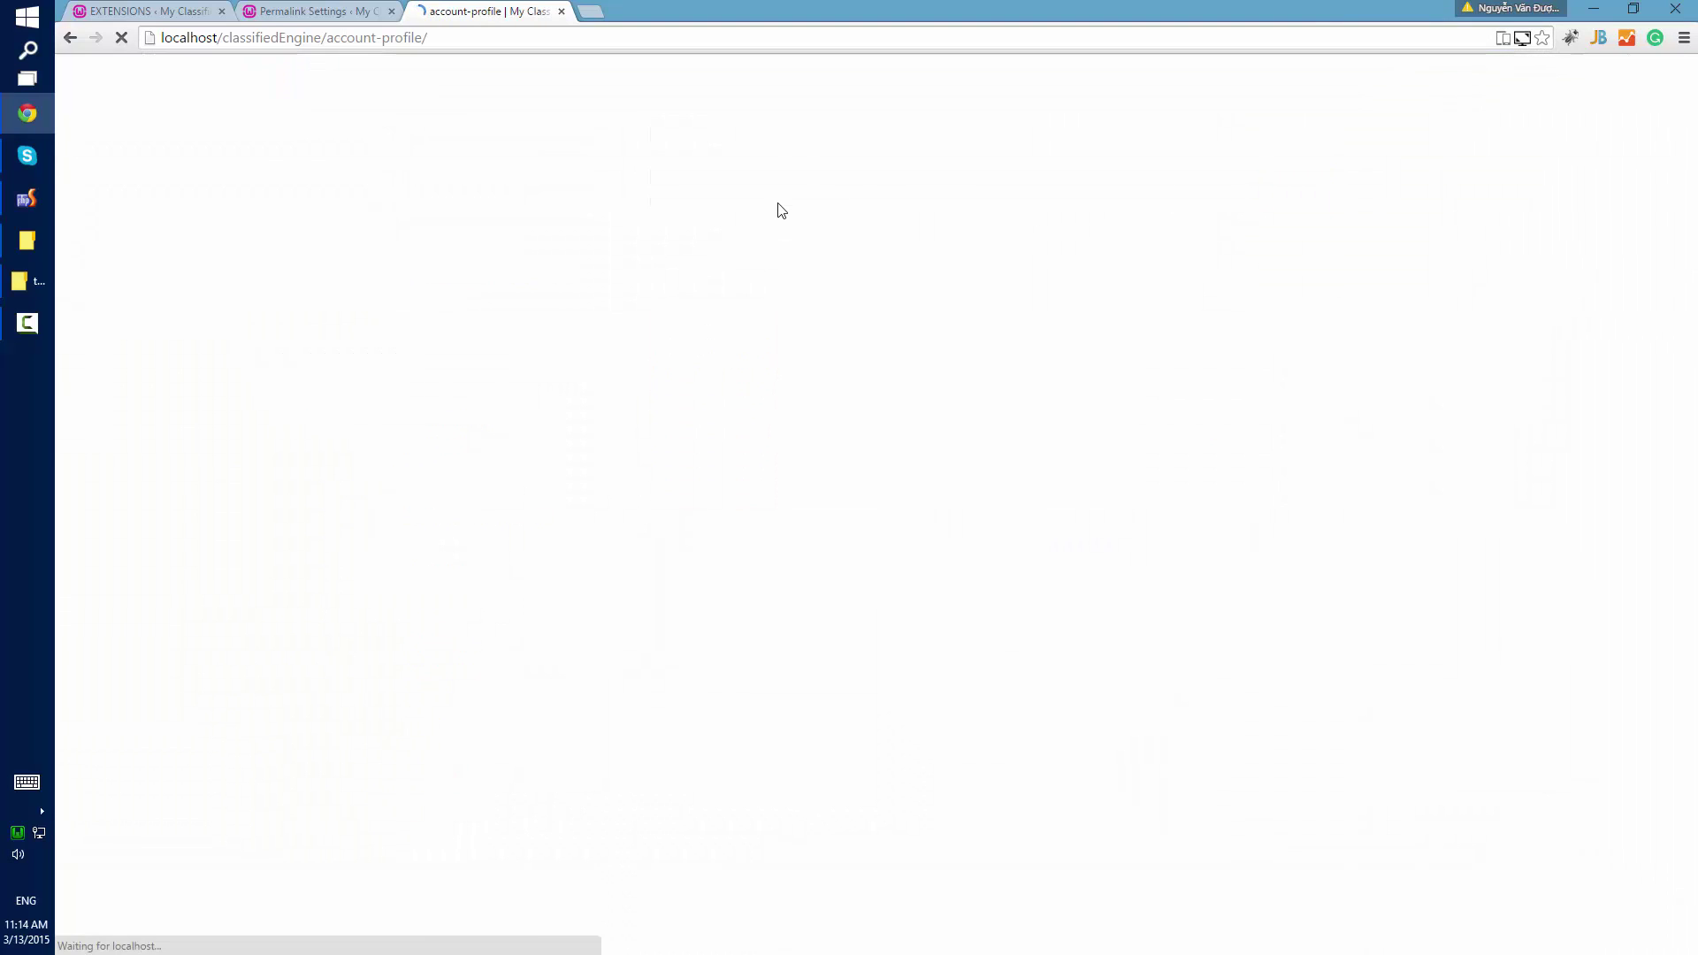
click(442, 309)
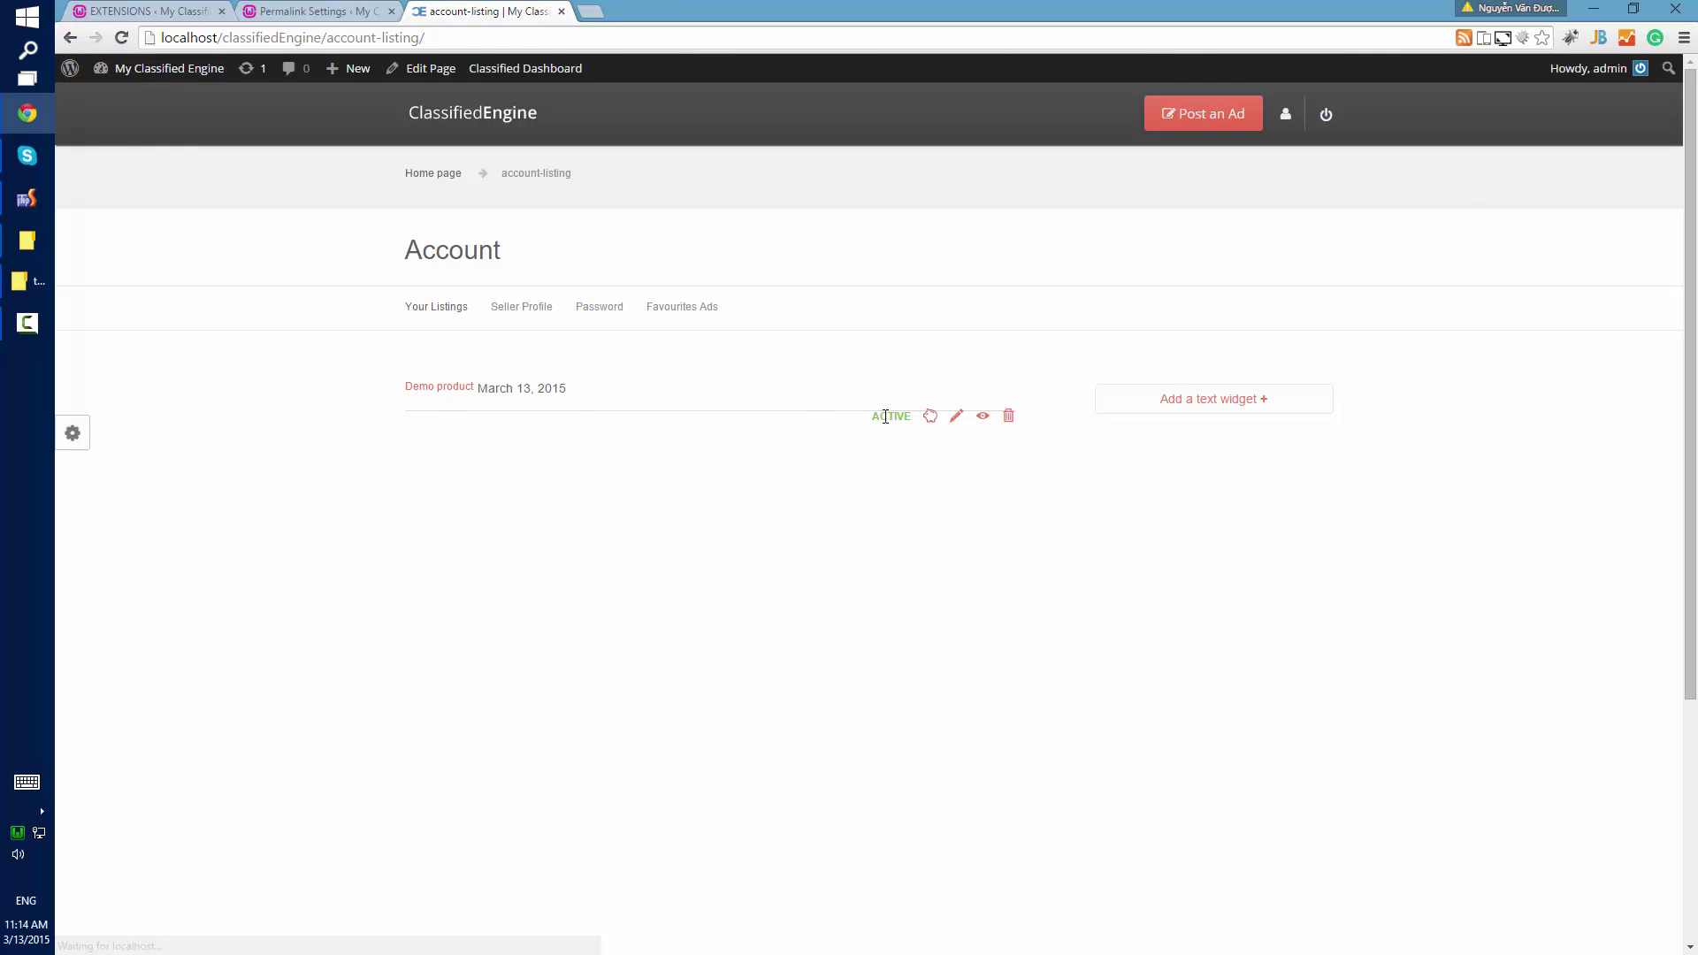
click(957, 418)
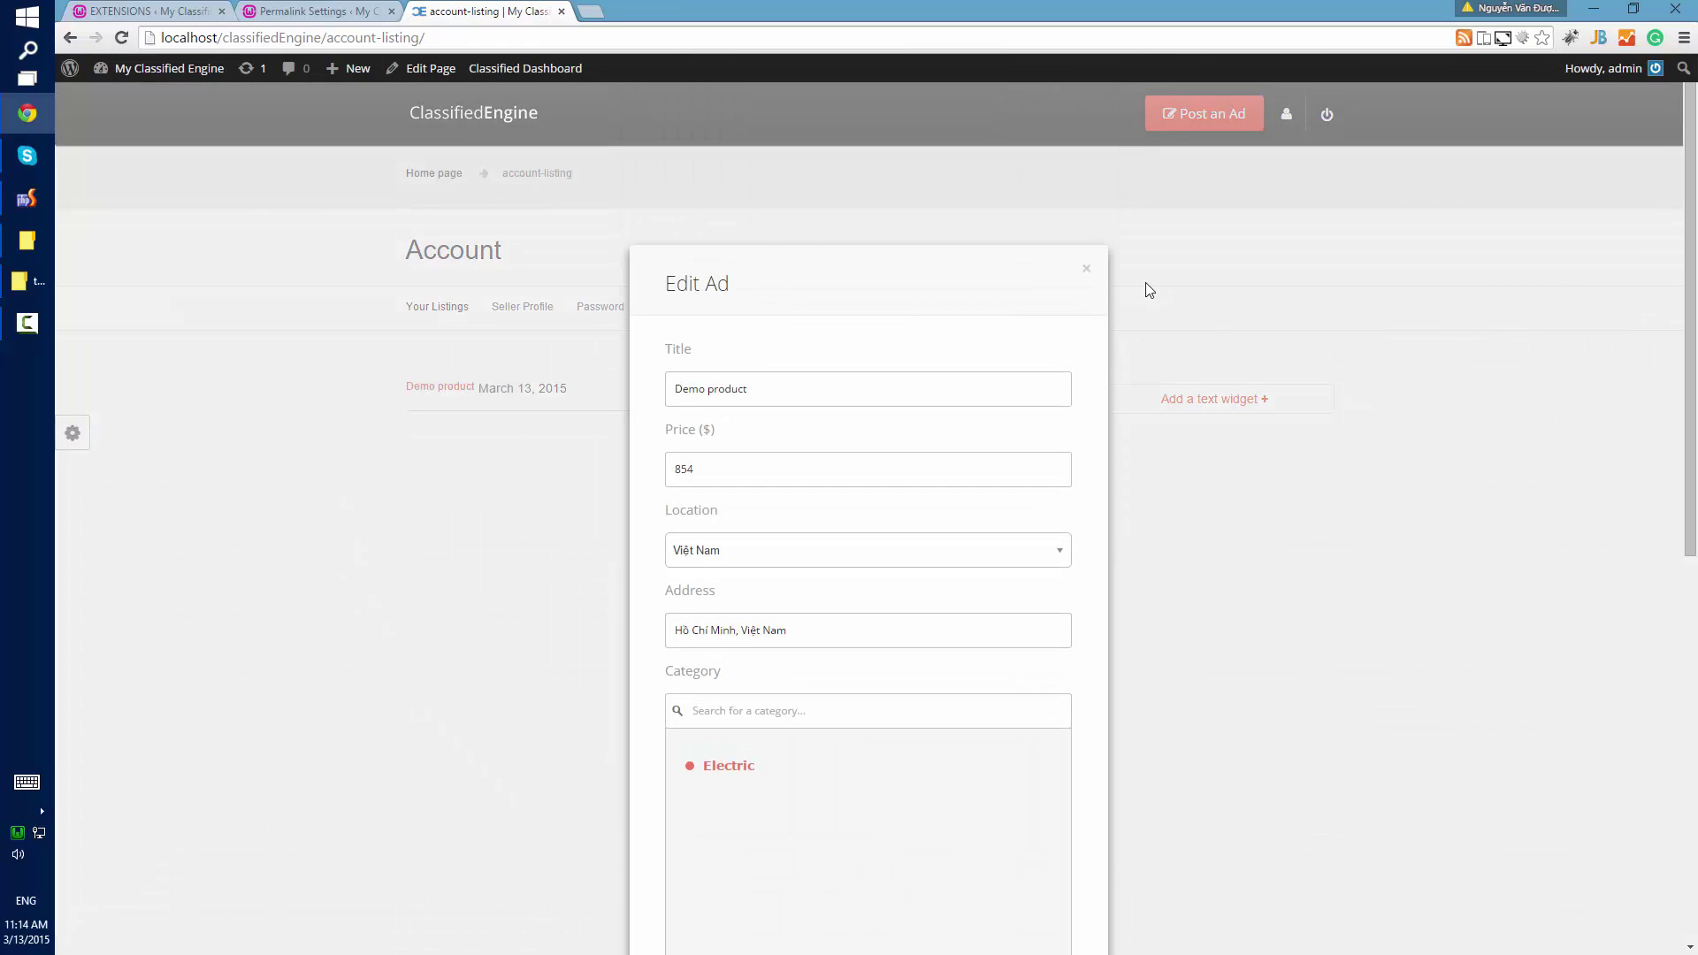
click(1086, 271)
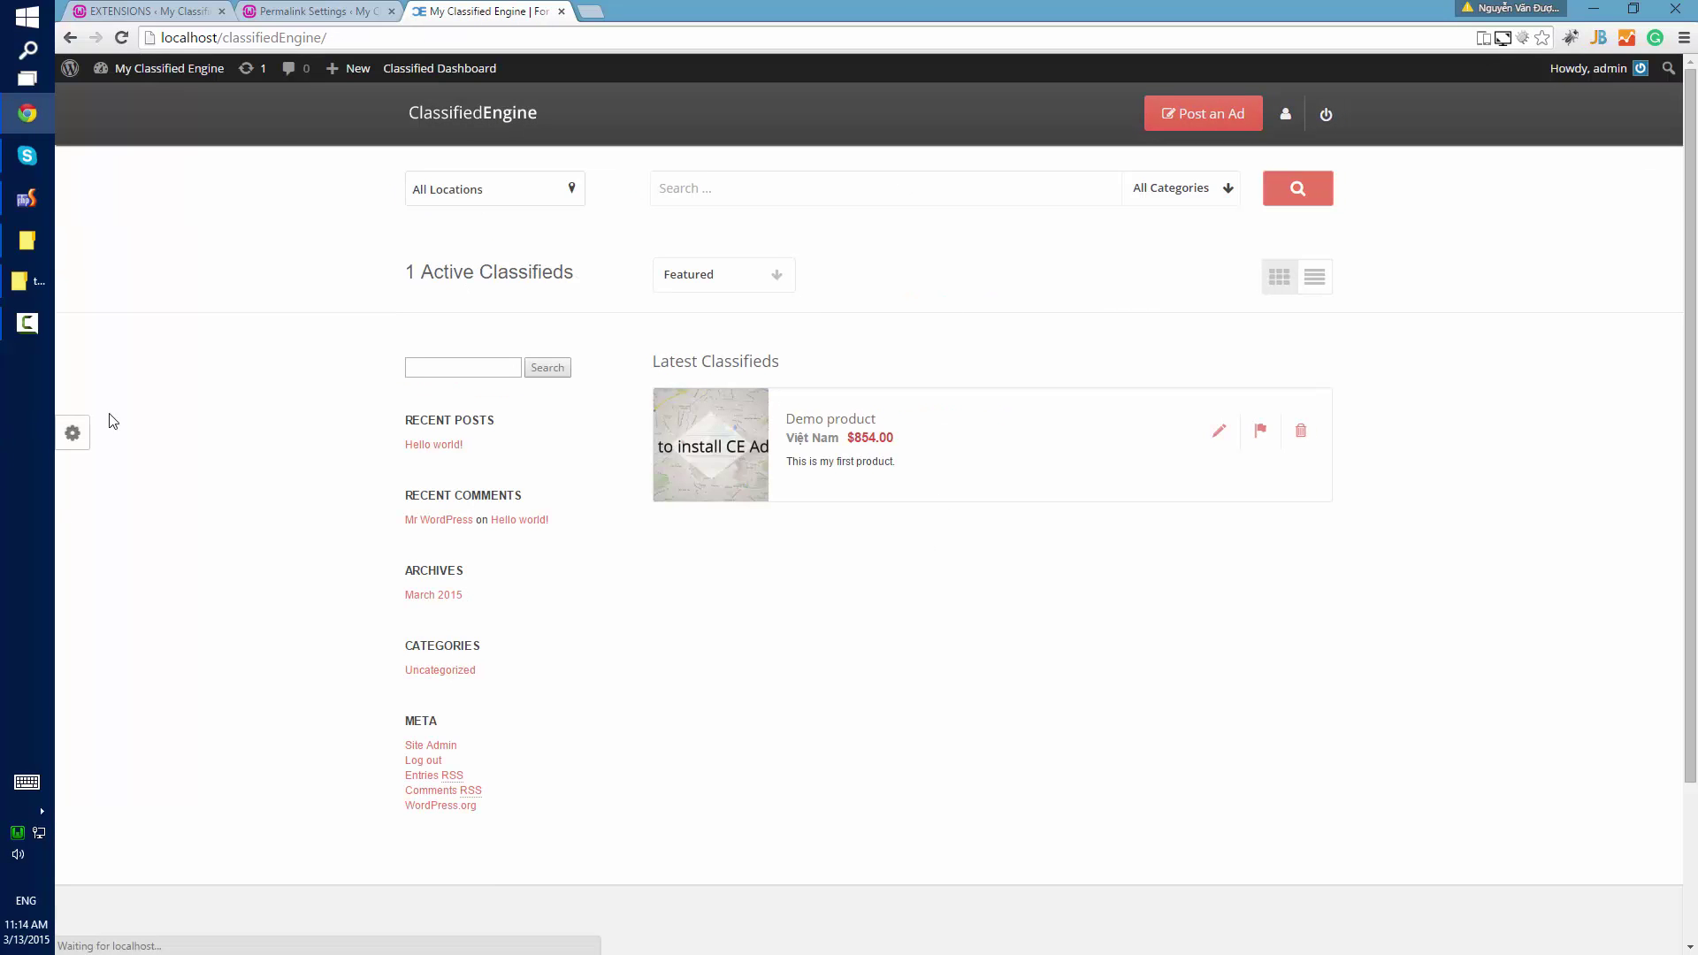
scroll(279, 596, down, 3)
scroll(371, 581, up, 3)
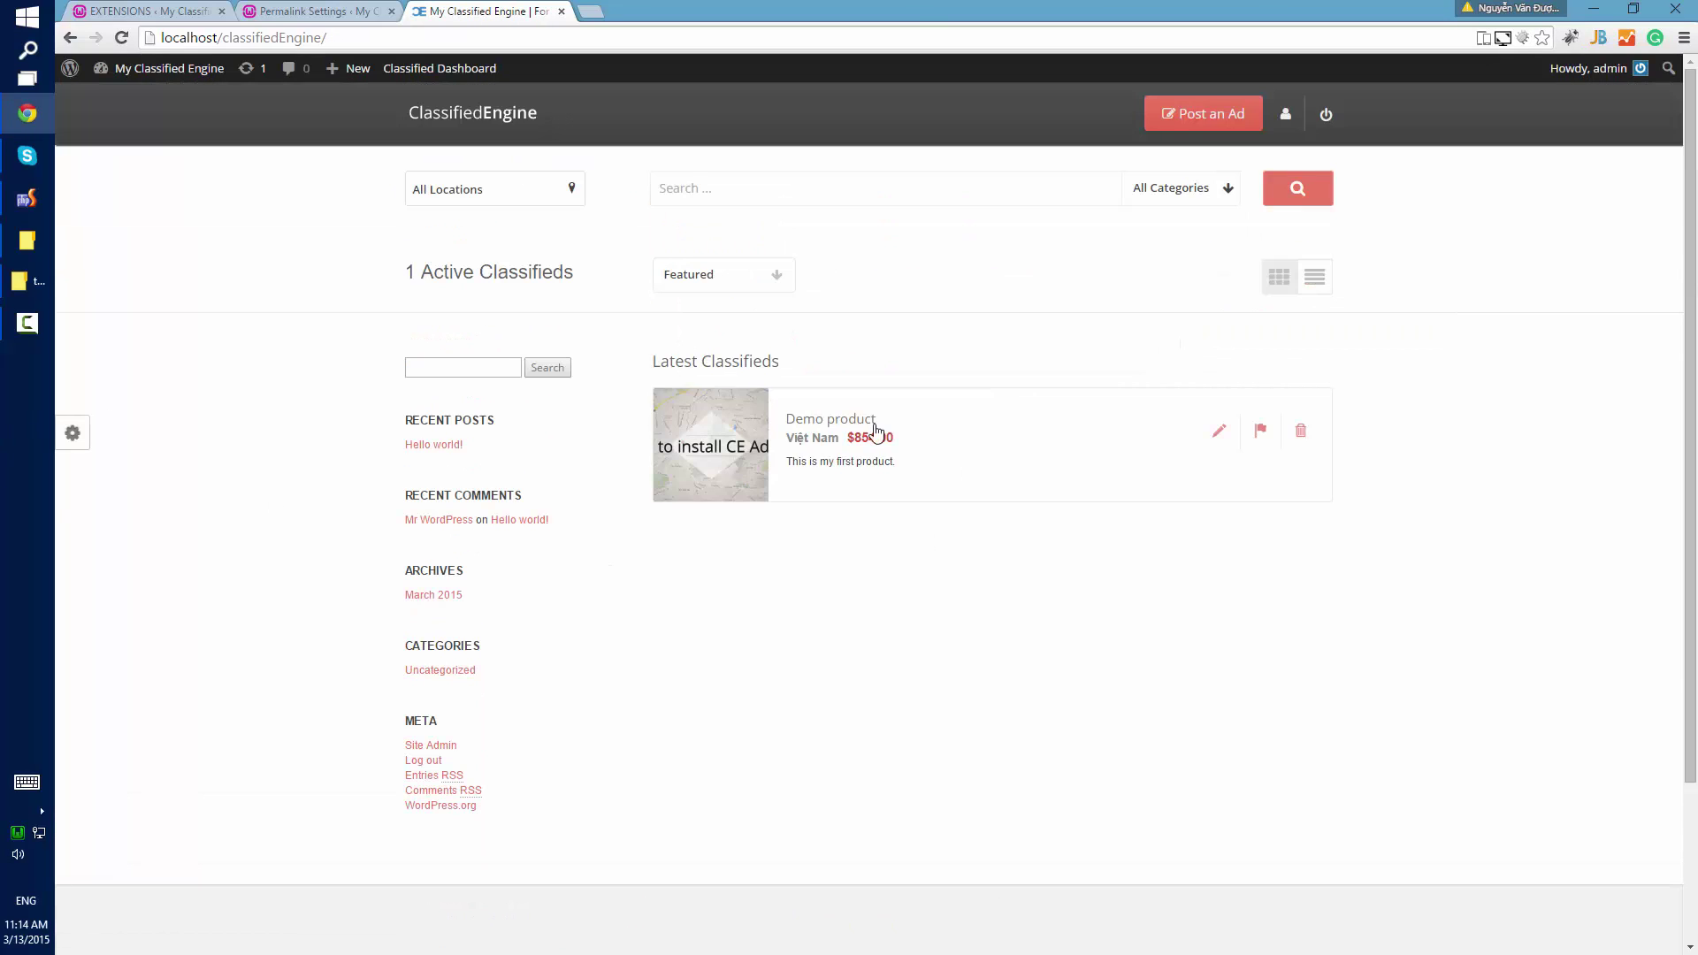
click(29, 324)
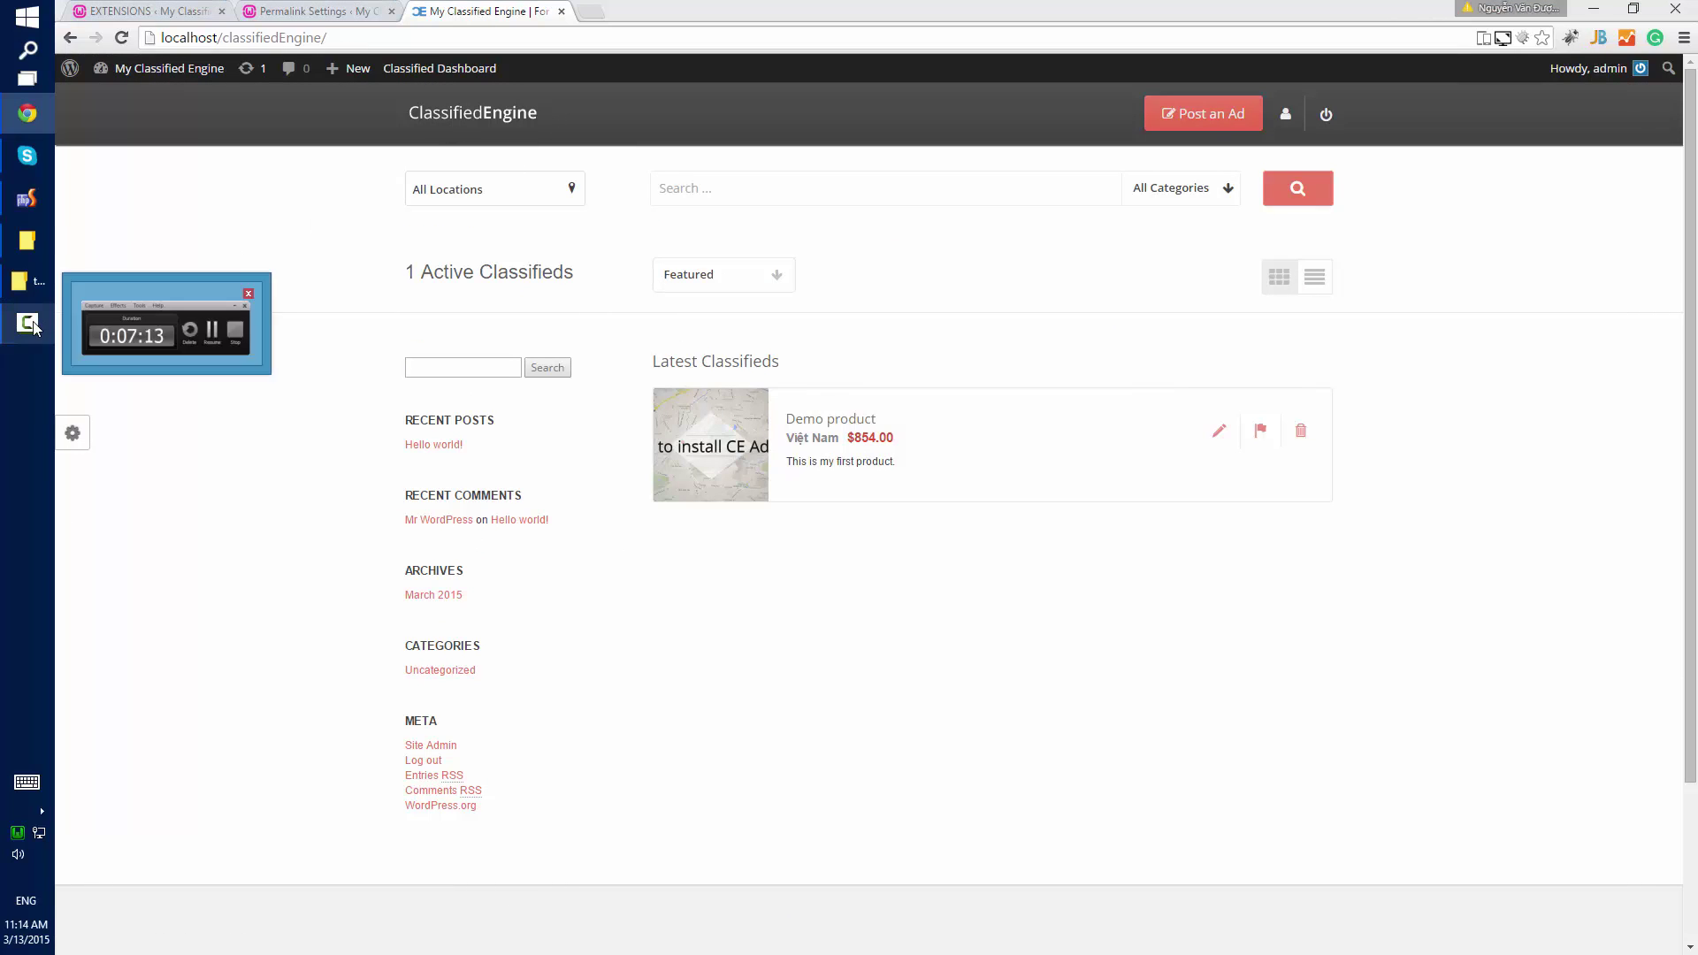
click(30, 324)
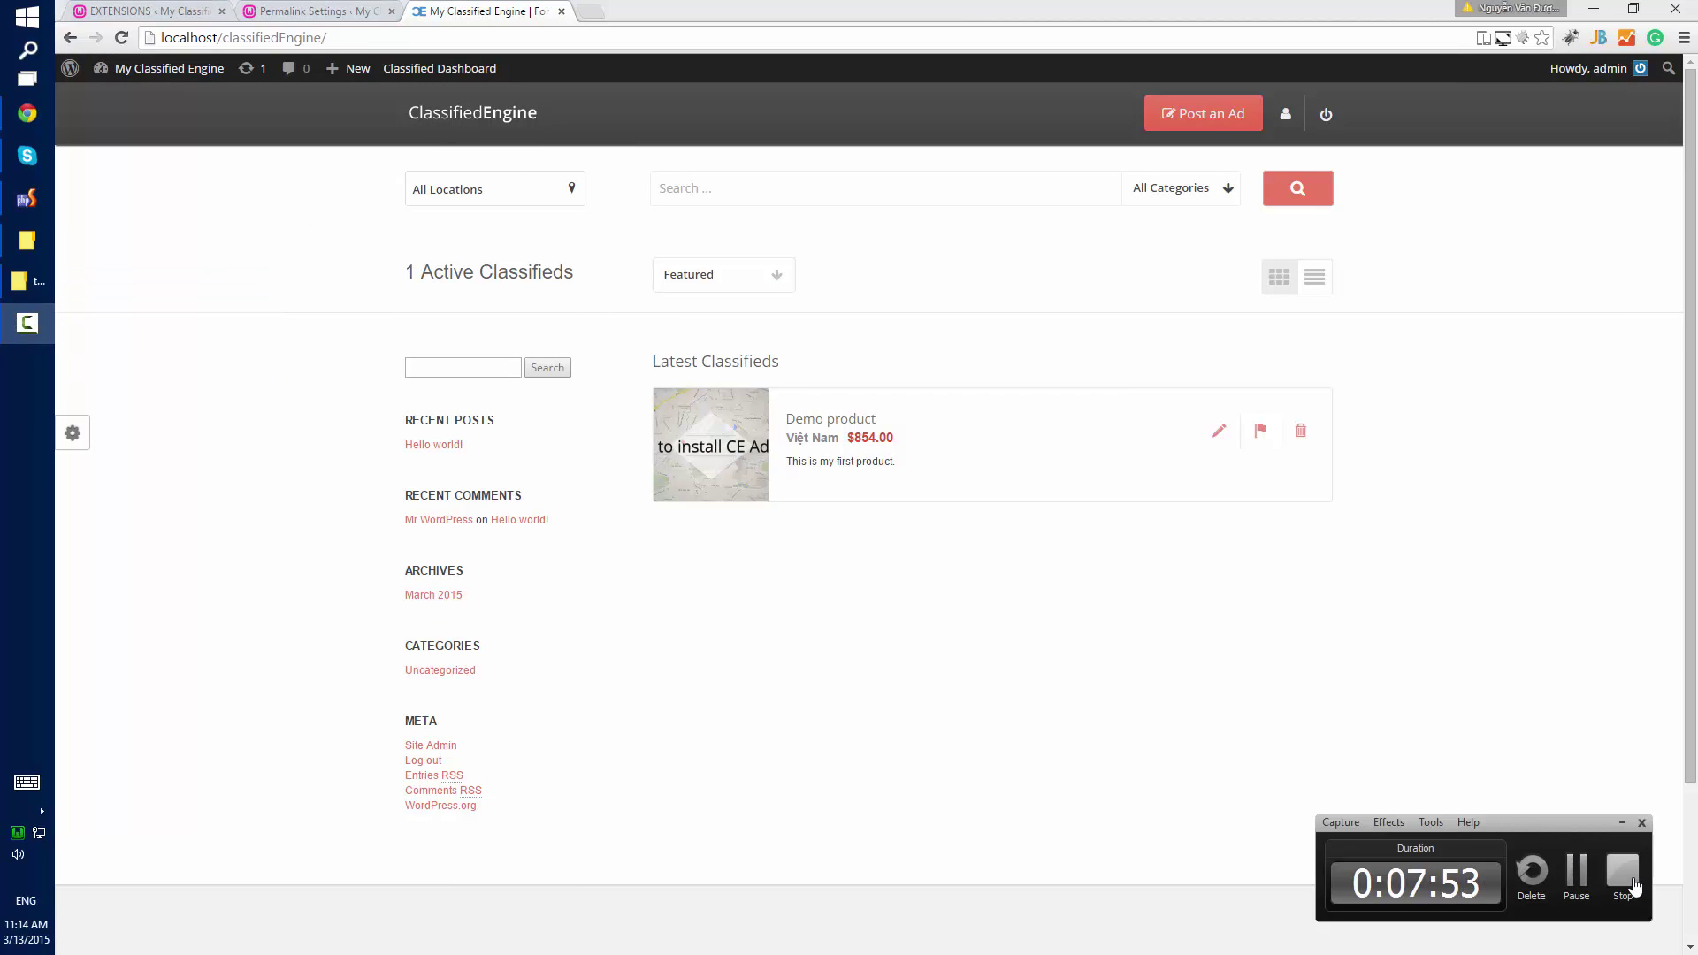